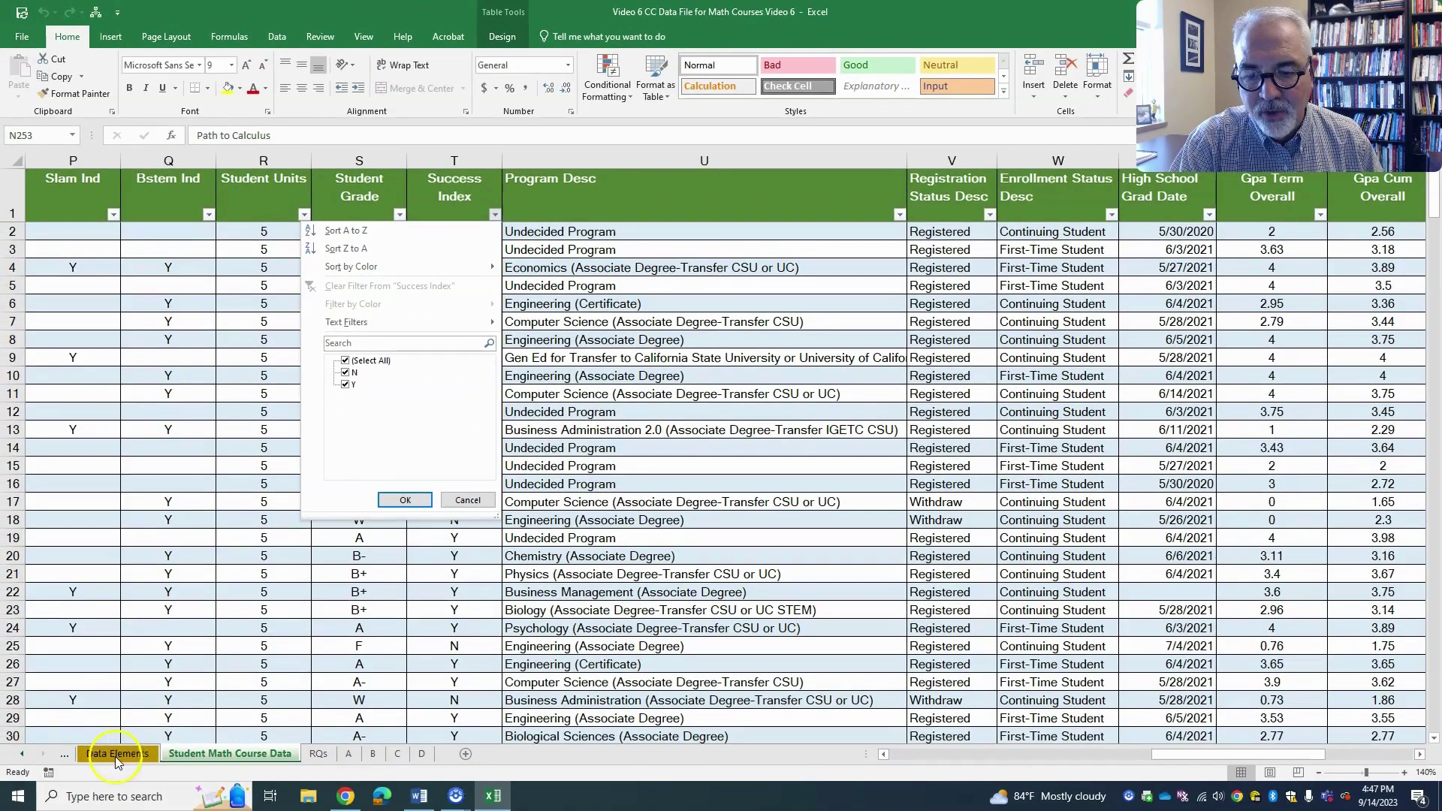
Insert a PivotTable based on Table1 in a new worksheet.
click(406, 500)
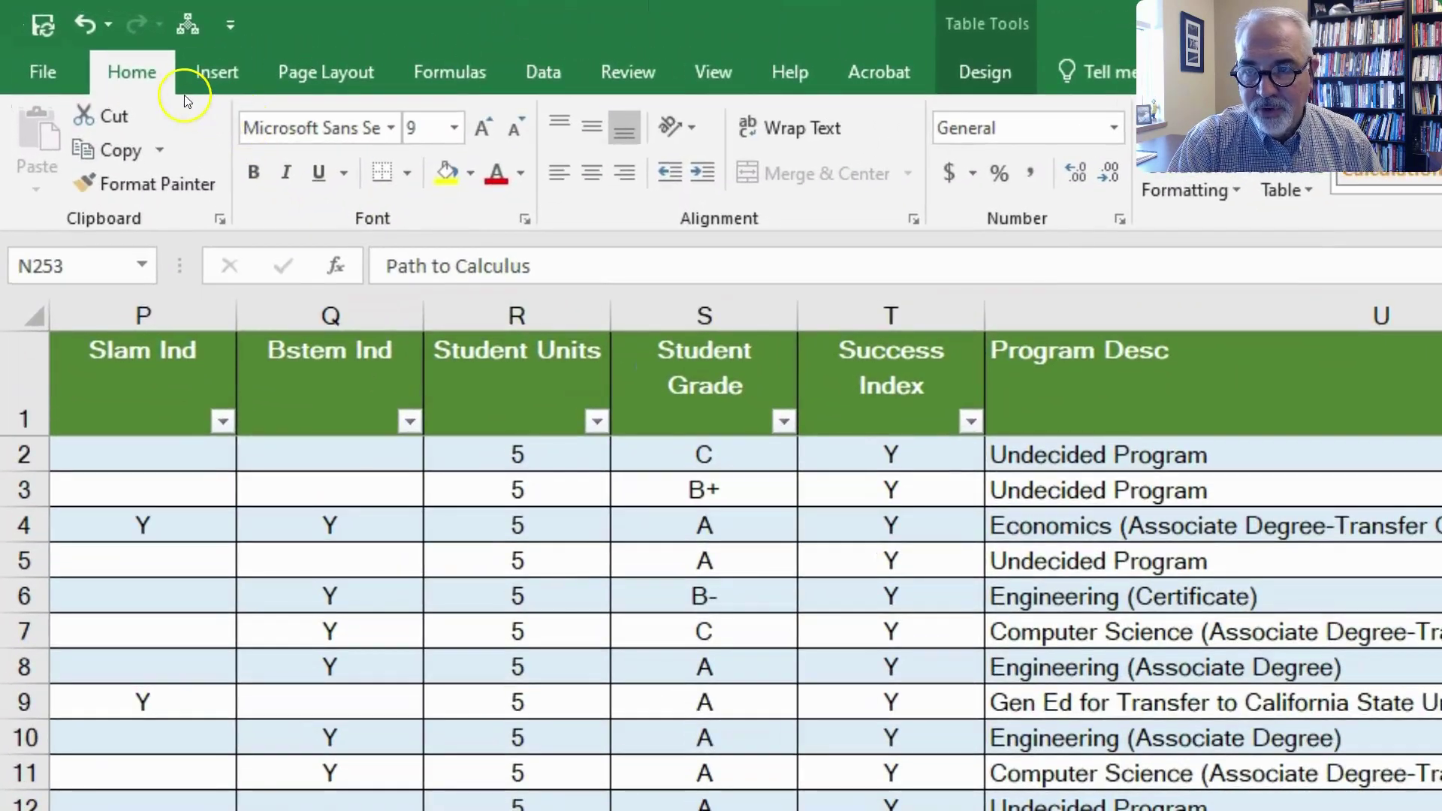
click(212, 72)
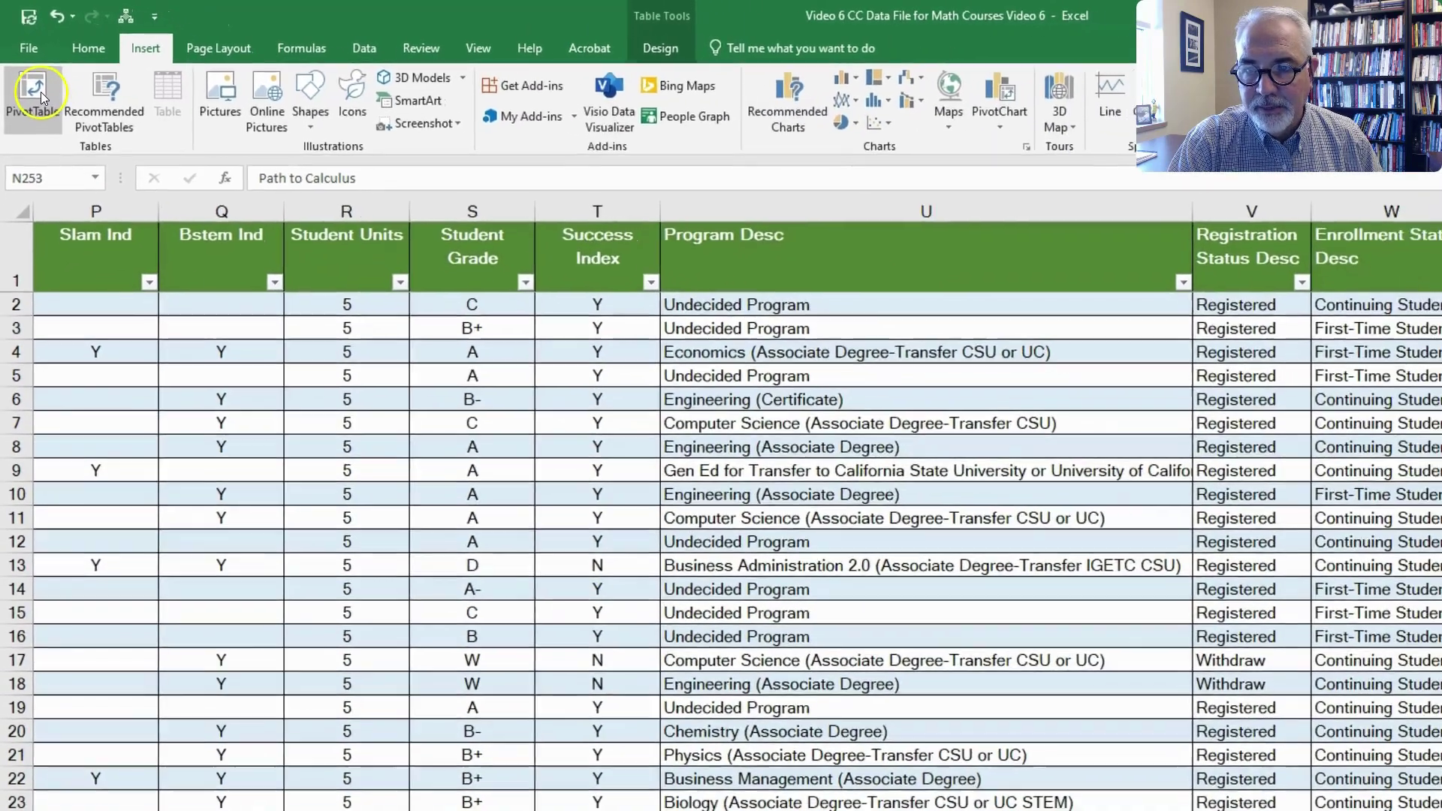
click(41, 92)
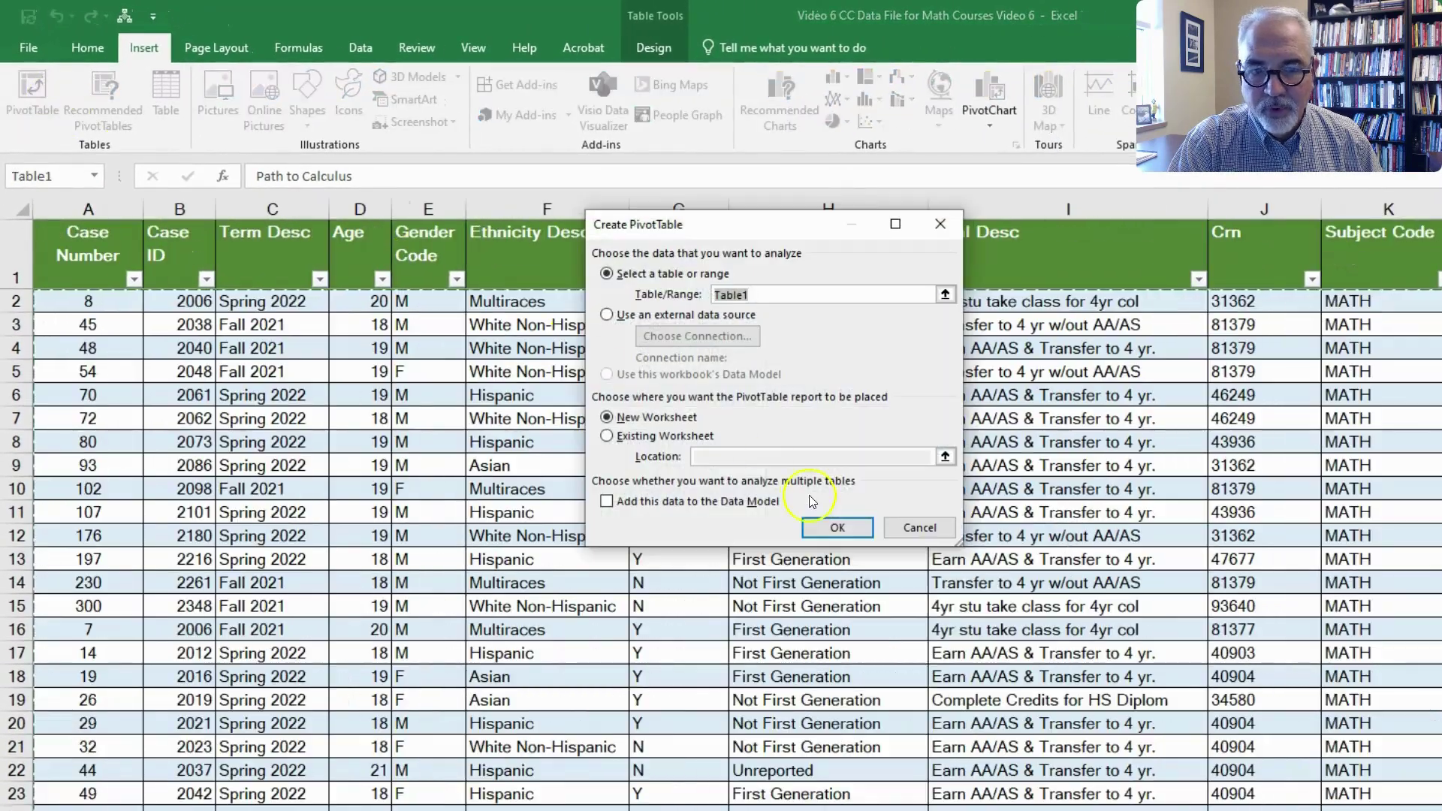
click(834, 528)
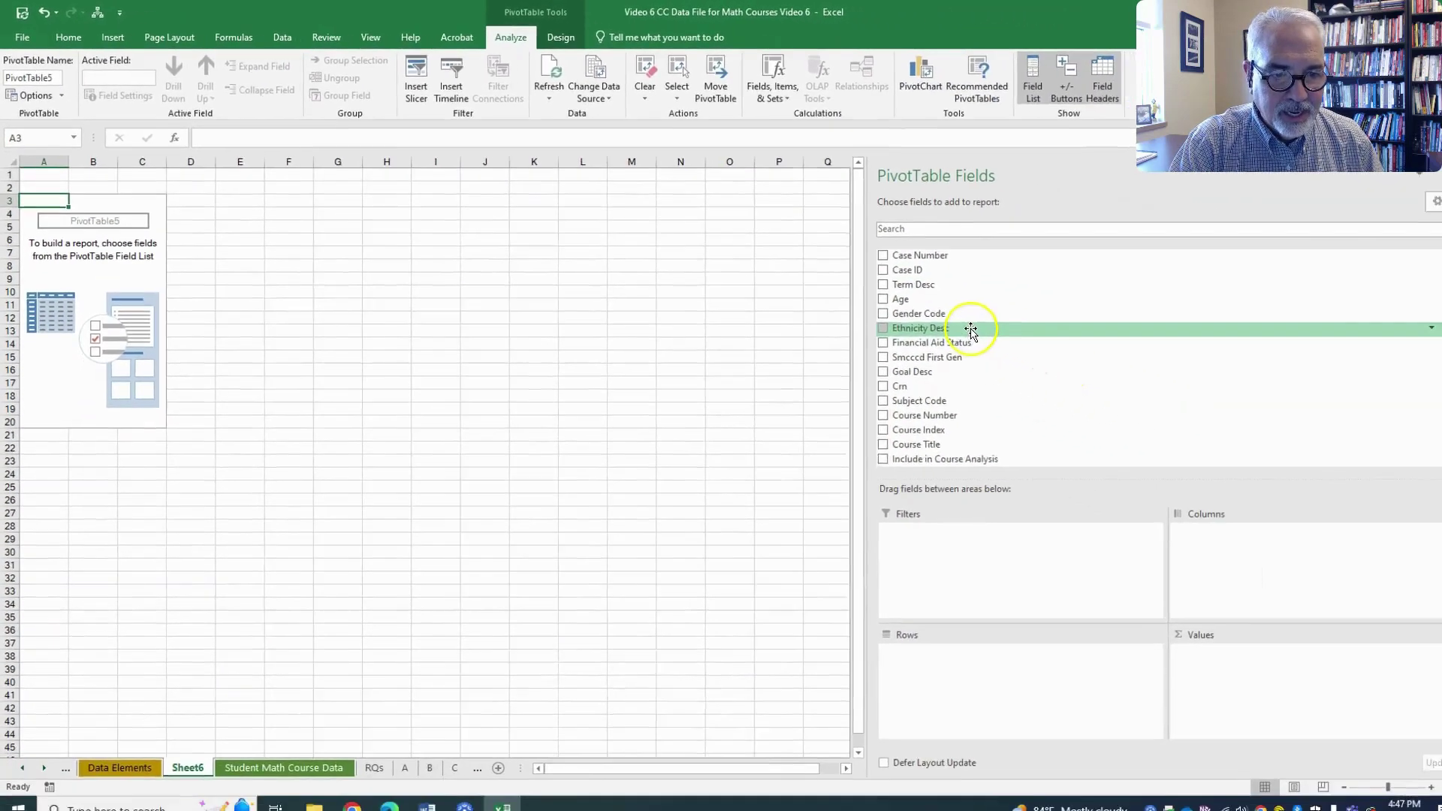
Add the Success Index field to both the Rows and Values areas of the PivotTable.
scroll(1240, 419, down, 2)
scroll(953, 325, down, 2)
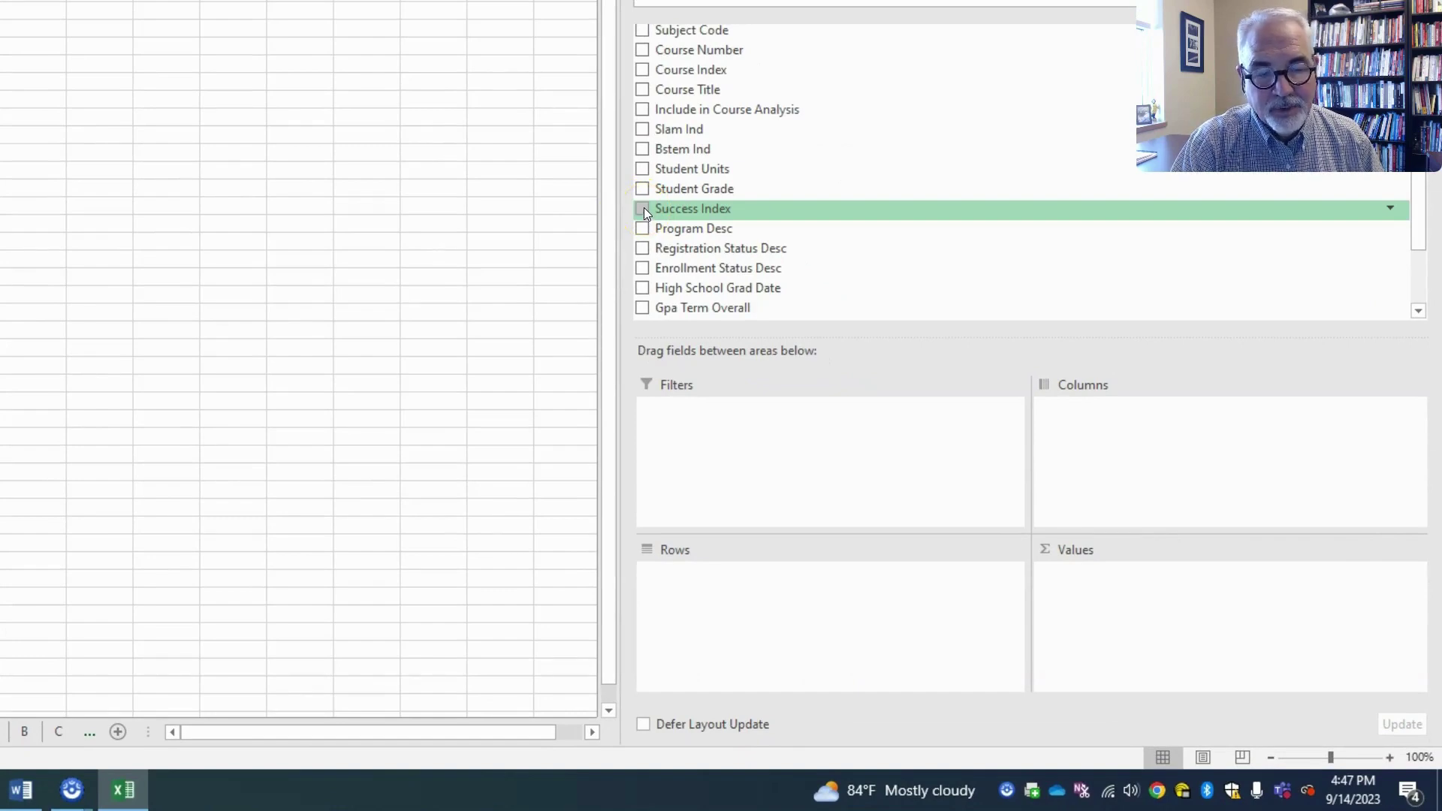
click(644, 210)
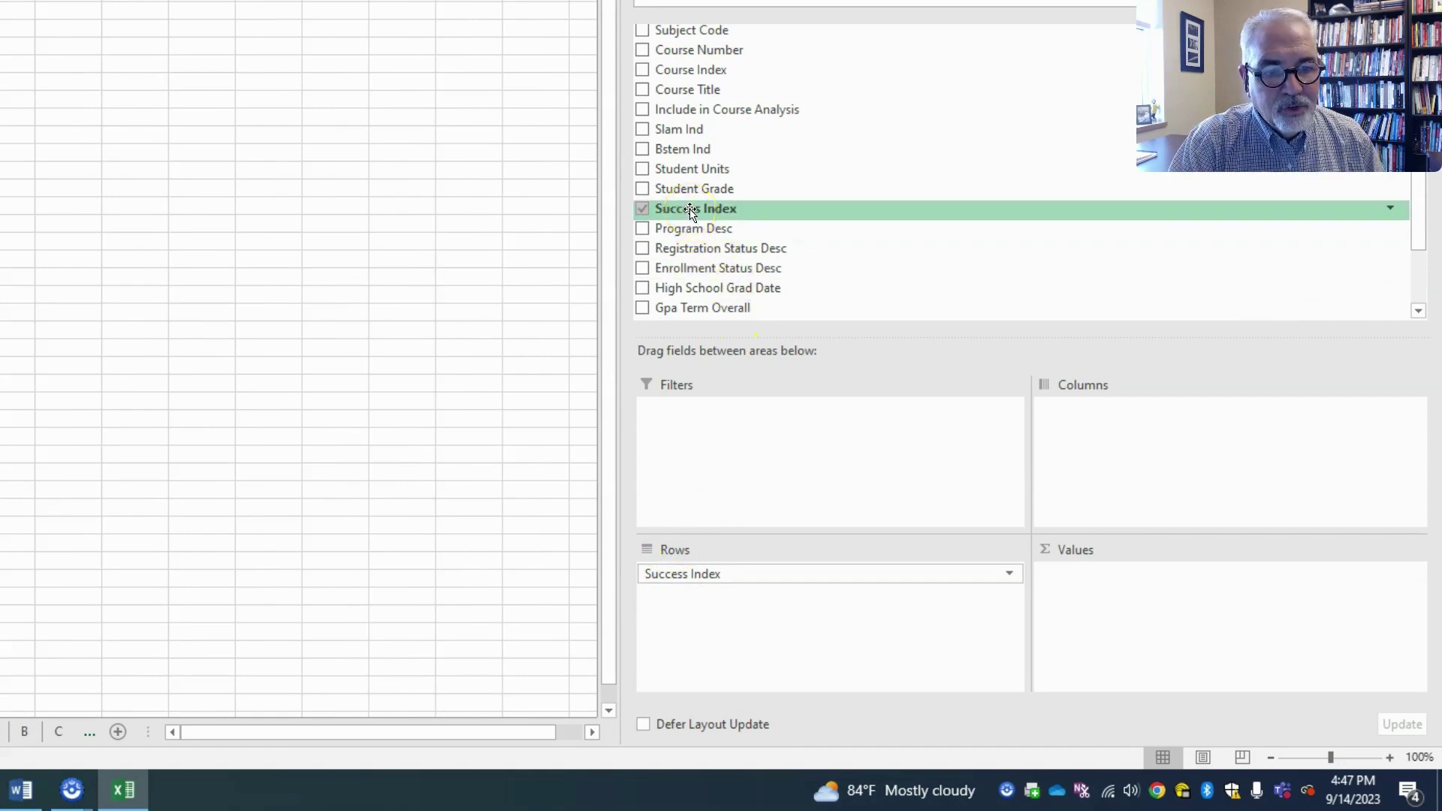
drag(691, 213, 1089, 588)
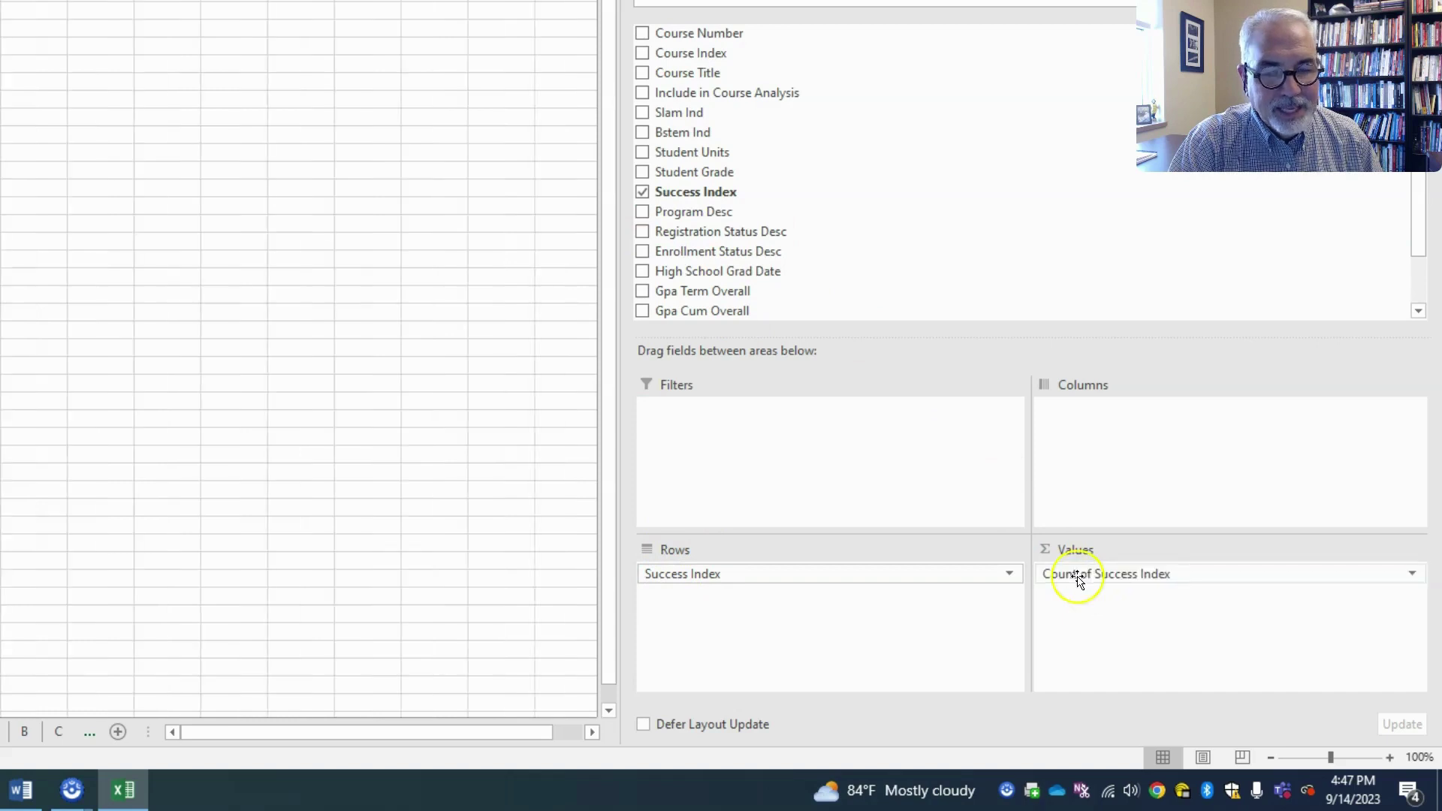
Add the Success Index field to the PivotTable's Values area a second time.
click(1391, 757)
click(1391, 758)
click(1392, 758)
click(1392, 757)
click(1392, 758)
click(1392, 757)
click(1392, 757)
click(1390, 759)
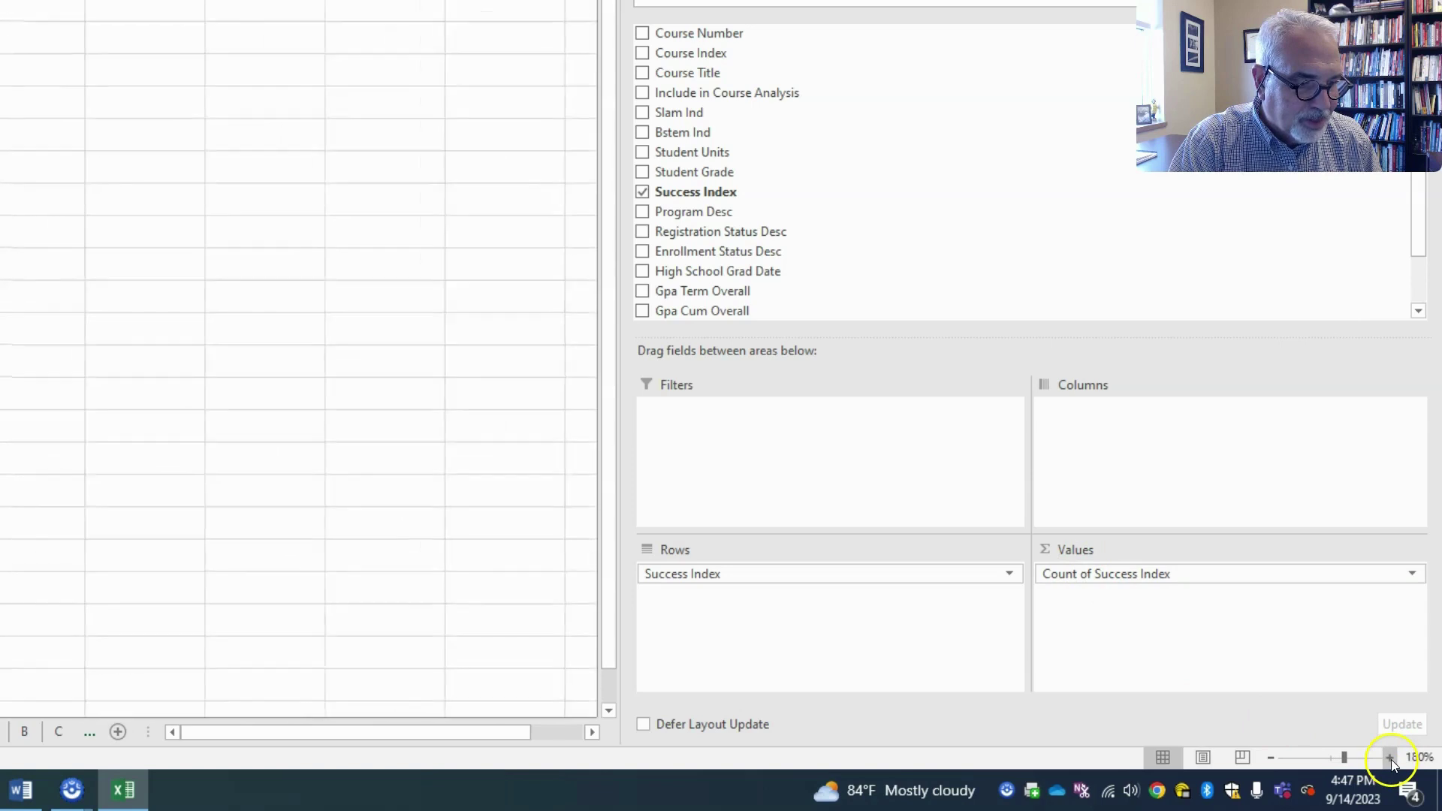
click(1391, 758)
click(1390, 758)
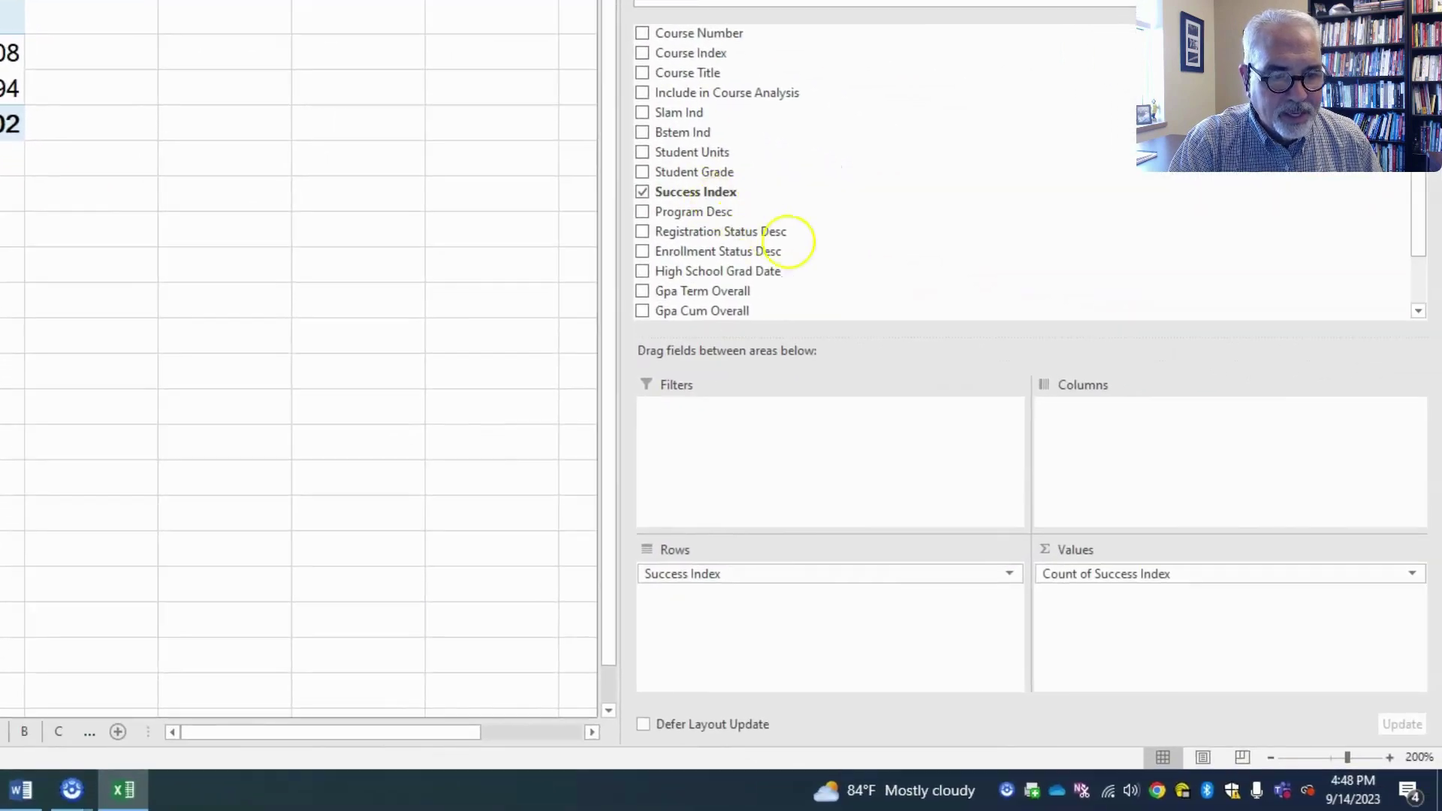
scroll(788, 240, down, 1)
drag(788, 240, 1110, 618)
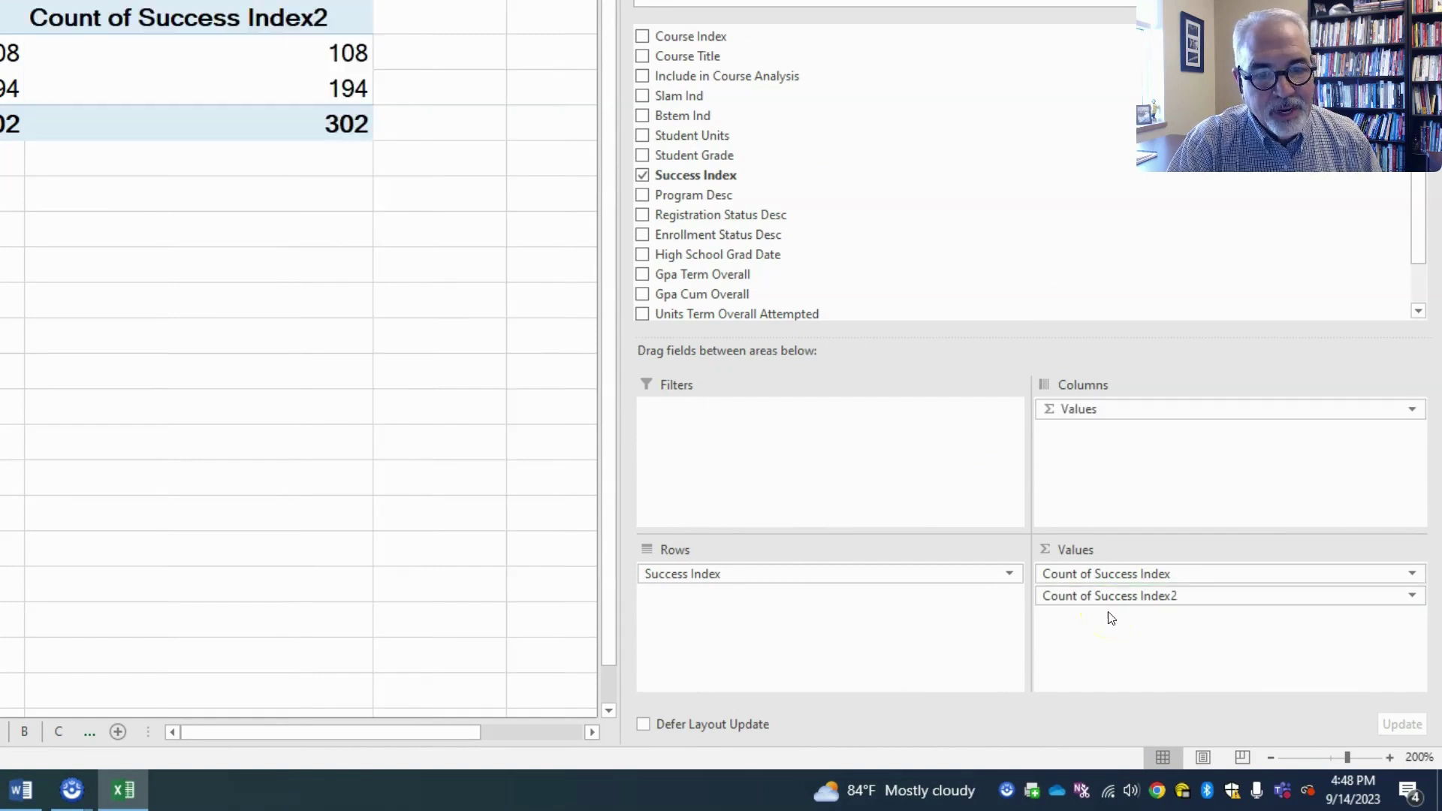
Set the second Success Index value field to show its values as % of Column Total.
click(1412, 598)
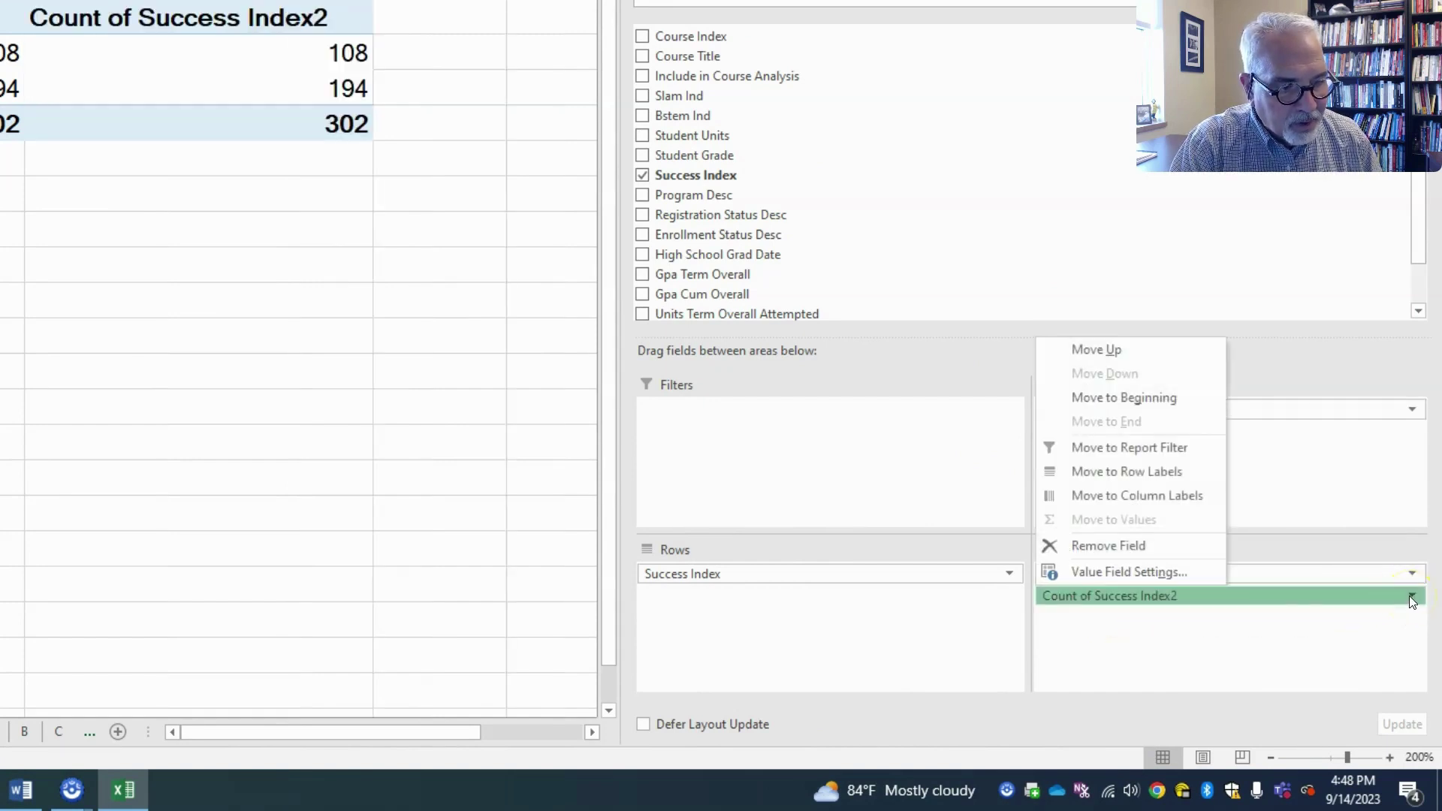
click(1107, 573)
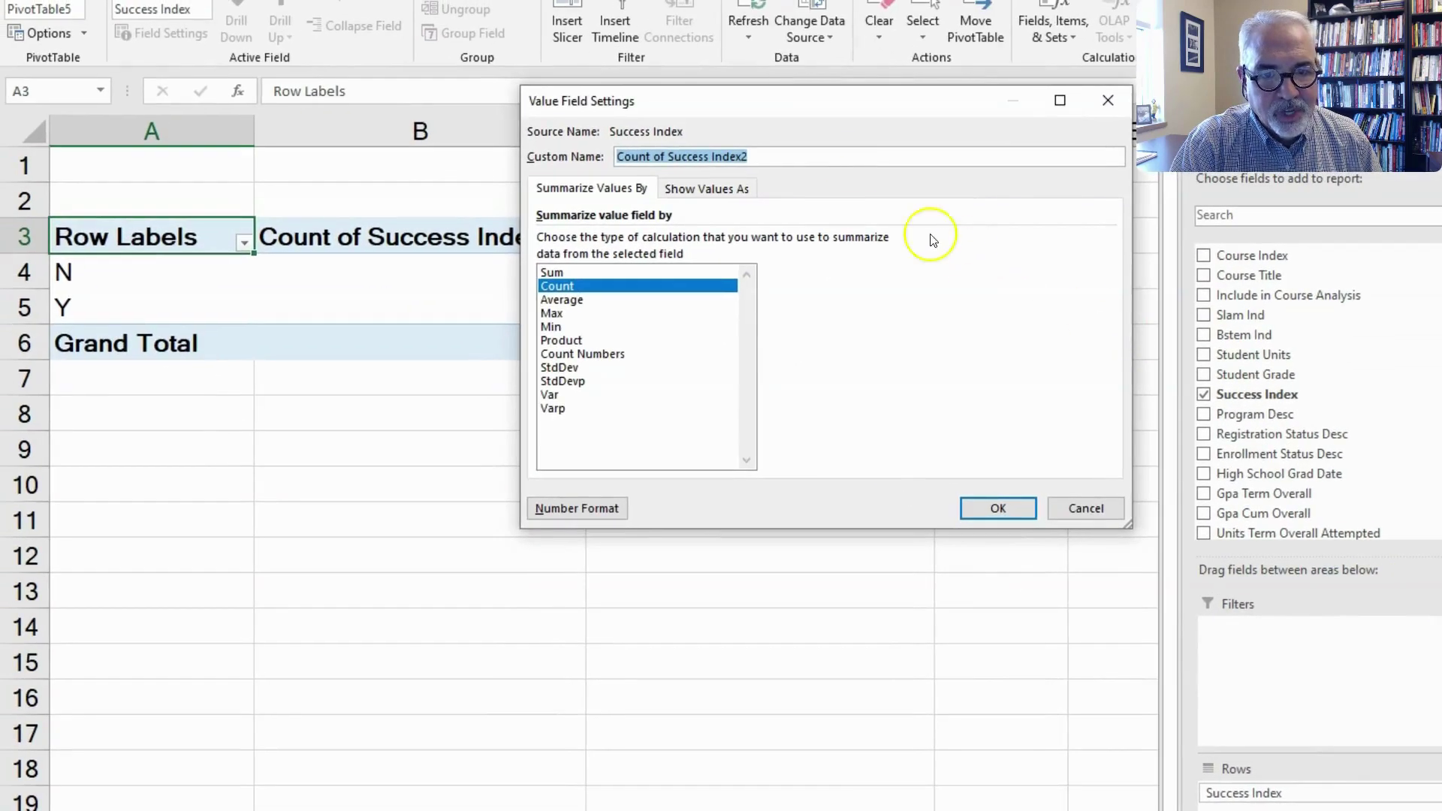
drag(843, 97, 759, 390)
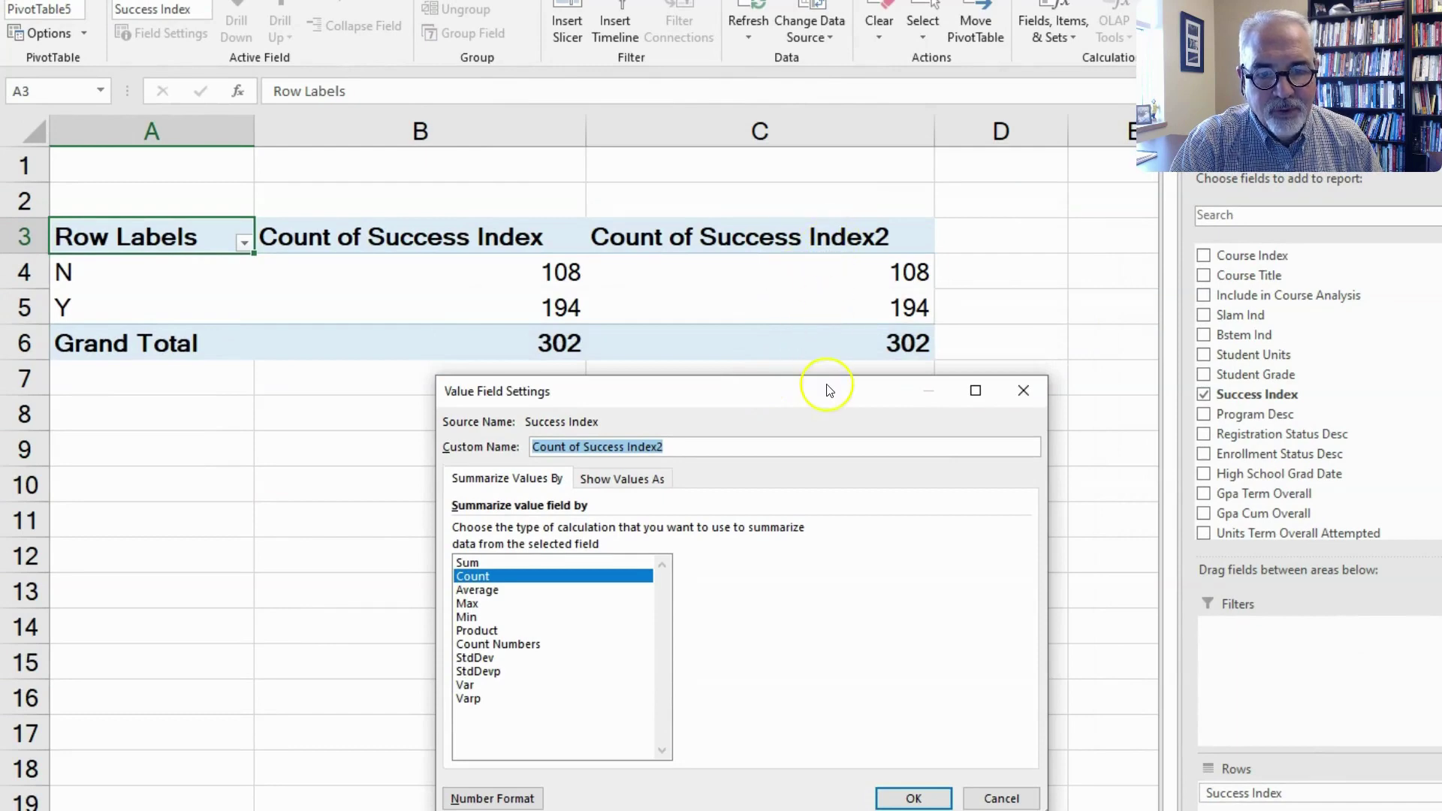
drag(830, 390, 806, 98)
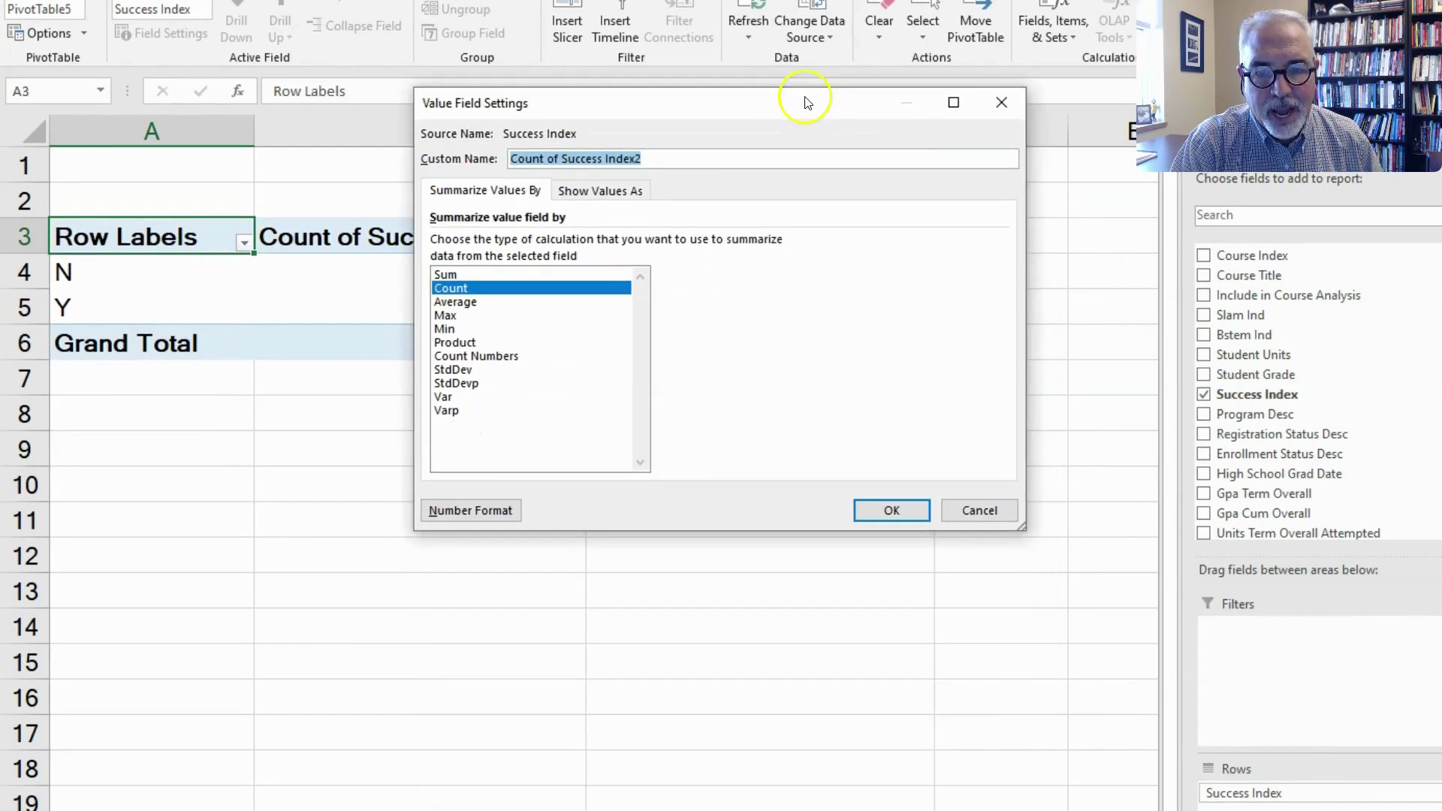
click(591, 194)
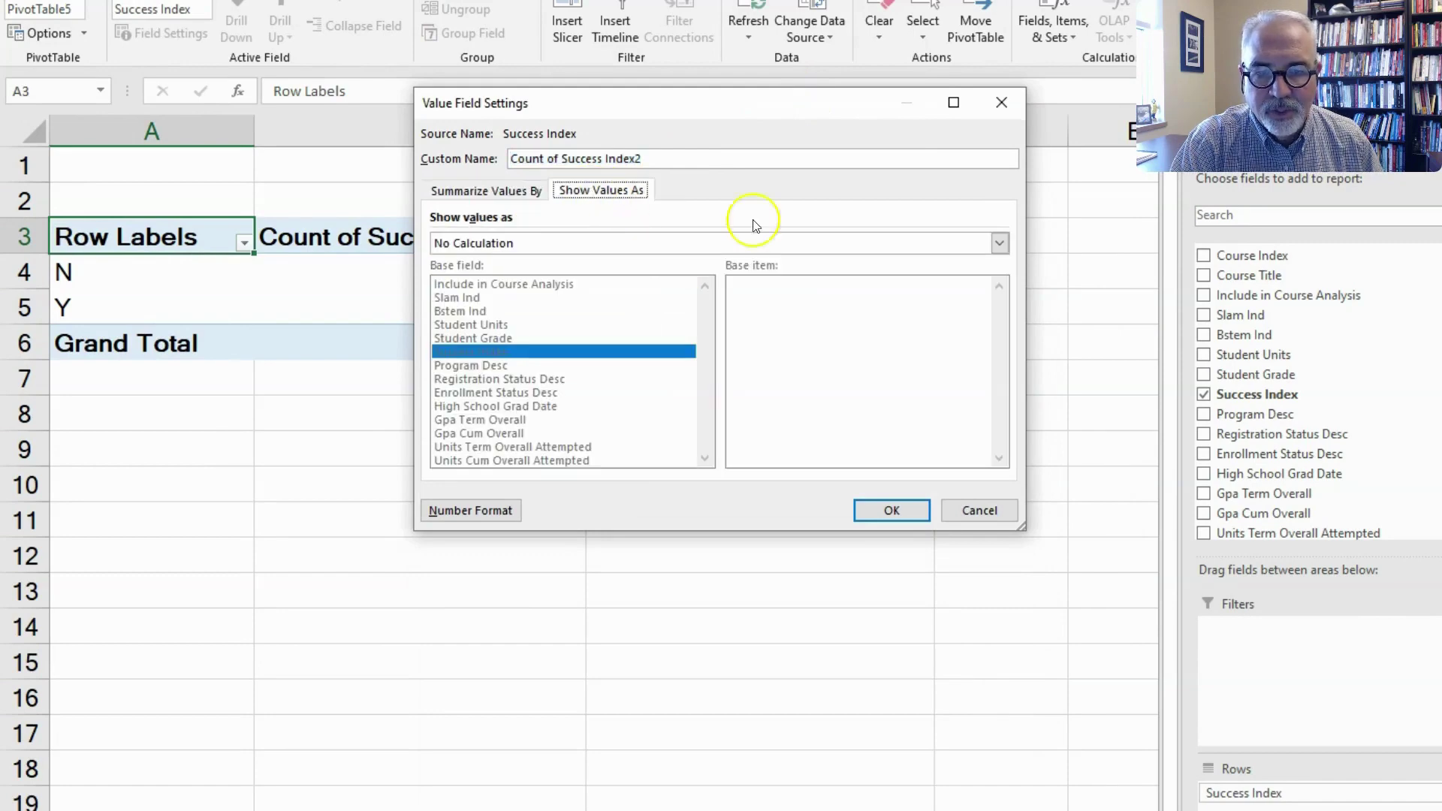
click(999, 243)
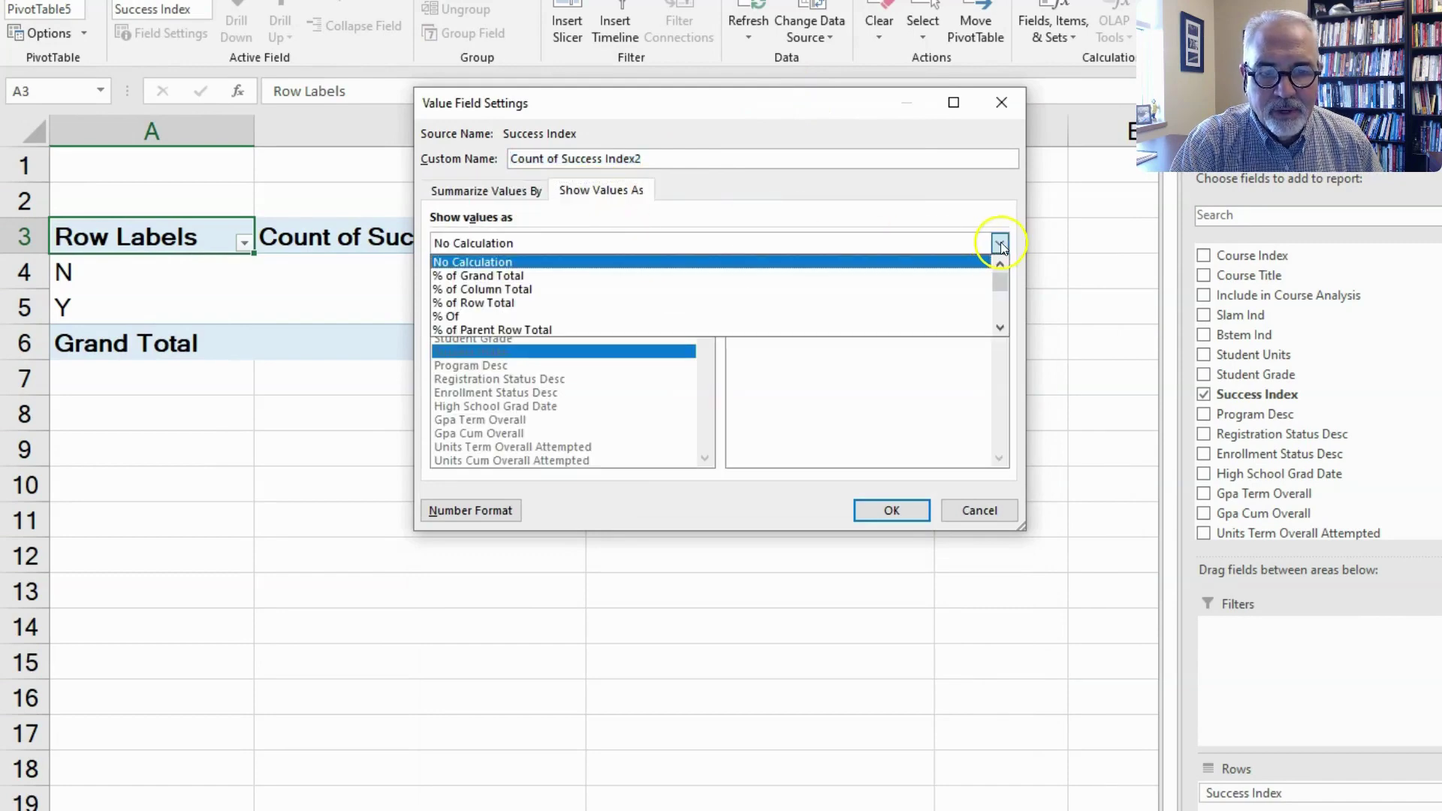
click(499, 293)
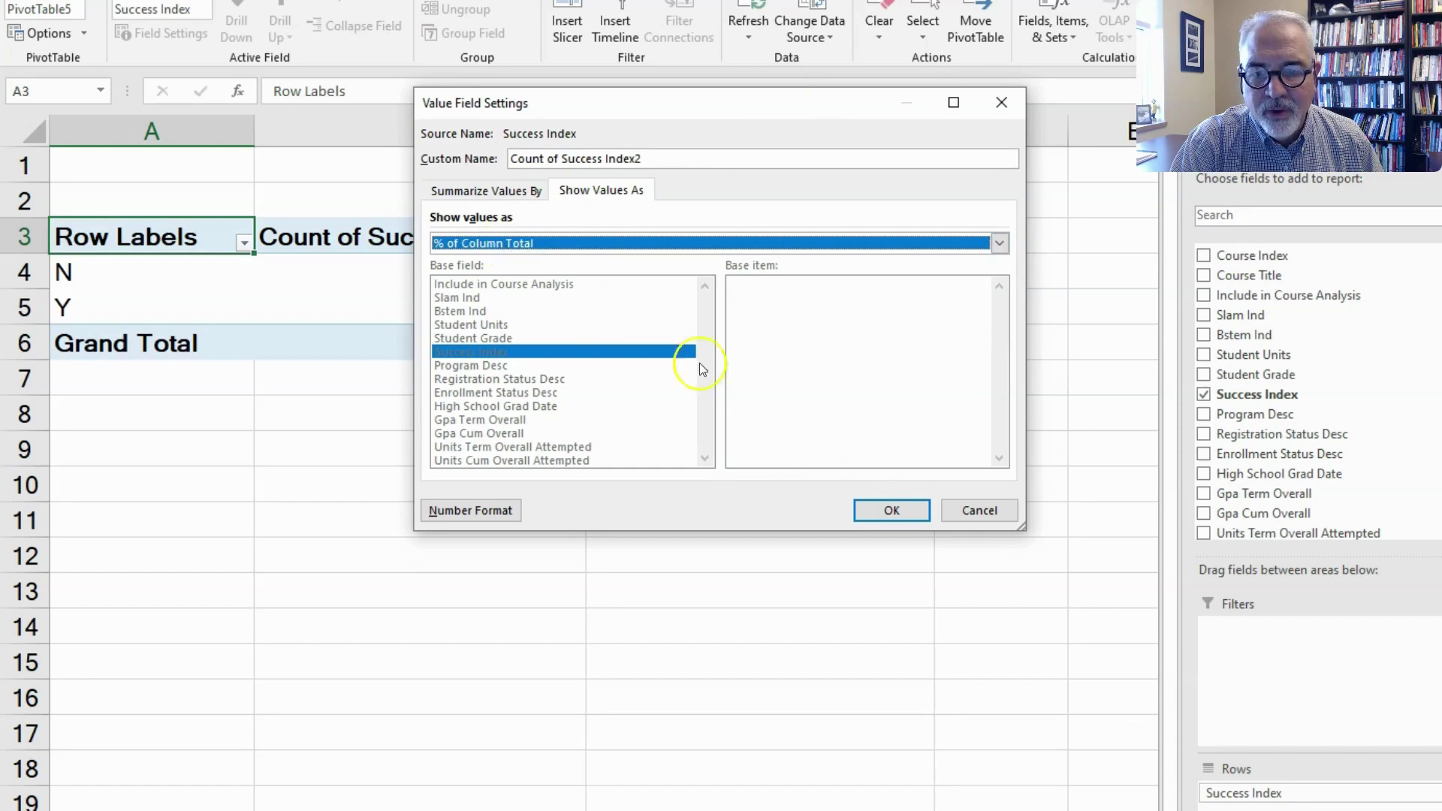
click(899, 523)
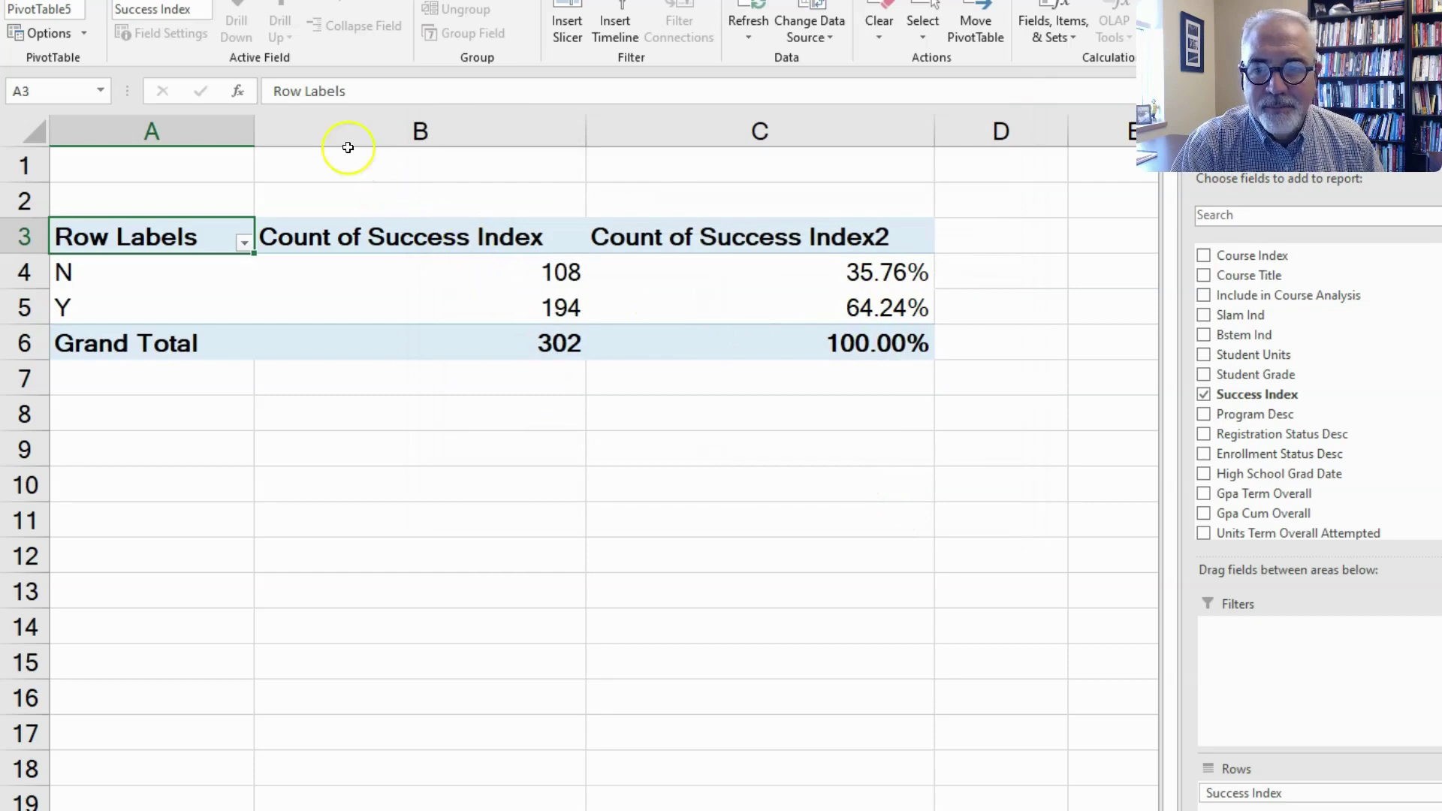
Narrow columns B and C to an equal width and rename their PivotTable headers Count and Percentage.
drag(232, 128, 734, 184)
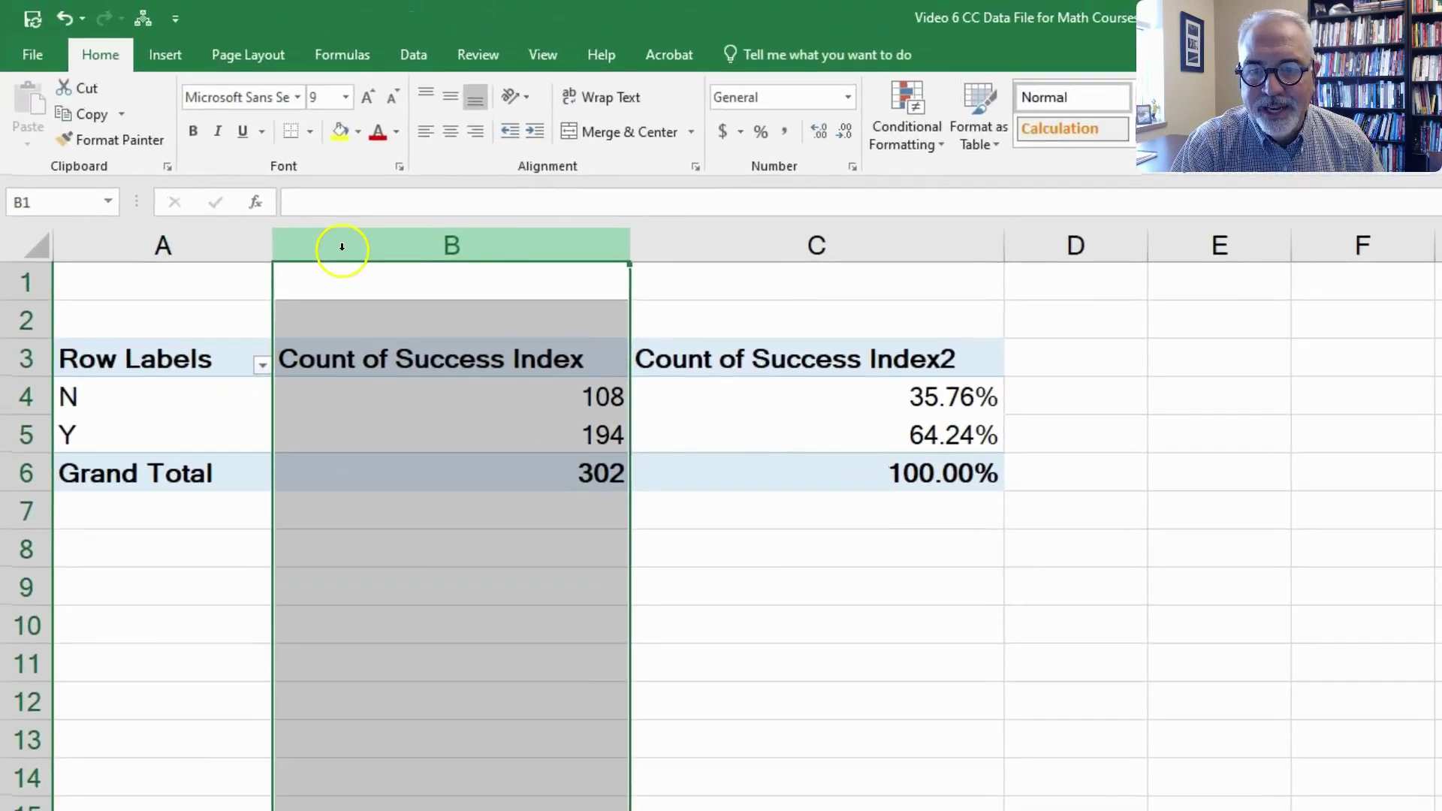
drag(632, 247, 547, 246)
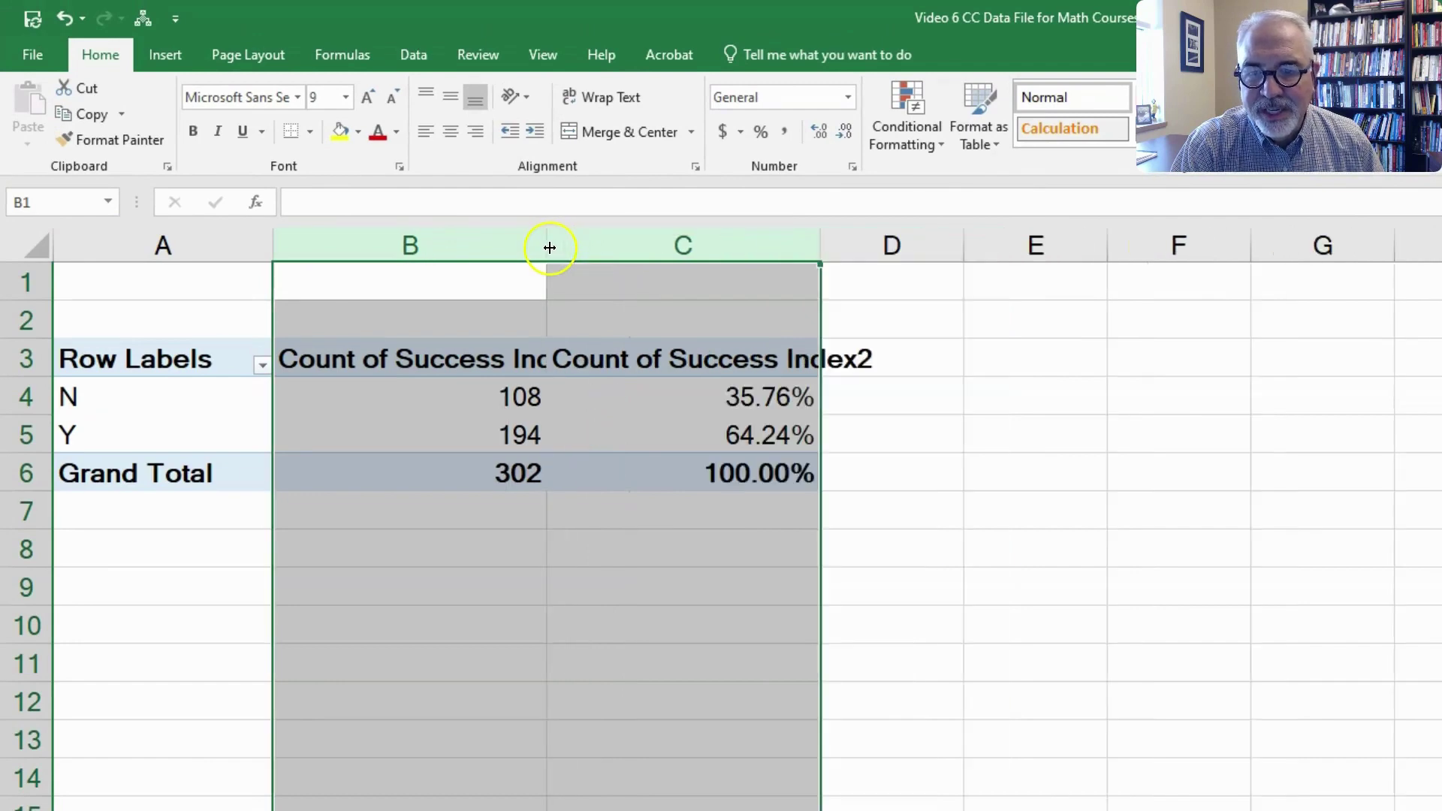
click(495, 358)
text(Count)
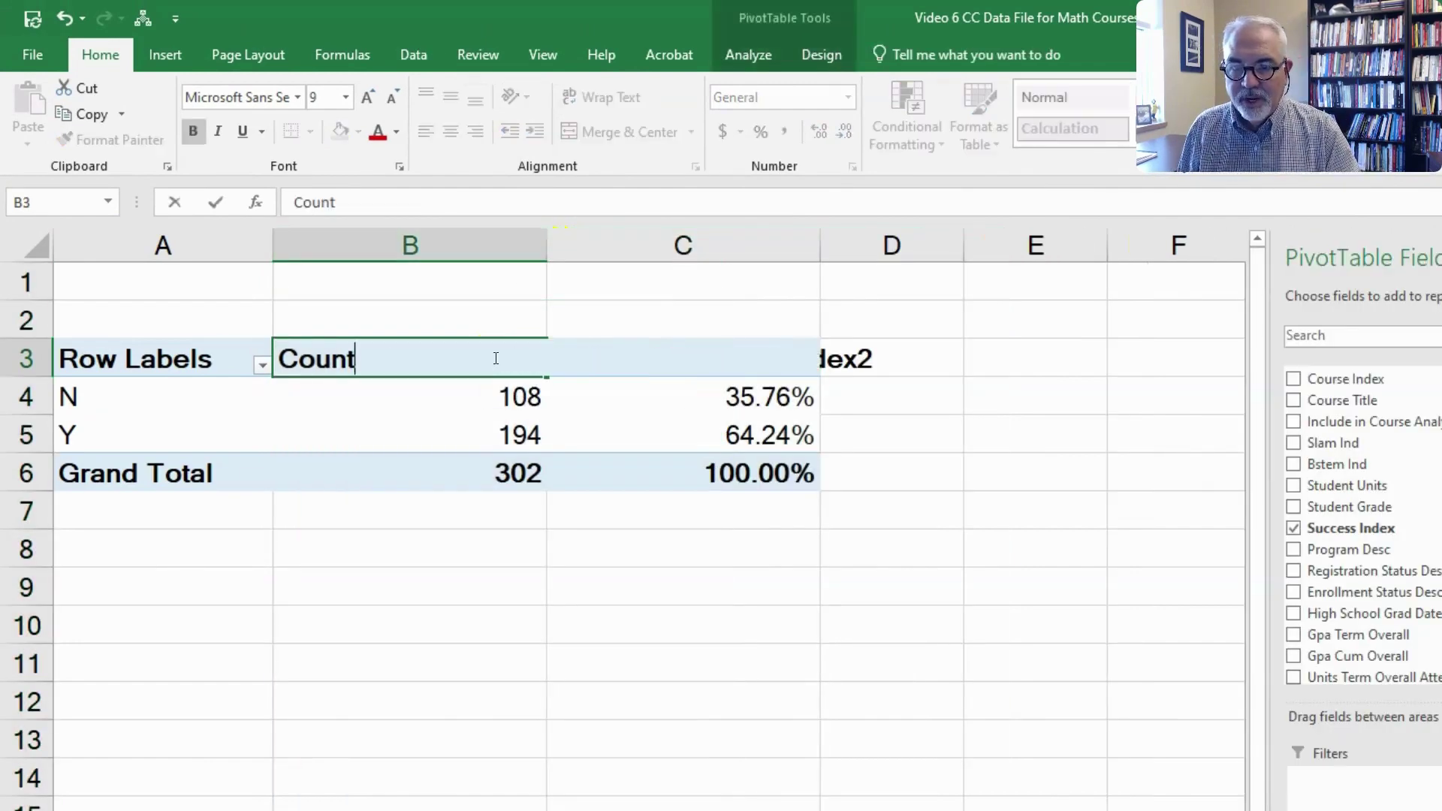
key(Tab)
key(F2)
text(Percenta)
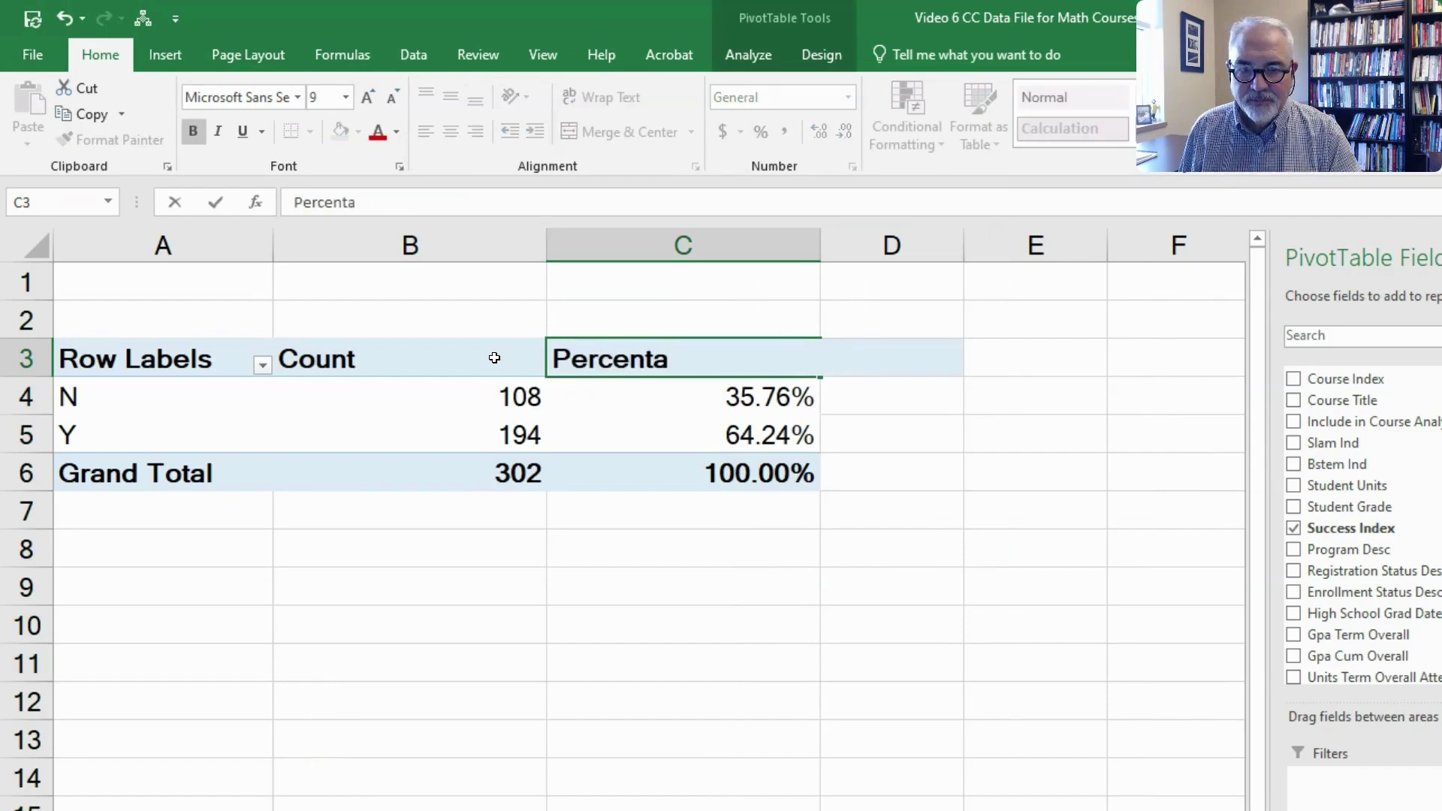
text(tge)
Rename the PivotTable row label N as Failed and the row label Y as Passed.
click(191, 401)
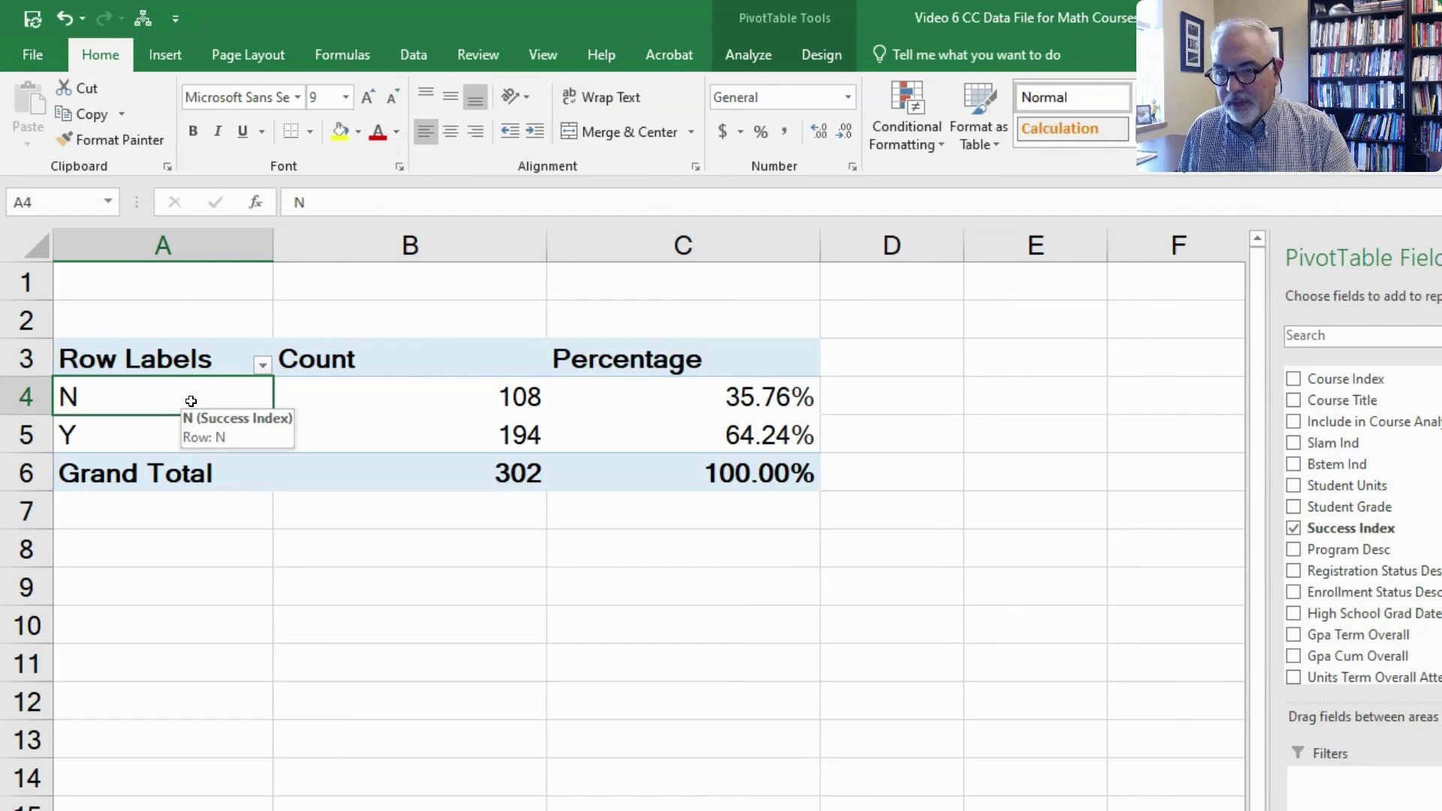
text(Failed)
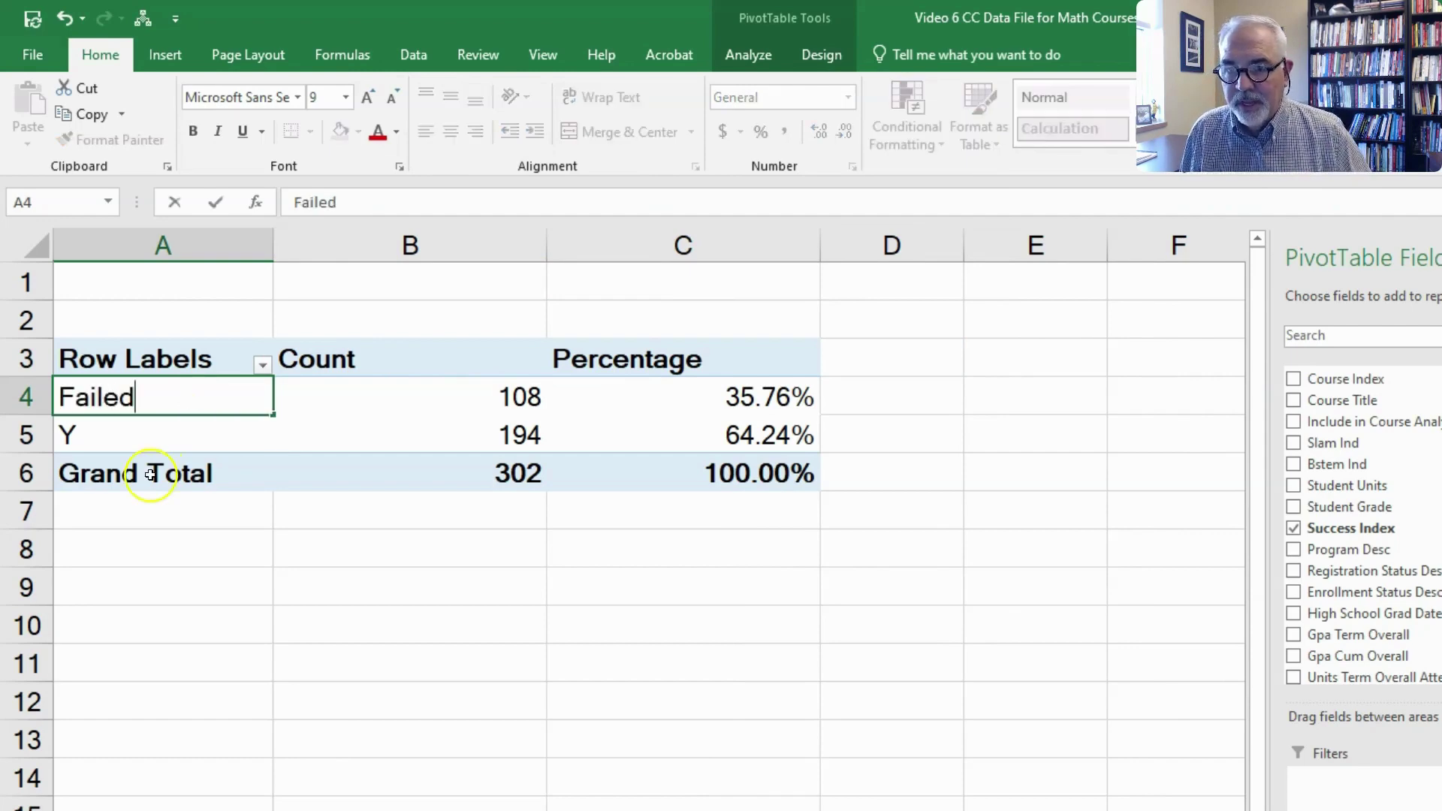
click(151, 435)
text(Pas)
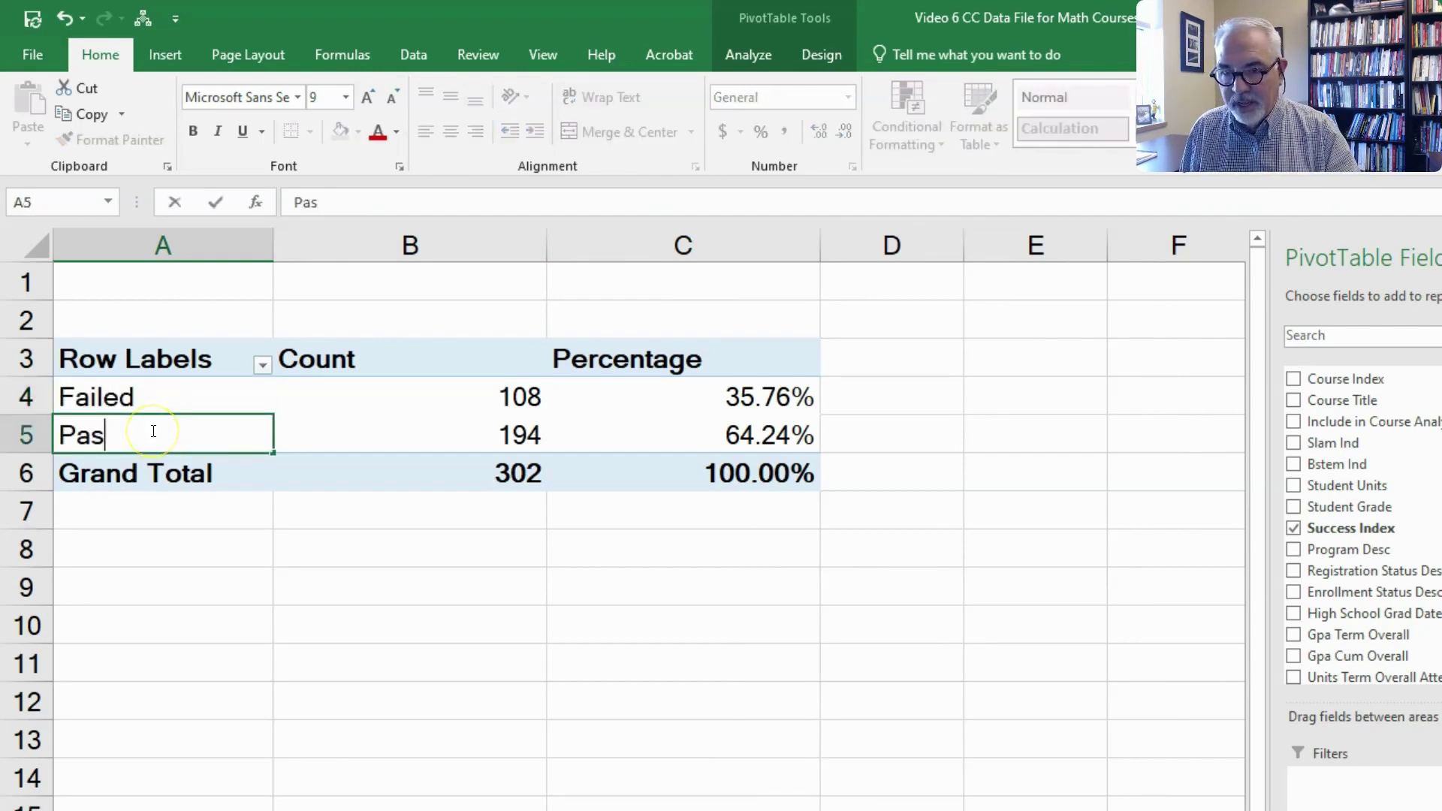
text(sed)
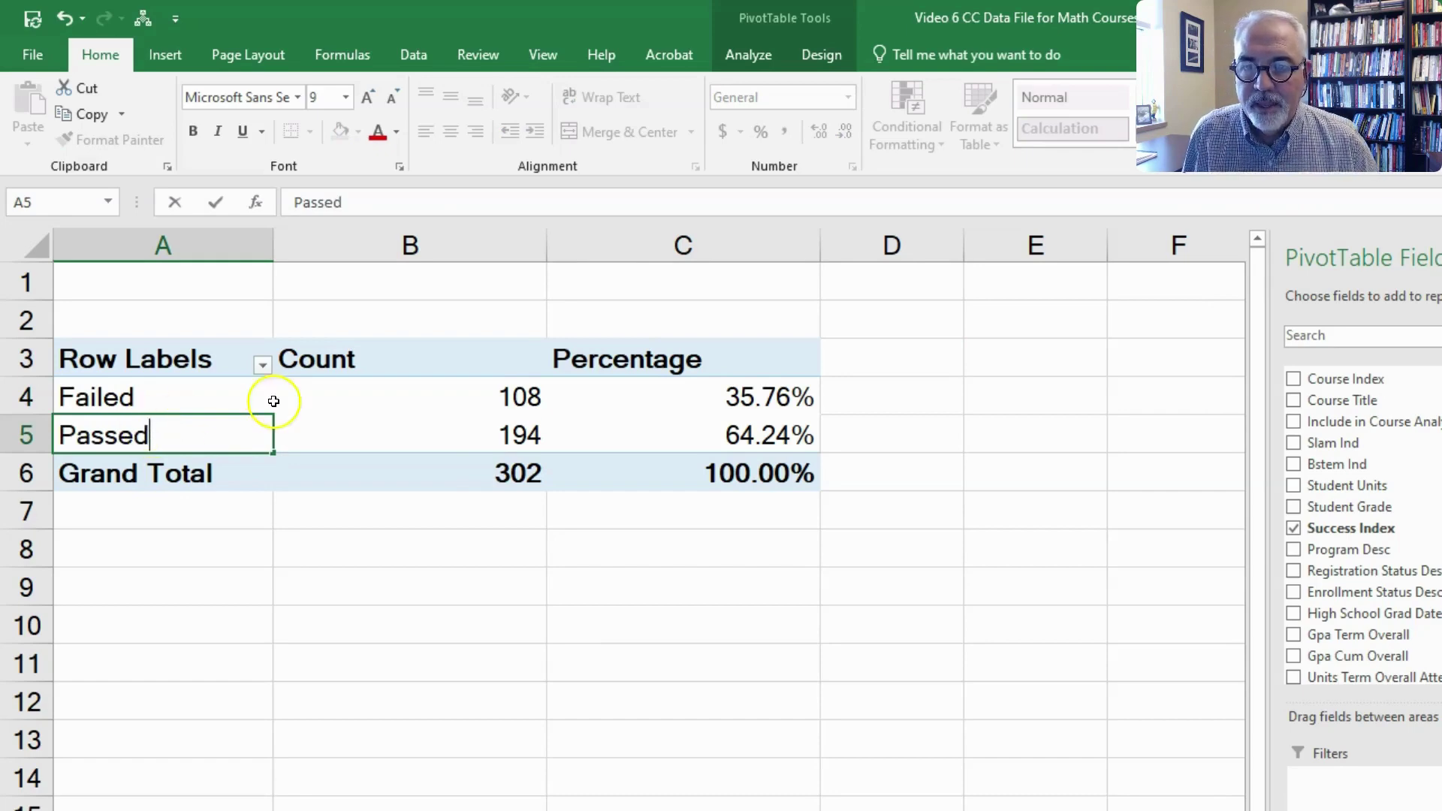
Center the Count and Percentage headers and the Failed and Passed values in B3:C5.
click(399, 347)
drag(400, 350, 672, 419)
click(451, 131)
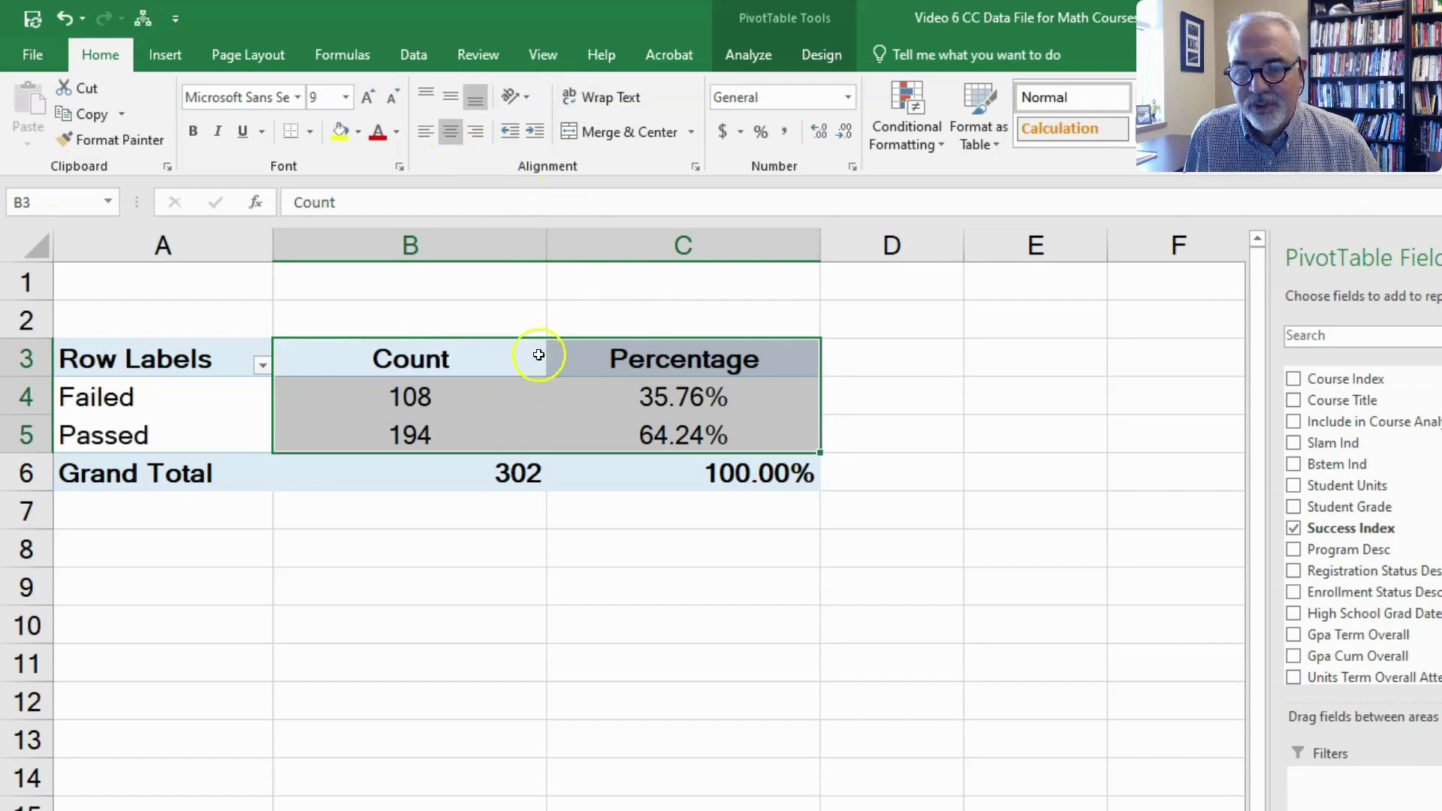
Format the Percentage values in C4:C6 without decimal places.
click(528, 389)
drag(641, 387, 661, 467)
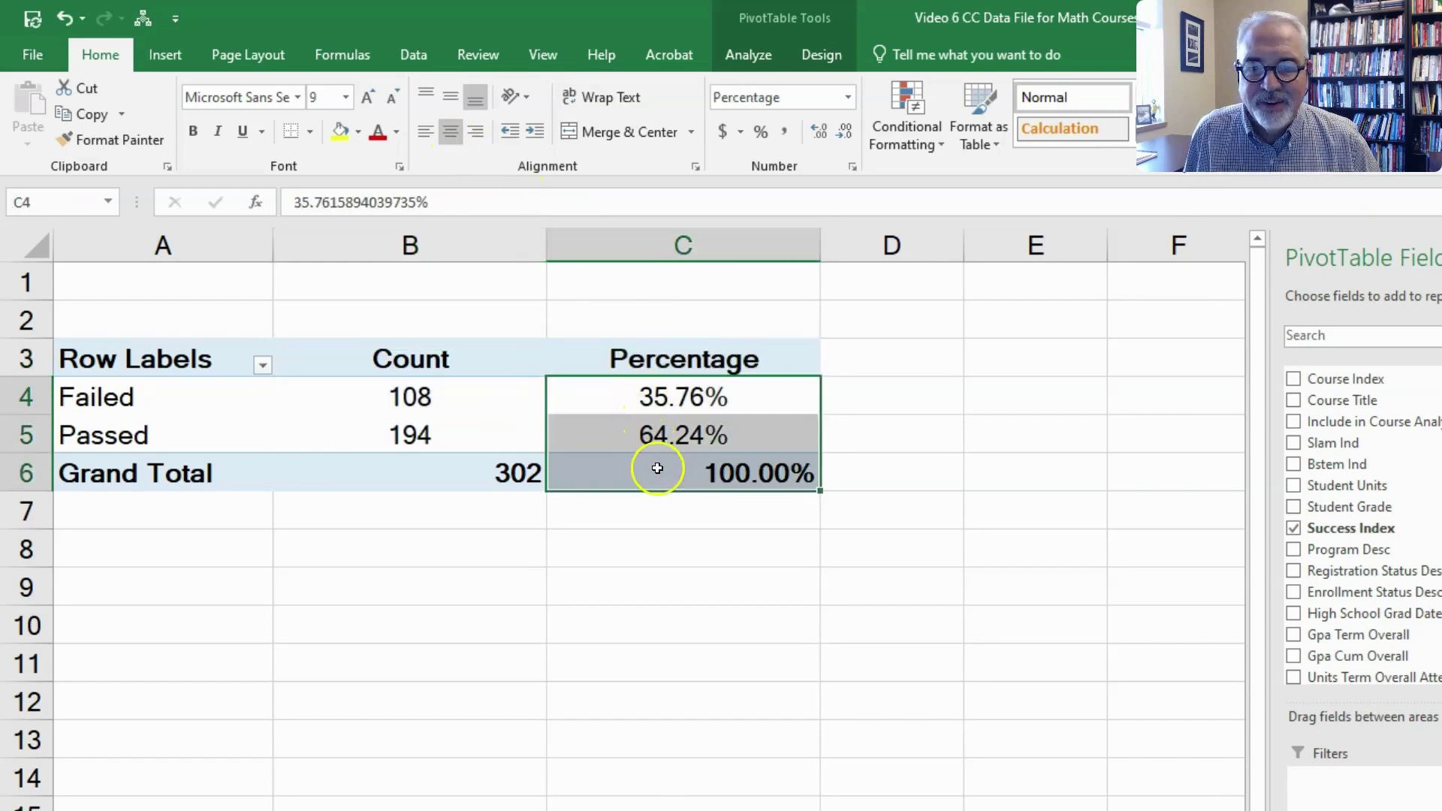
click(847, 132)
click(847, 133)
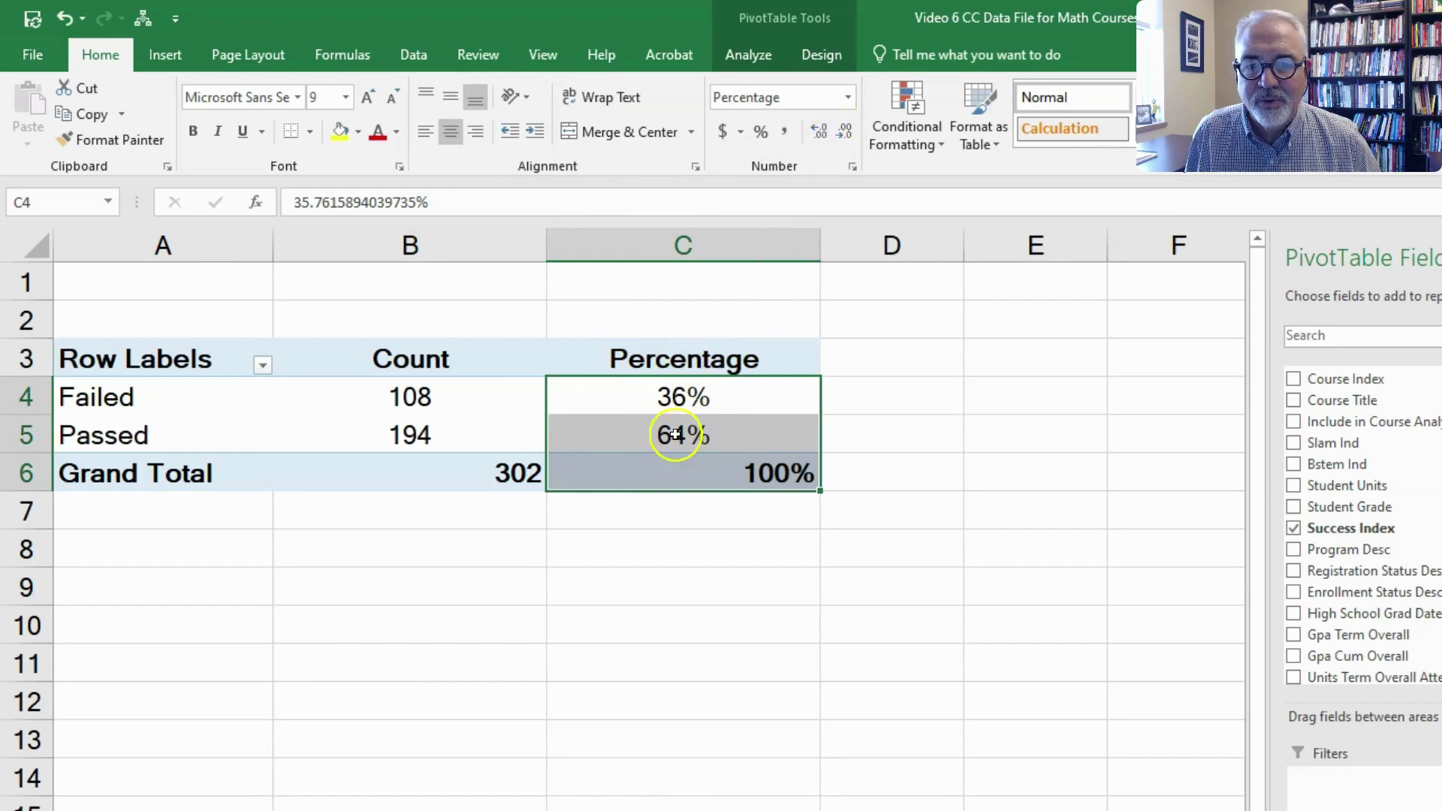
click(680, 548)
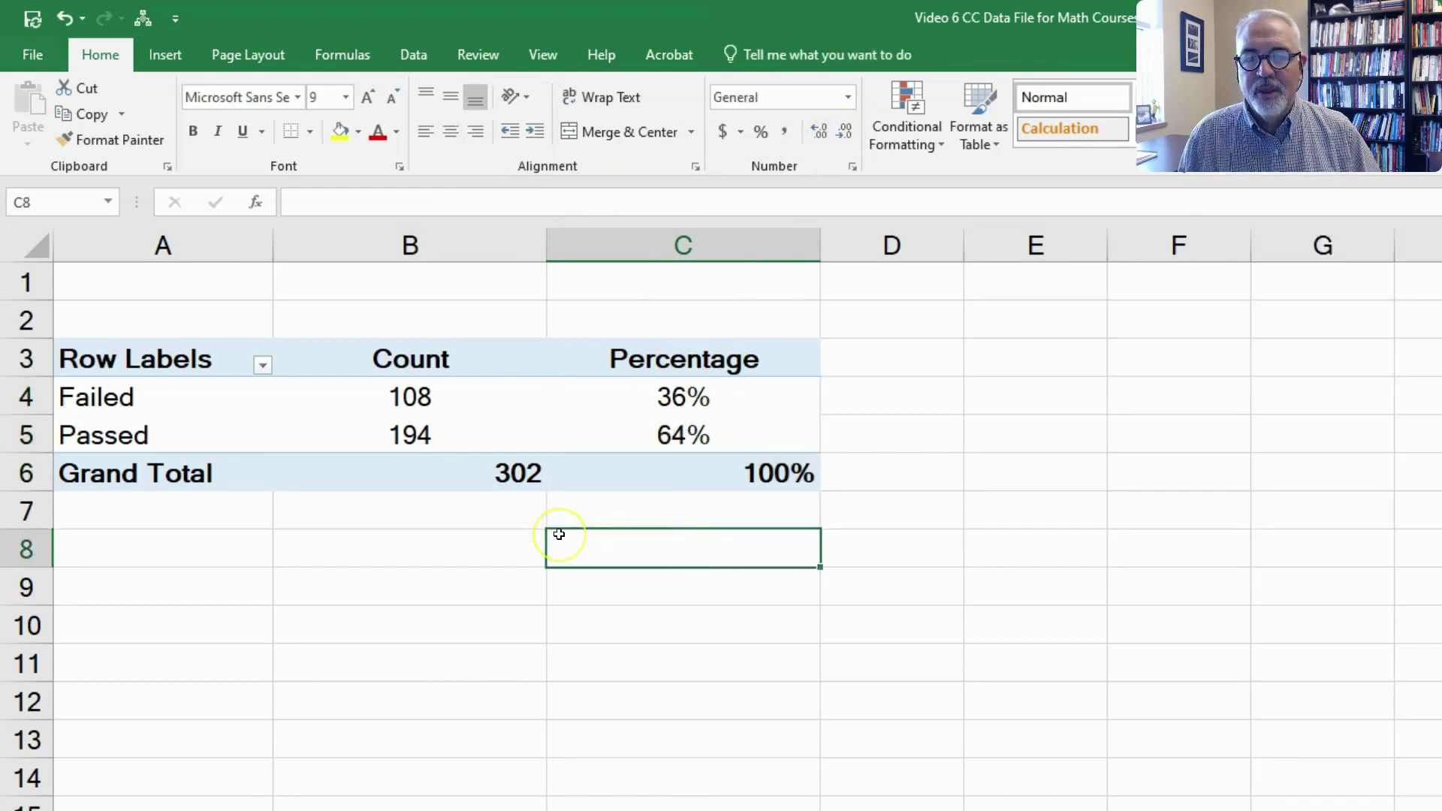
click(494, 425)
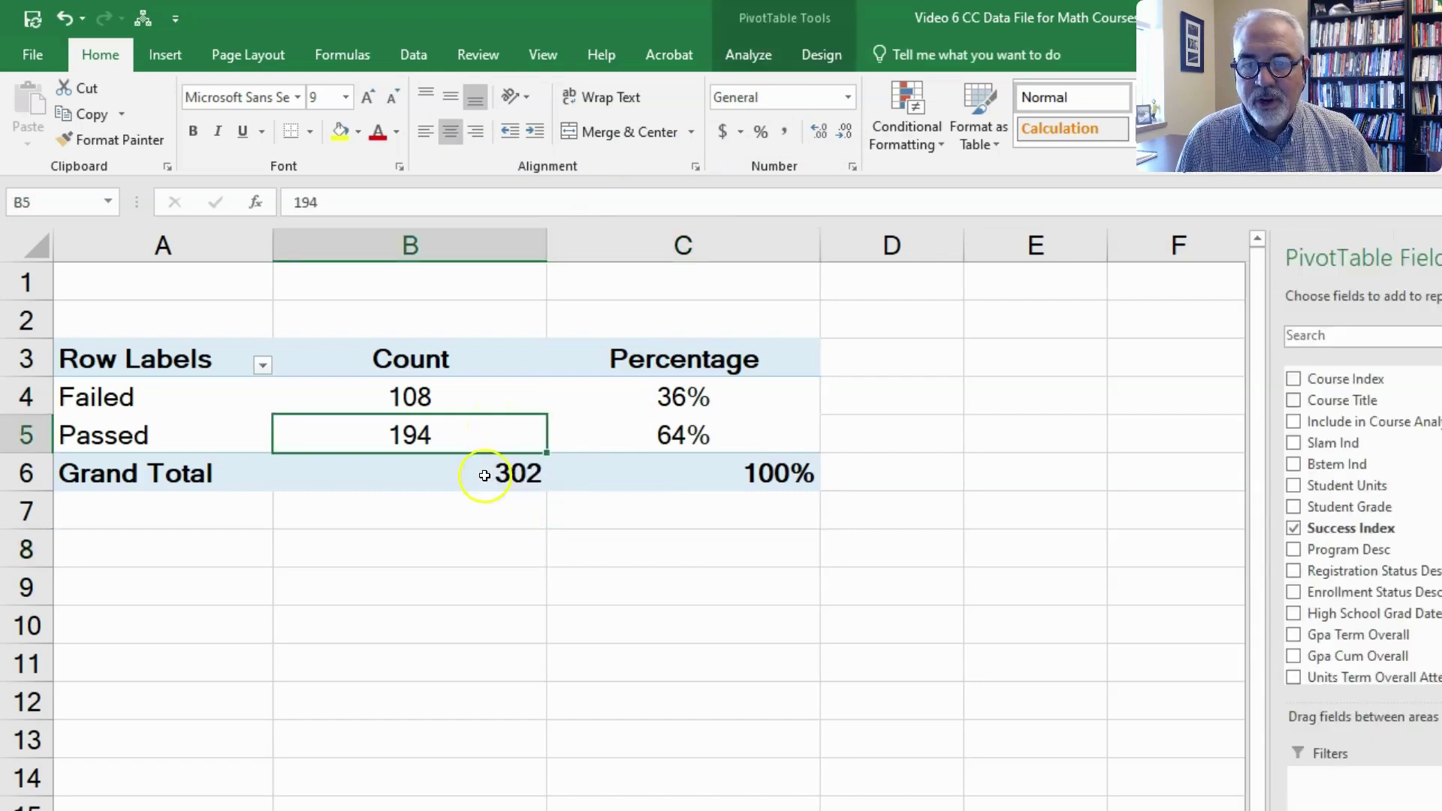
click(432, 483)
click(238, 481)
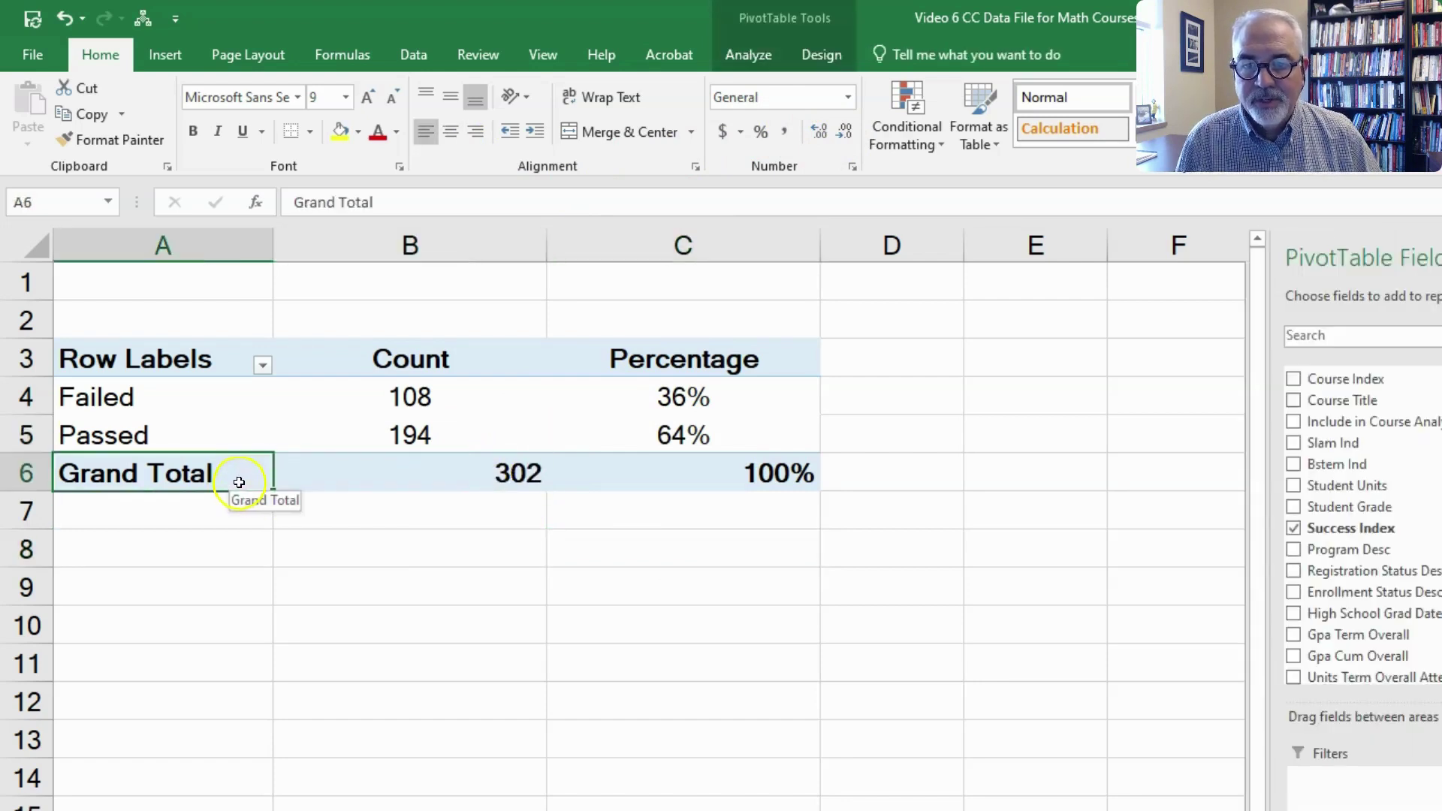
Copy the RQ1 question from the RQs sheet into A1 of the PivotTable sheet and reduce its font size.
mouse_move(425, 386)
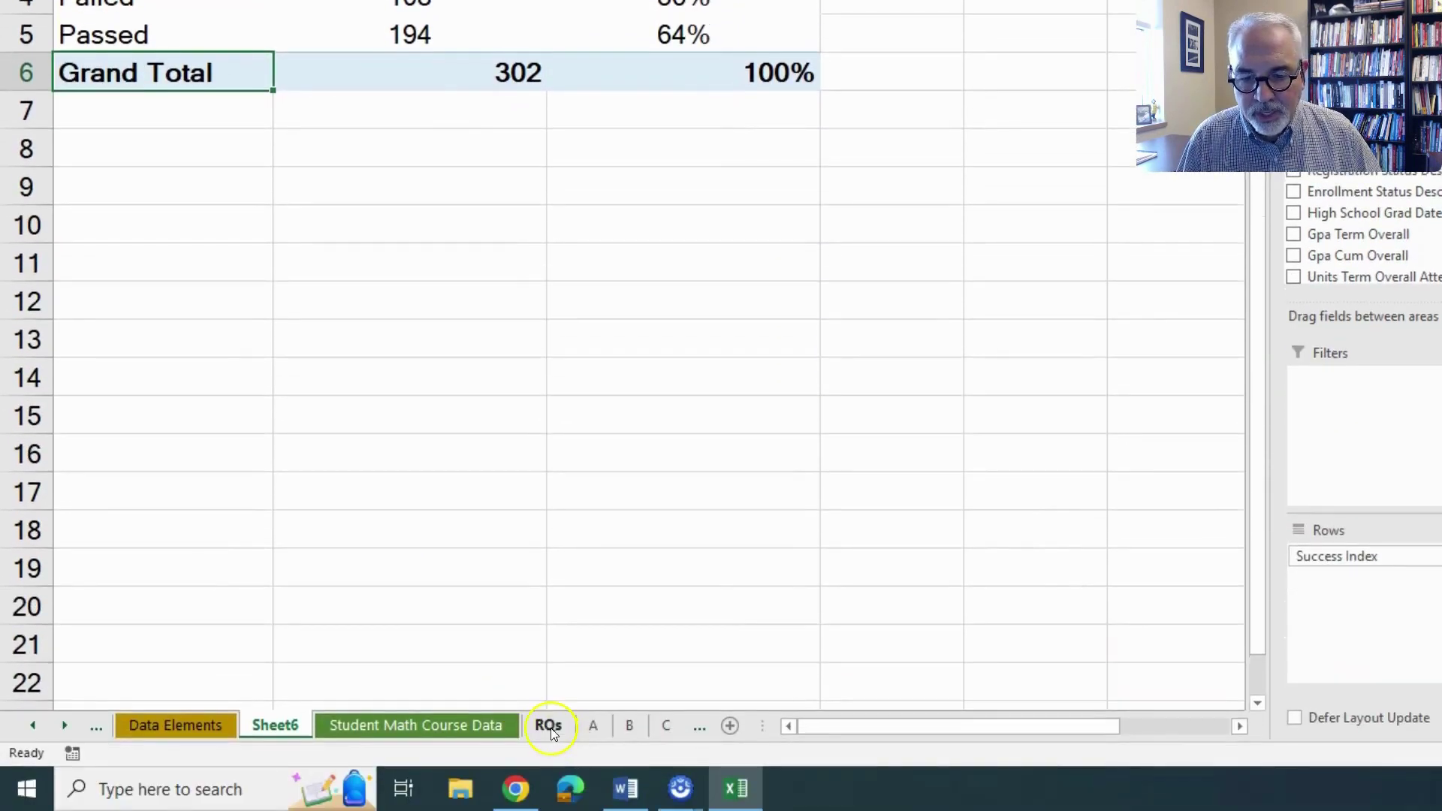
click(550, 727)
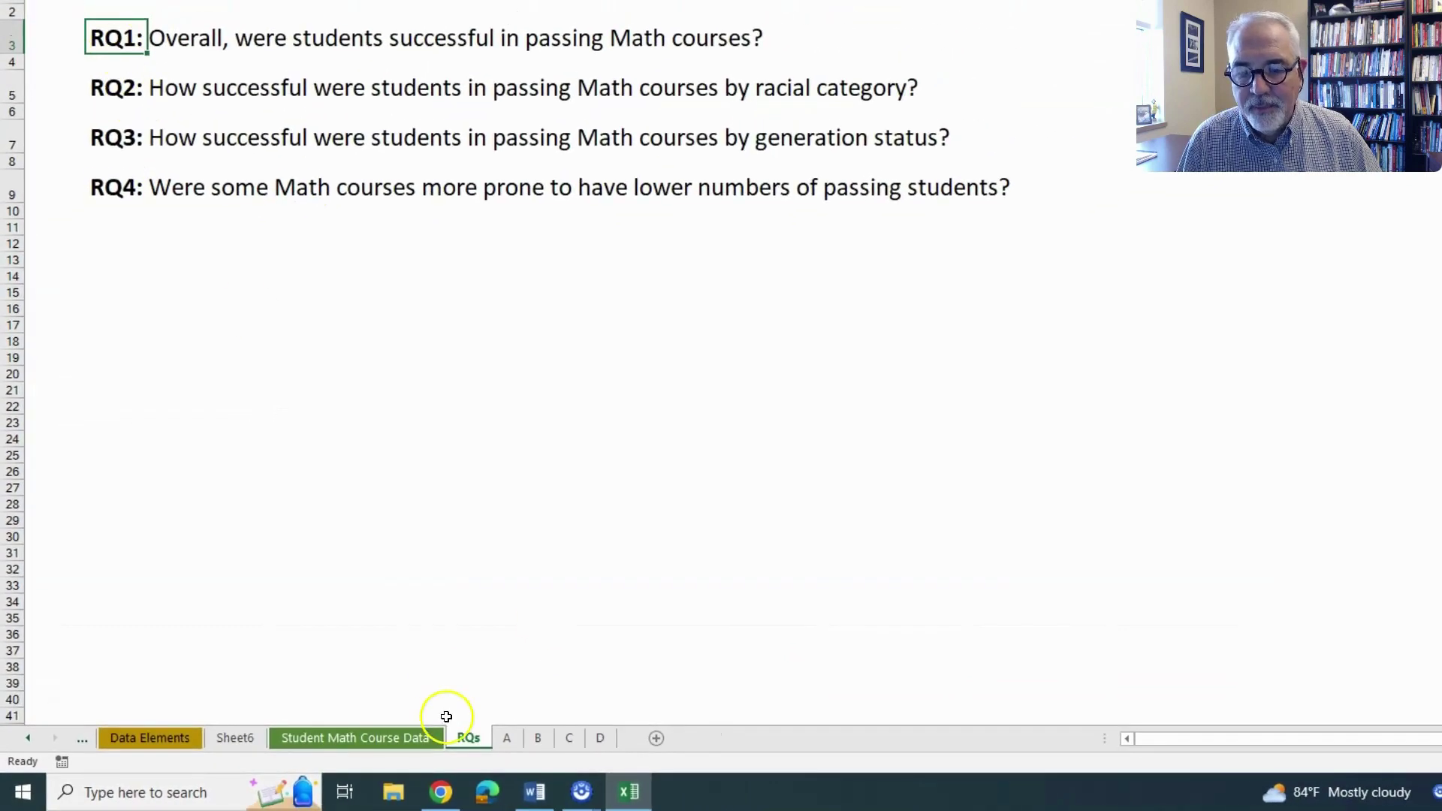
right_click(122, 37)
click(180, 69)
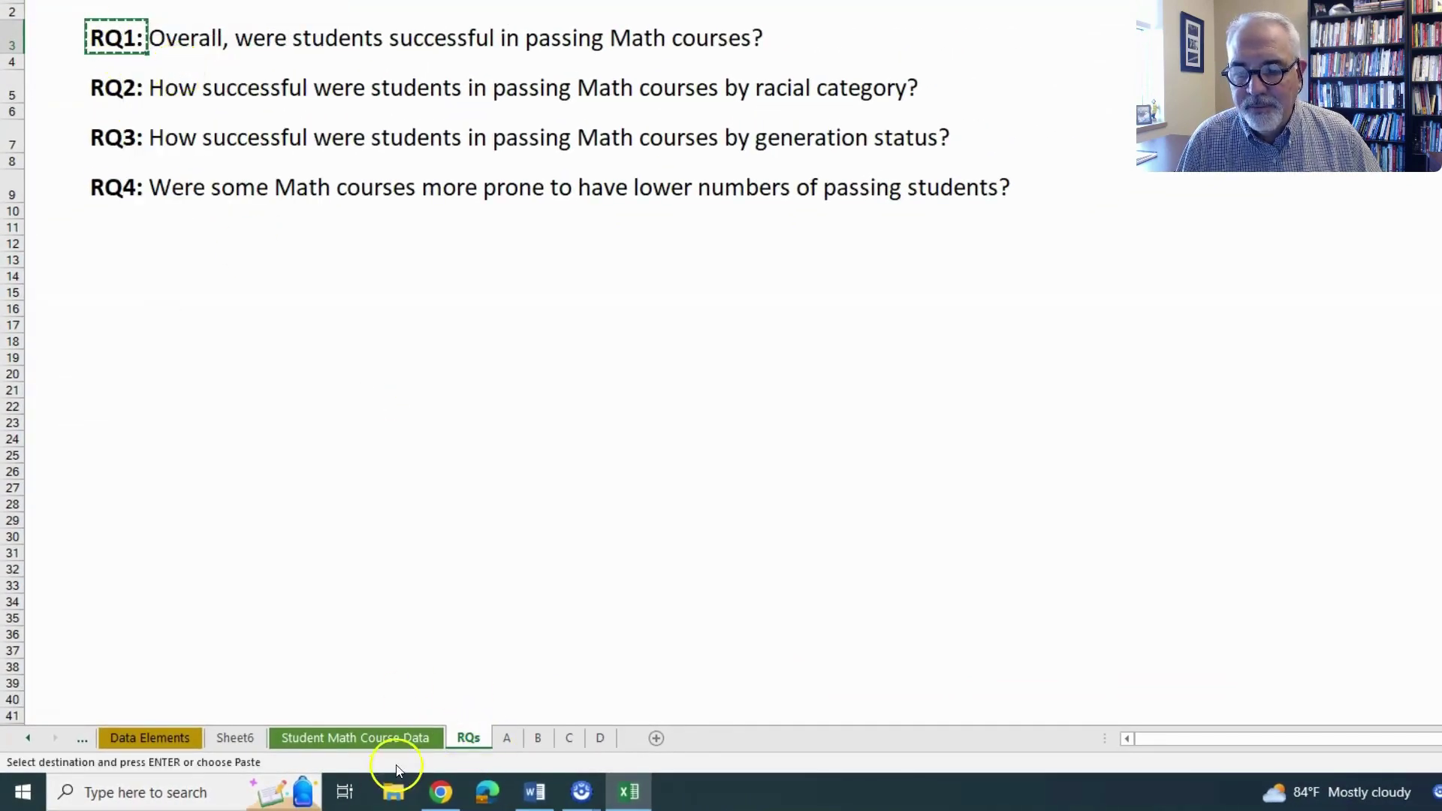
click(250, 746)
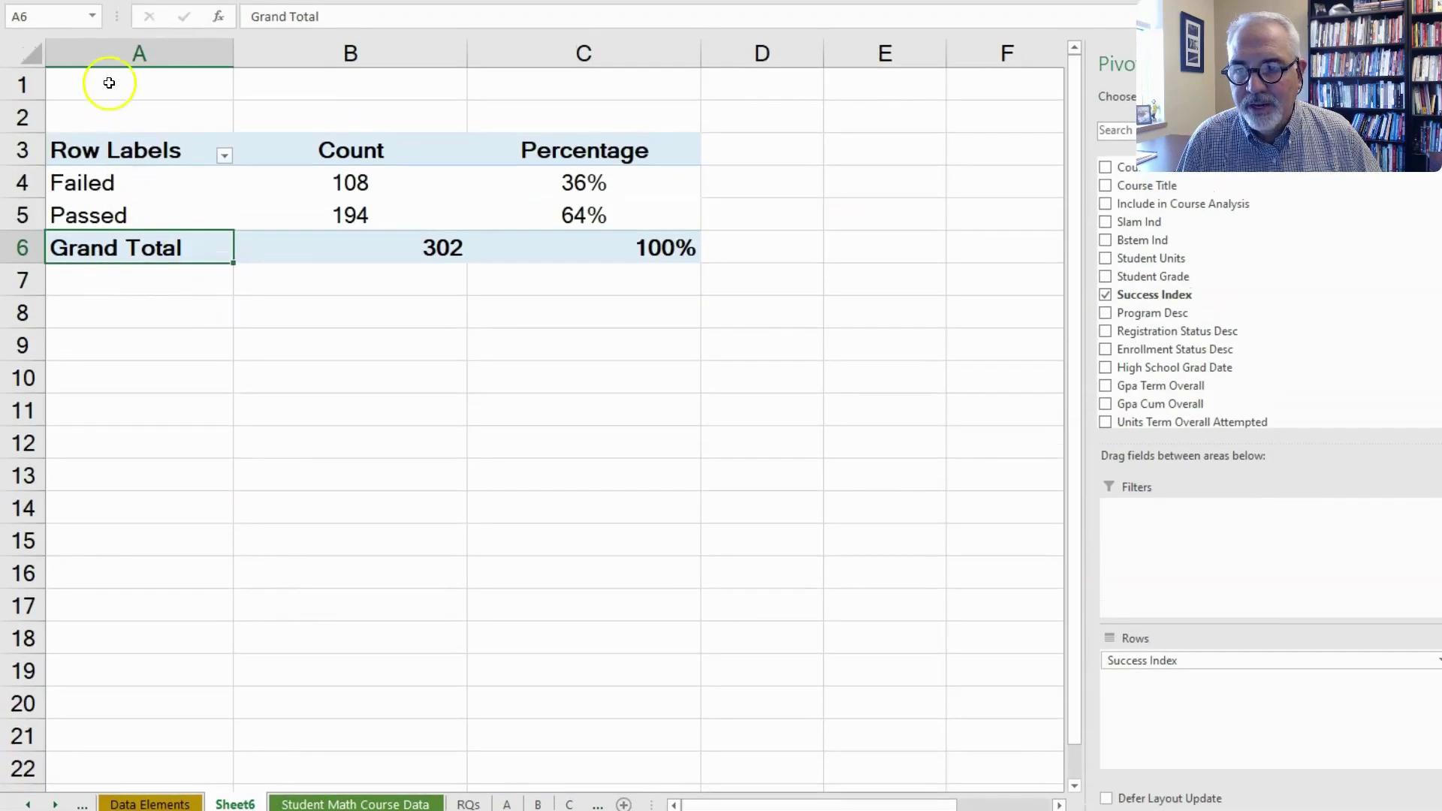
right_click(108, 19)
click(150, 163)
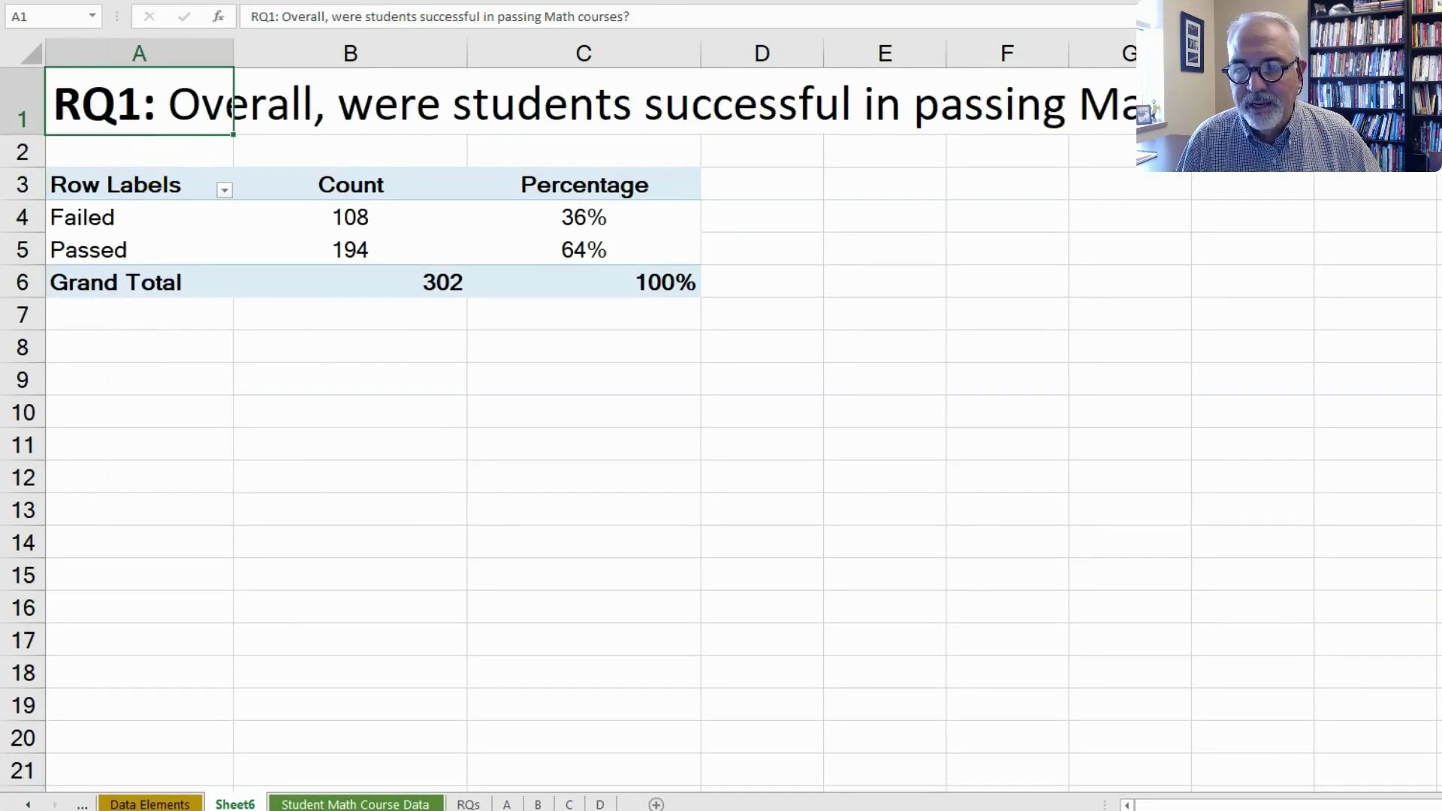
key(alt+h)
key(f)
key(k)
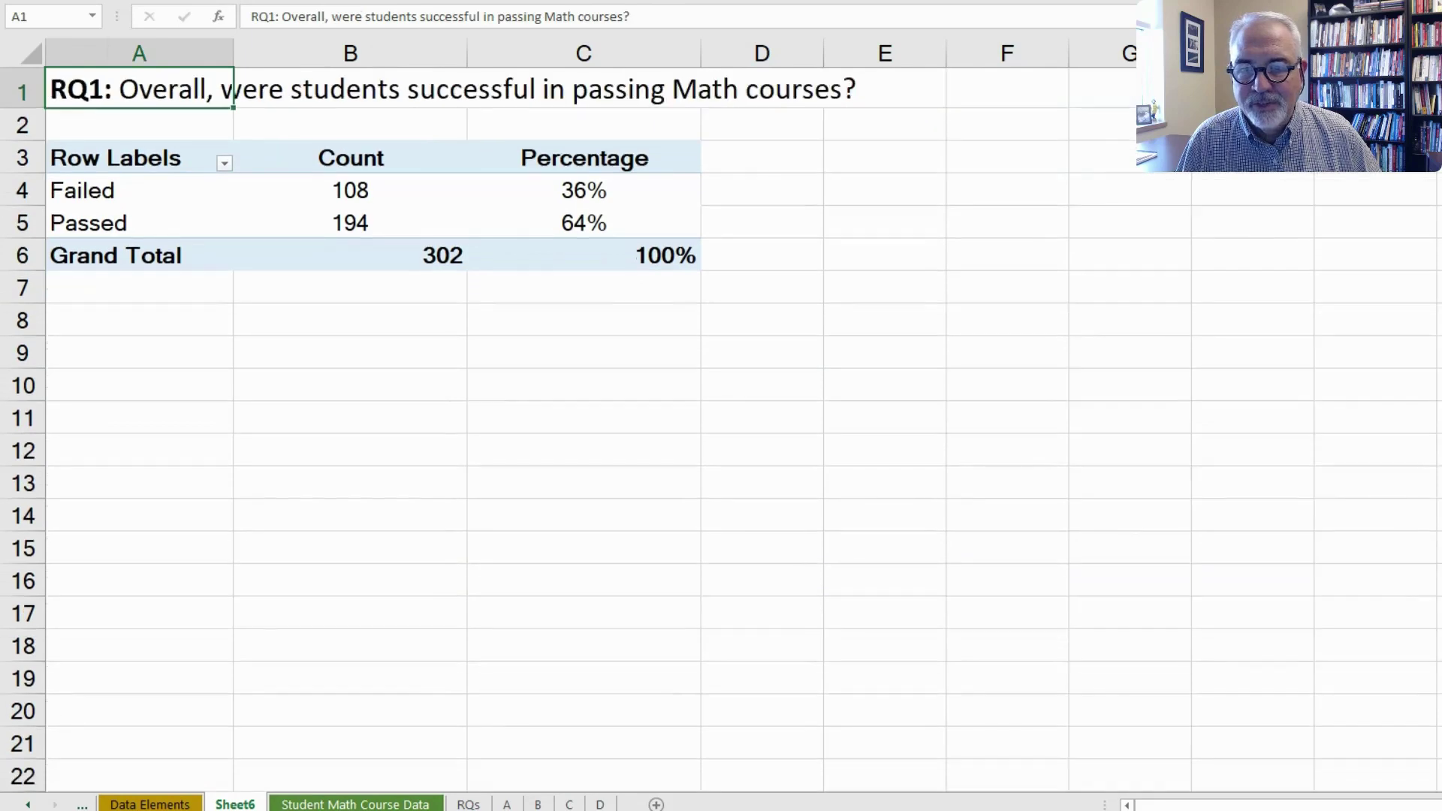
click(419, 229)
click(167, 258)
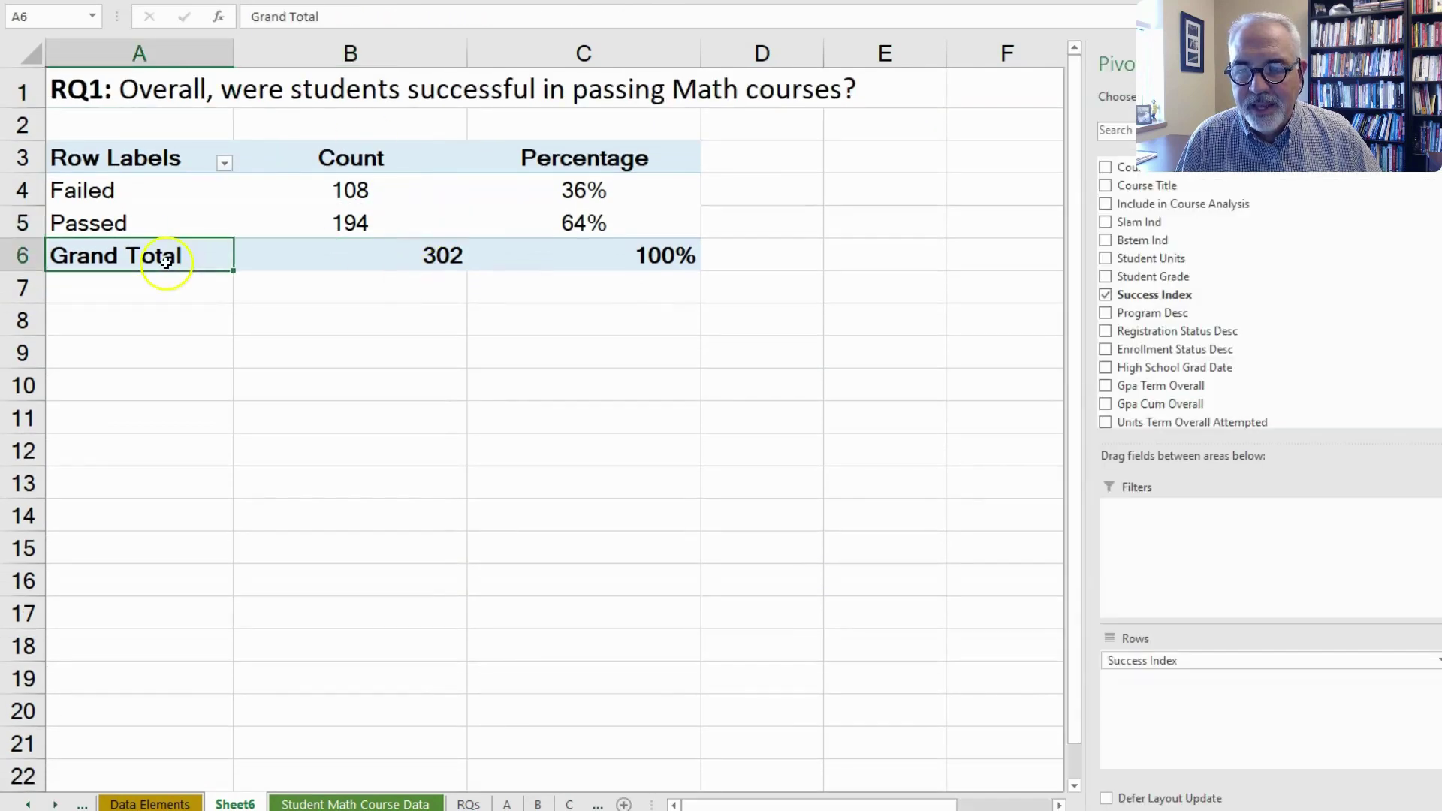
Rename the PivotTable worksheet Sheet6 as RQ1.
click(242, 801)
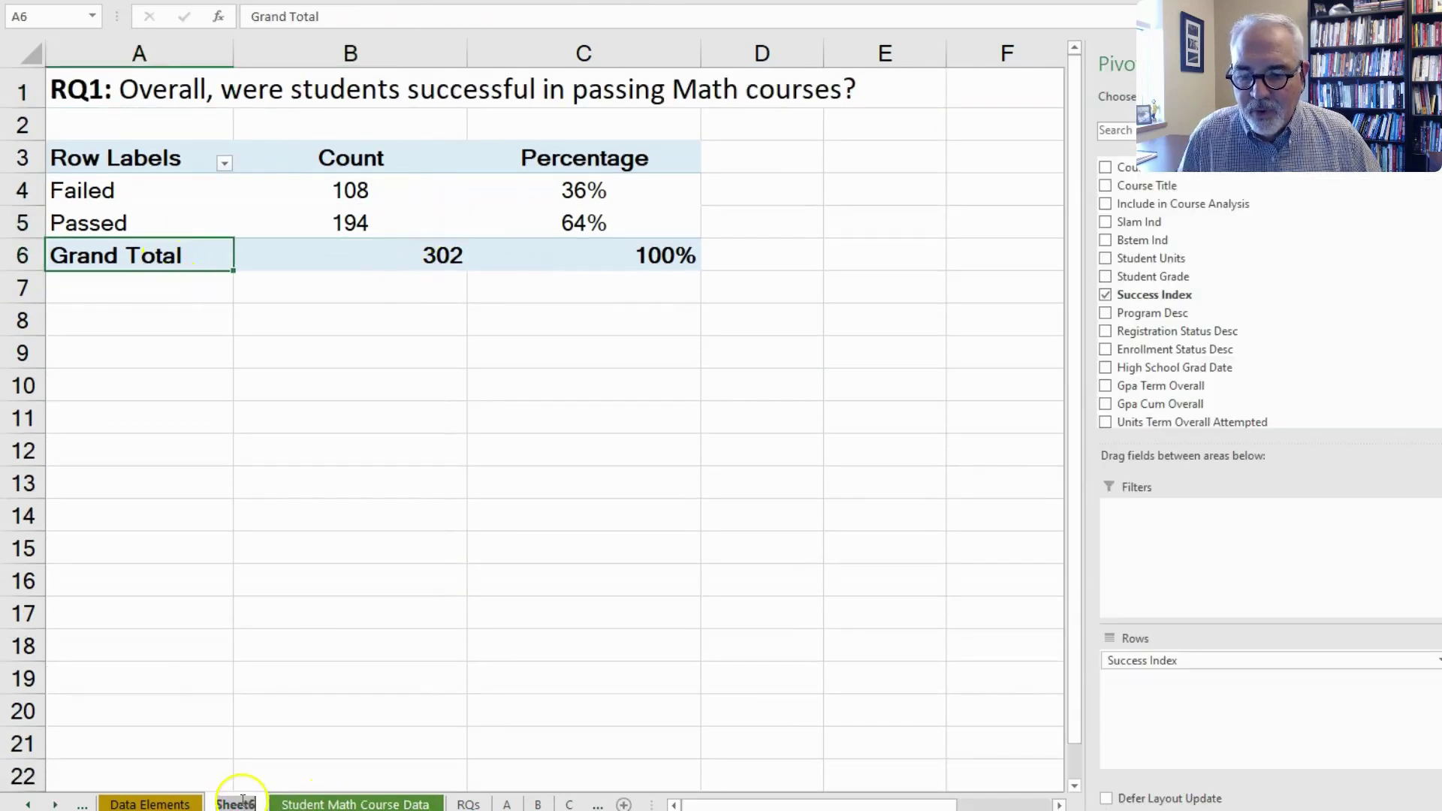
double_click(242, 802)
text(RQ)
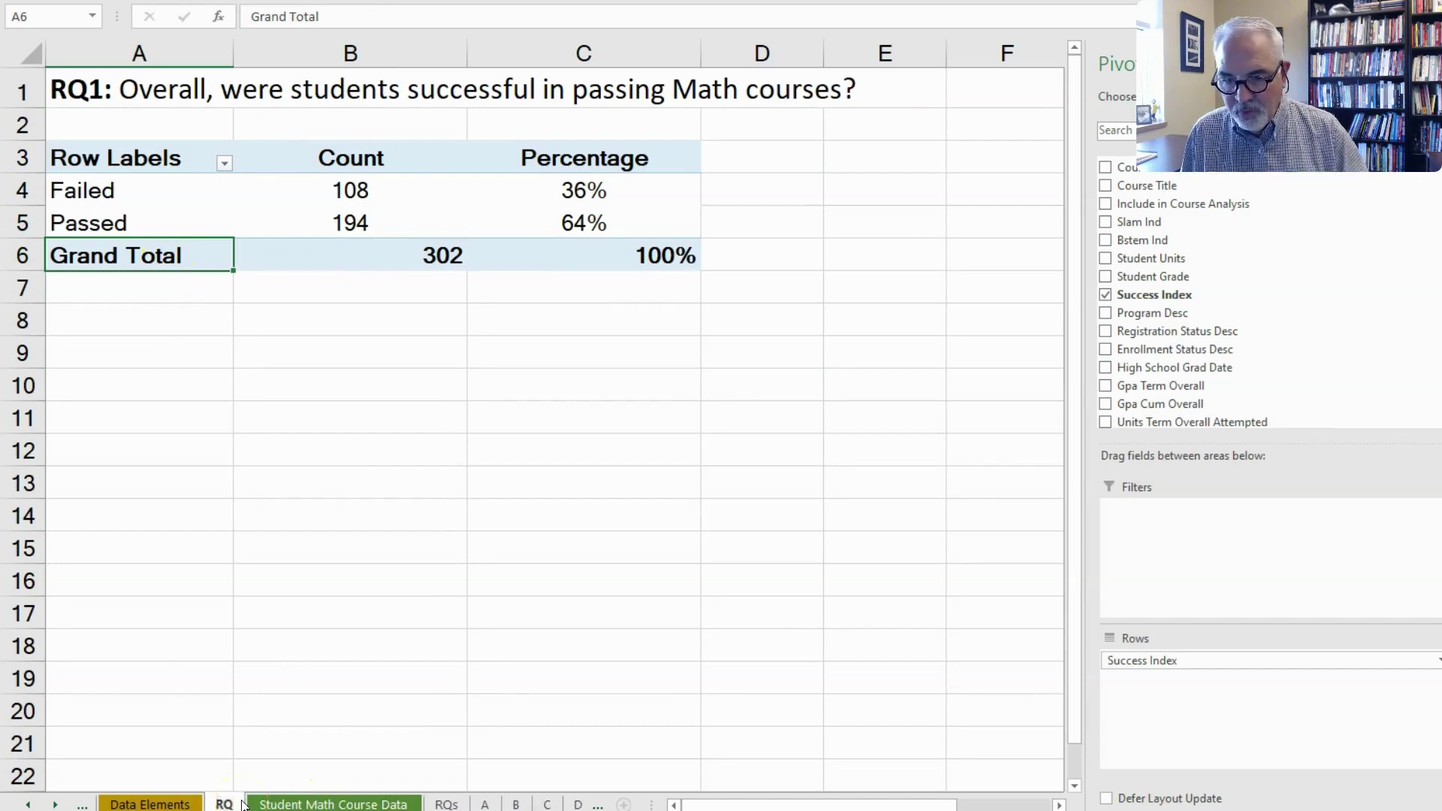
text(1)
click(400, 613)
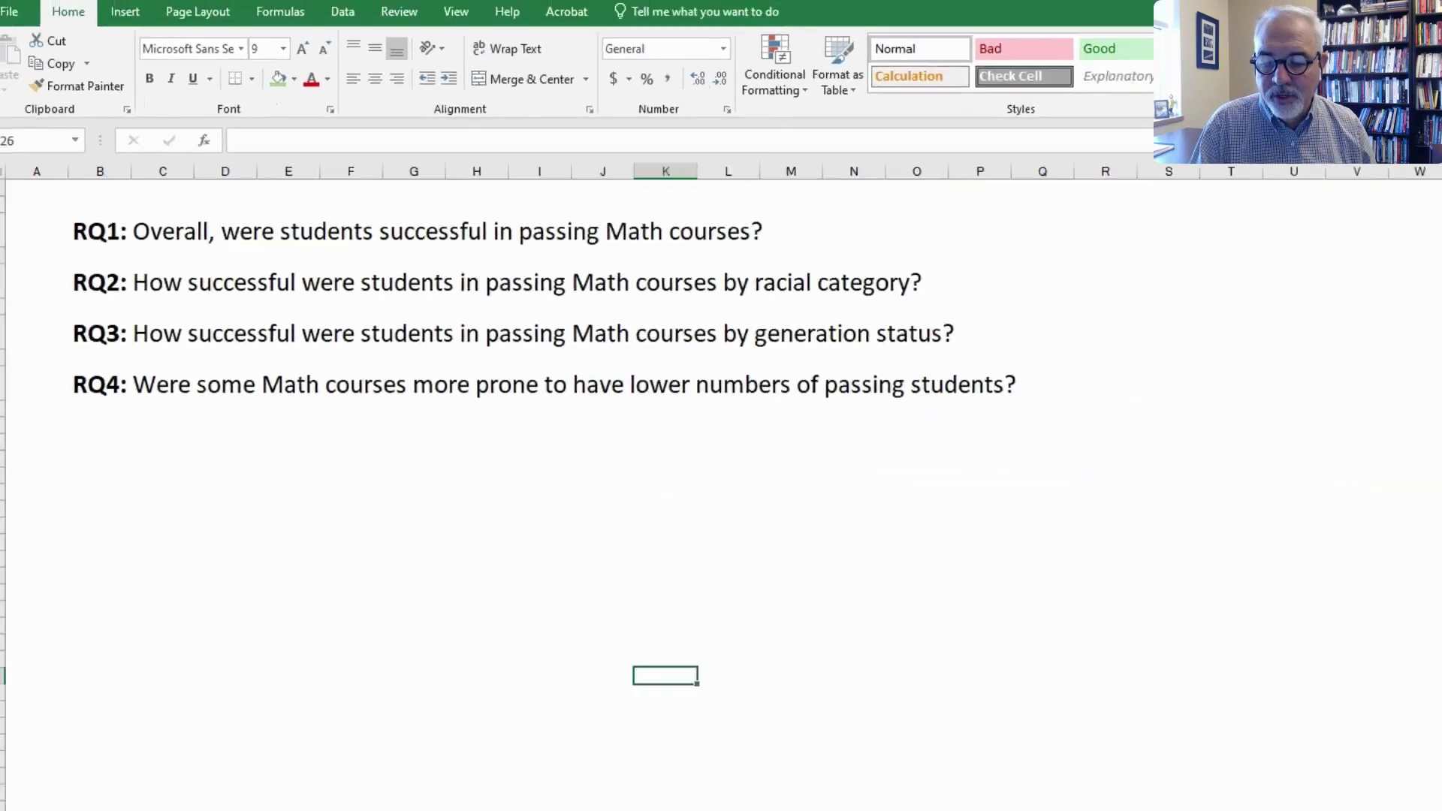
Create a PivotTable on a new worksheet from Table1 in the Student Math Course Data sheet.
click(199, 752)
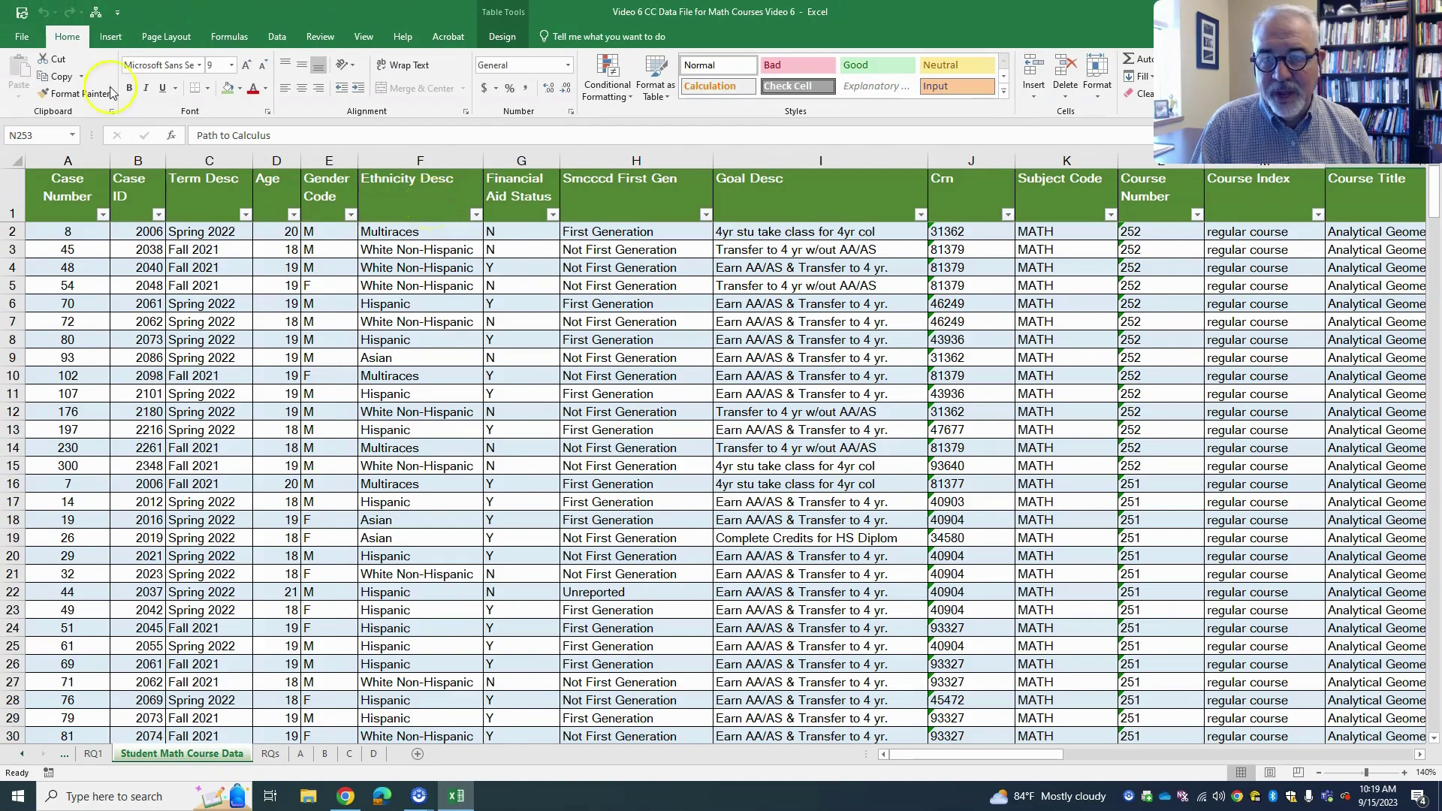
click(111, 38)
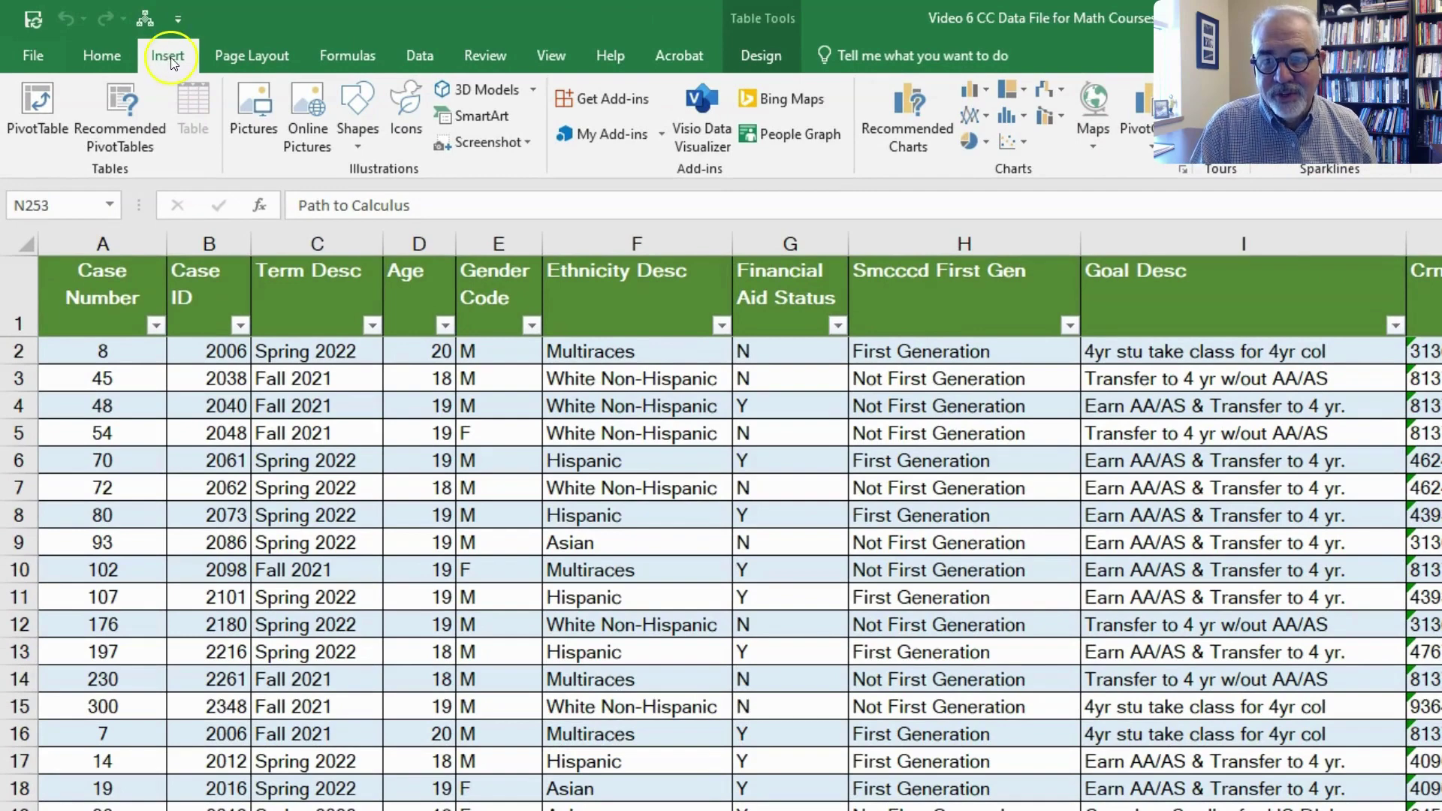
click(38, 105)
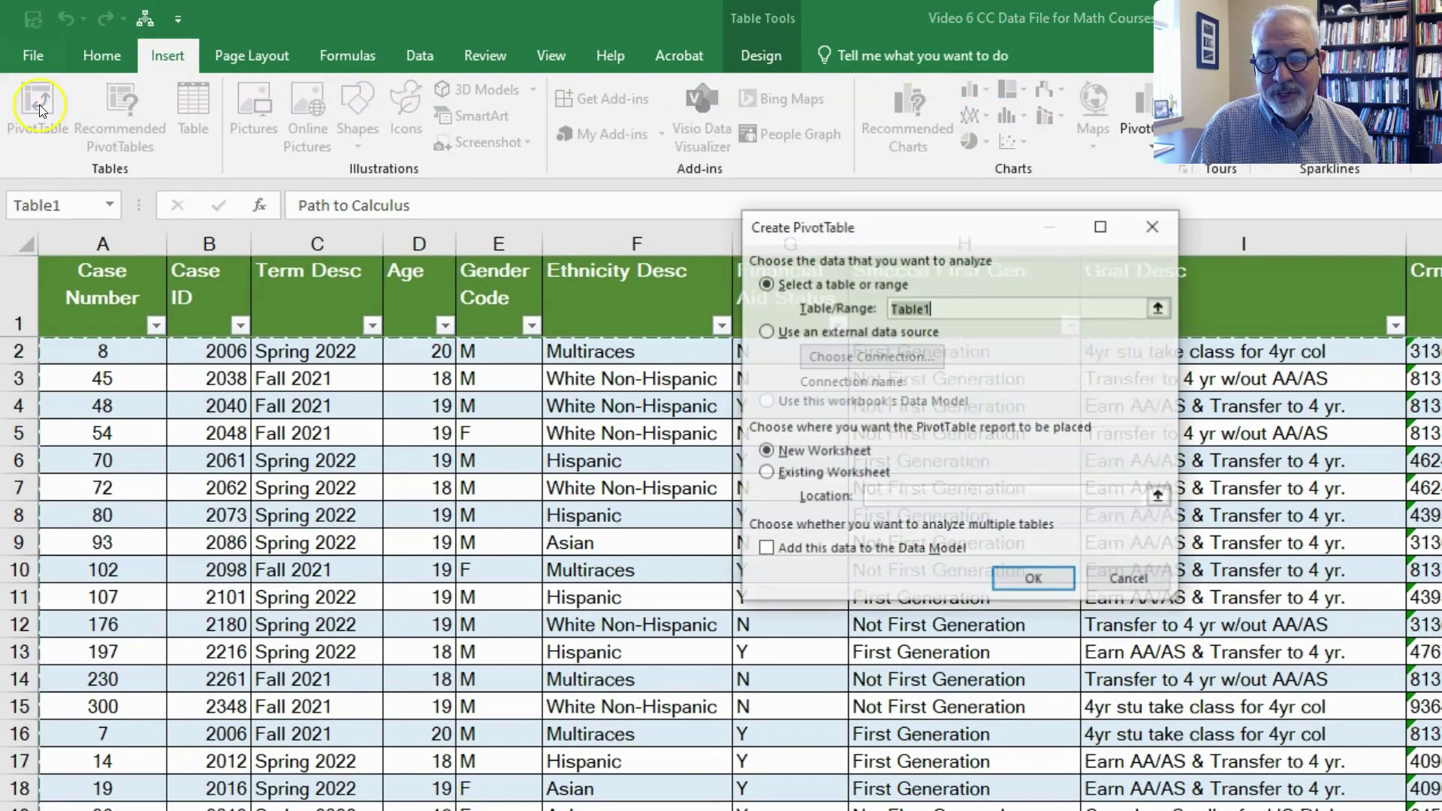
click(1053, 590)
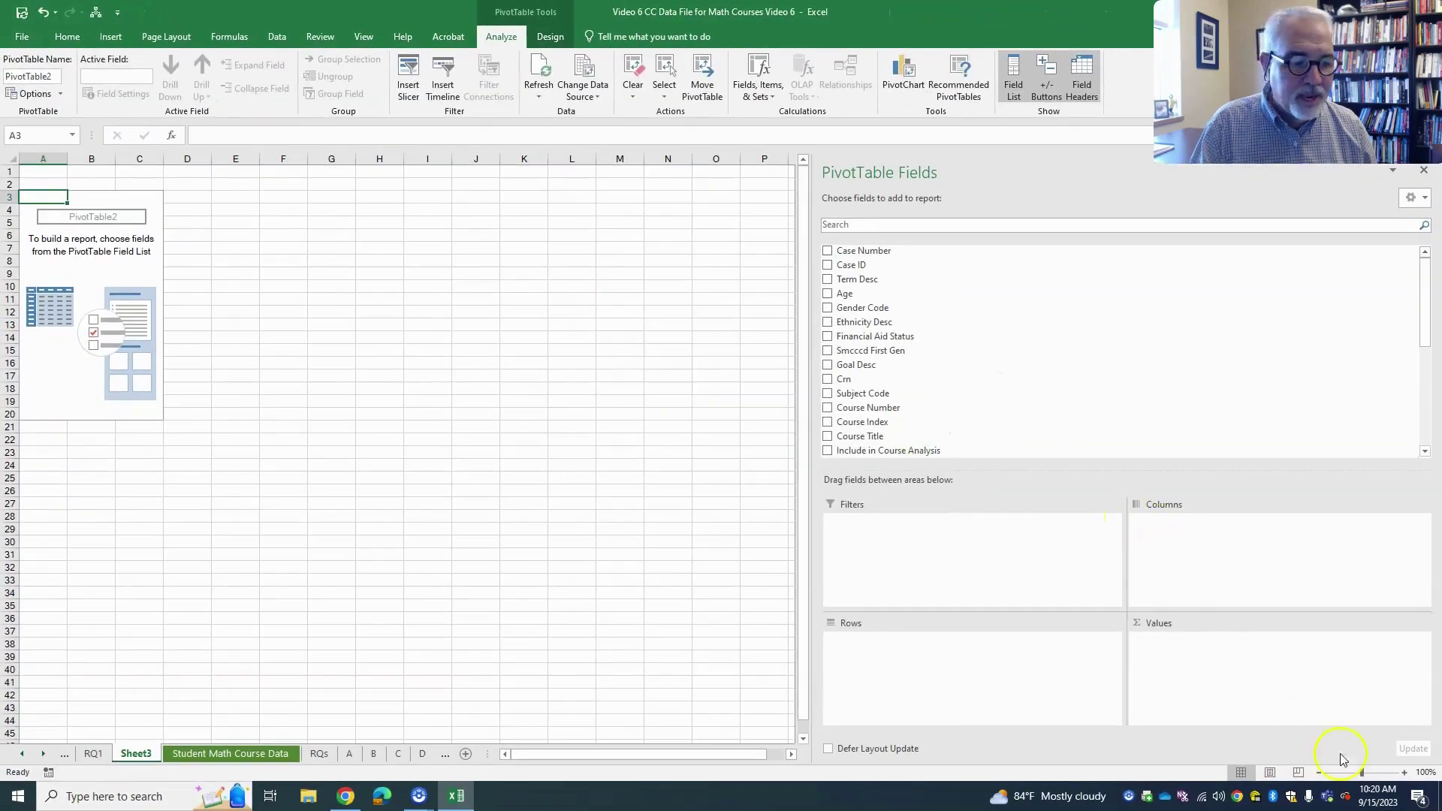
click(1404, 773)
click(1405, 772)
click(1404, 772)
click(1404, 773)
click(1404, 773)
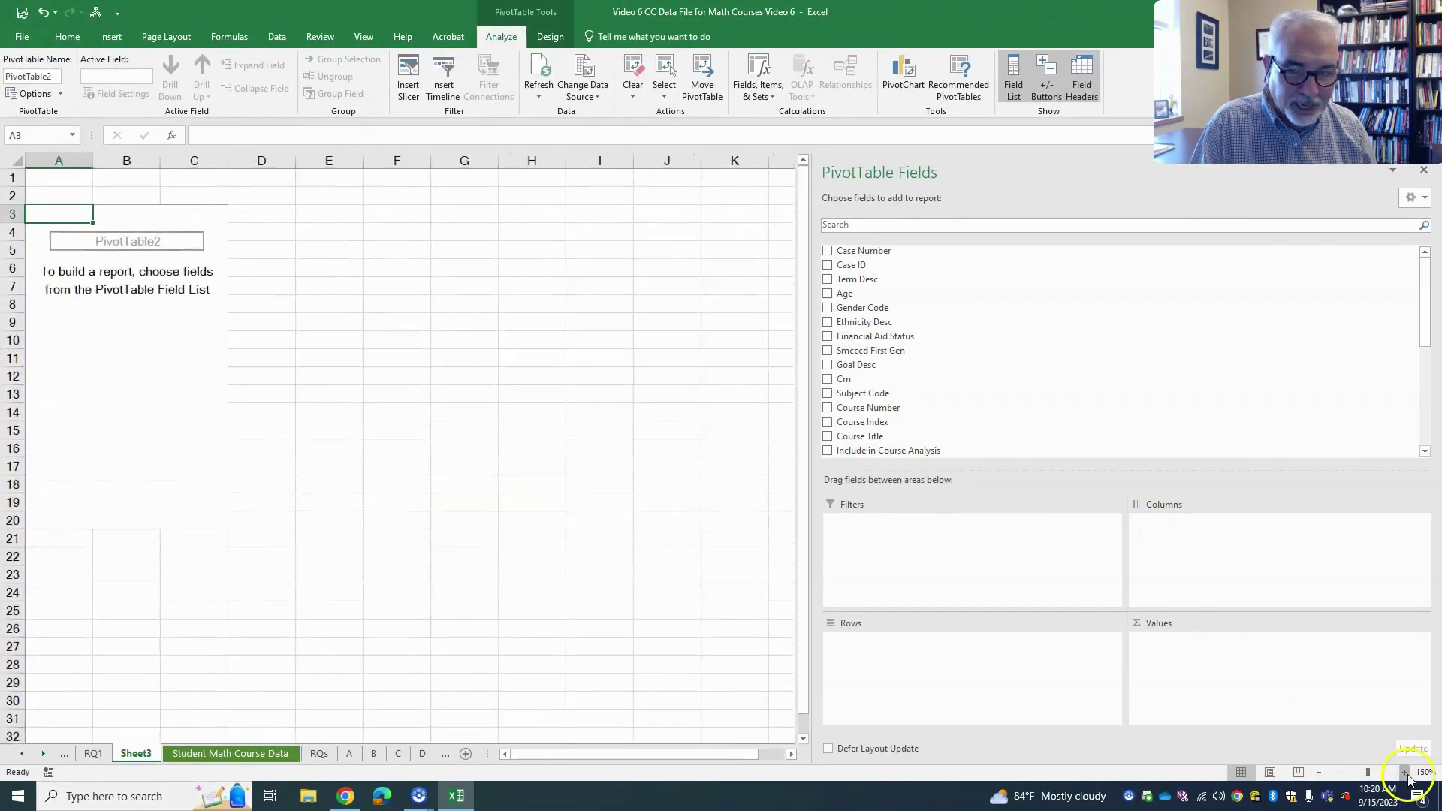
click(1404, 772)
click(1404, 773)
click(1404, 772)
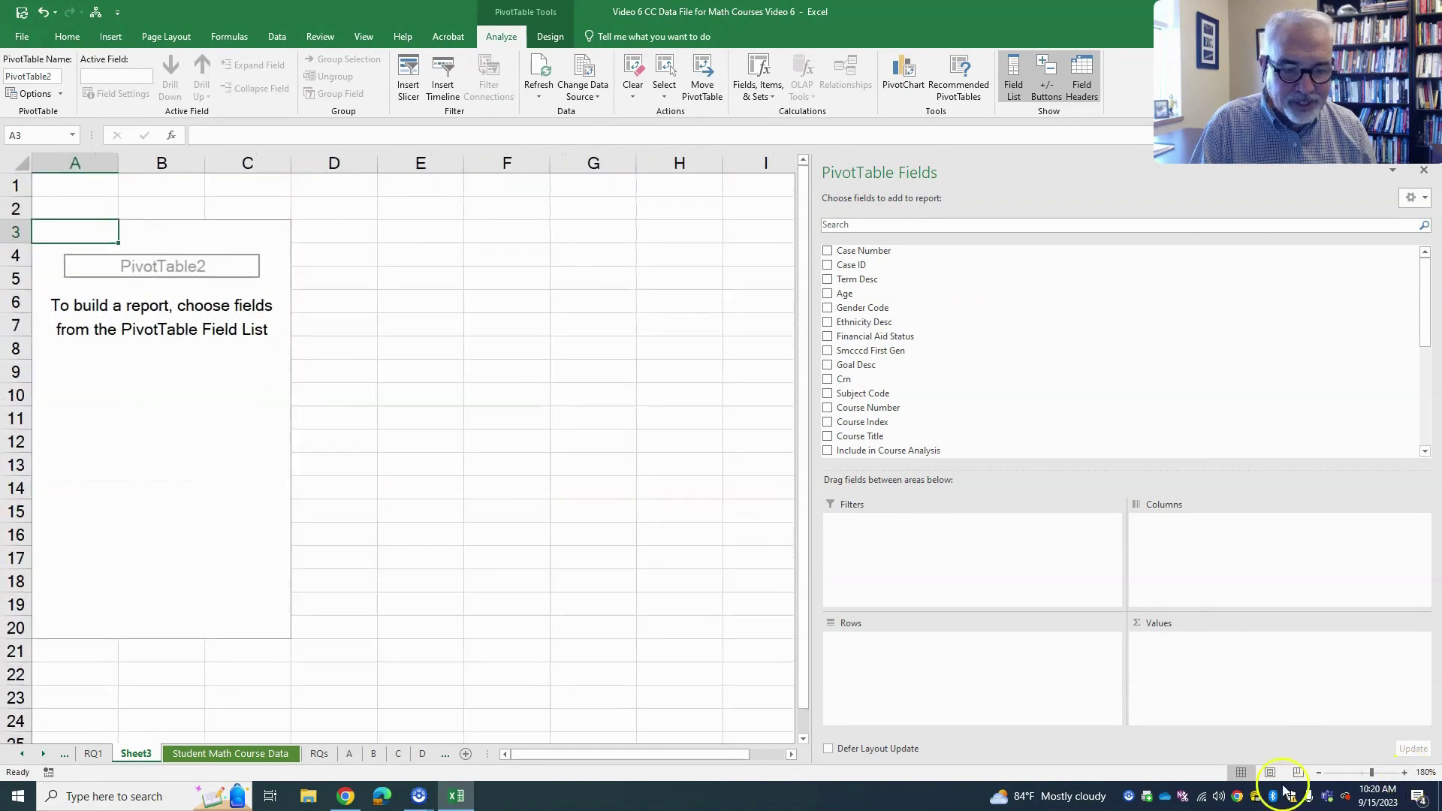
click(1319, 772)
click(1319, 772)
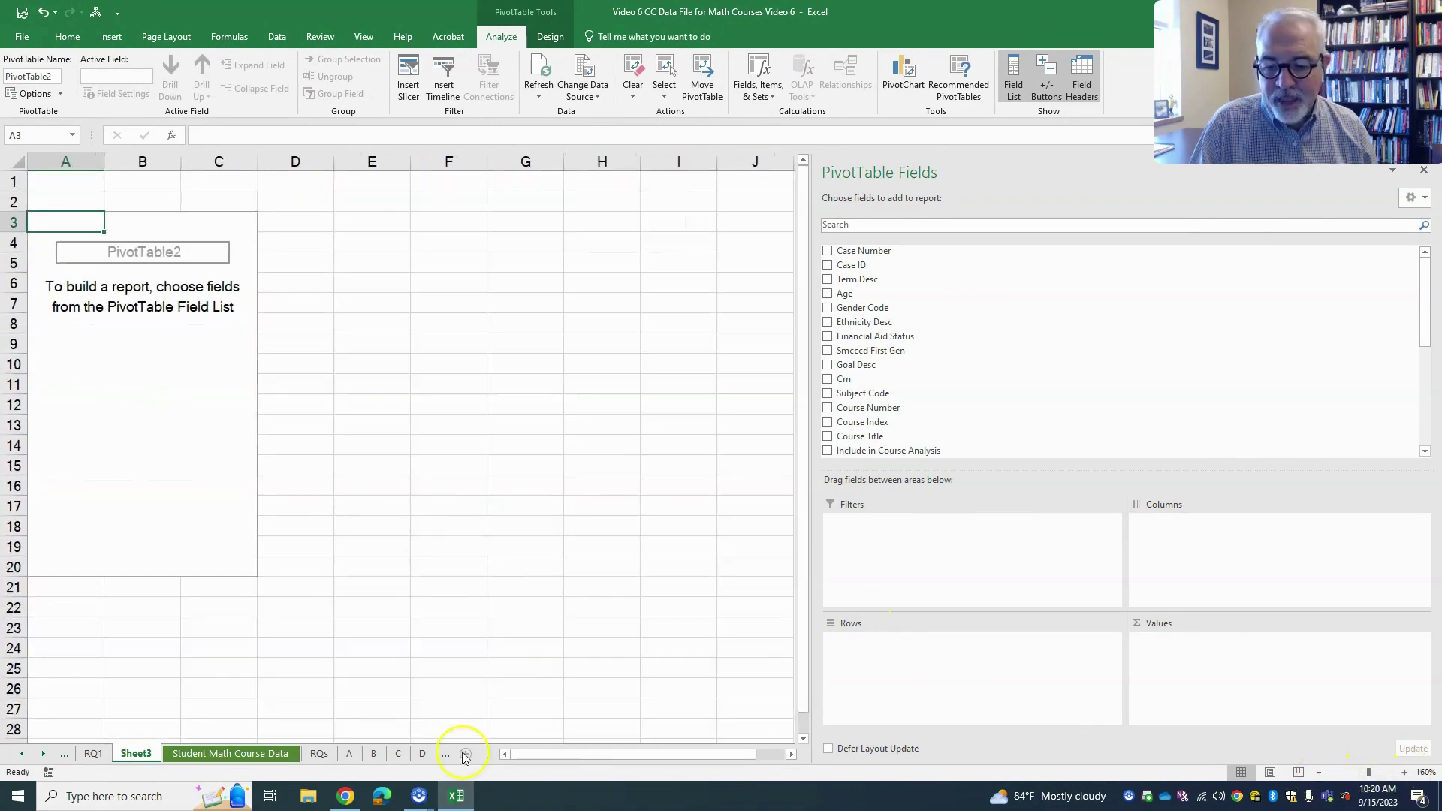
Copy the RQ2 question from the RQs sheet into A1 of the new PivotTable sheet and set its font size to 14.
click(325, 760)
click(94, 242)
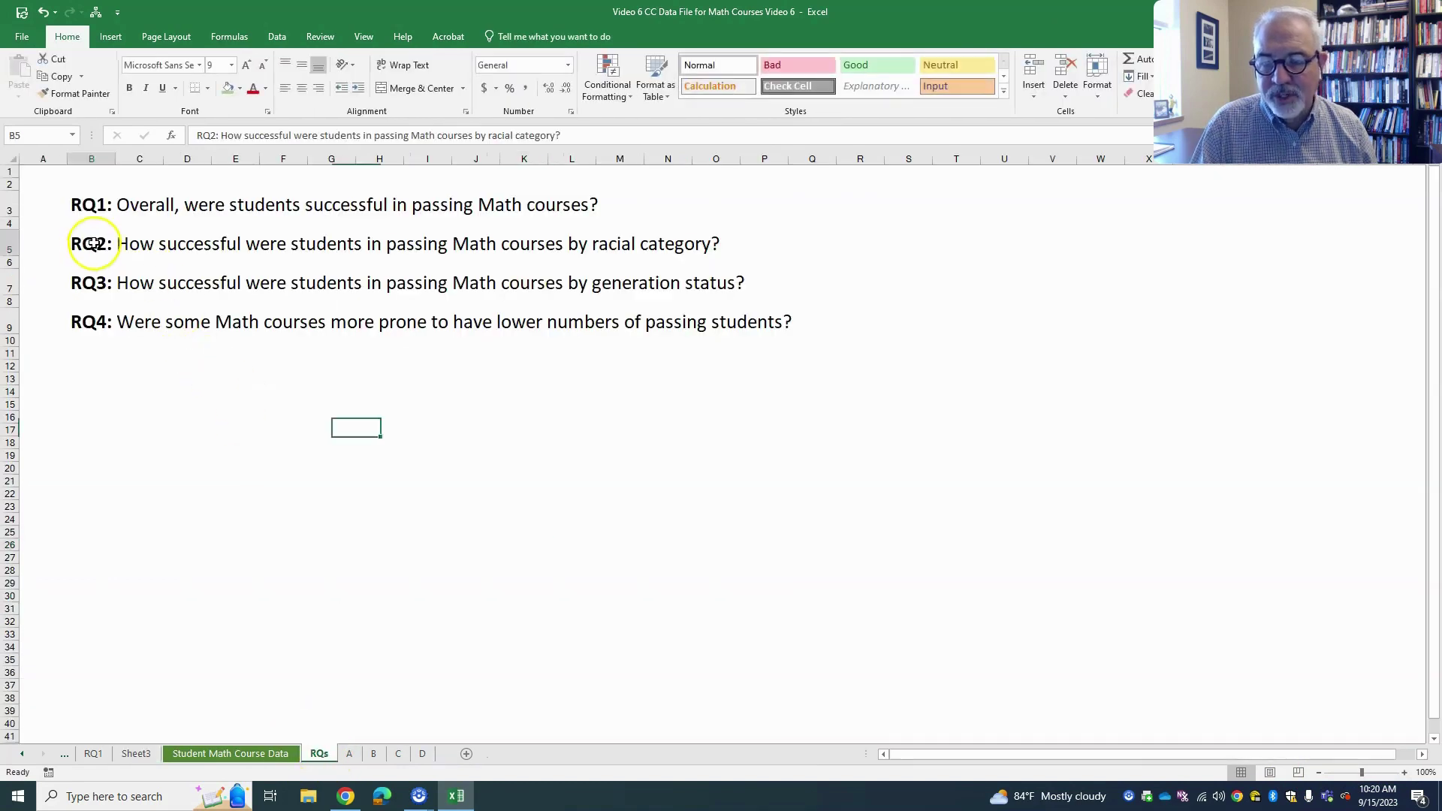
right_click(94, 242)
click(121, 272)
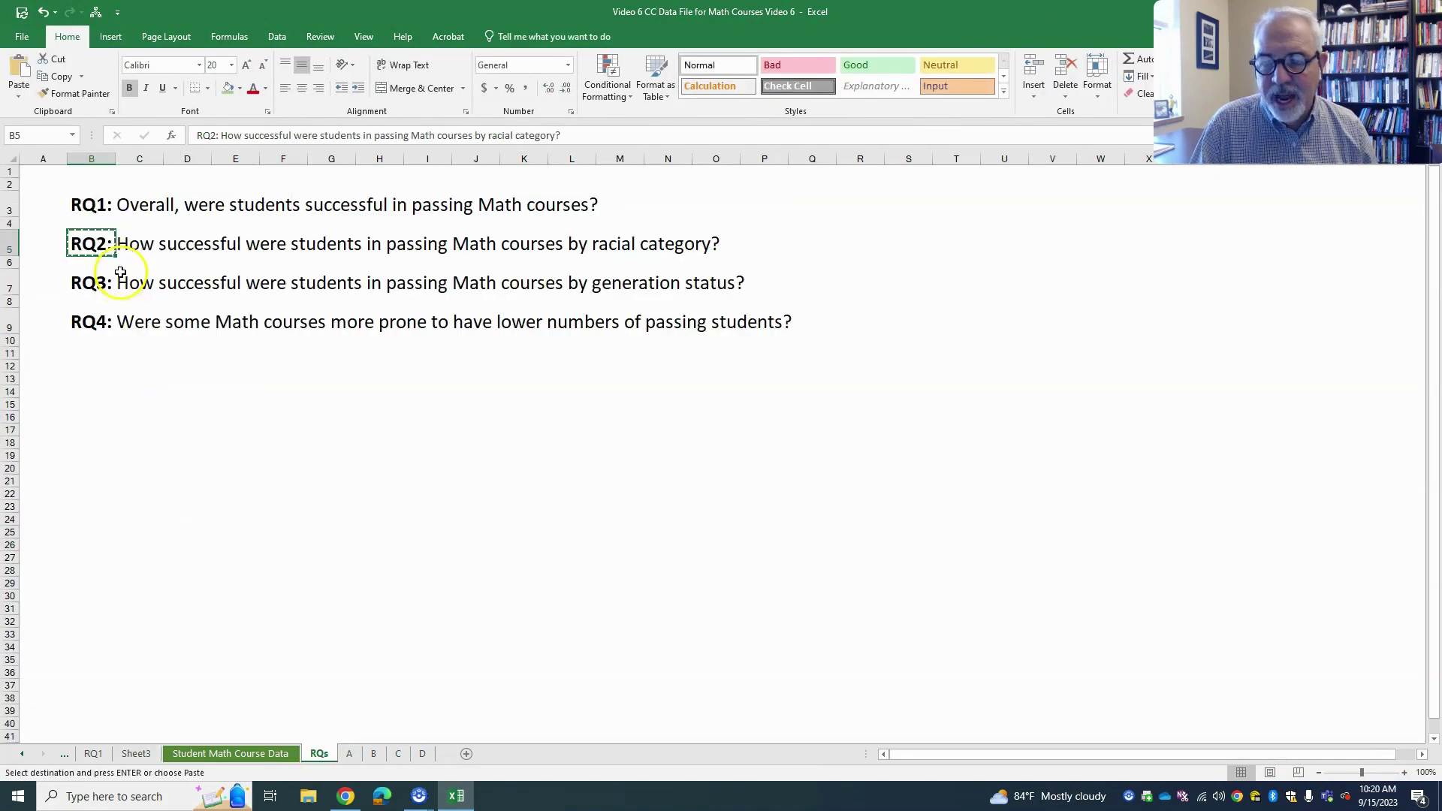
click(135, 754)
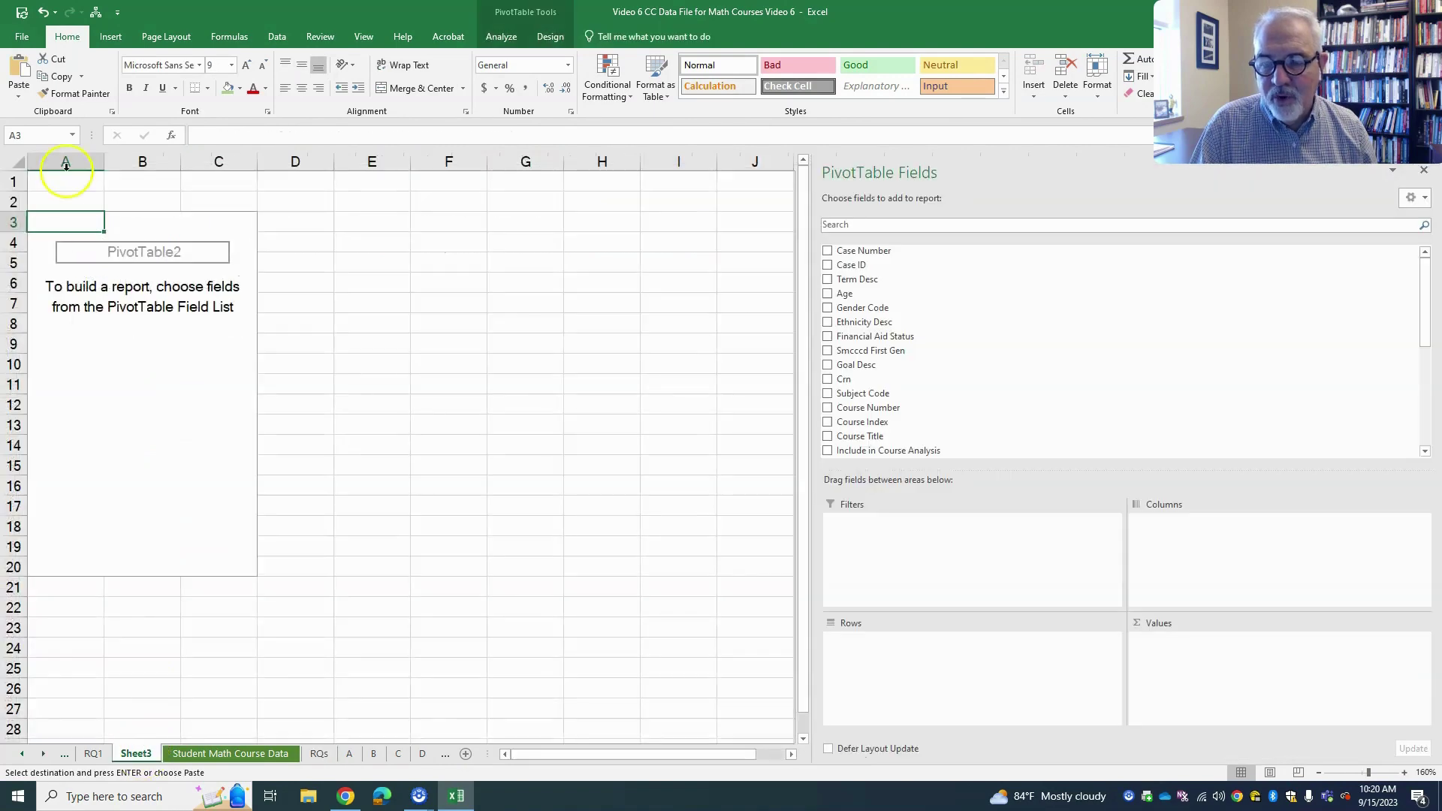
click(58, 184)
right_click(56, 182)
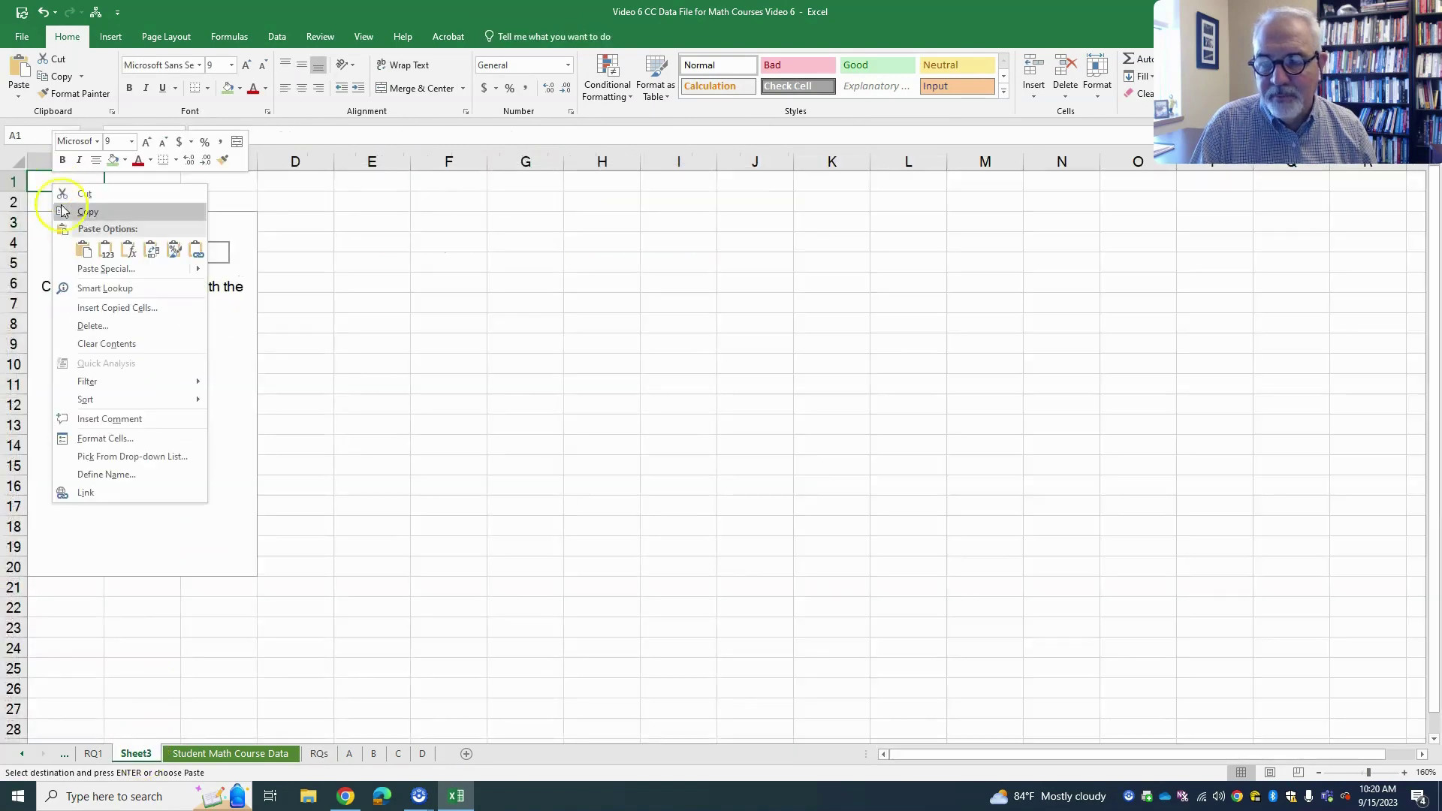
click(81, 249)
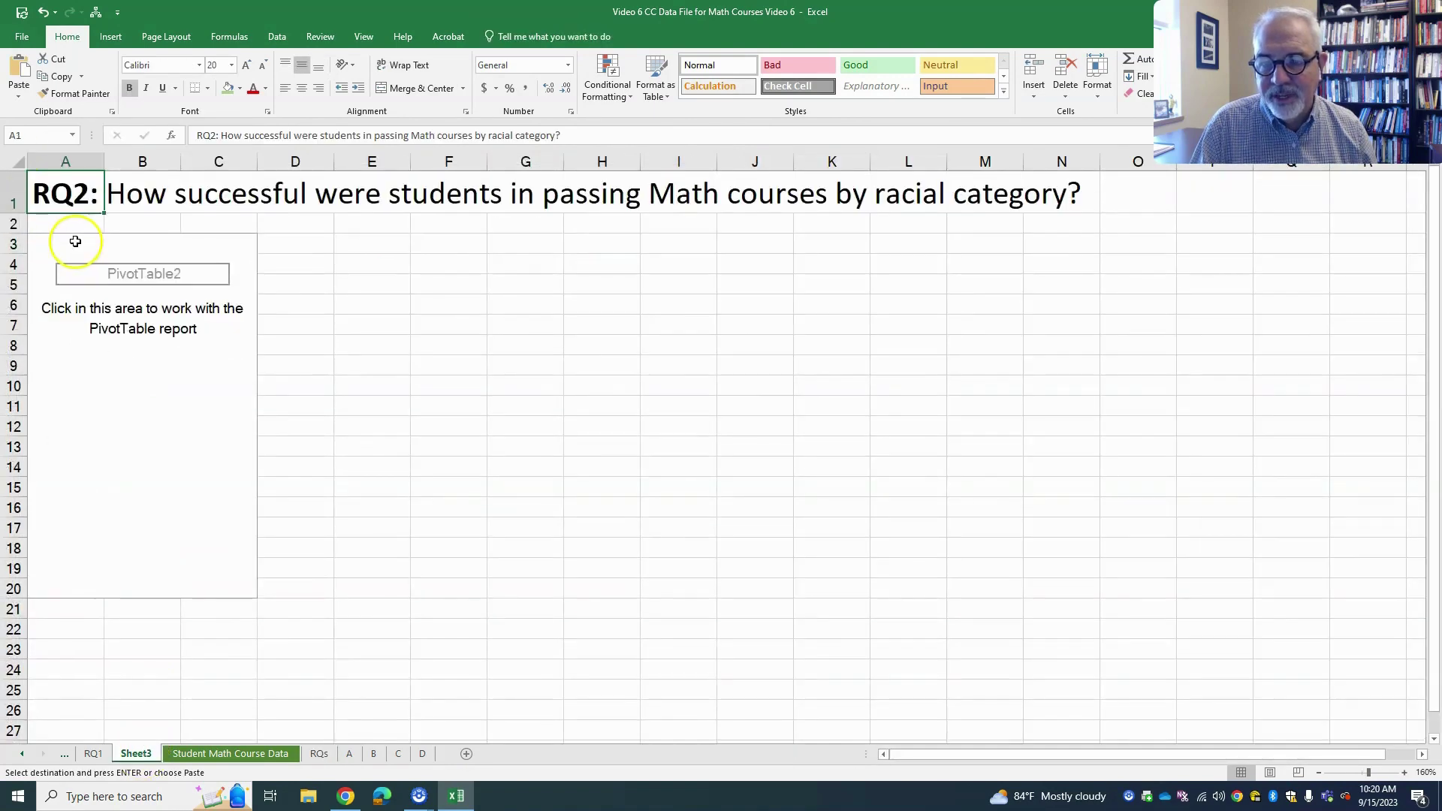
click(263, 69)
click(263, 70)
click(263, 70)
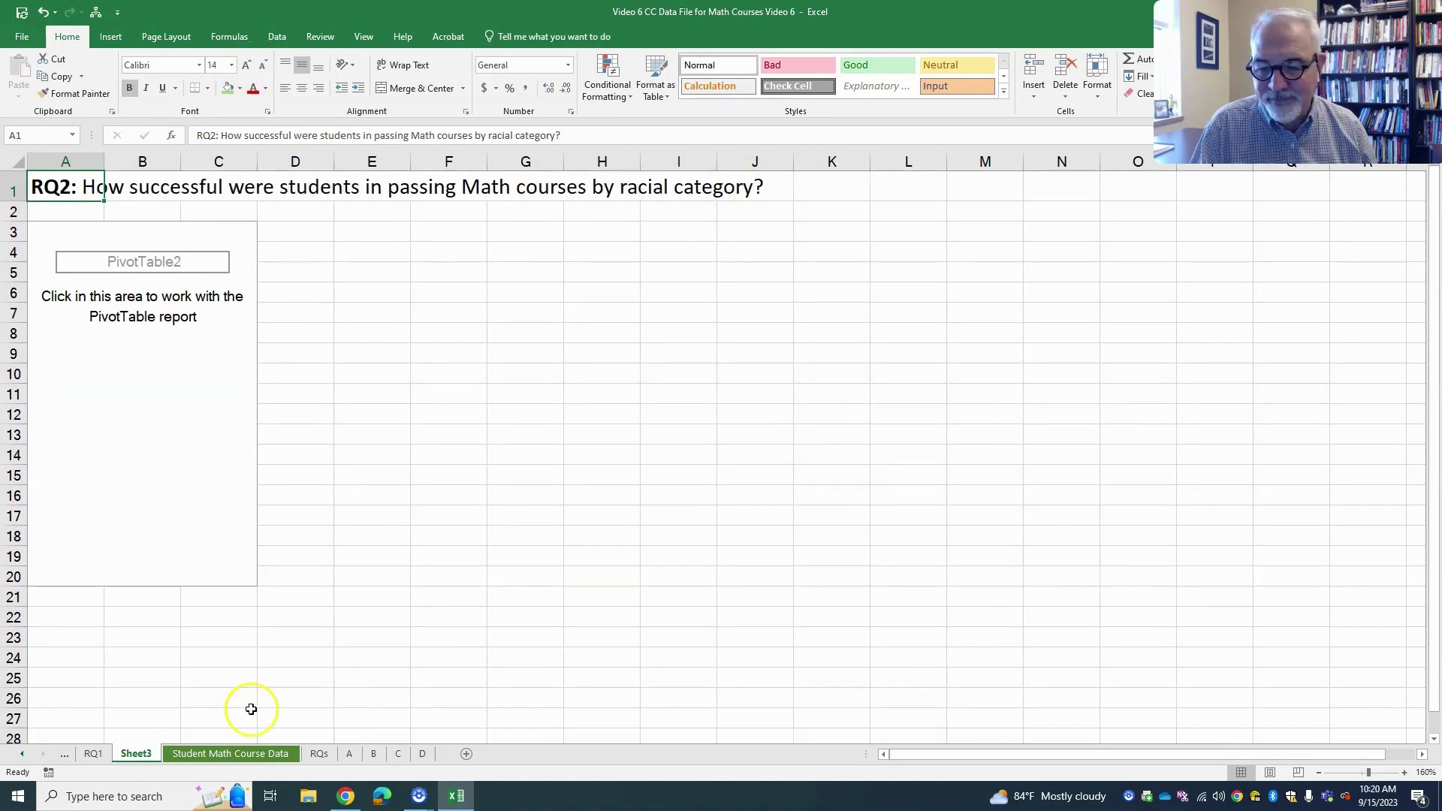
Rename the new PivotTable worksheet Sheet3 as RQ2.
double_click(136, 754)
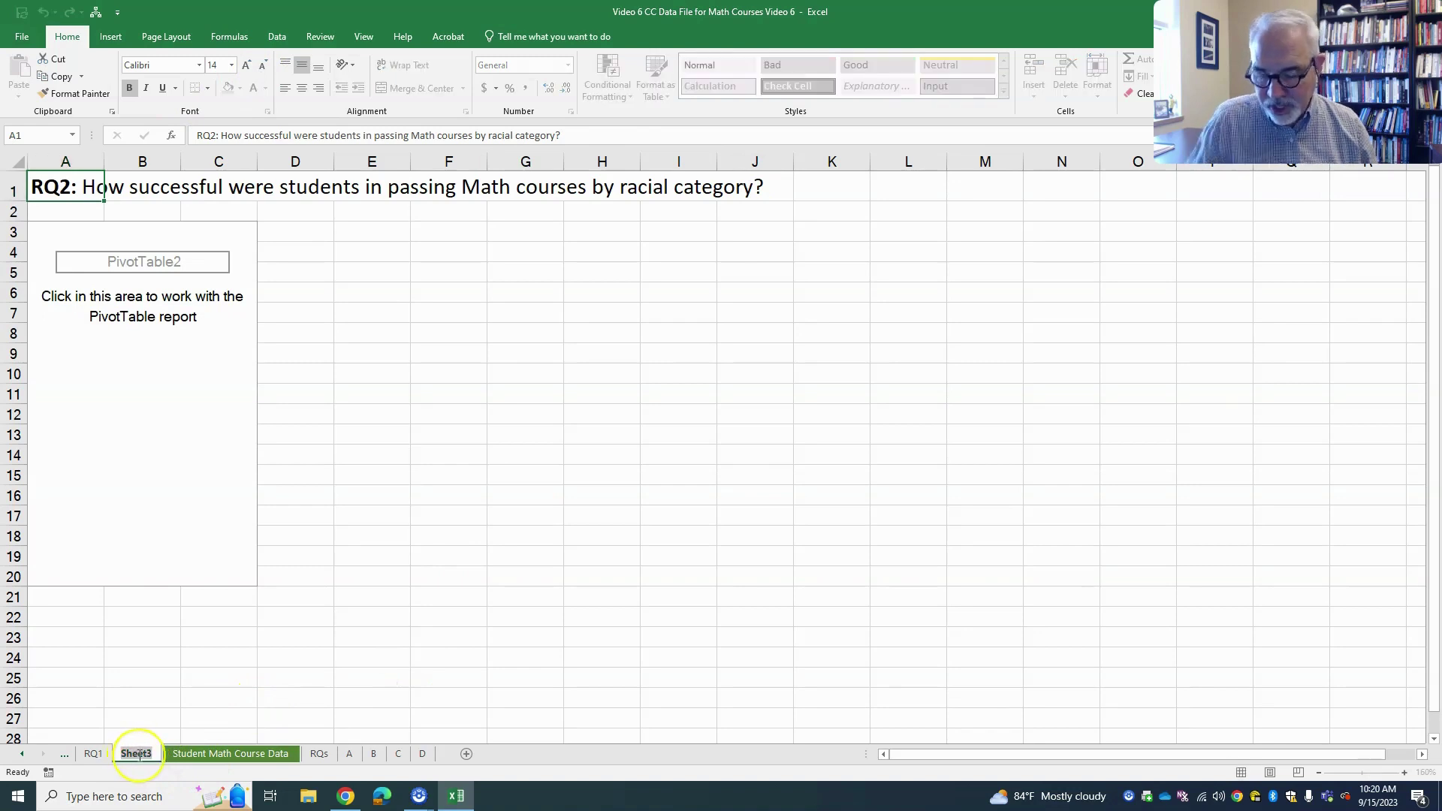
text(RQ)
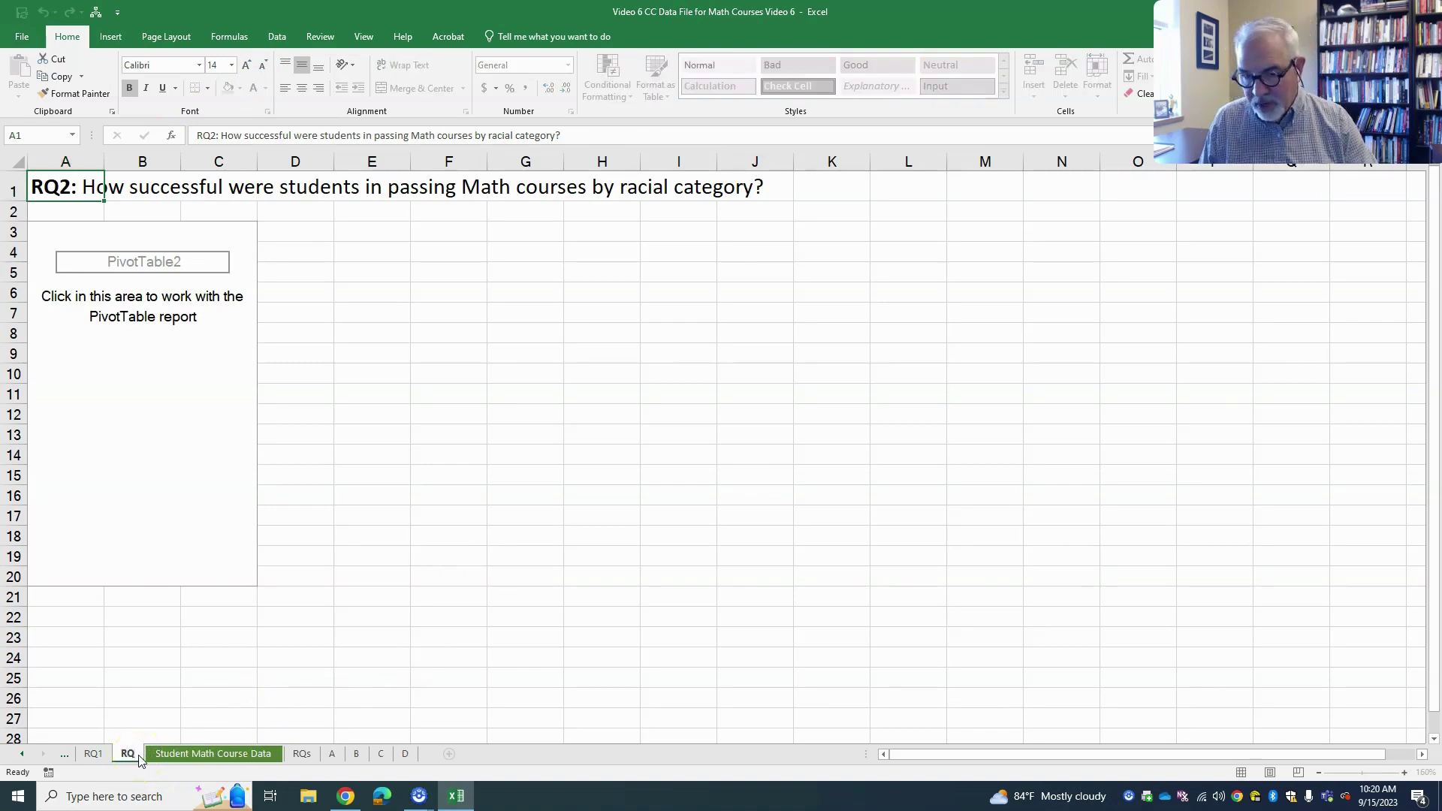
text(2)
click(348, 660)
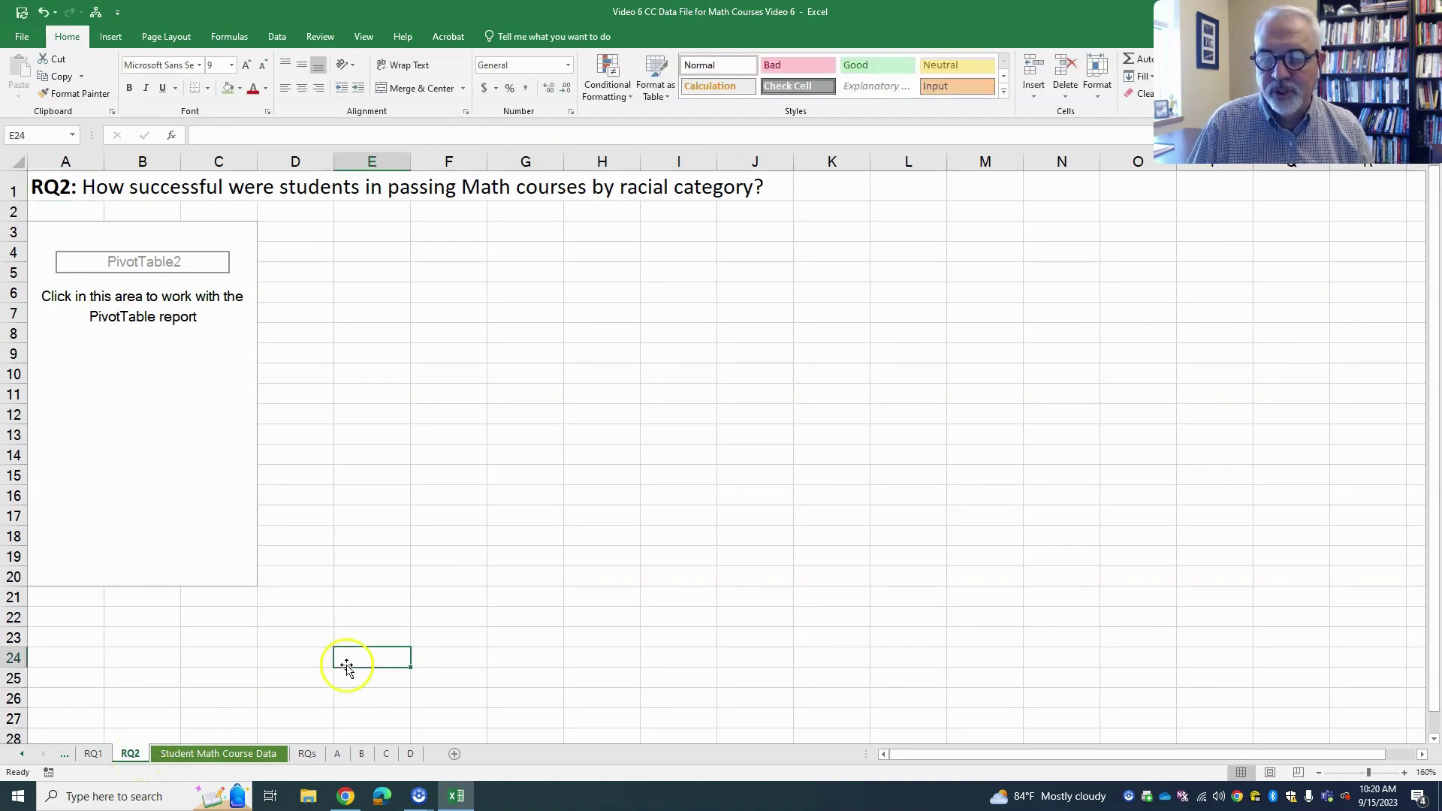
Add Ethnicity Desc to the PivotTable as the row field and as a count in the values.
click(173, 441)
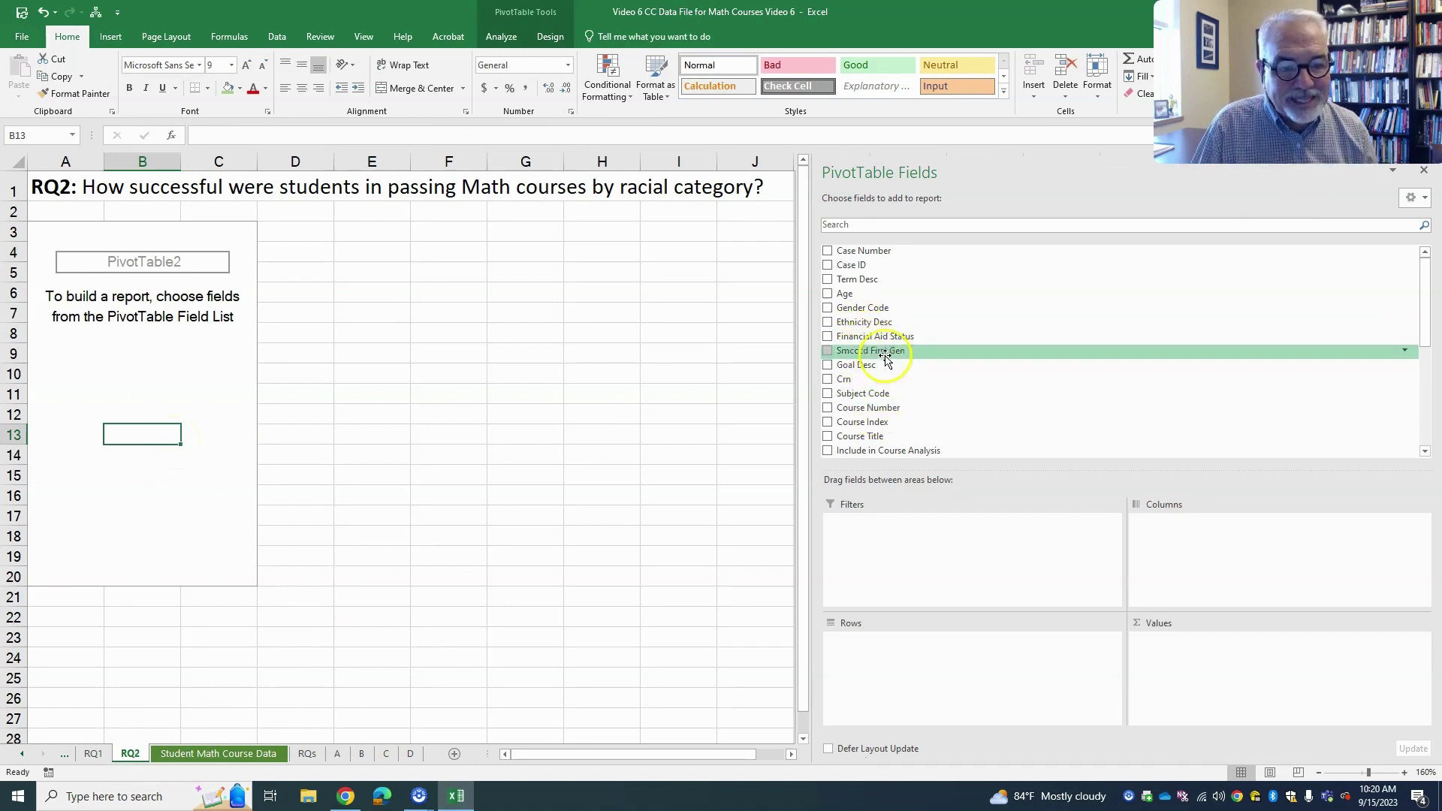
click(828, 322)
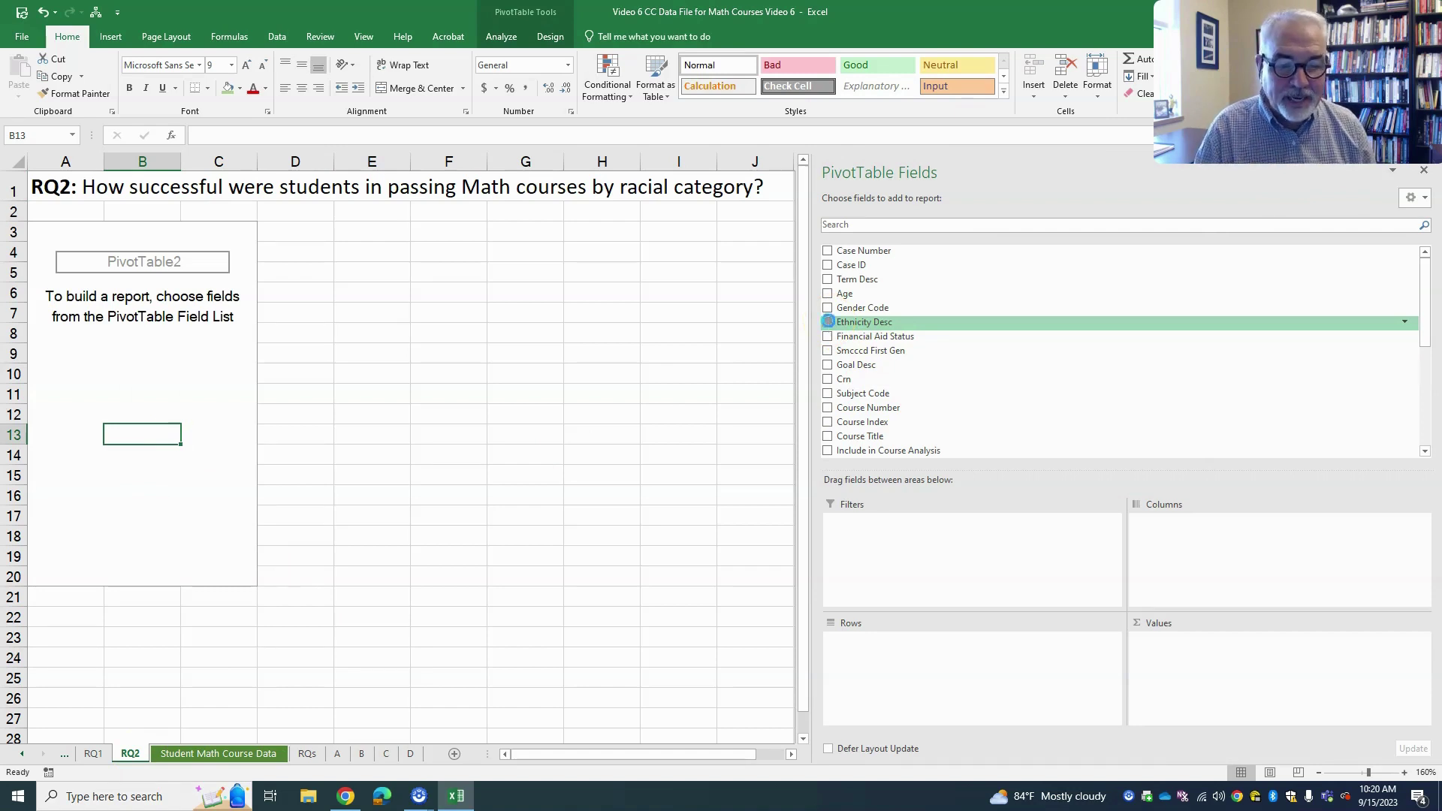
click(911, 621)
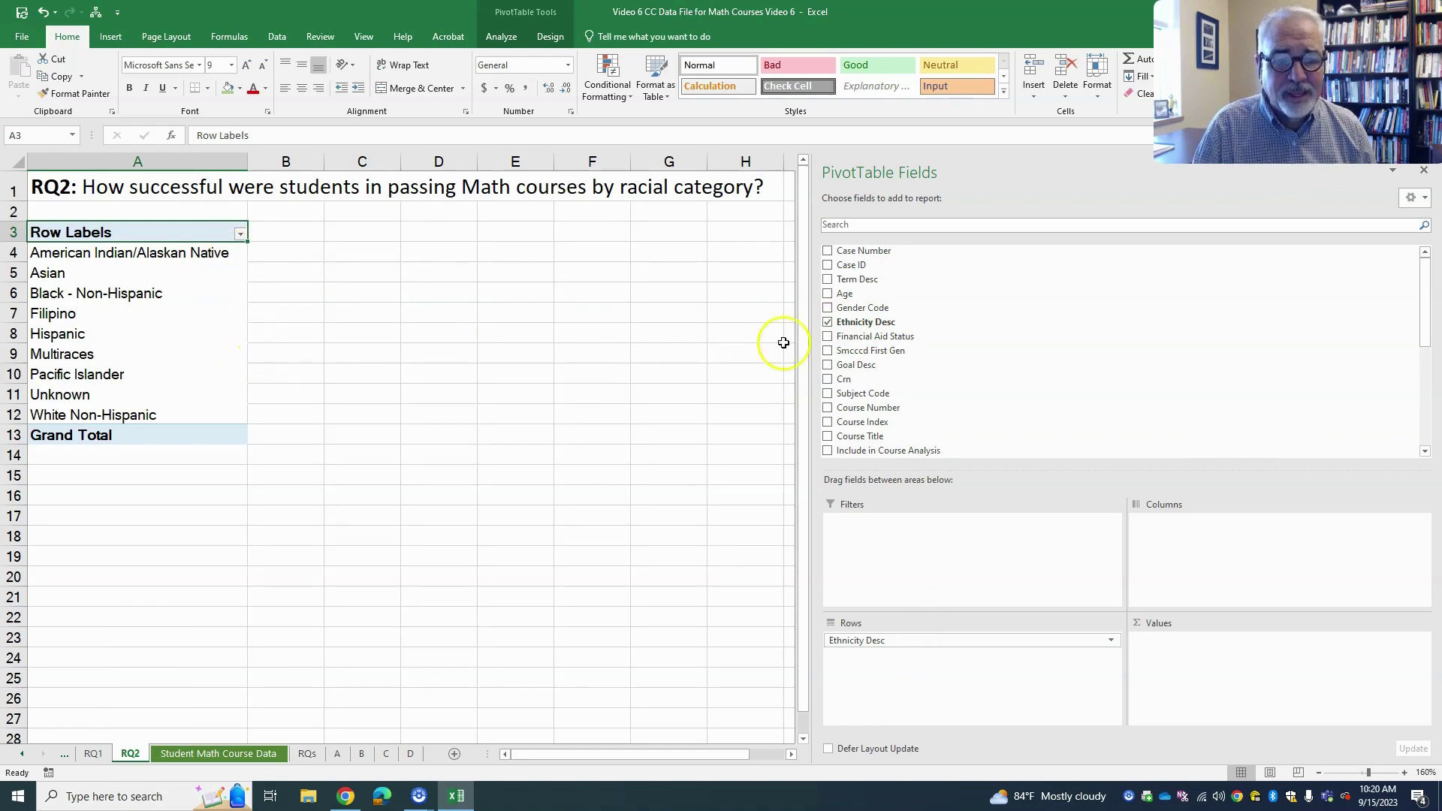
drag(860, 327, 872, 293)
drag(956, 368, 1209, 653)
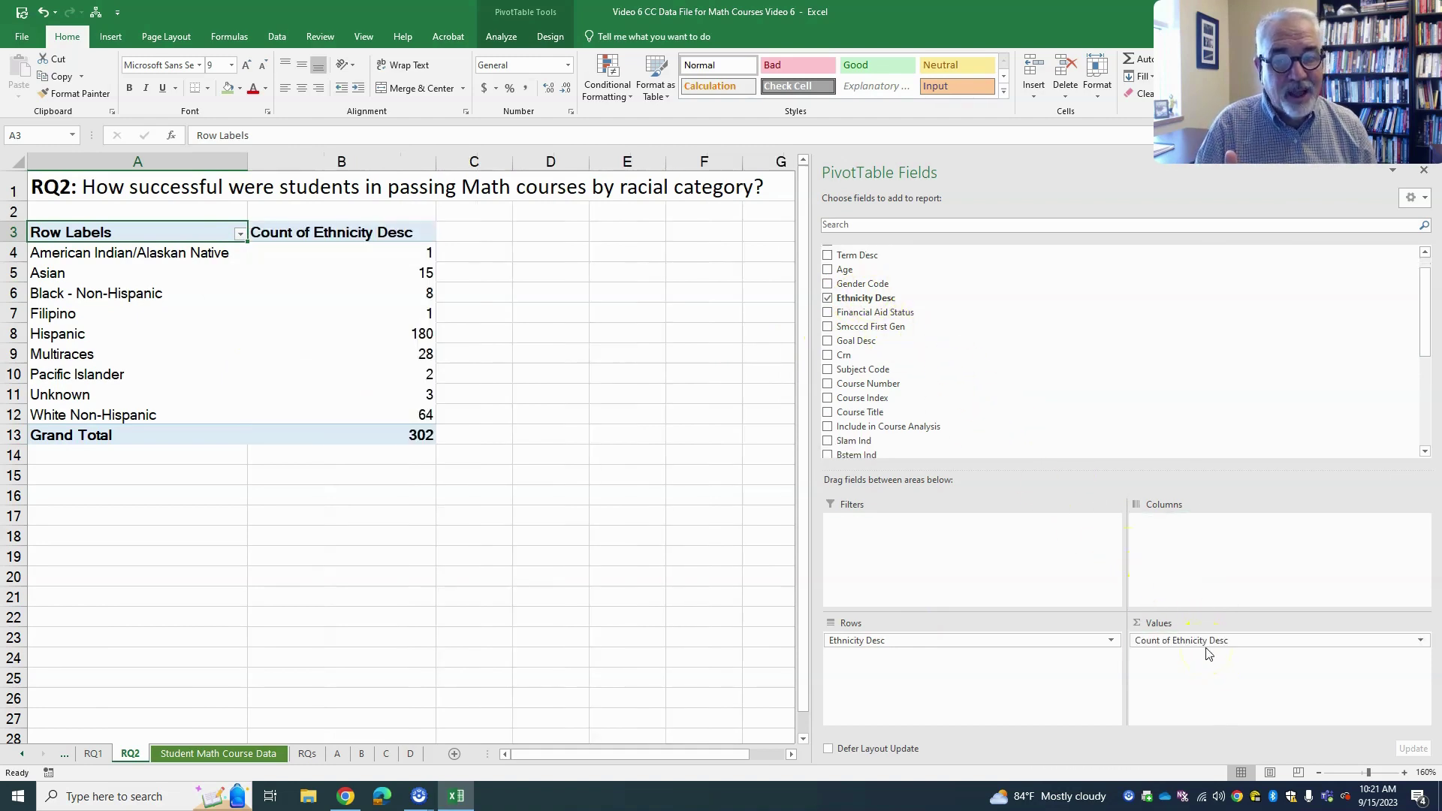
Filter the PivotTable rows to exclude American Indian/Alaskan Native, Black - Non-Hispanic, Filipino, Pacific Islander and Unknown.
drag(370, 255, 370, 418)
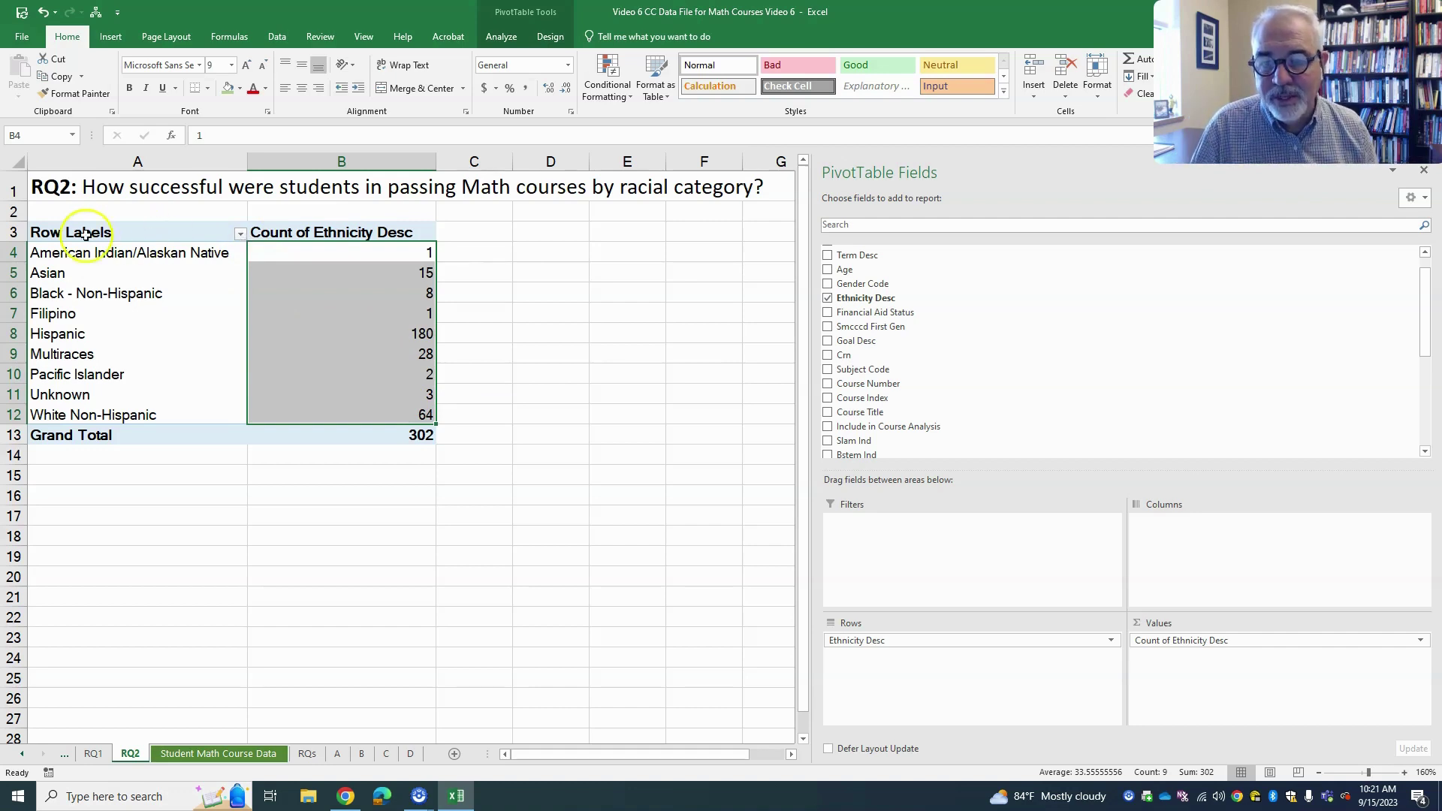
click(239, 234)
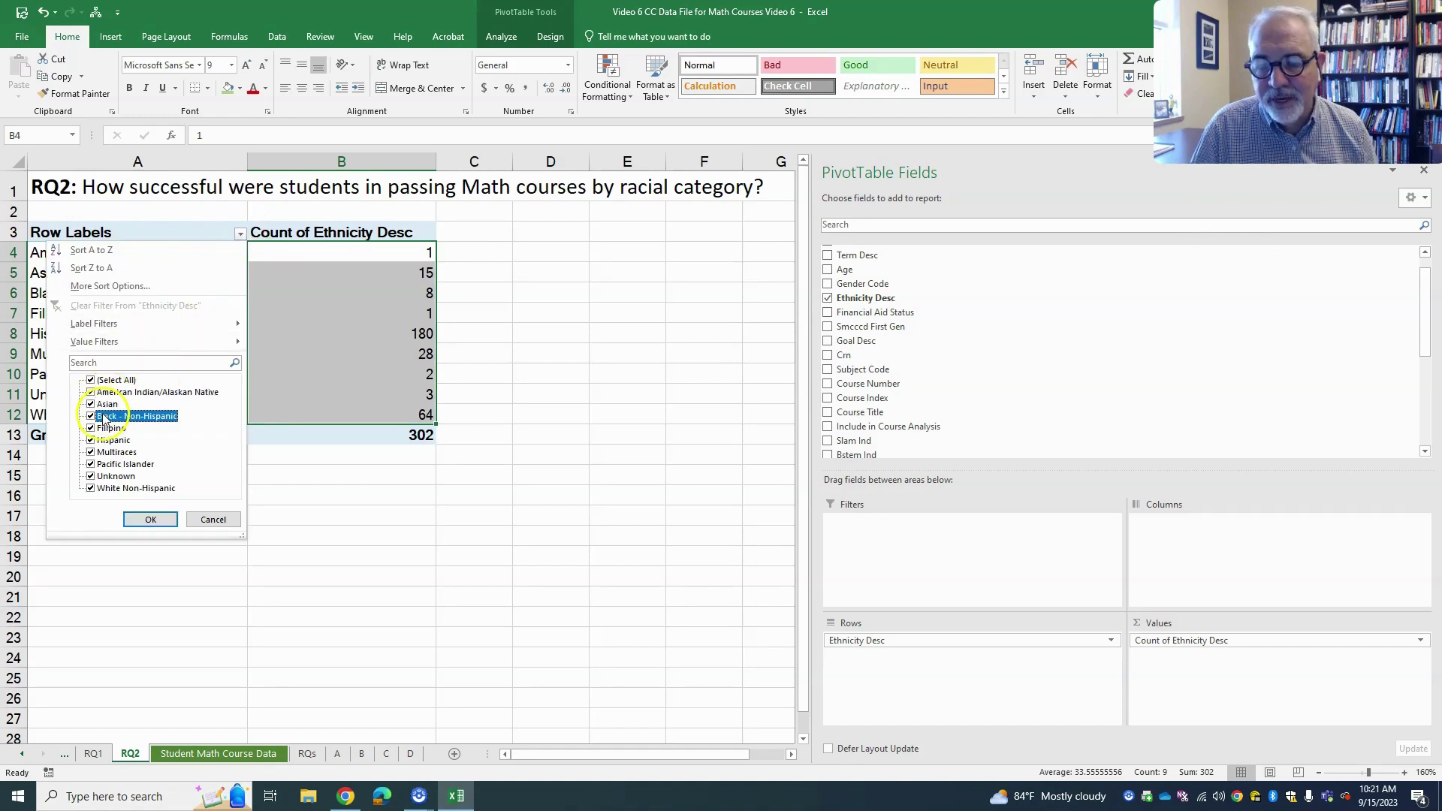
click(90, 393)
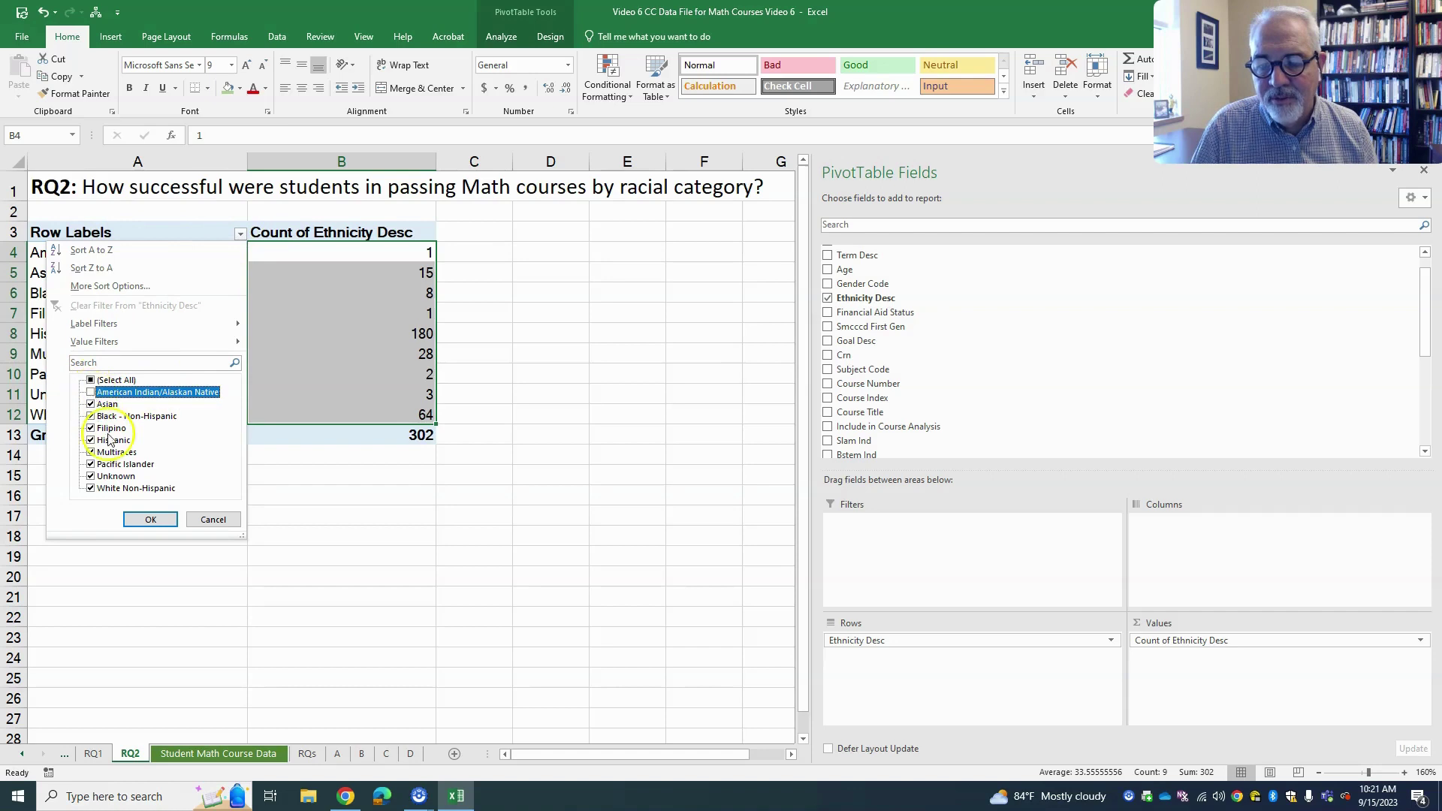
click(91, 417)
click(91, 428)
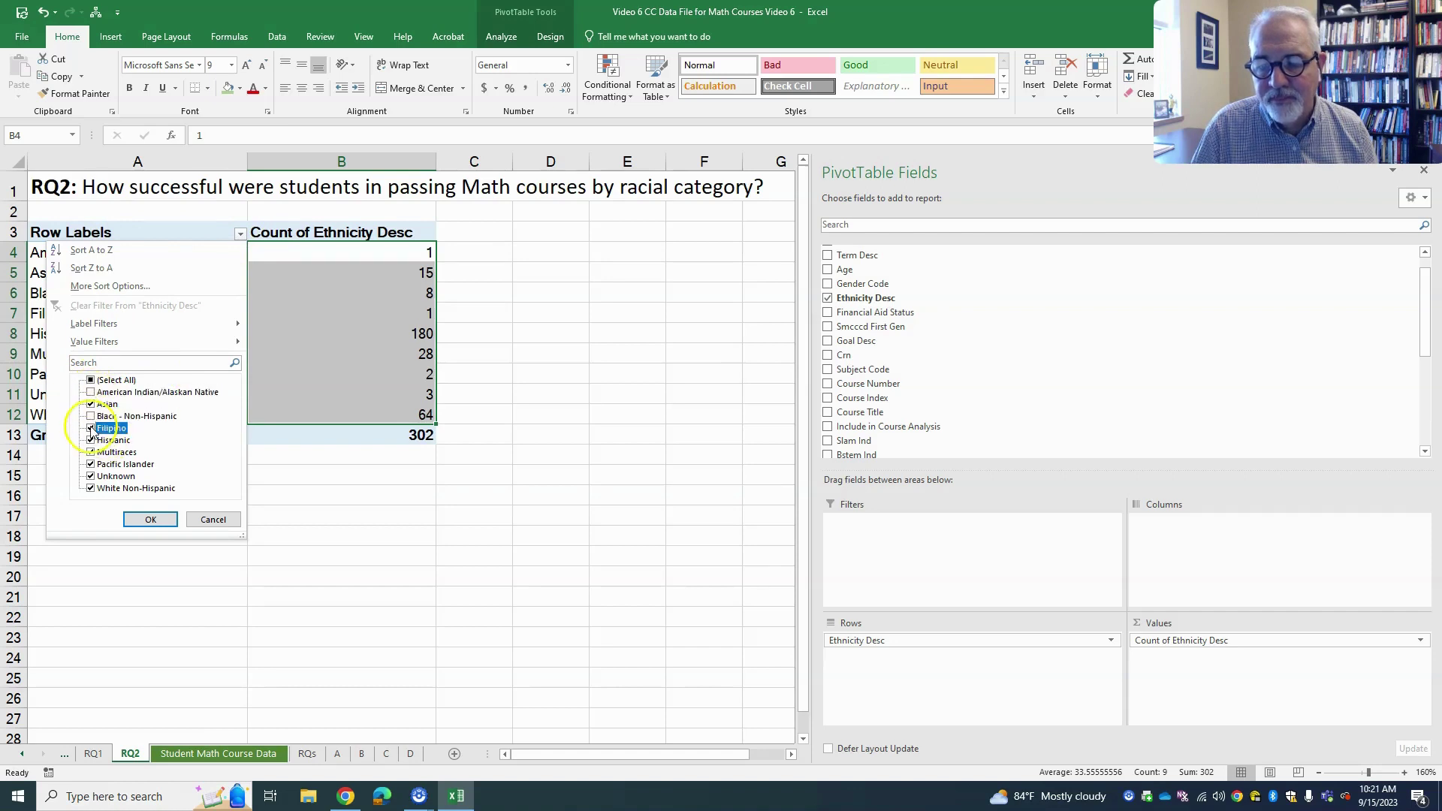
click(90, 464)
click(91, 476)
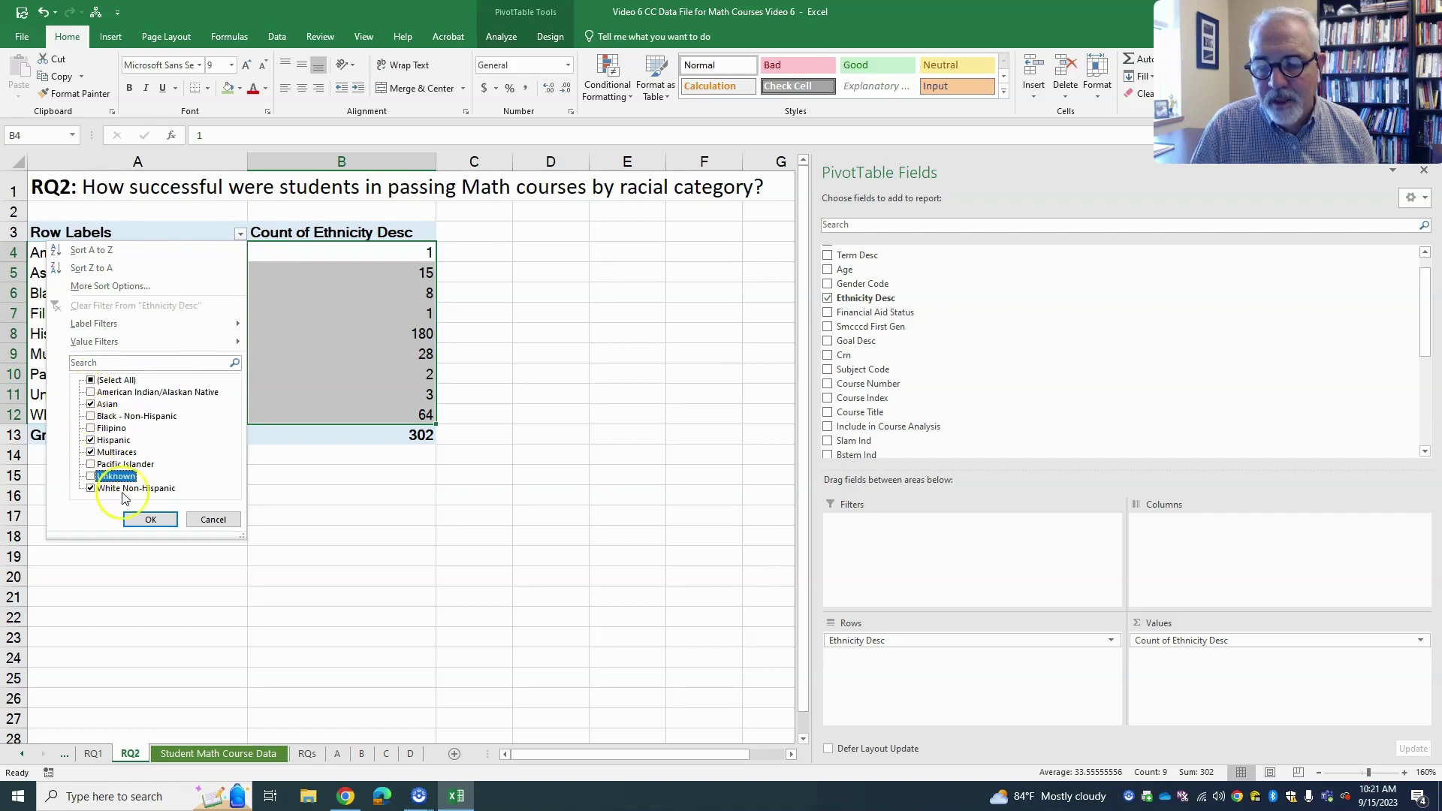
click(150, 519)
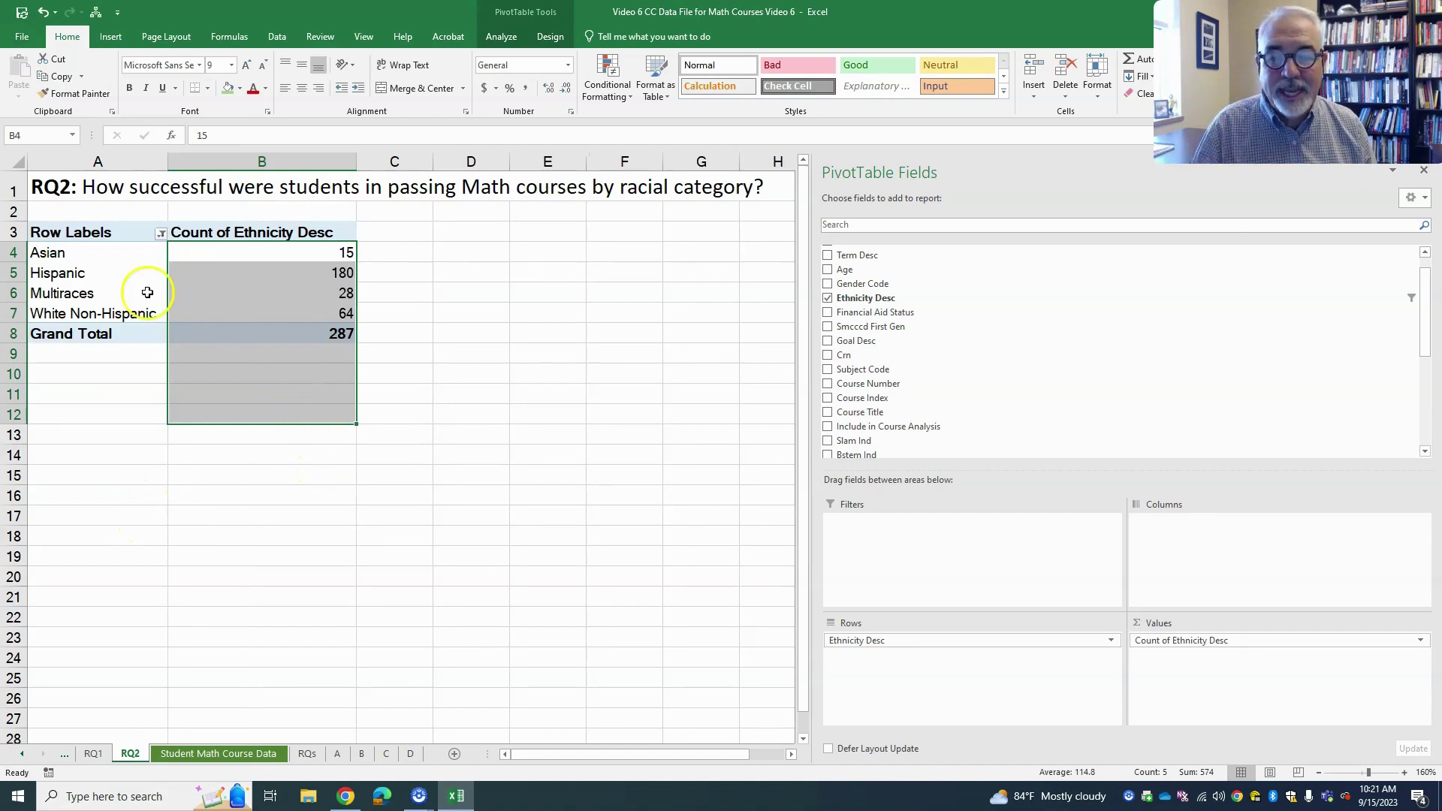
Add the Success Index field to the PivotTable as the column field.
mouse_move(196, 260)
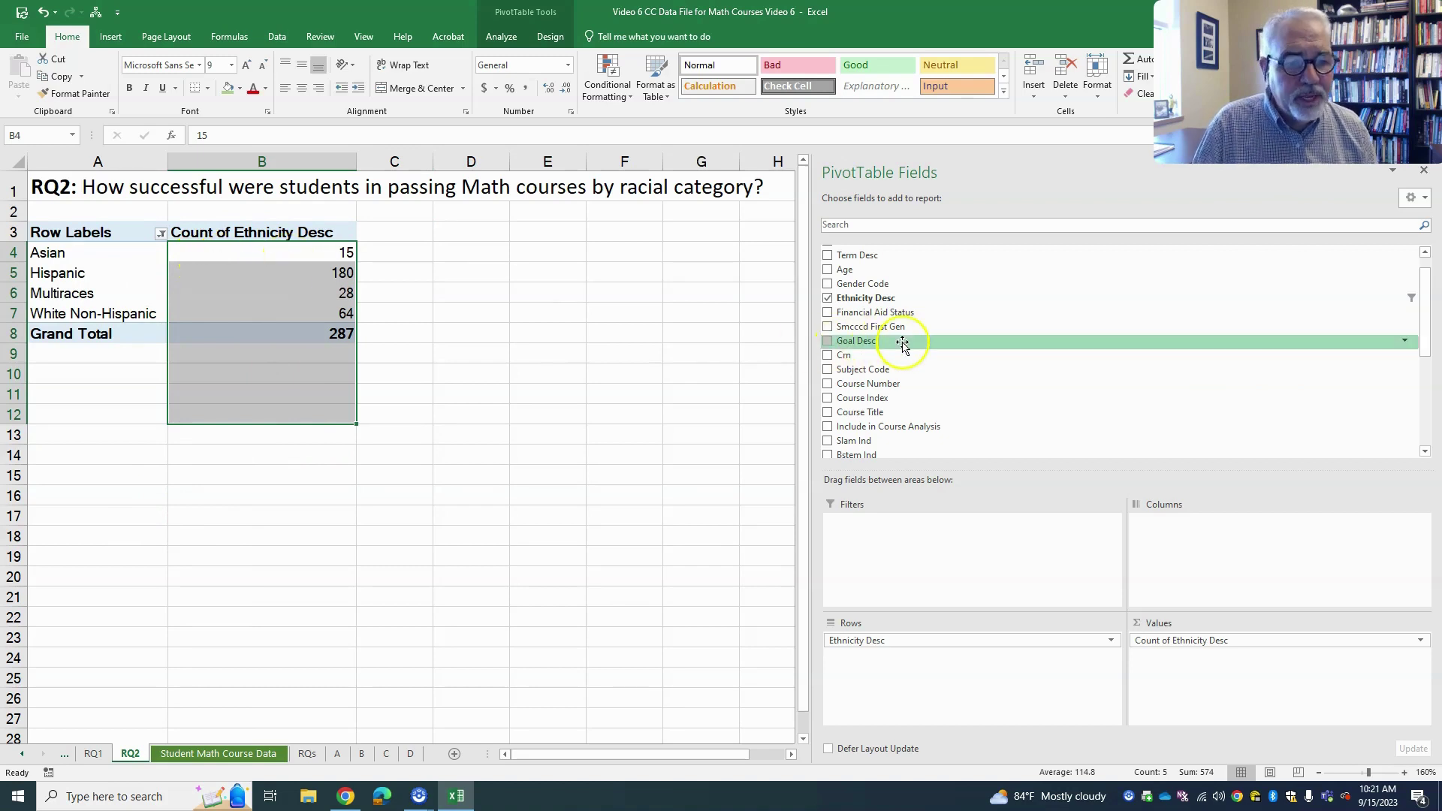
scroll(904, 345, down, 2)
scroll(904, 344, down, 2)
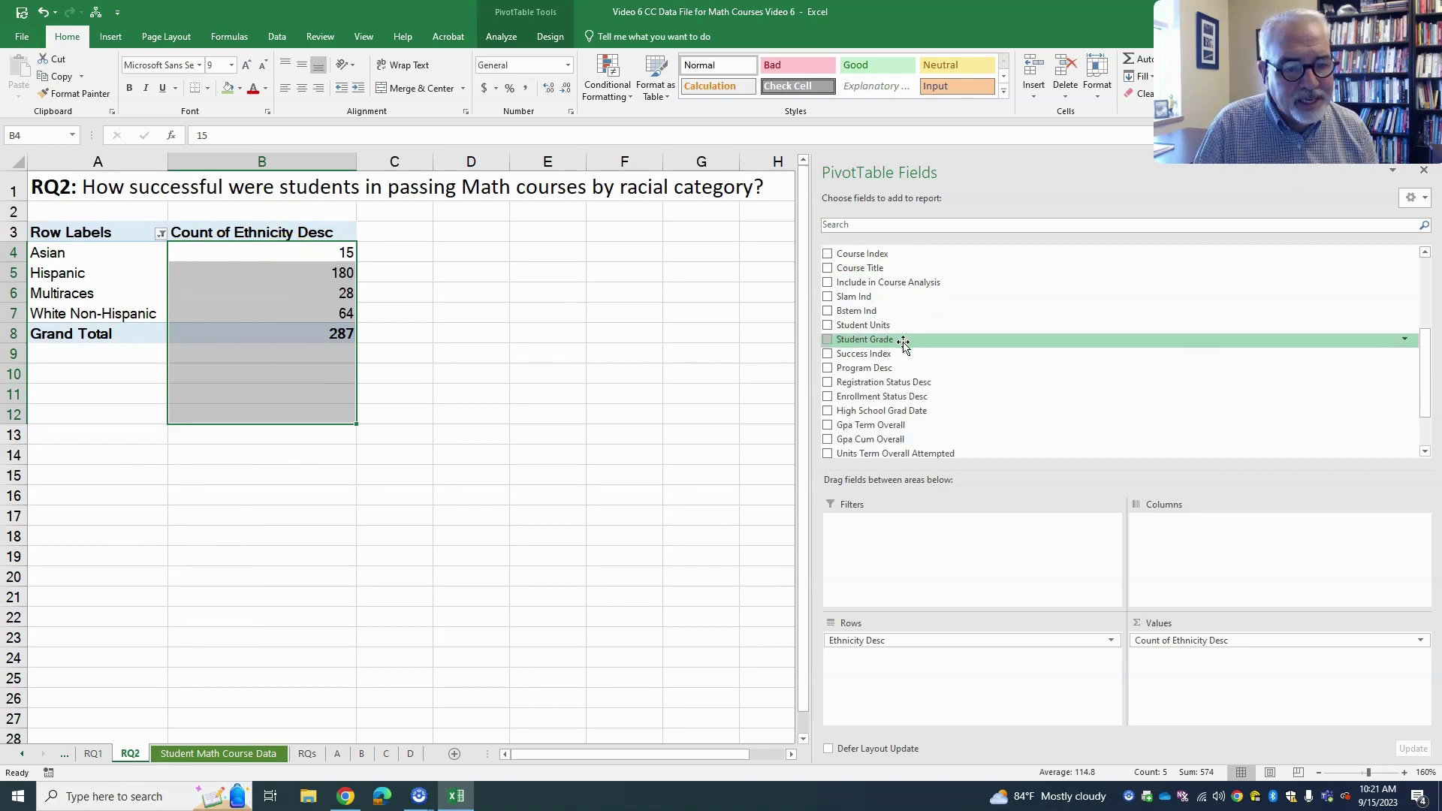
scroll(904, 344, down, 1)
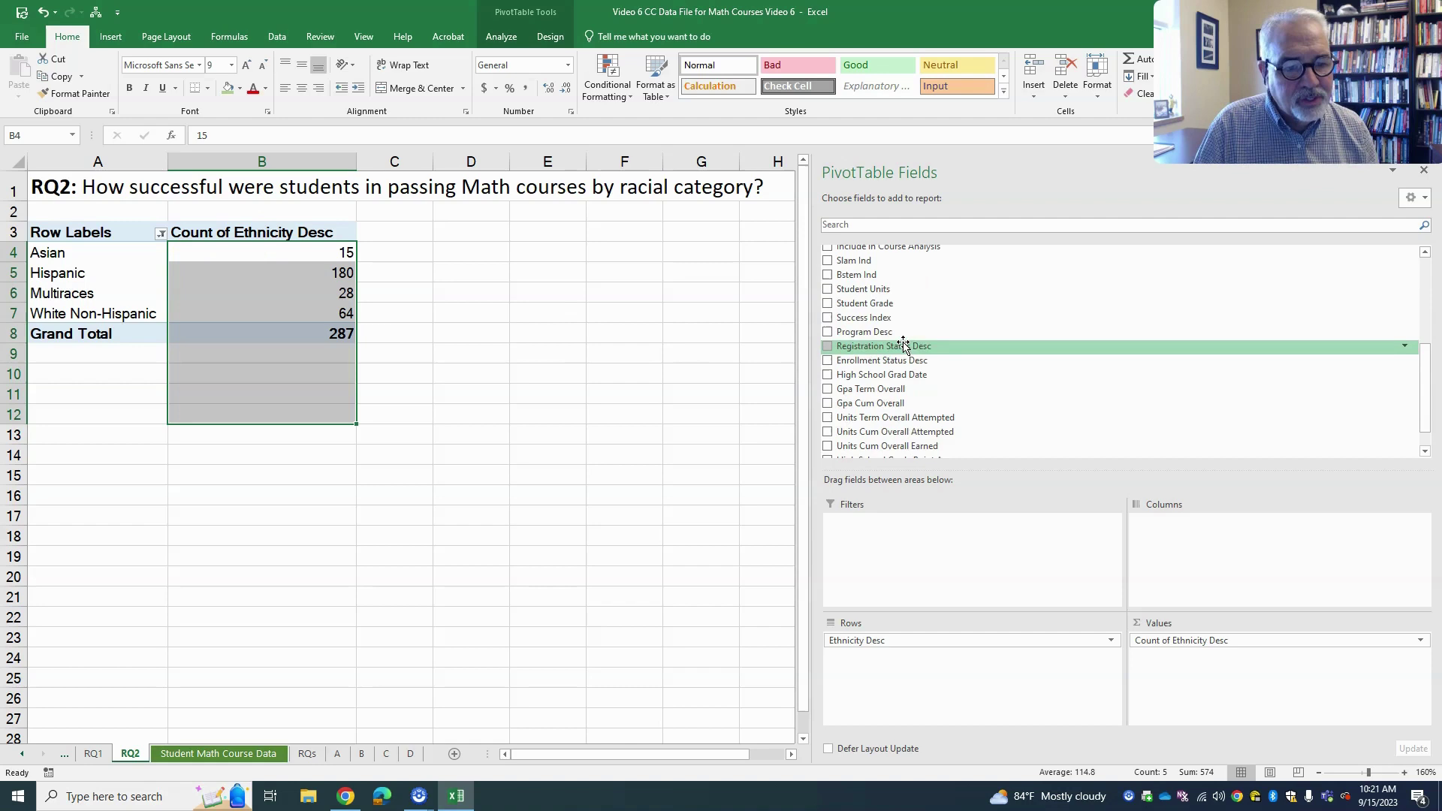
click(828, 319)
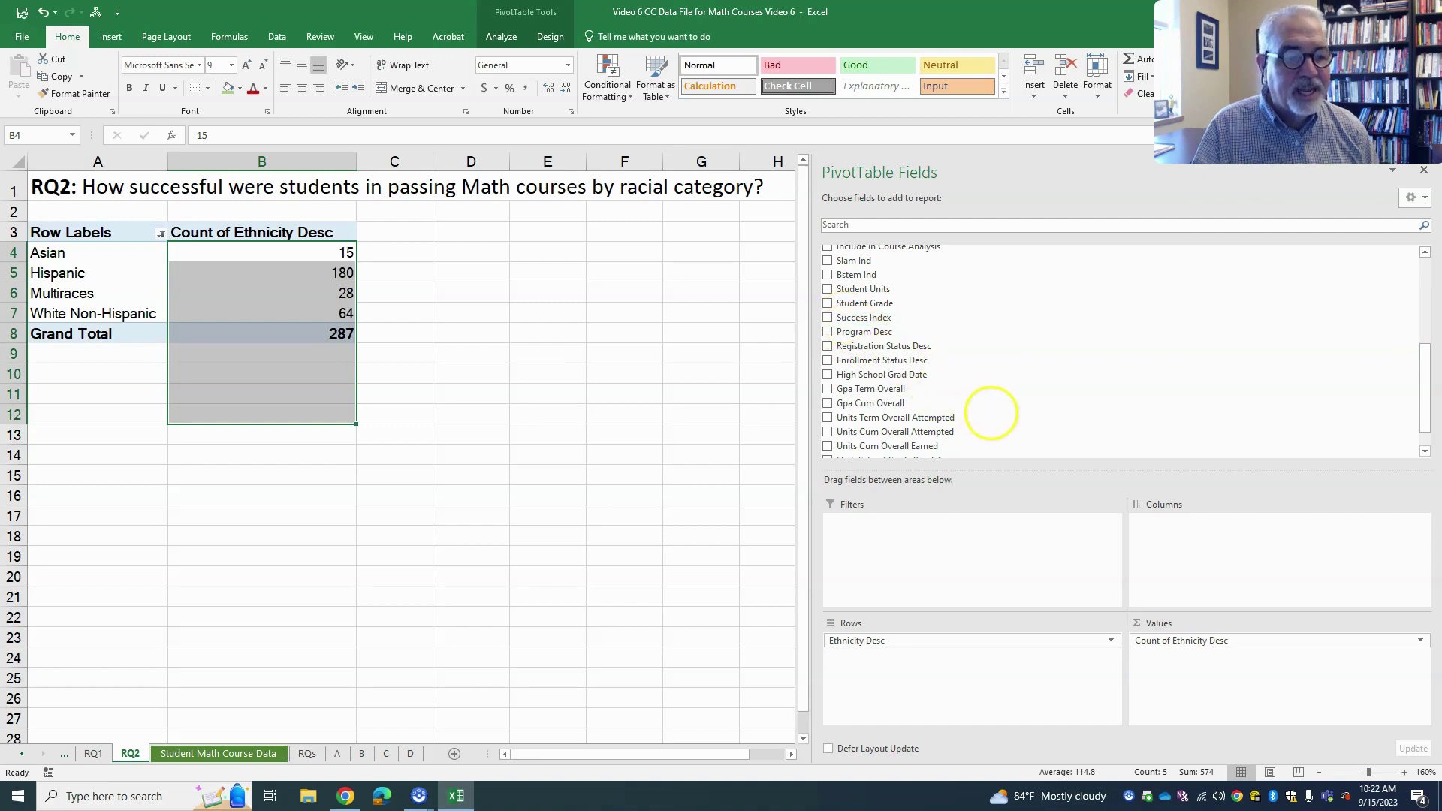
scroll(1025, 427, down, 1)
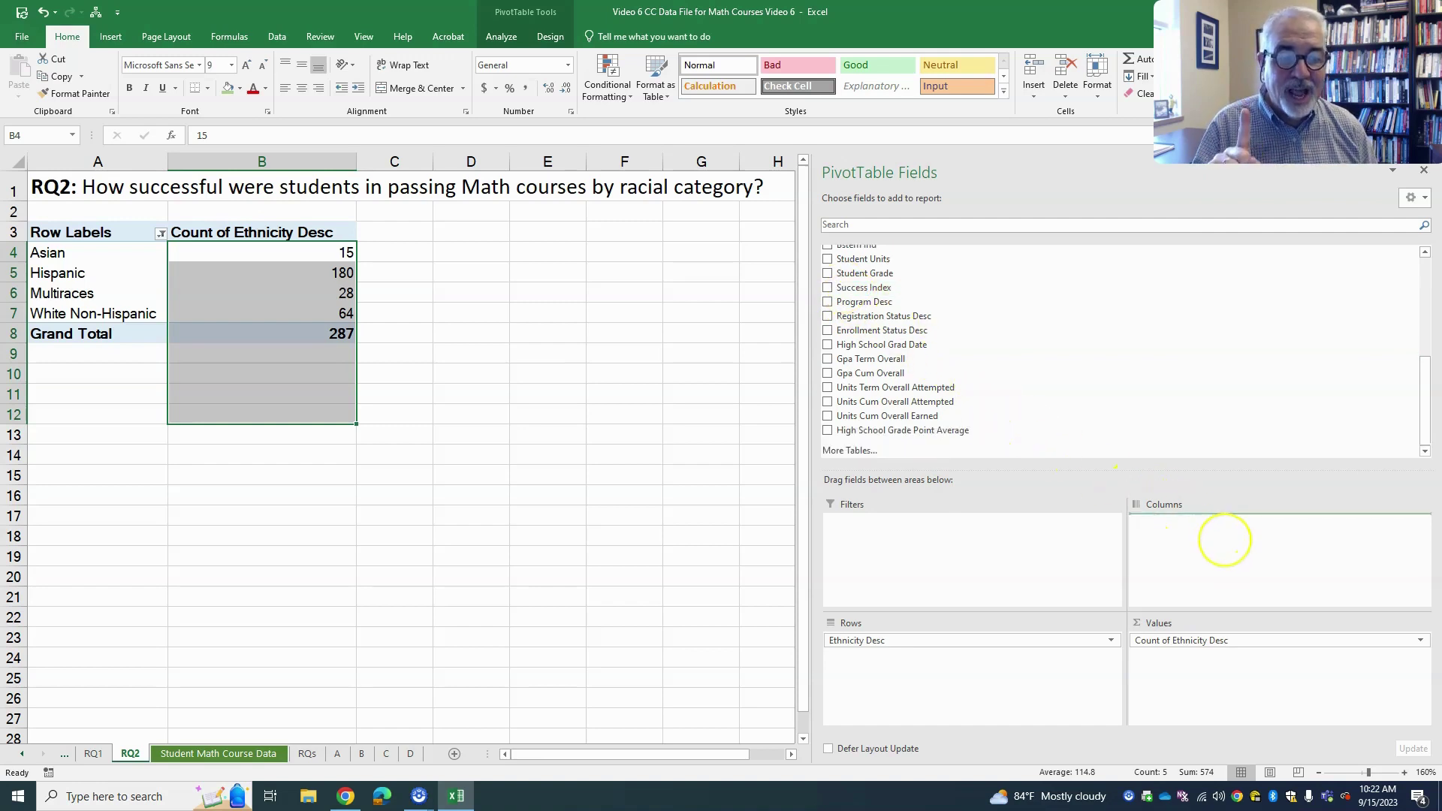
drag(1225, 539, 1227, 545)
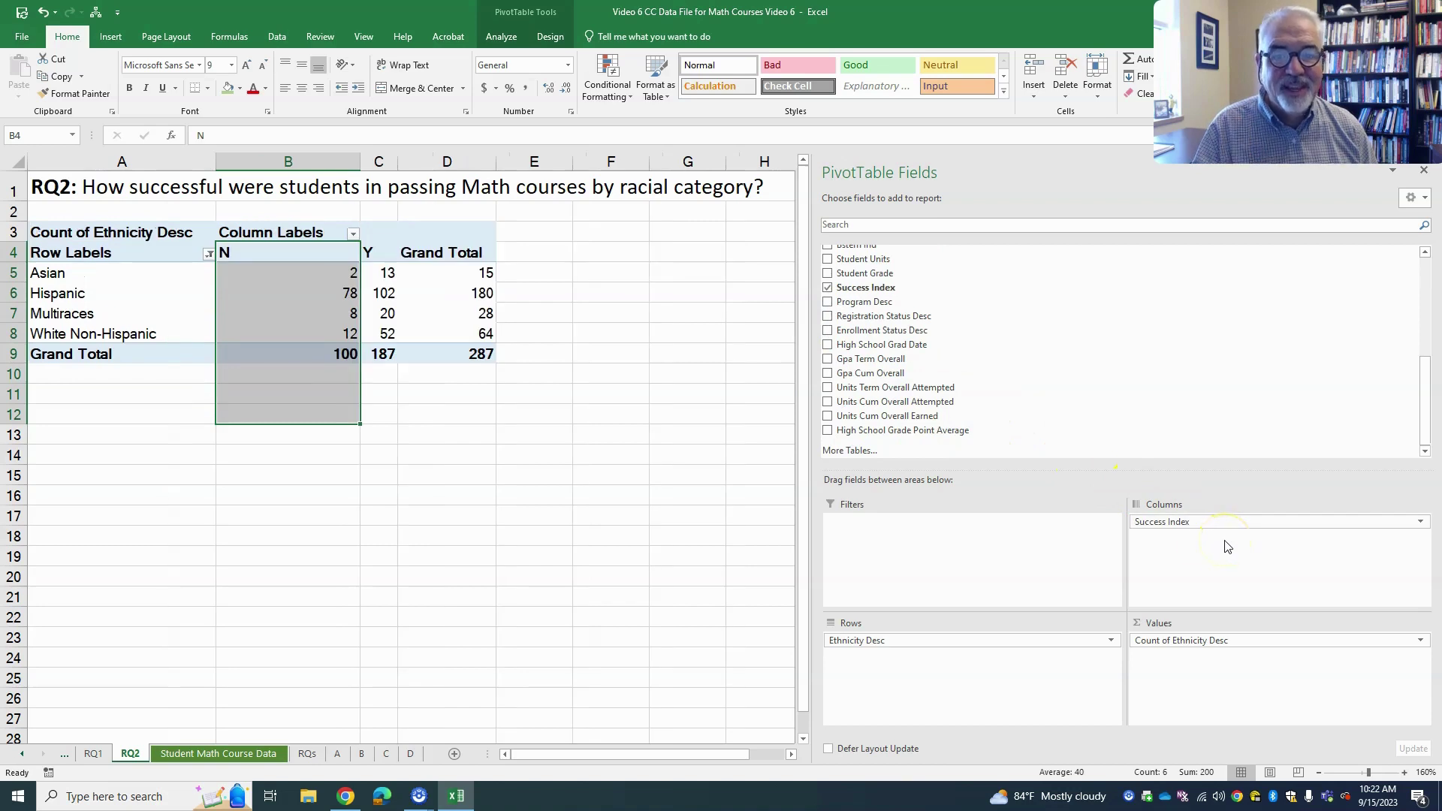
Set columns B through D of the PivotTable to one equal width.
mouse_move(330, 161)
mouse_down()
mouse_move(451, 161)
mouse_move(325, 166)
mouse_up()
click(248, 253)
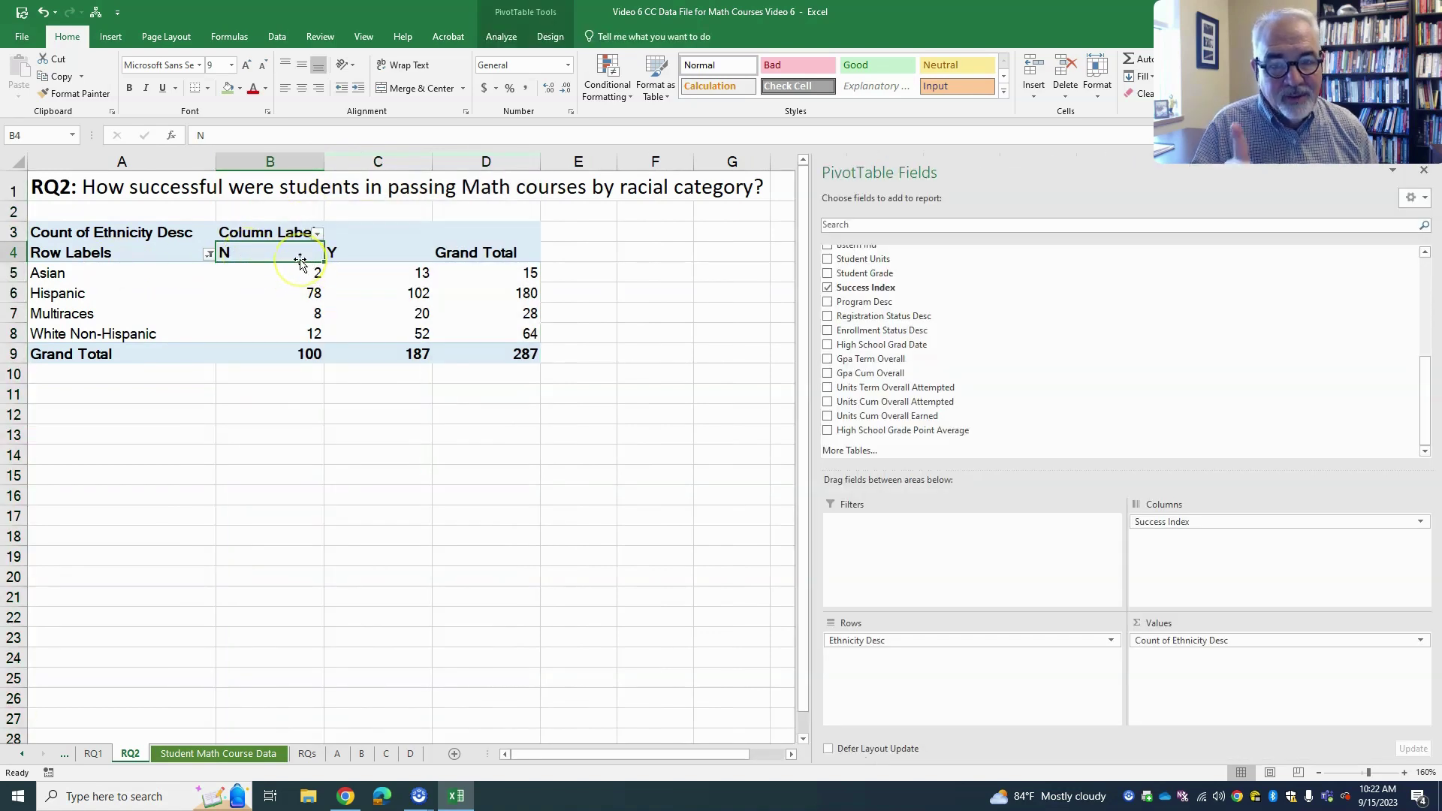
click(347, 255)
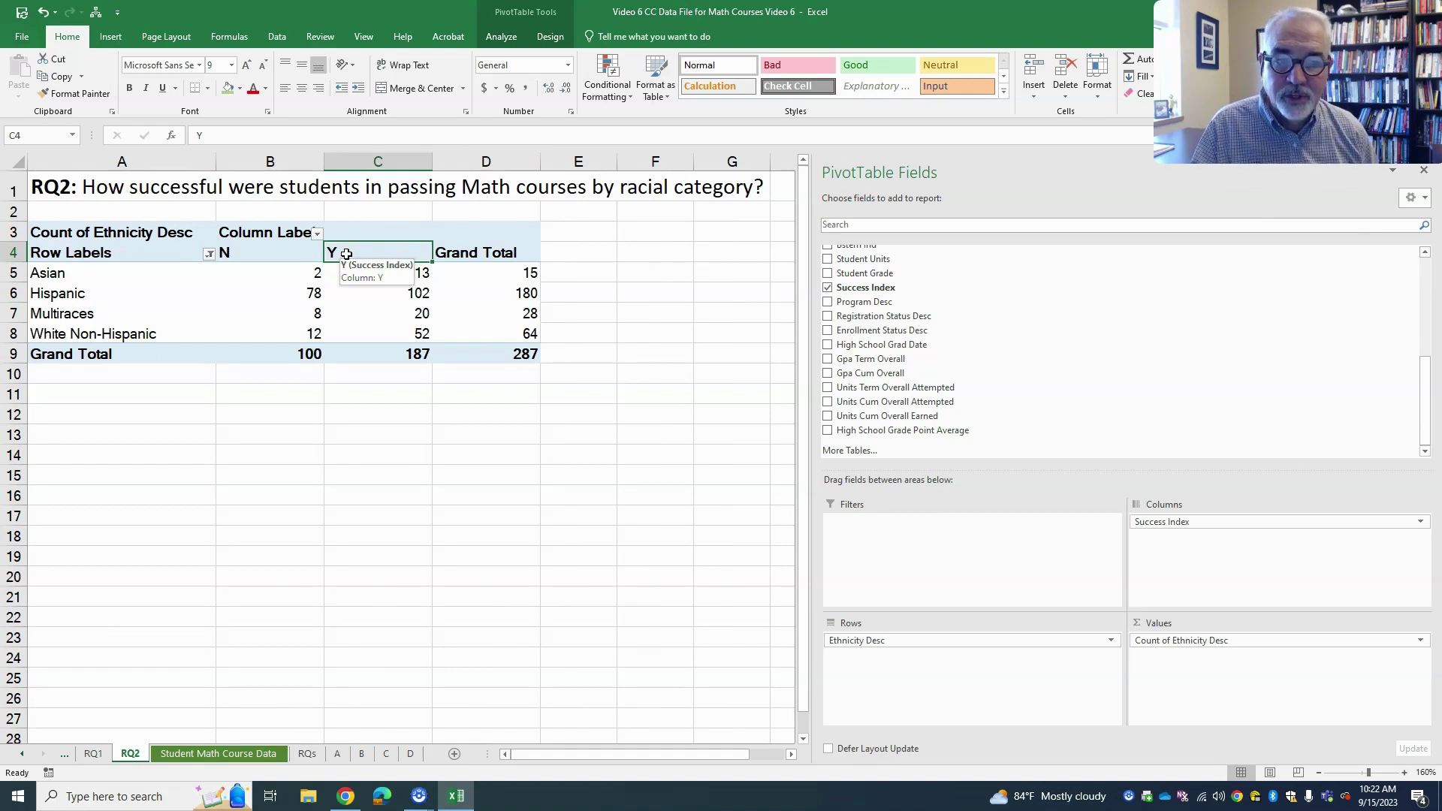
click(386, 251)
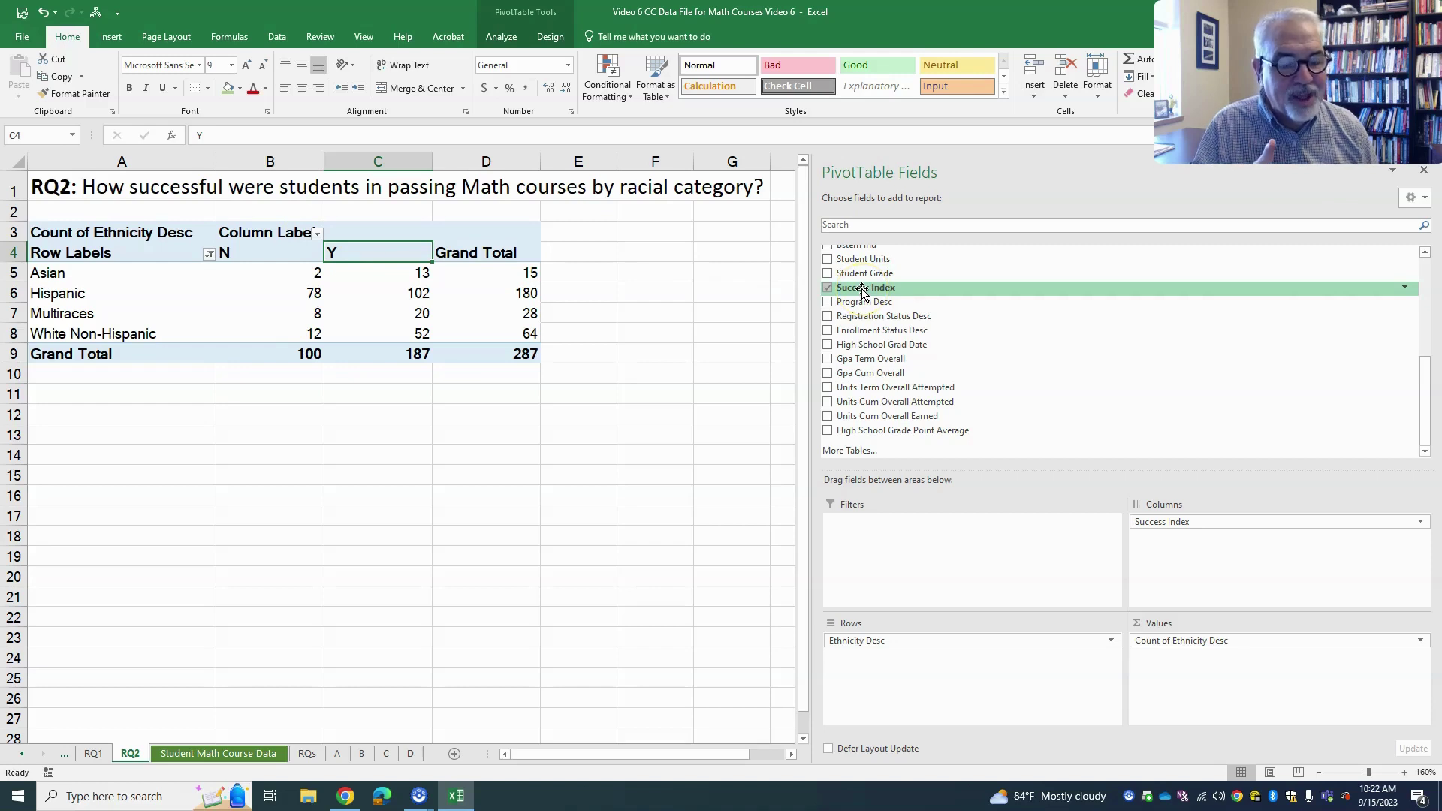
Add Success Index to the PivotTable values as a second count beside Ethnicity Desc.
drag(864, 291, 1199, 674)
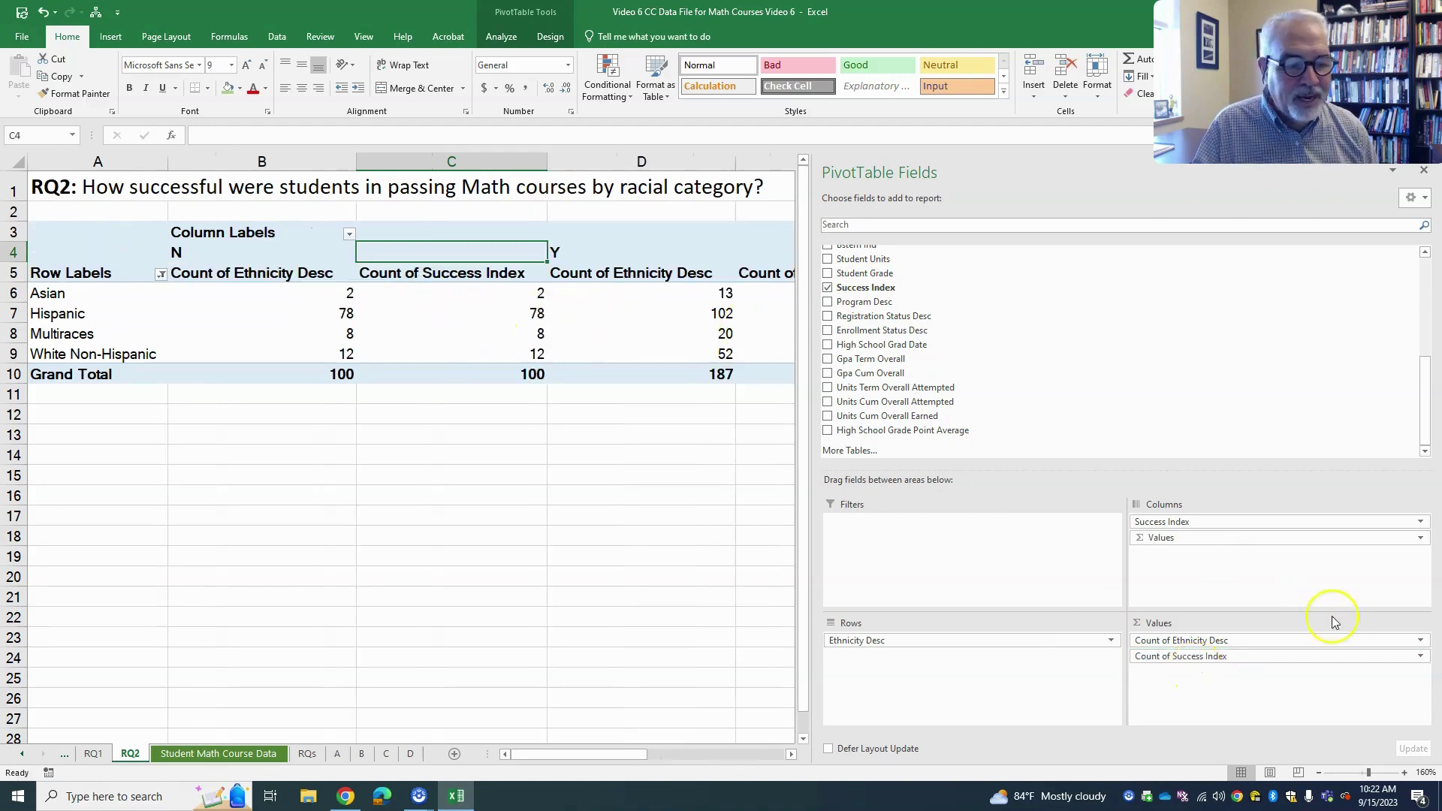
click(1420, 657)
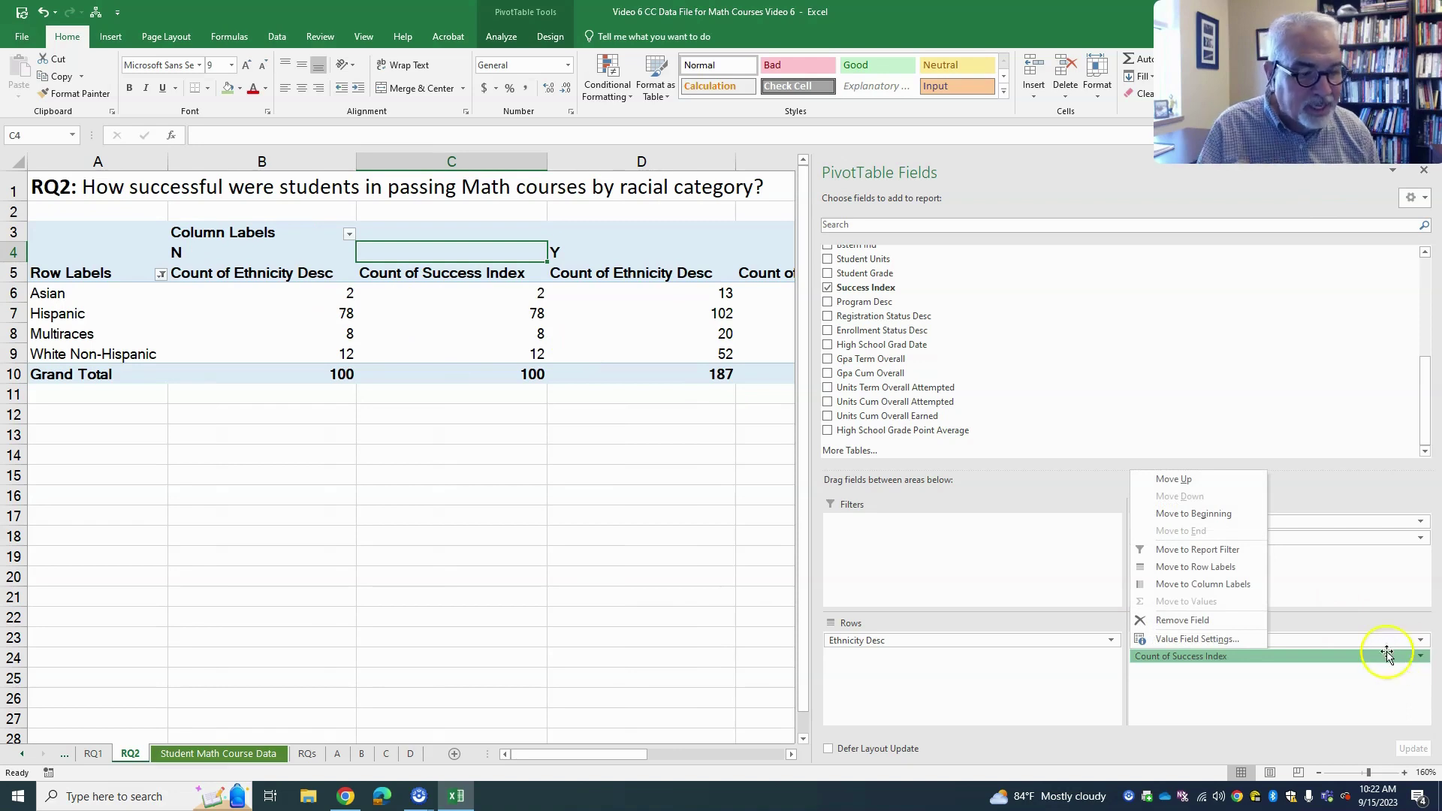
click(1207, 658)
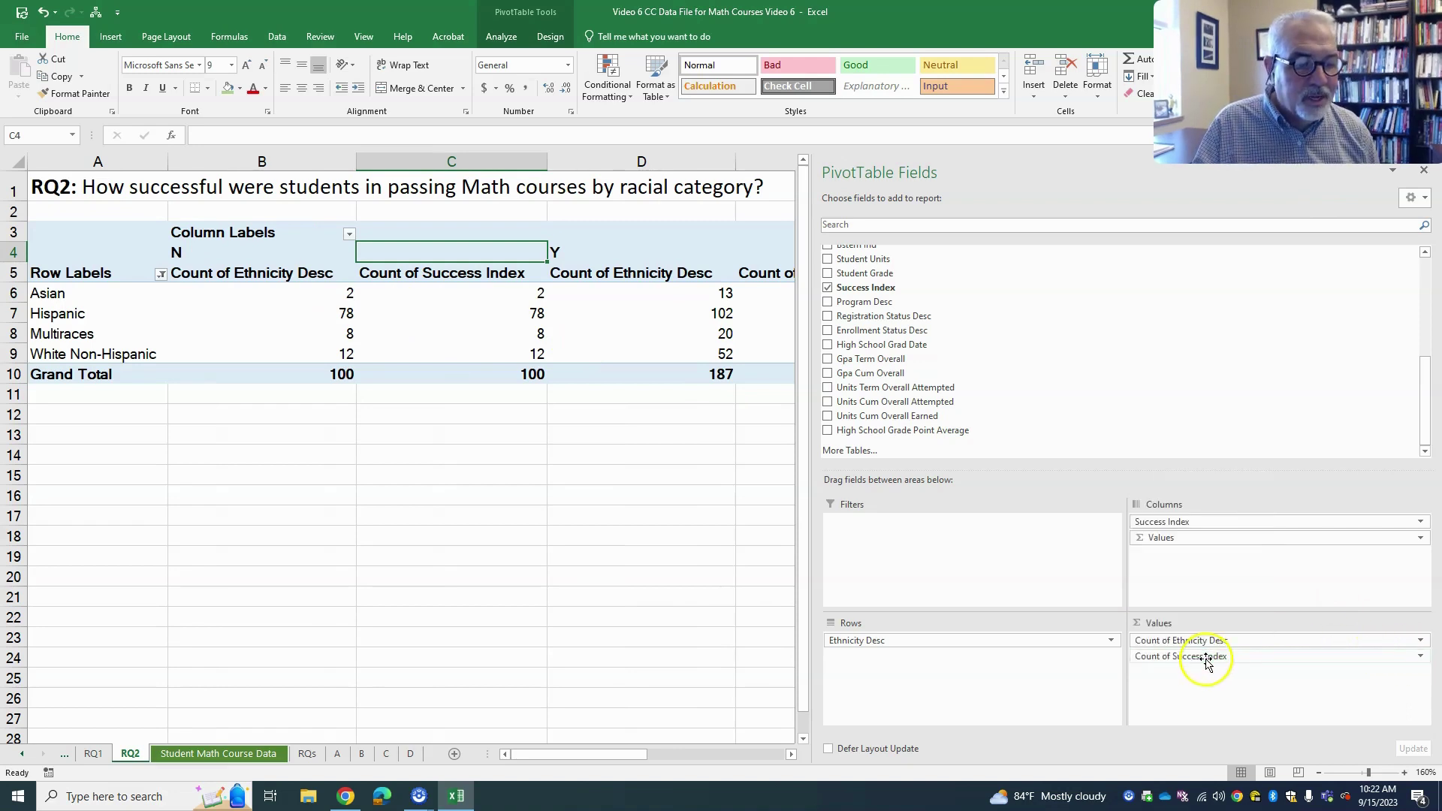
Show the Count of Success Index values as % of Row Total.
click(1421, 656)
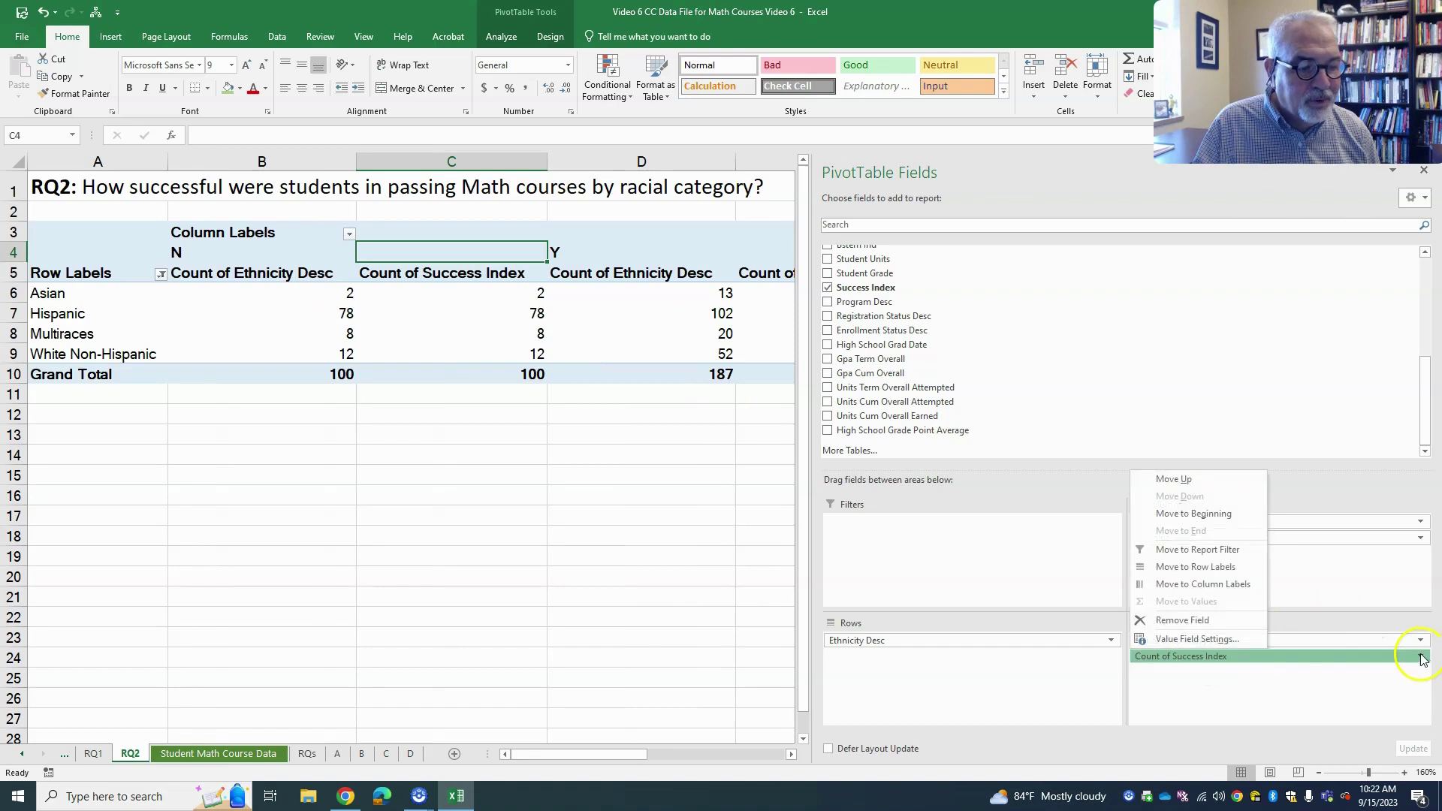
click(1194, 639)
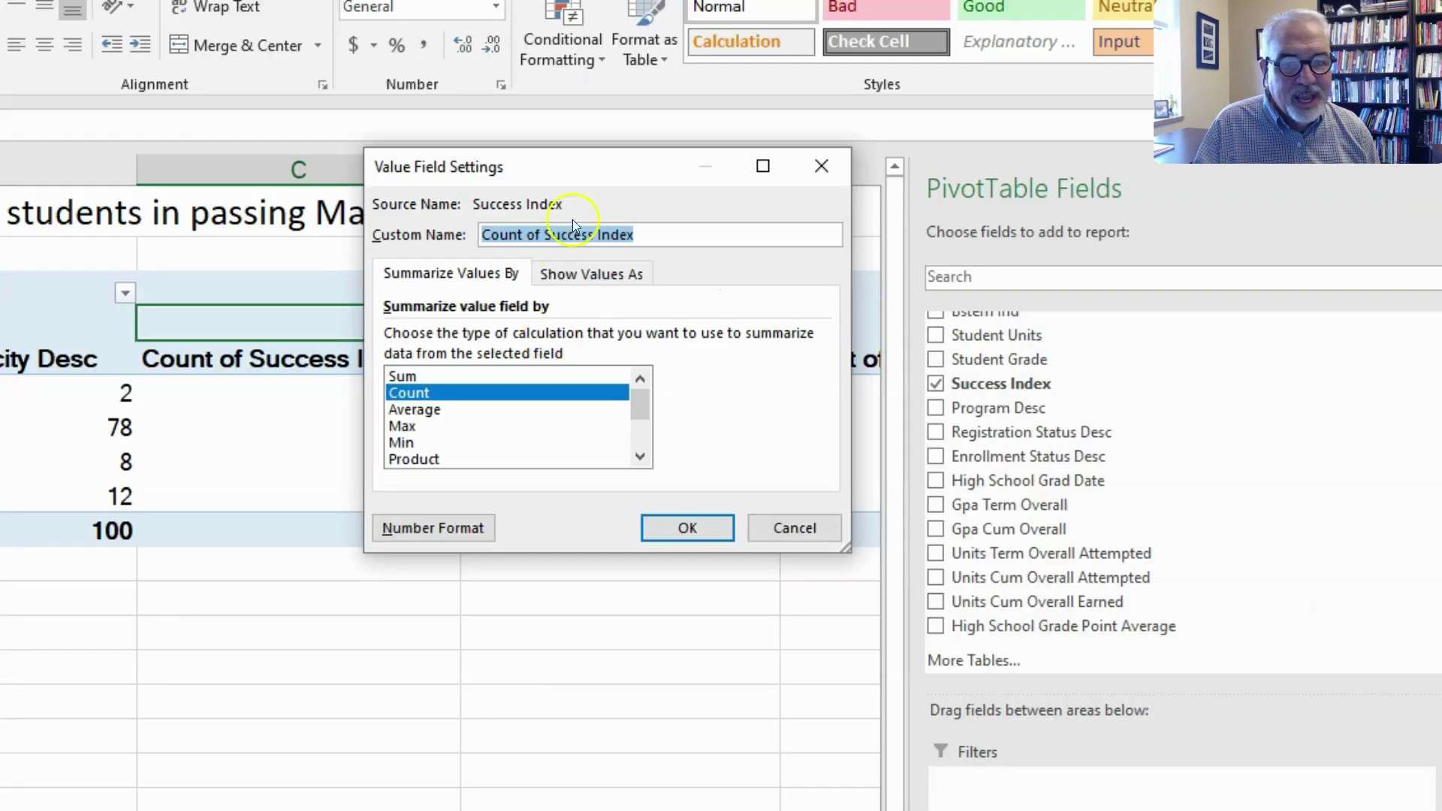
drag(574, 169, 409, 150)
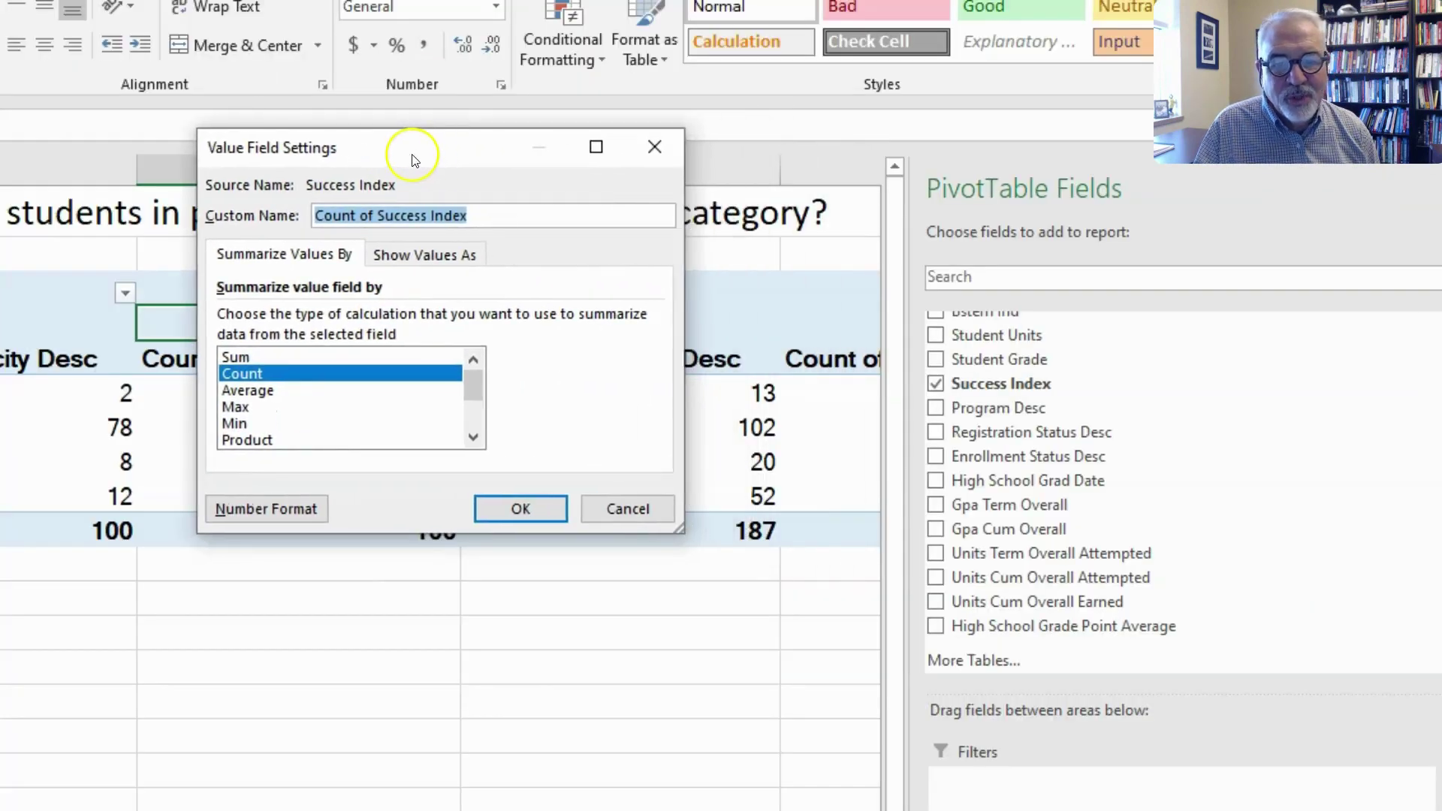
click(399, 254)
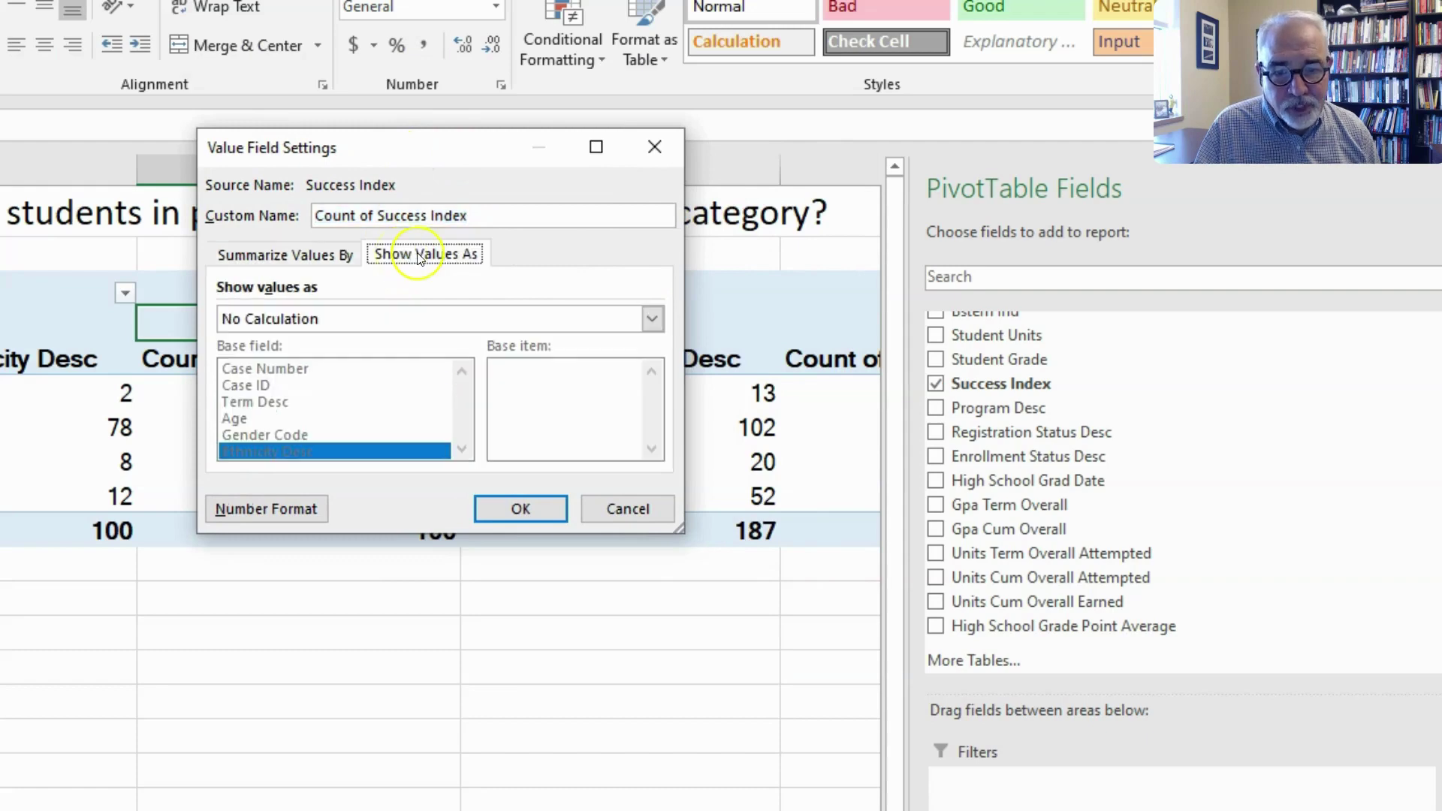
click(392, 320)
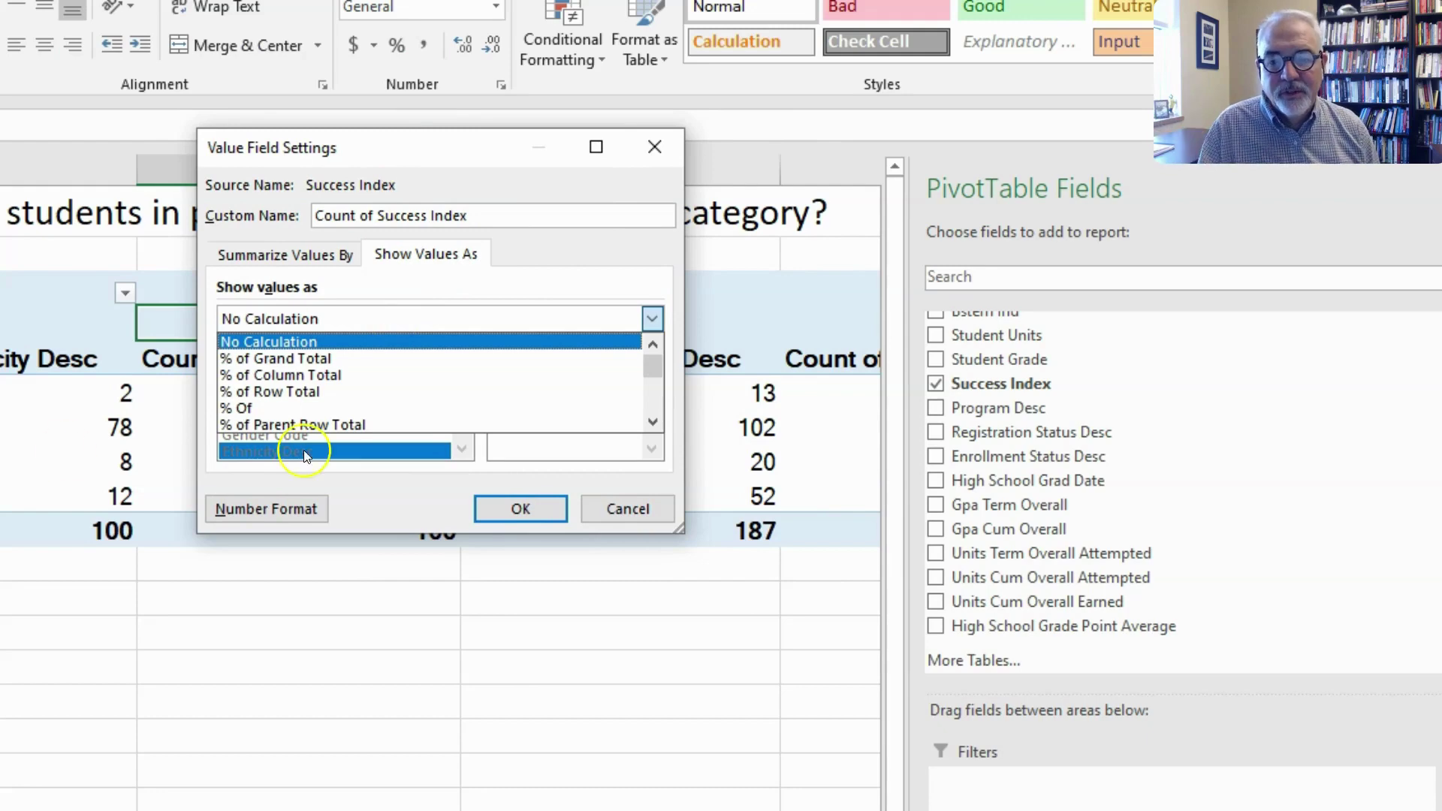
click(270, 391)
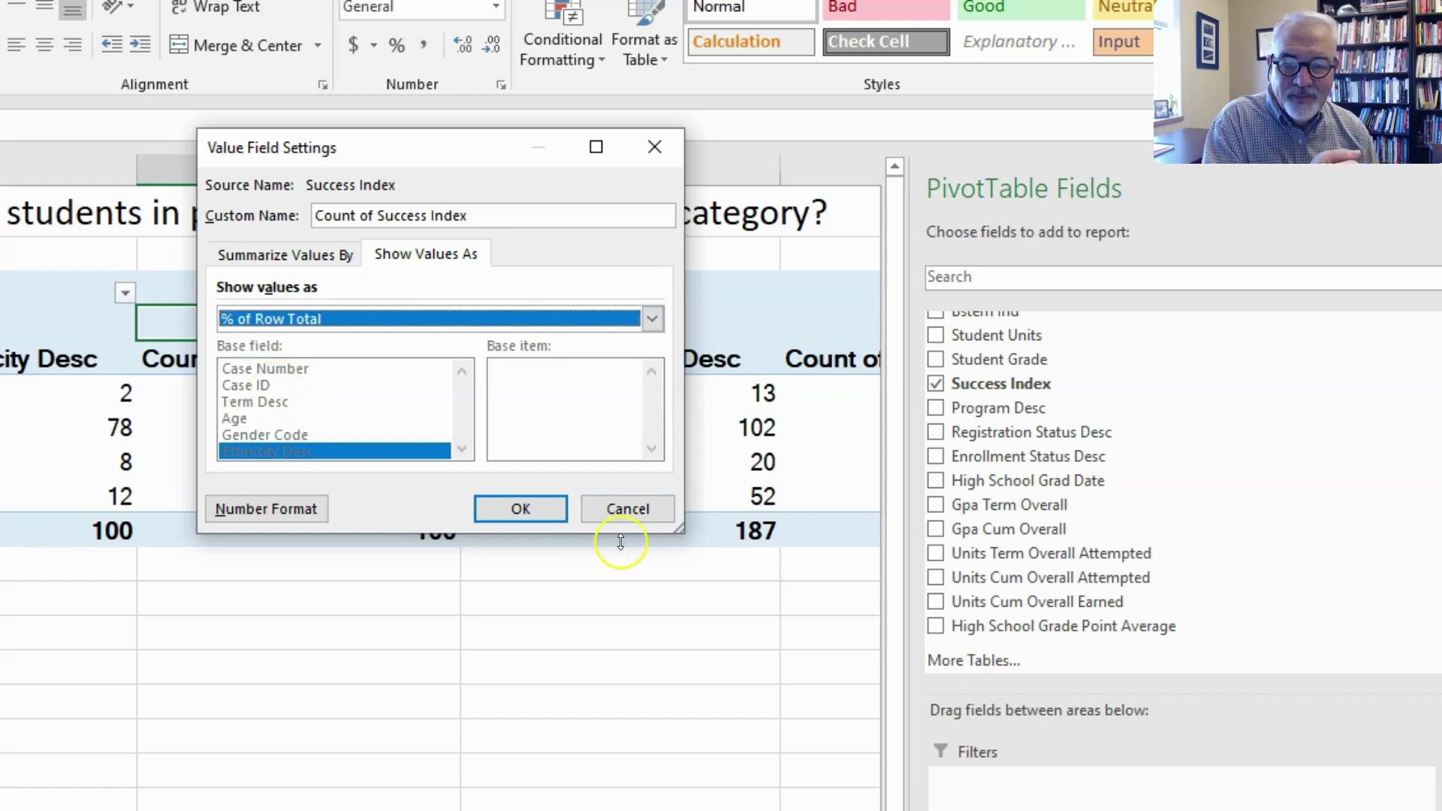
click(521, 508)
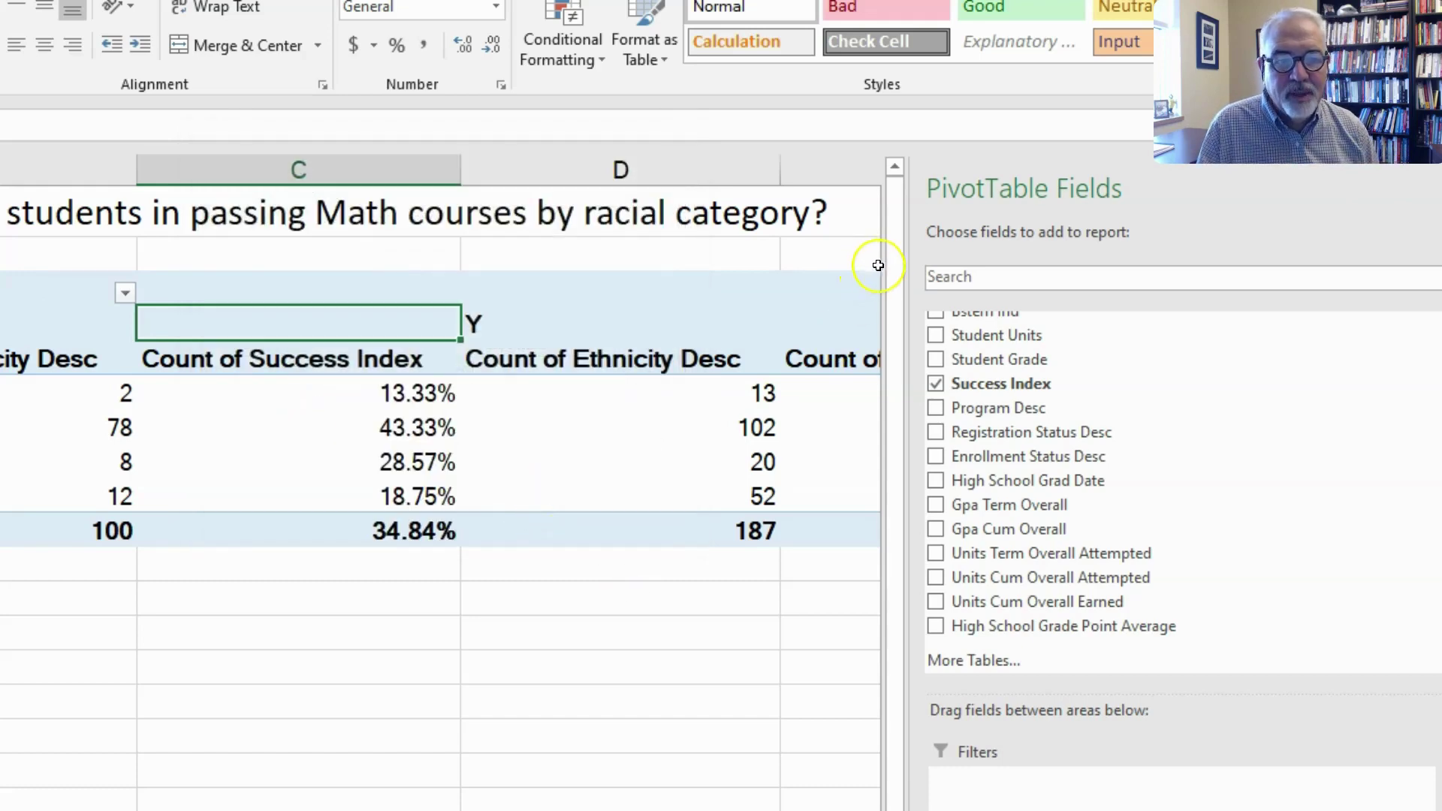
Try to delete columns F and G, which hold the PivotTable's total counts.
click(751, 627)
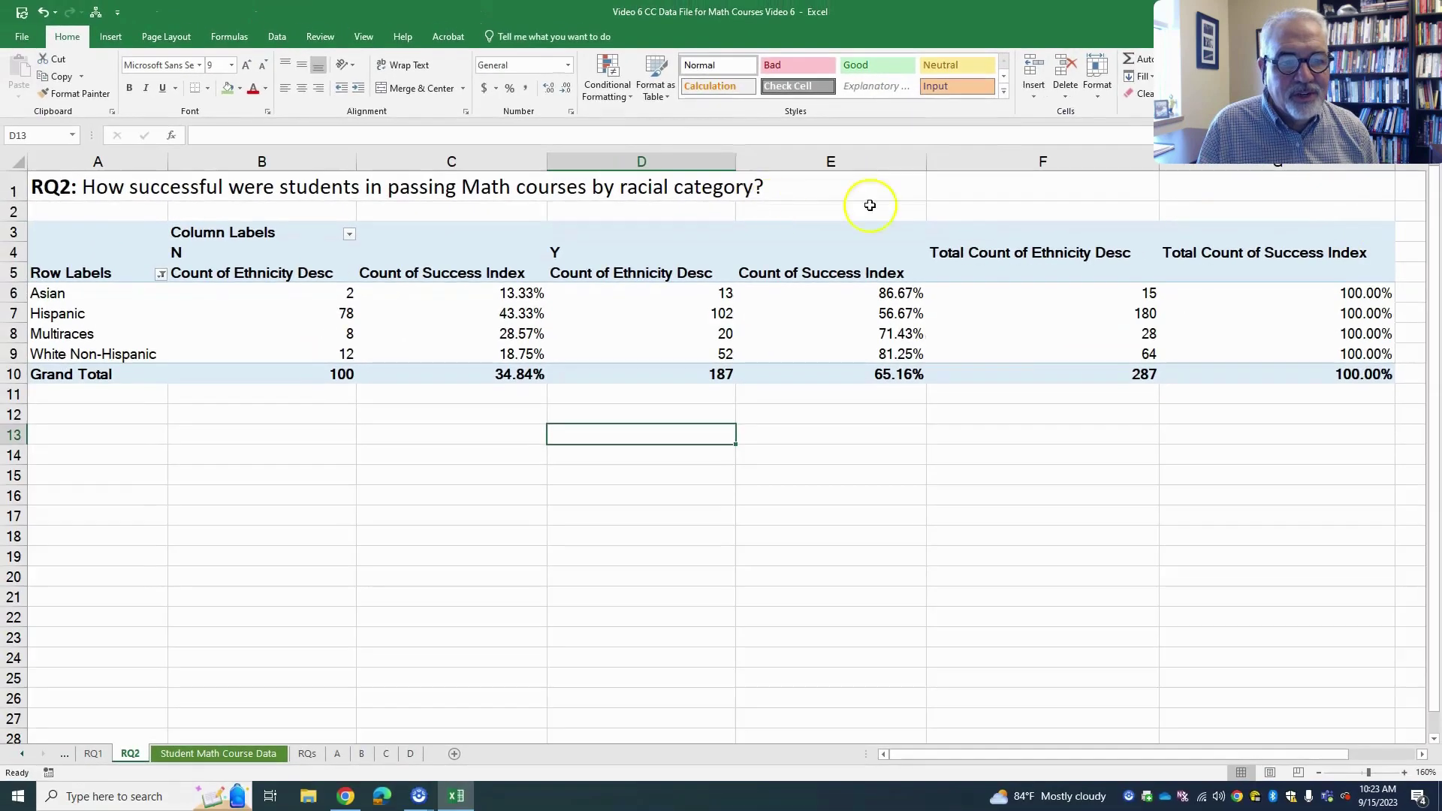
drag(985, 162, 1216, 193)
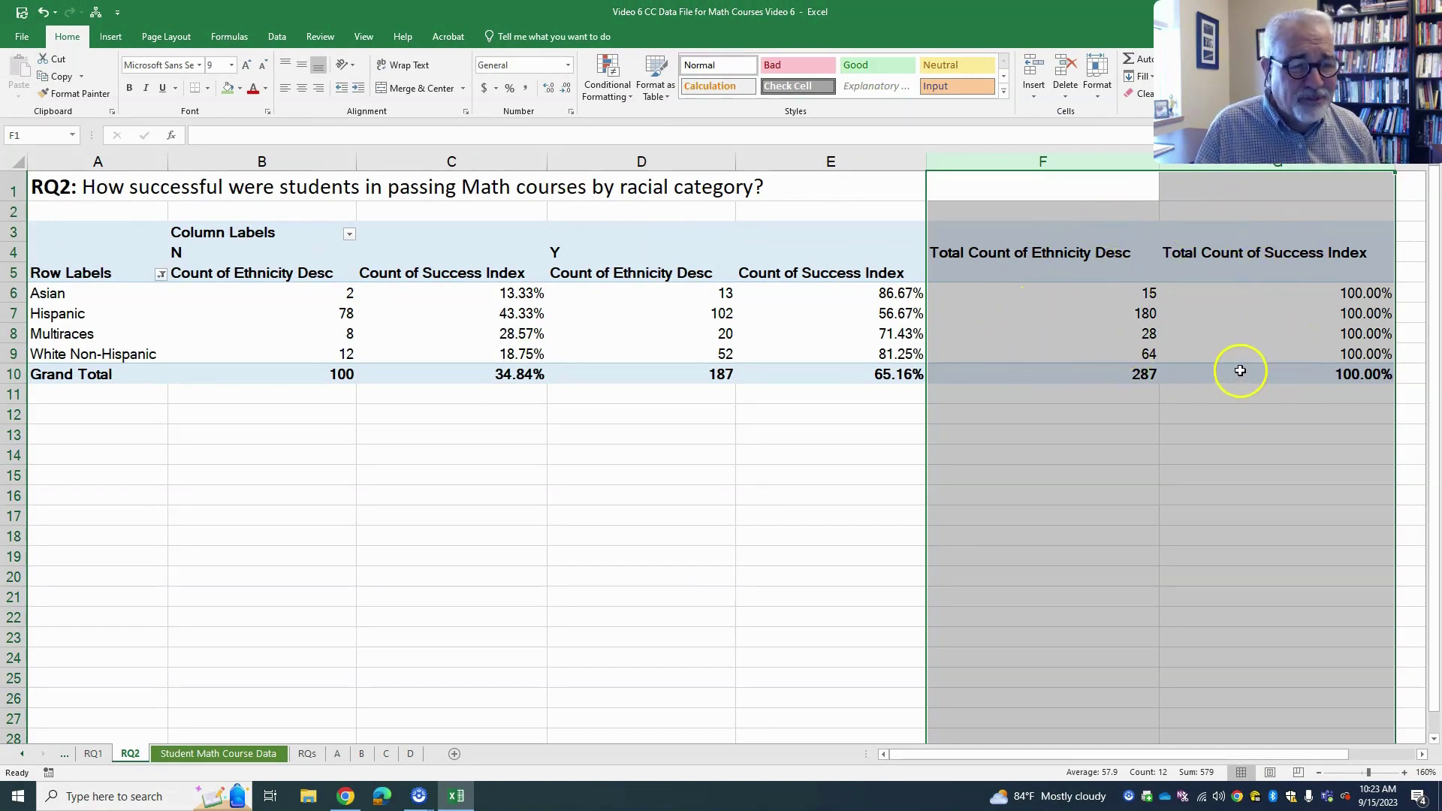
right_click(1081, 162)
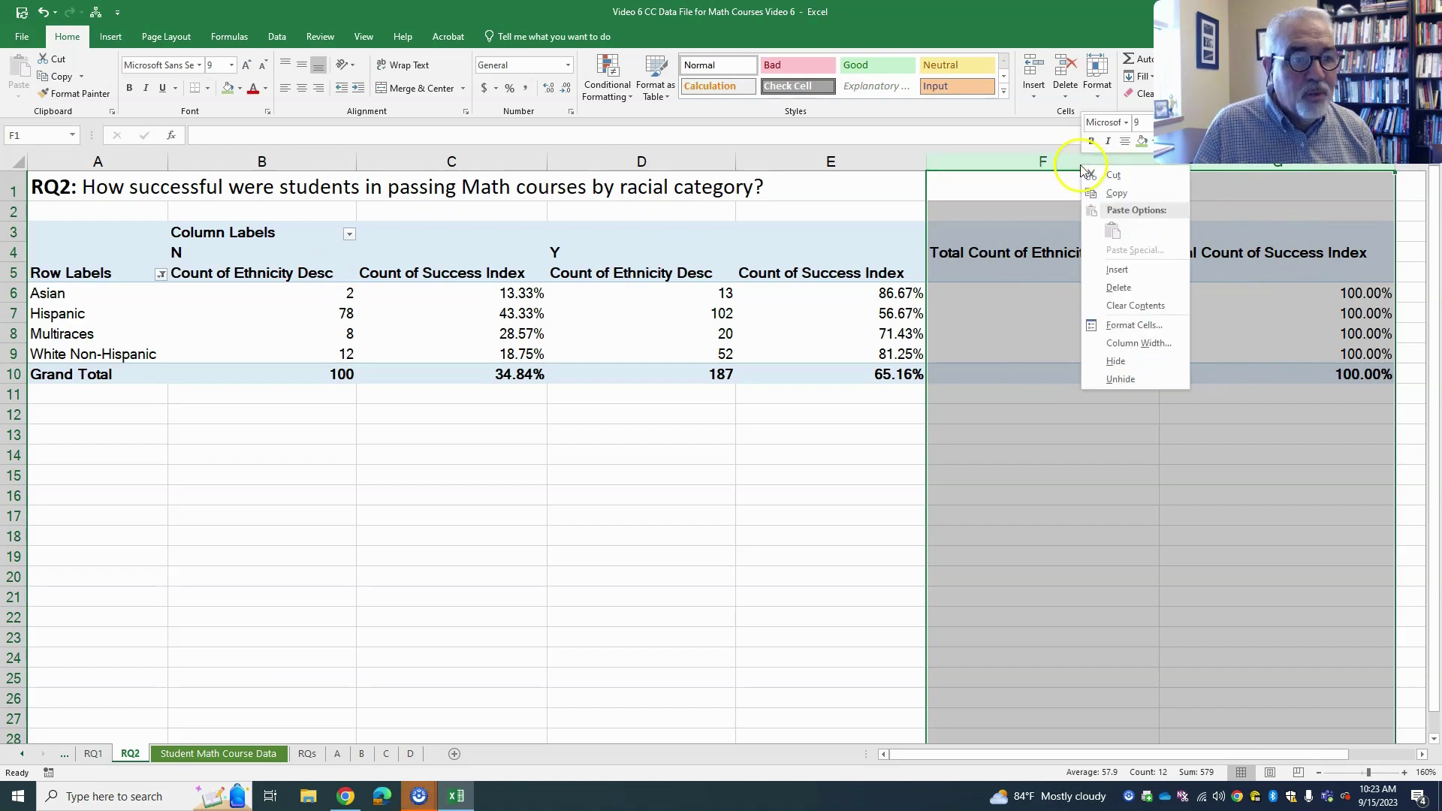
click(1115, 288)
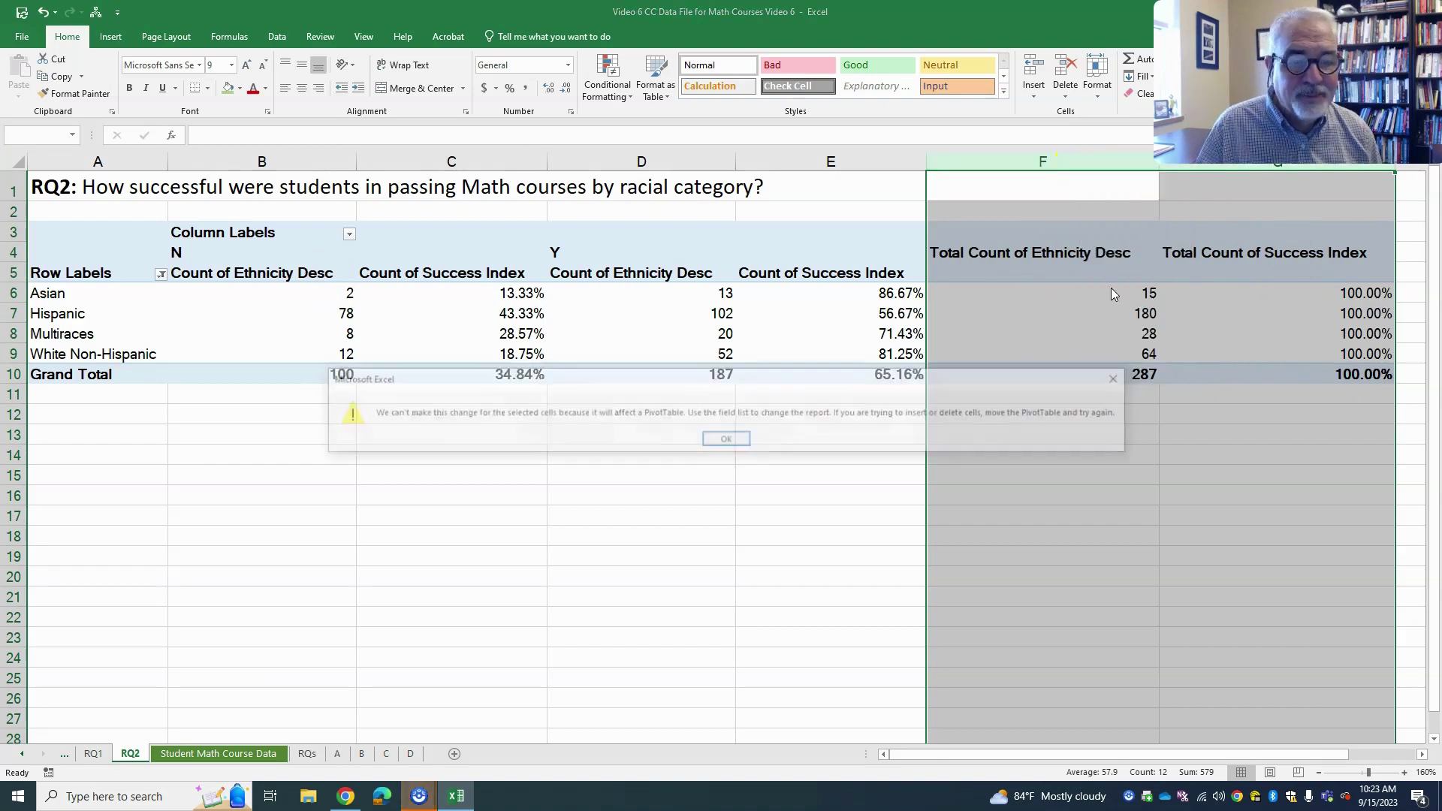
click(727, 441)
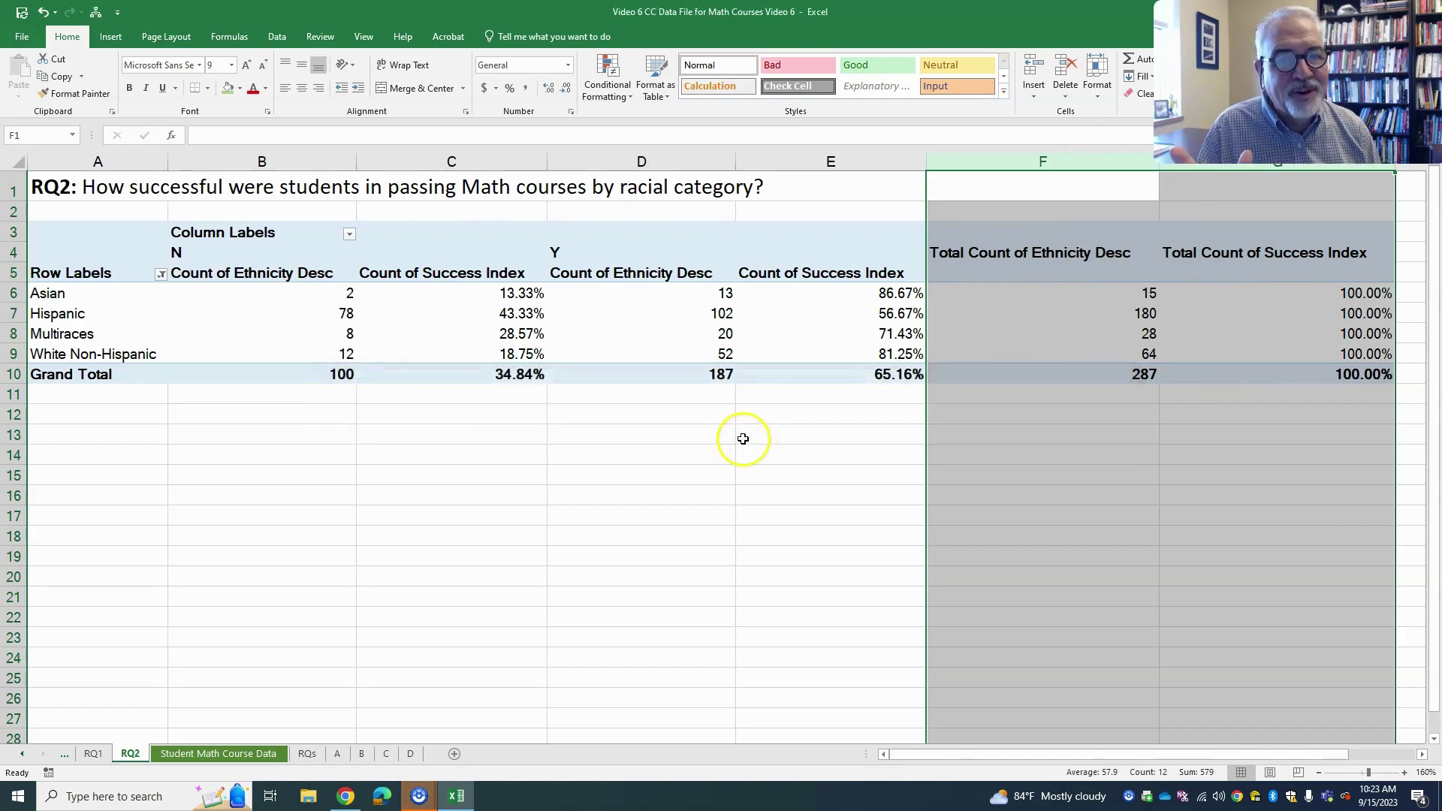
Hide columns F and G with the total counts on the RQ2 sheet.
drag(1015, 161, 1240, 161)
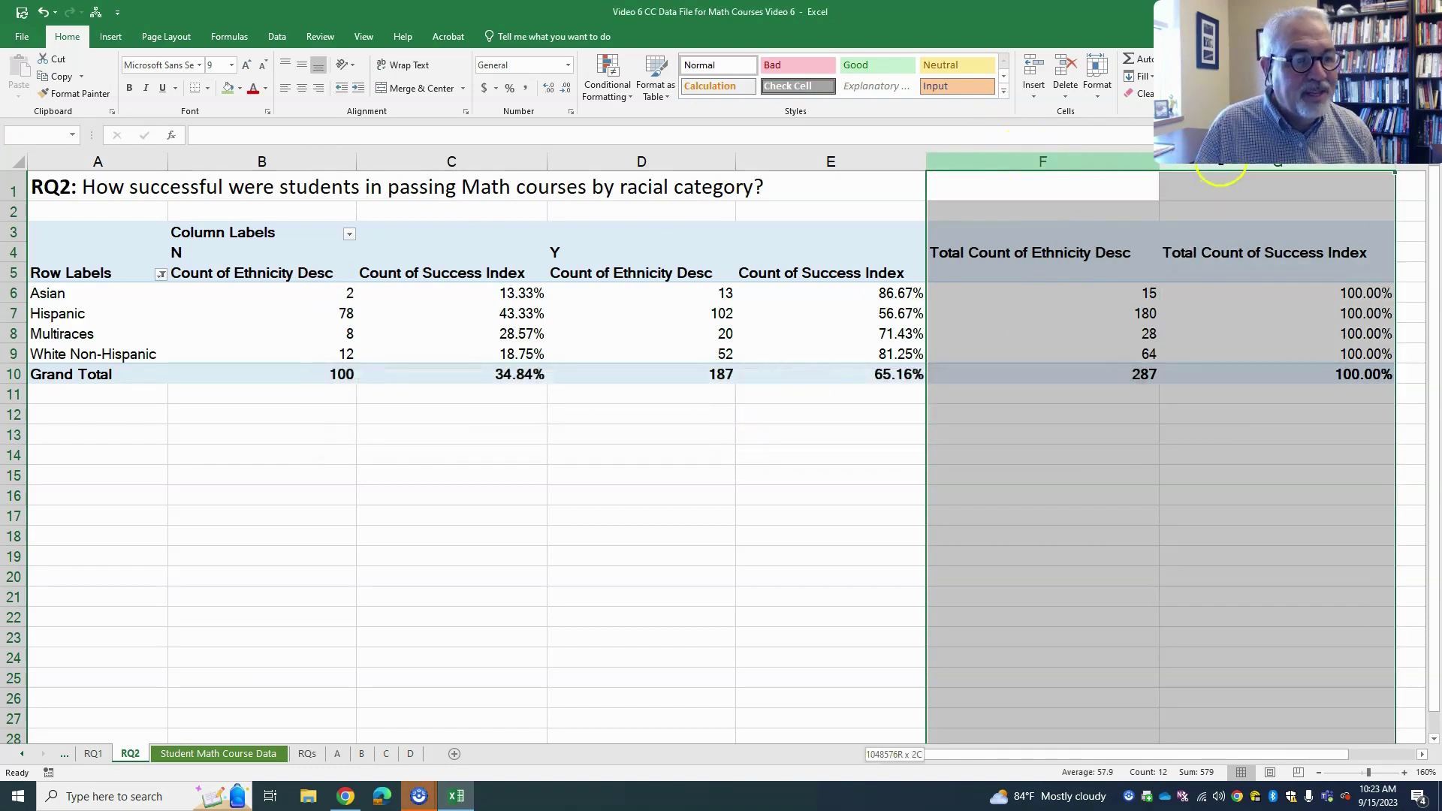
right_click(1110, 205)
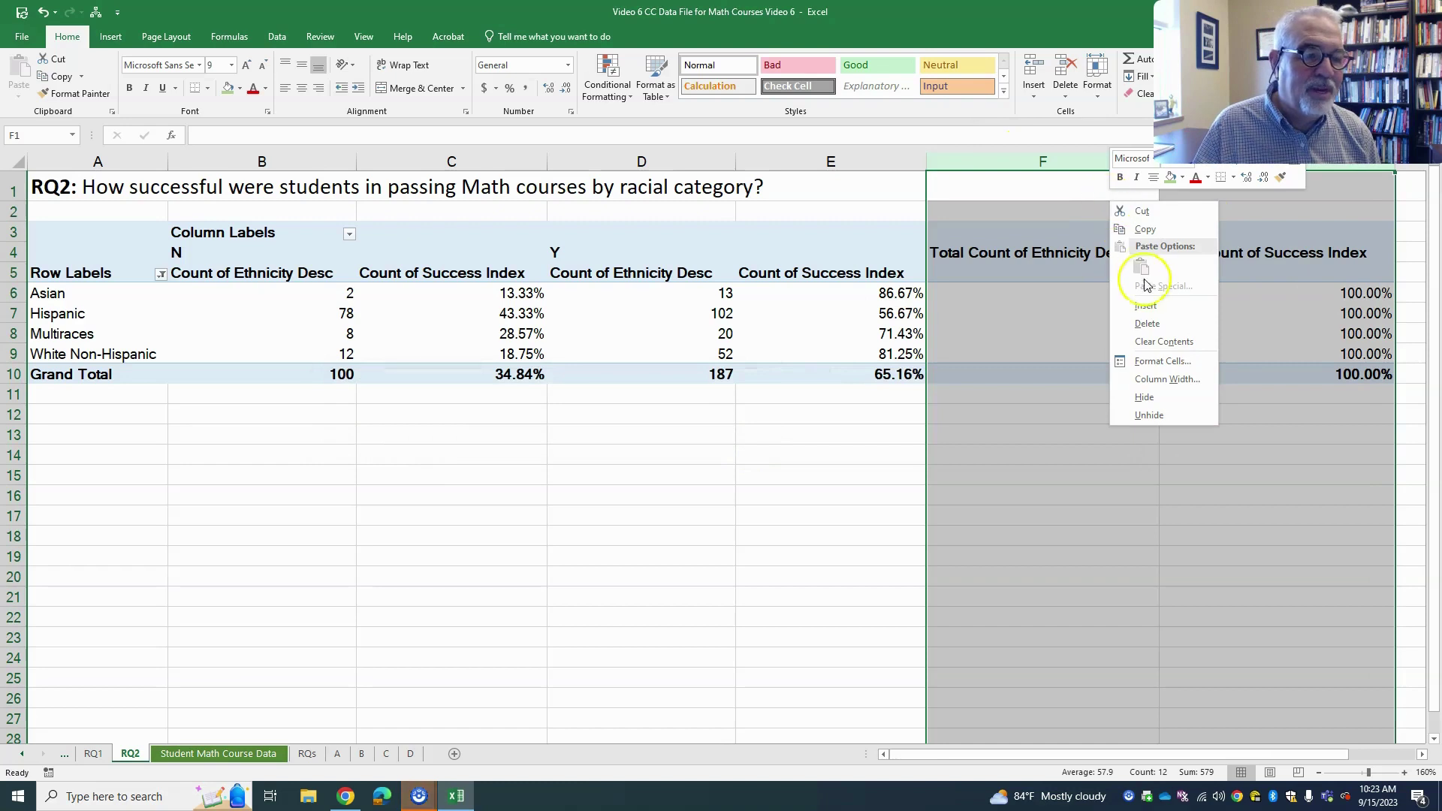
click(1145, 398)
Rename the PivotTable value headers Count of Ethnicity Desc as N and Count of Success Index as Percentages.
click(319, 163)
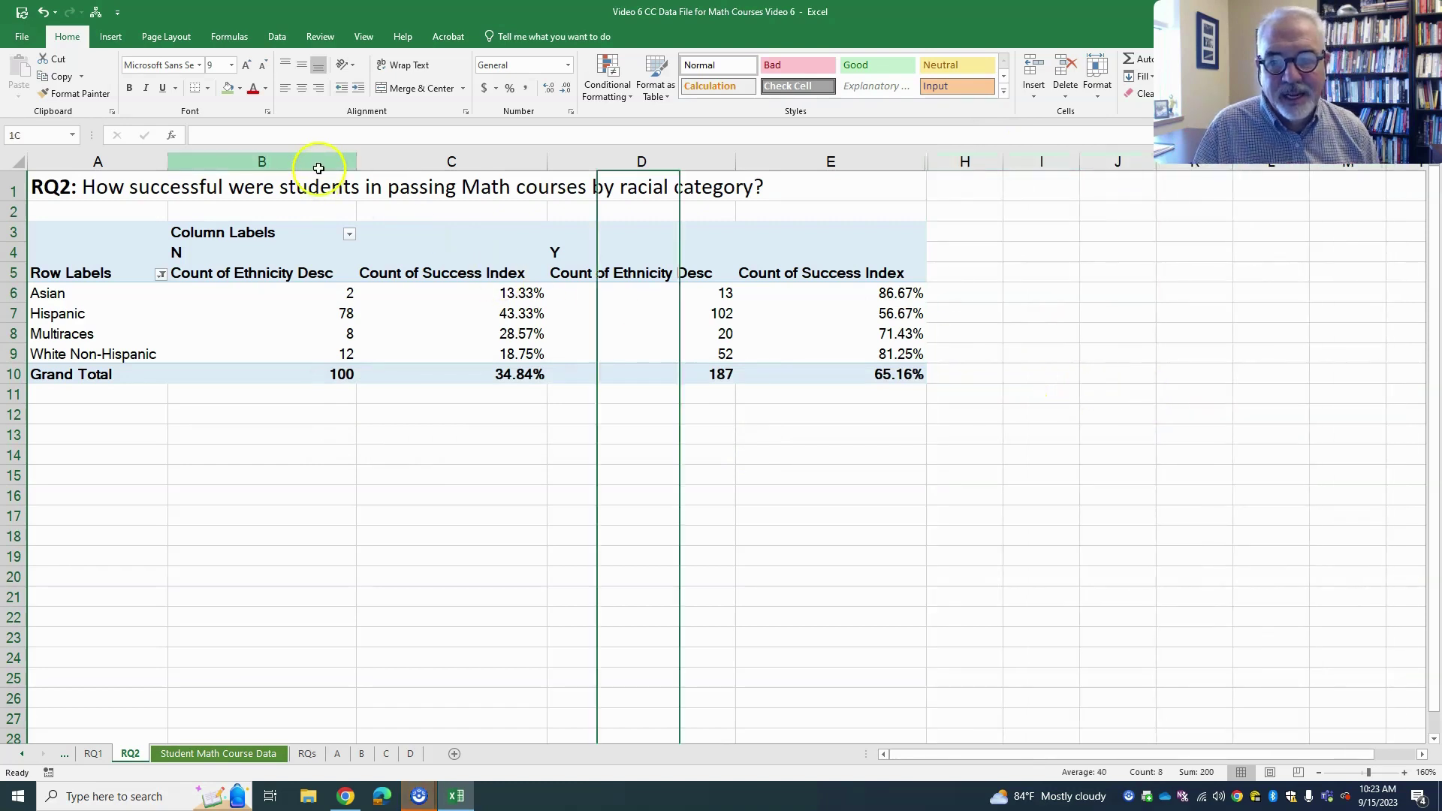
mouse_move(319, 169)
mouse_down()
mouse_move(827, 155)
mouse_move(736, 157)
mouse_up()
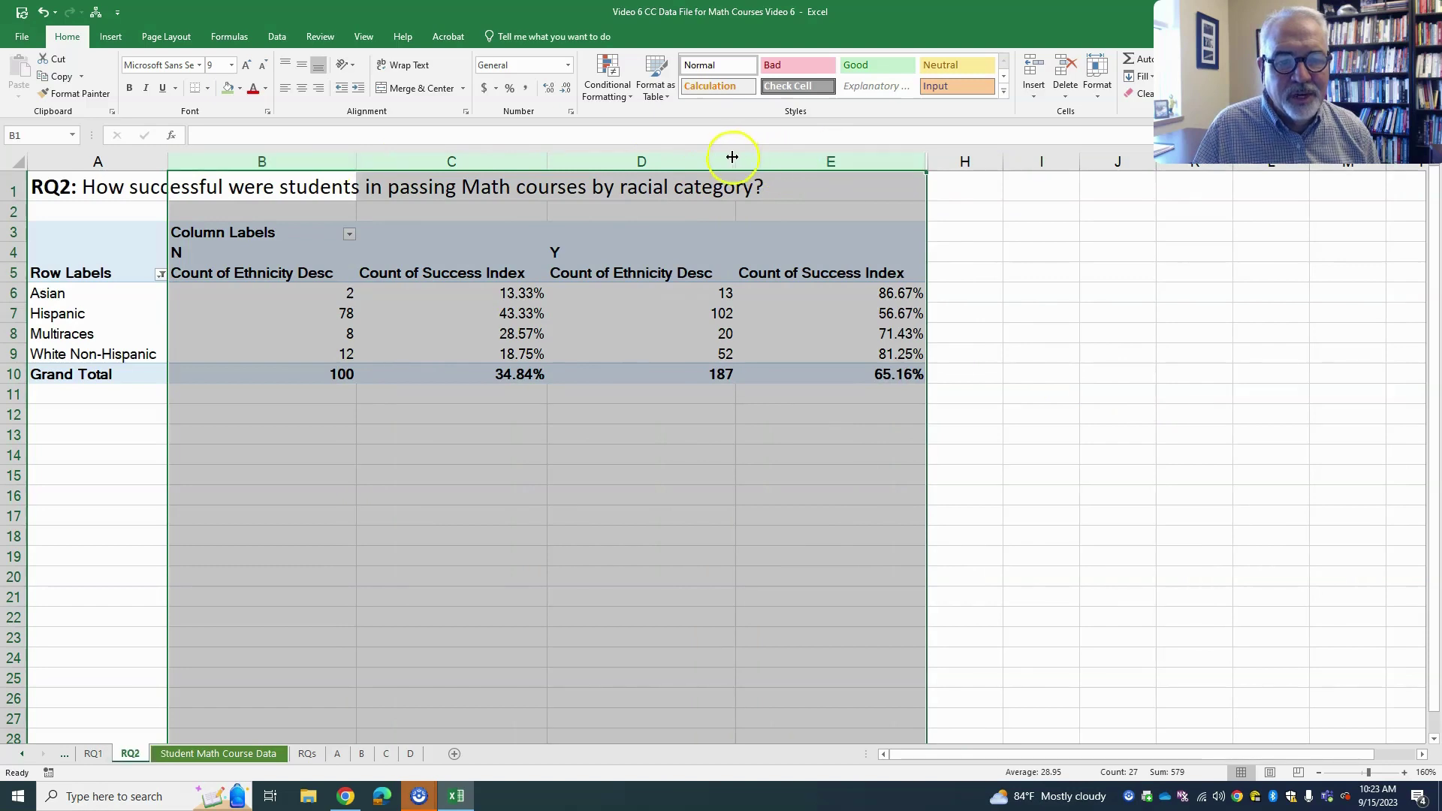
click(276, 273)
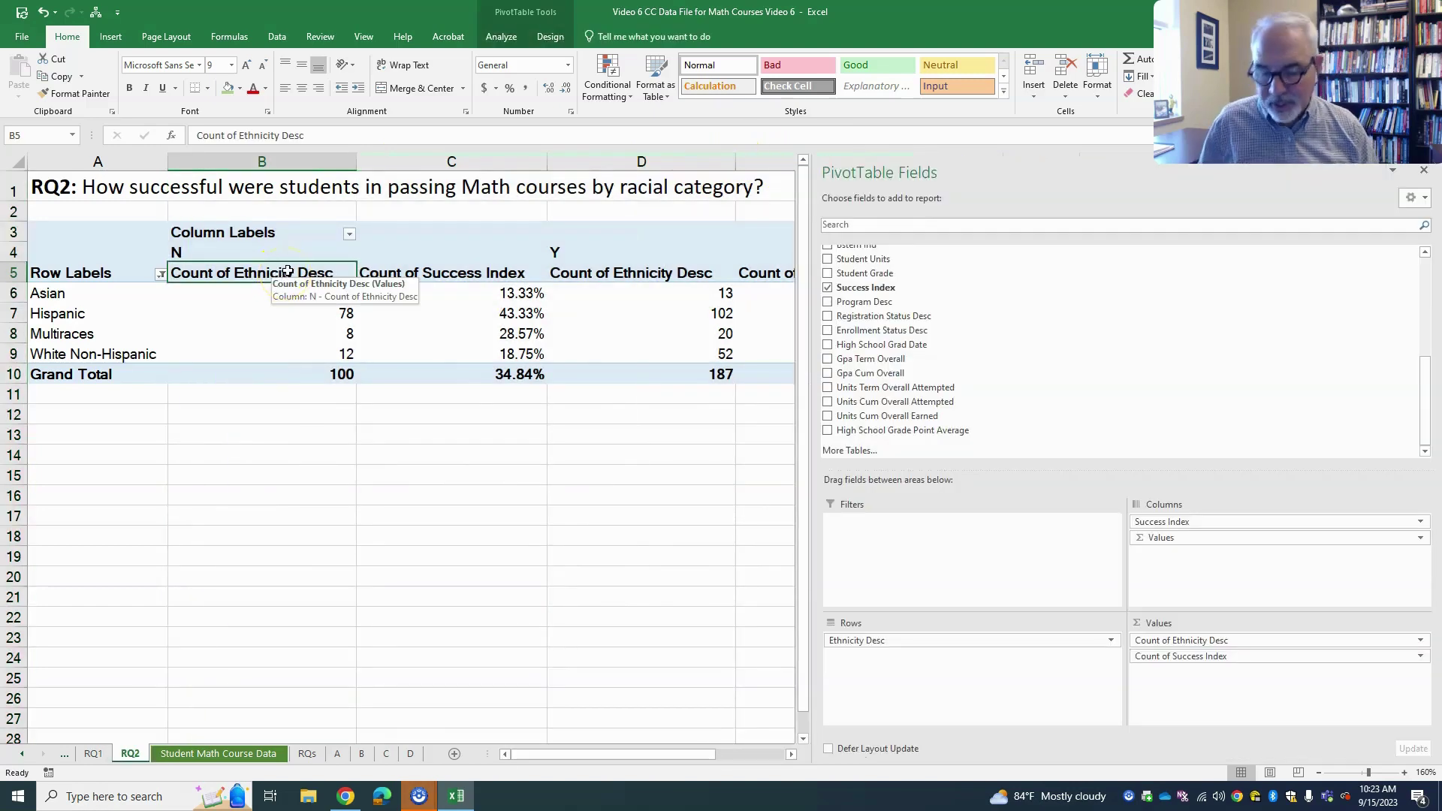
text(N)
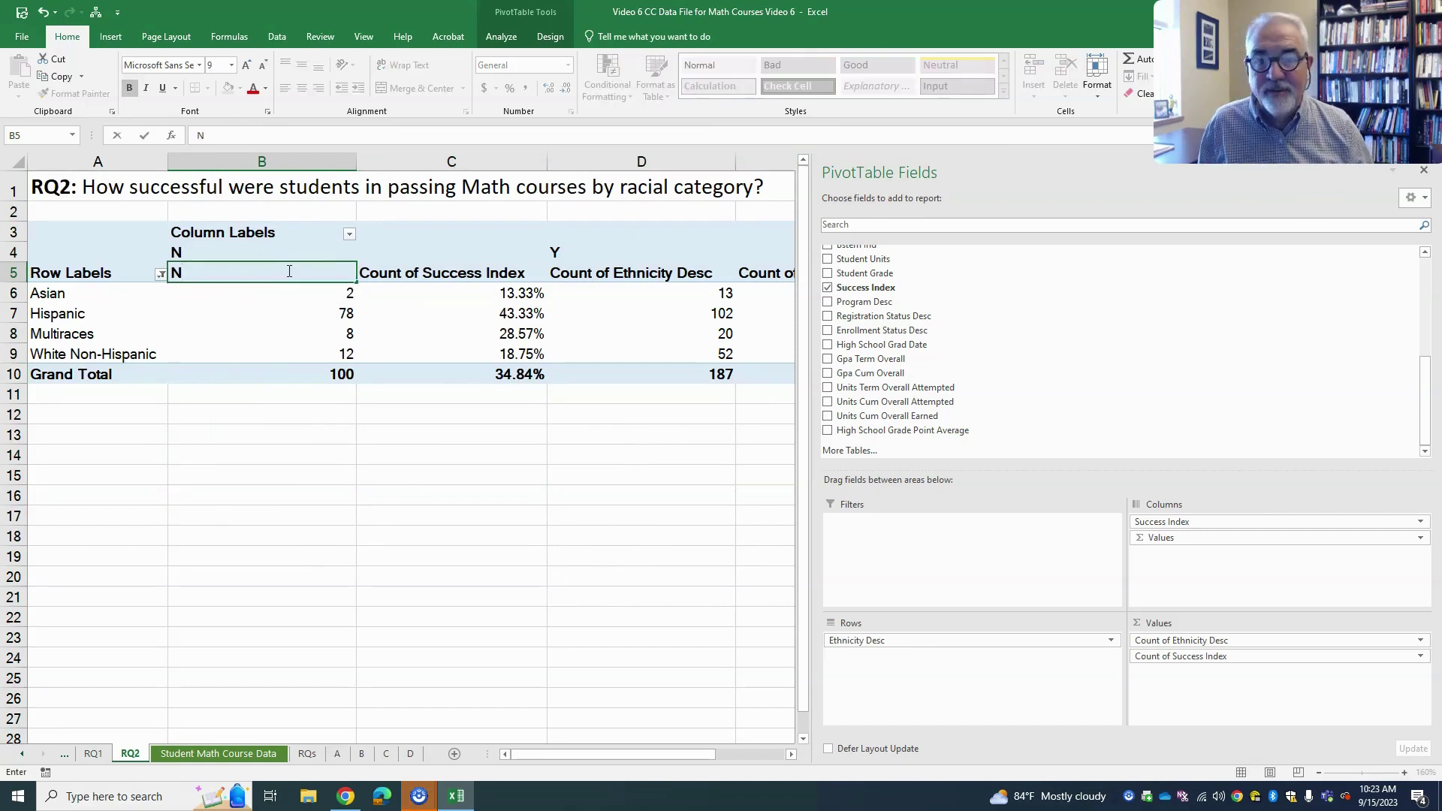
click(469, 272)
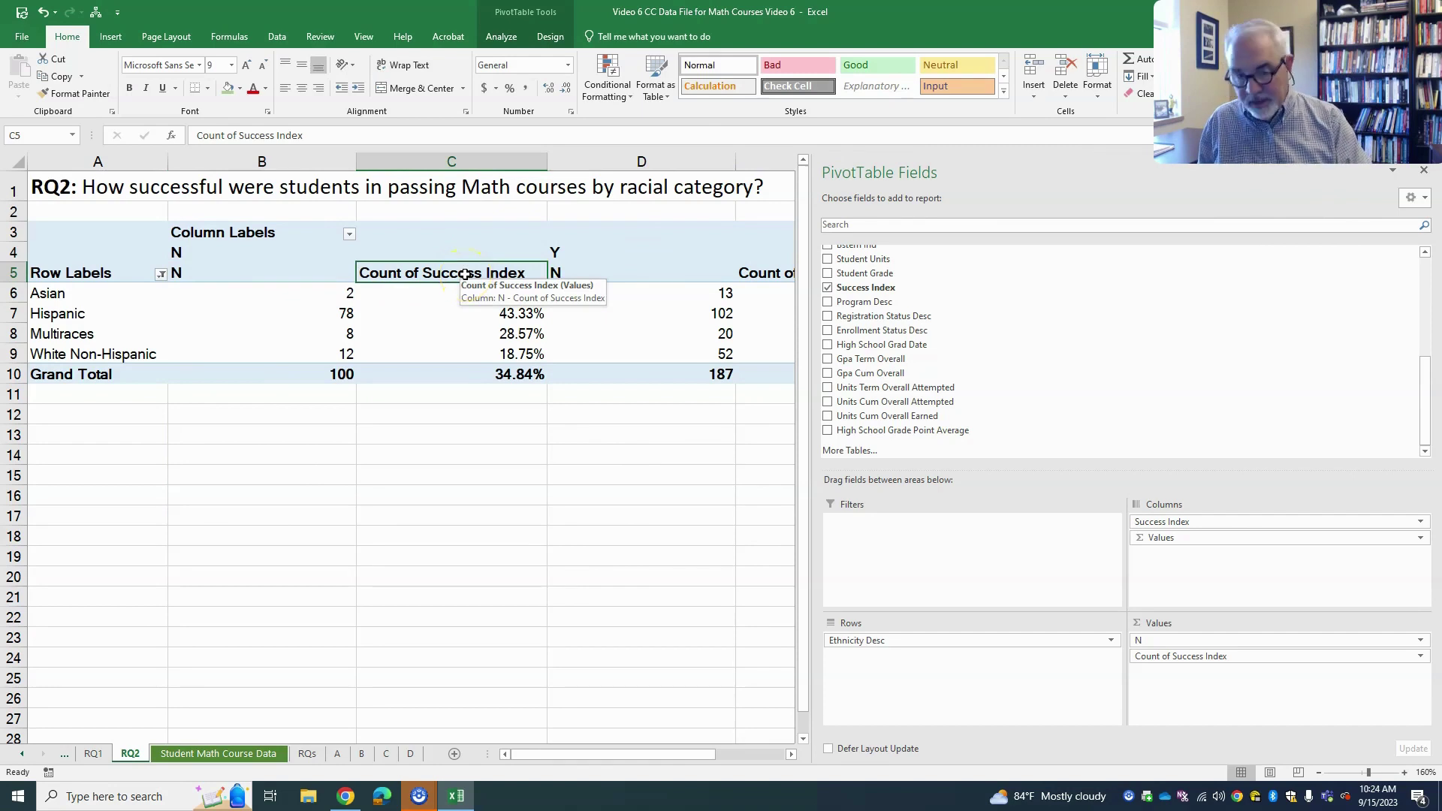
text(Percentages)
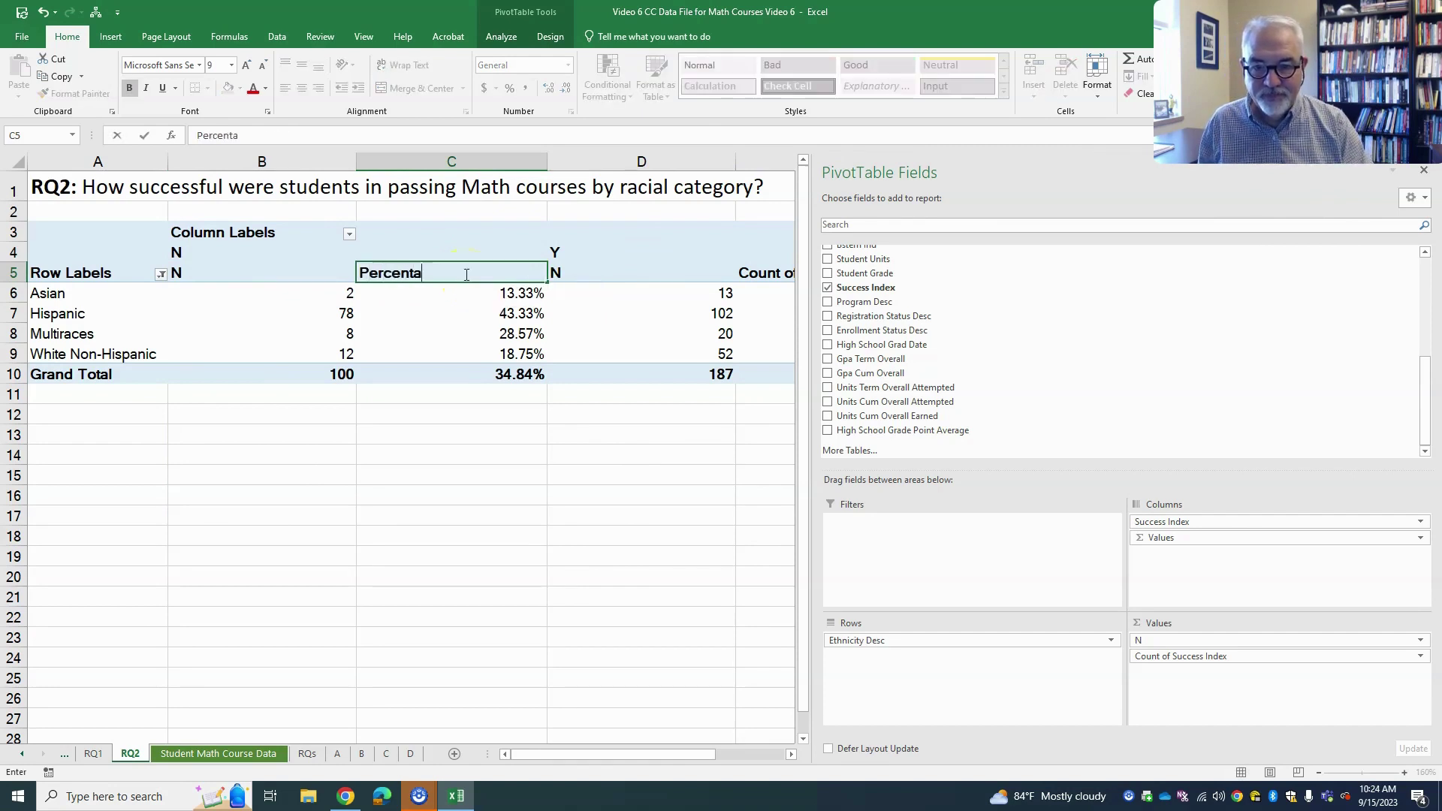
click(479, 497)
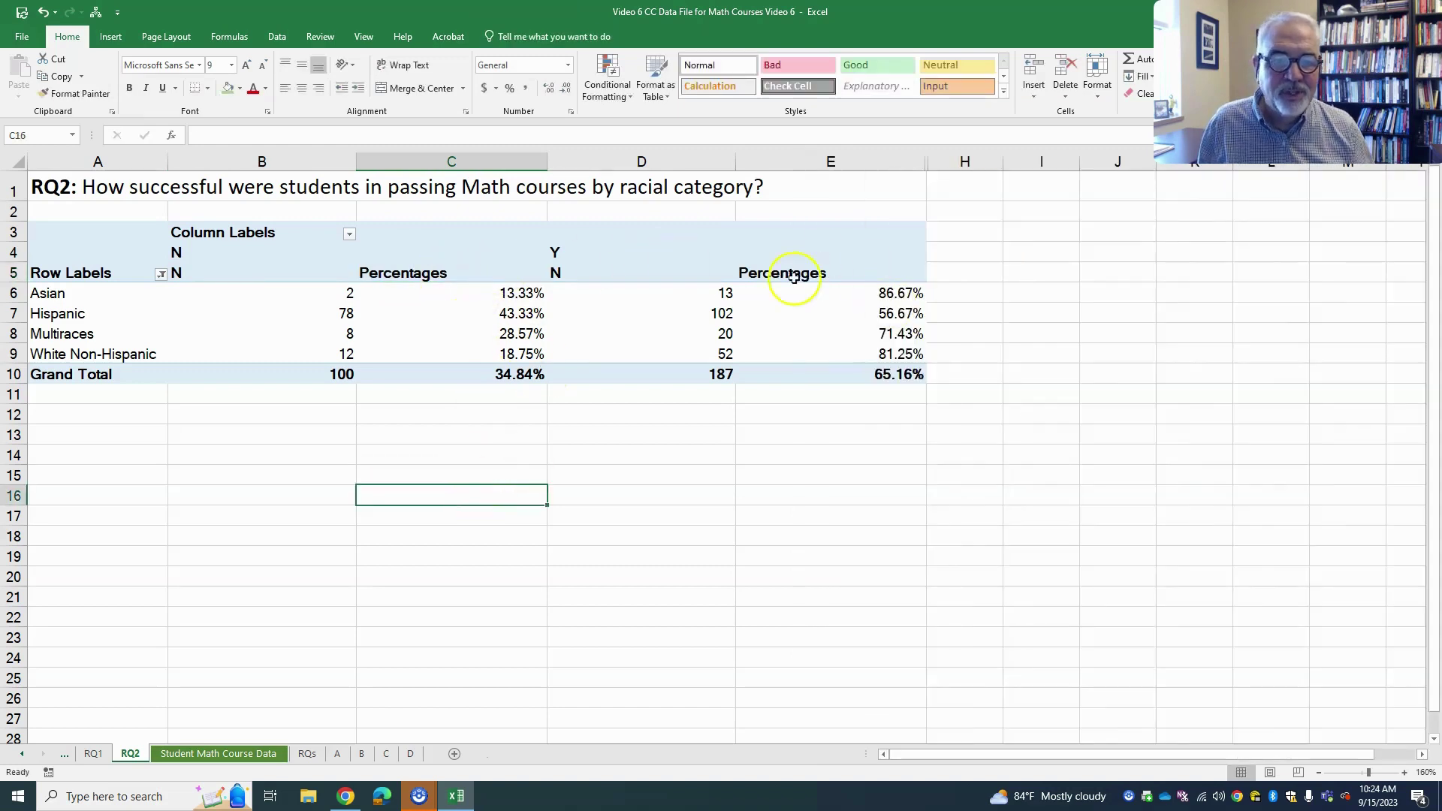
Narrow columns B through E to one equal width and center the headers and values in B5:E9.
drag(246, 153, 668, 176)
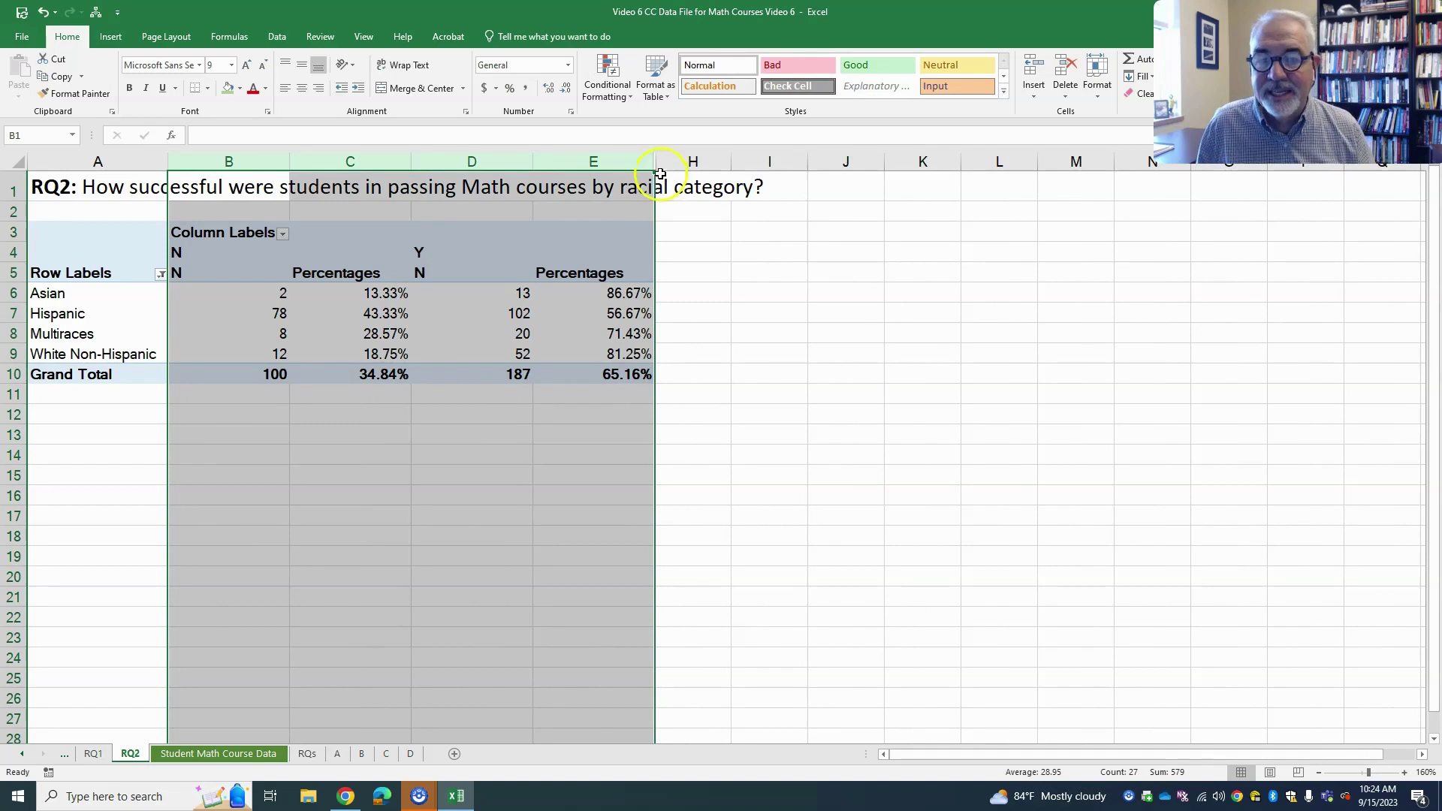
click(231, 273)
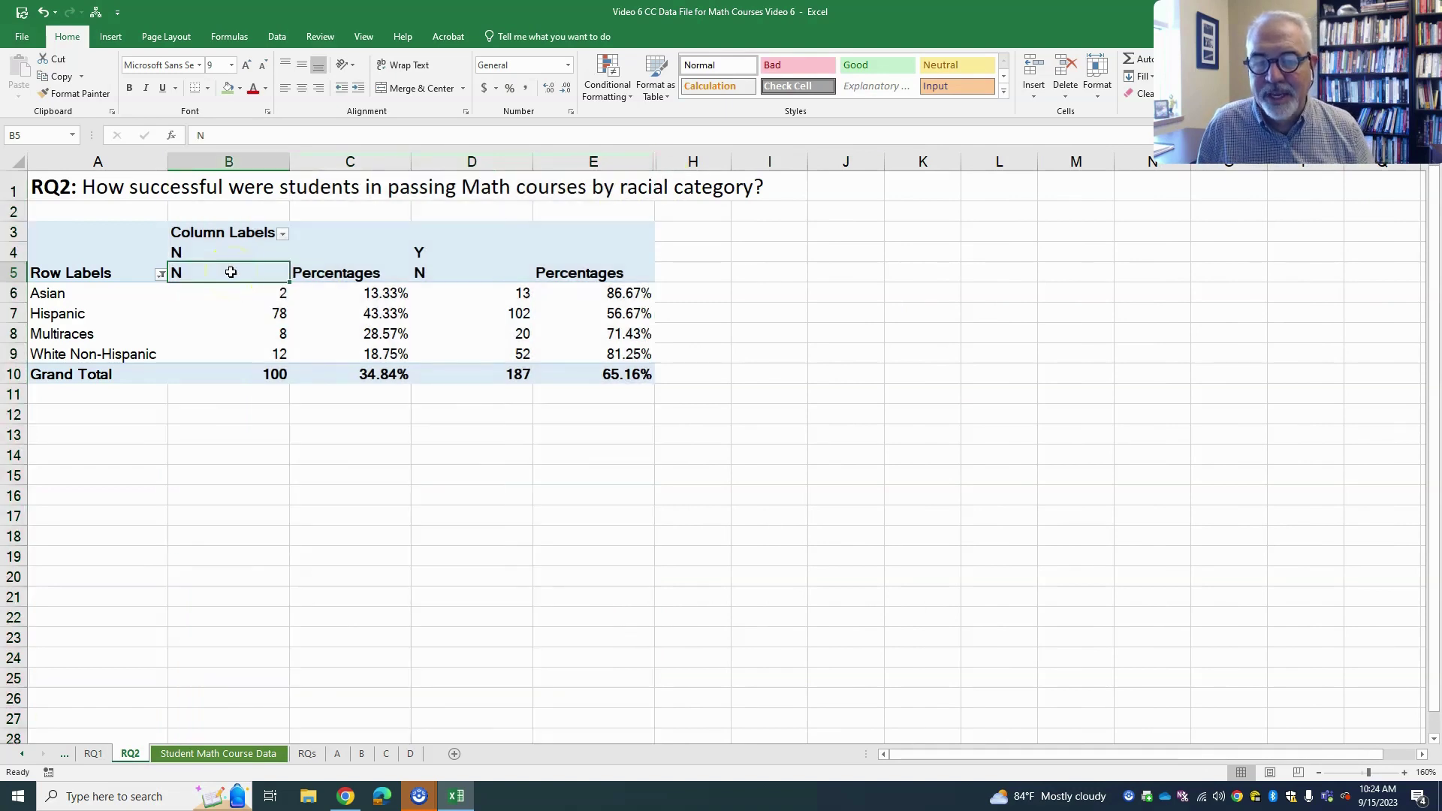
drag(230, 273, 576, 354)
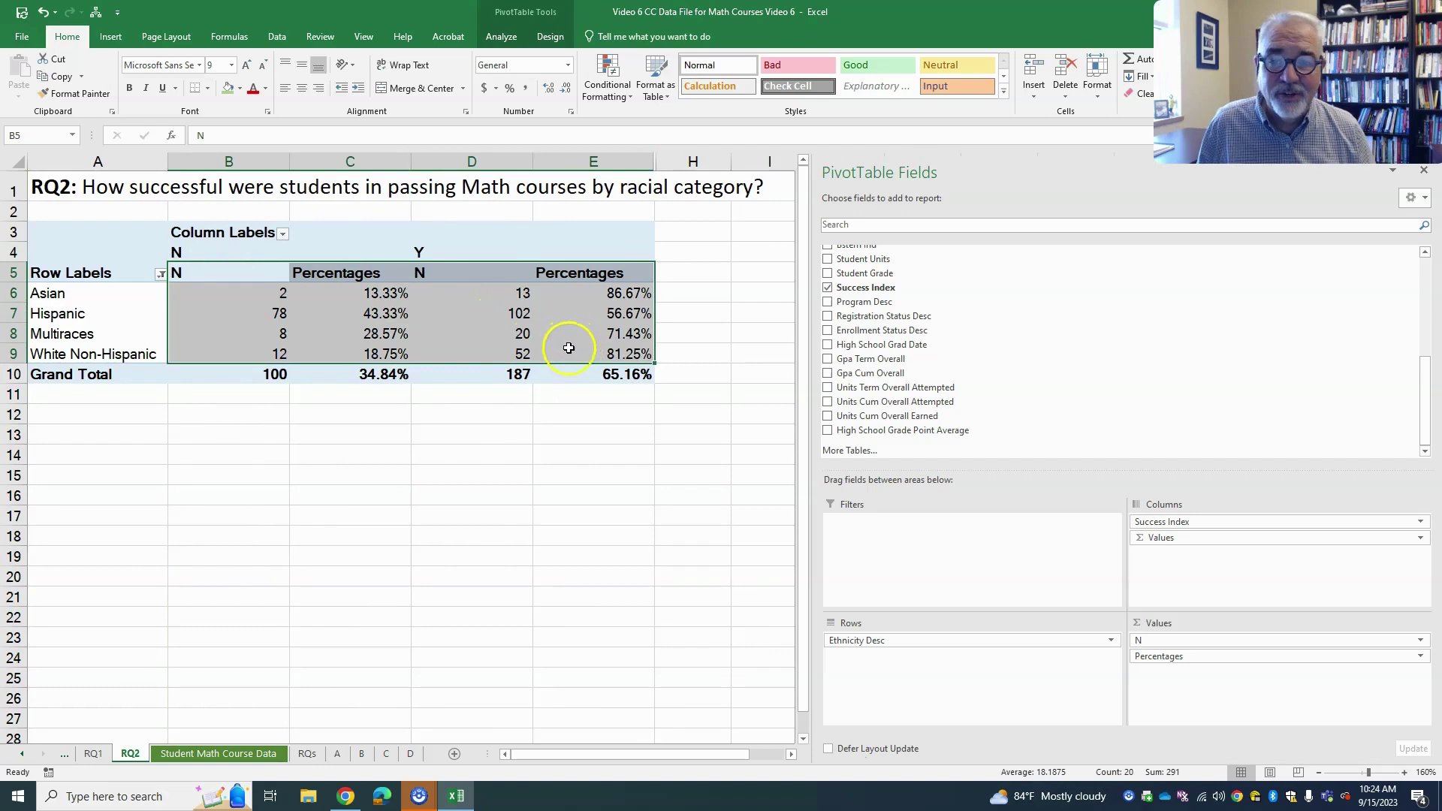
click(301, 89)
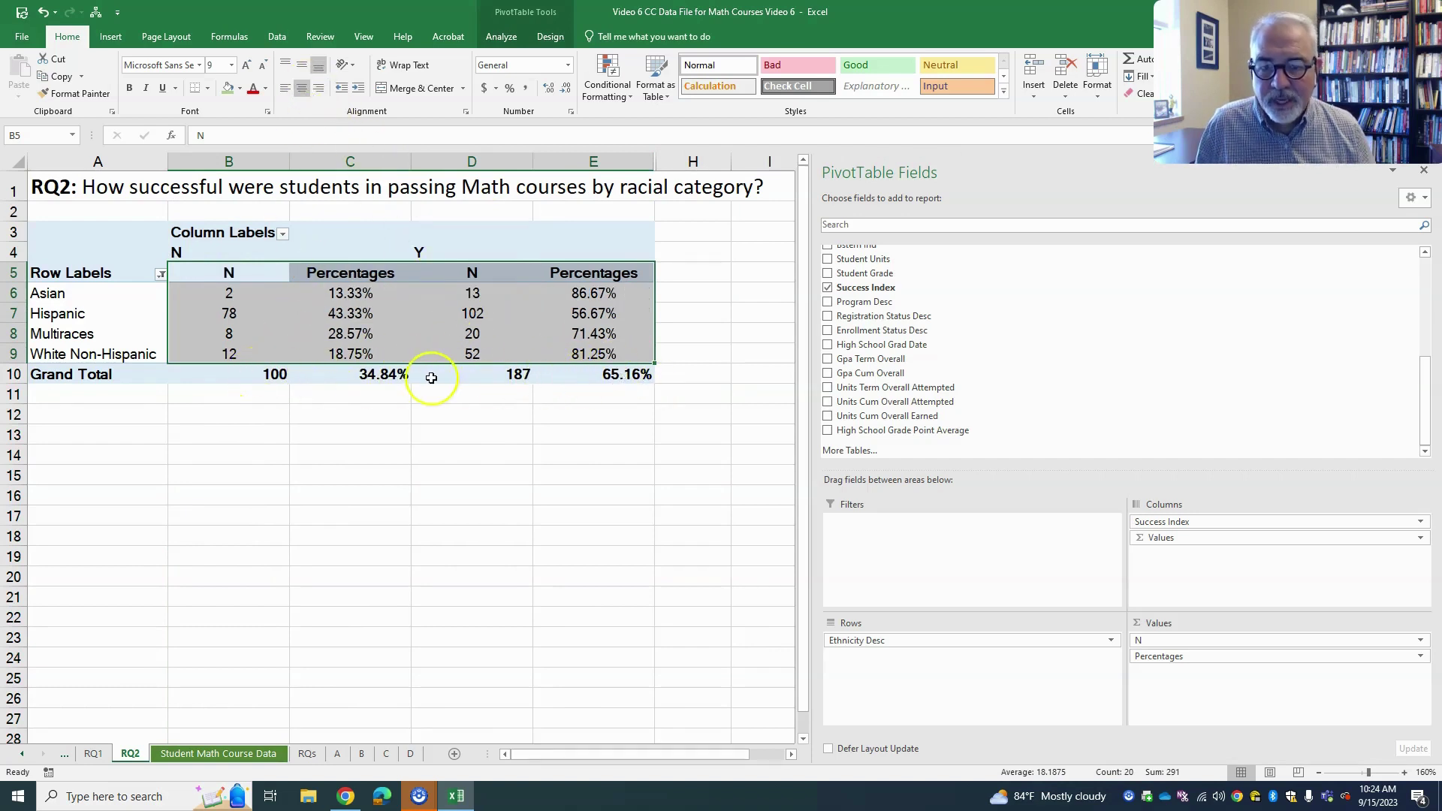
click(363, 423)
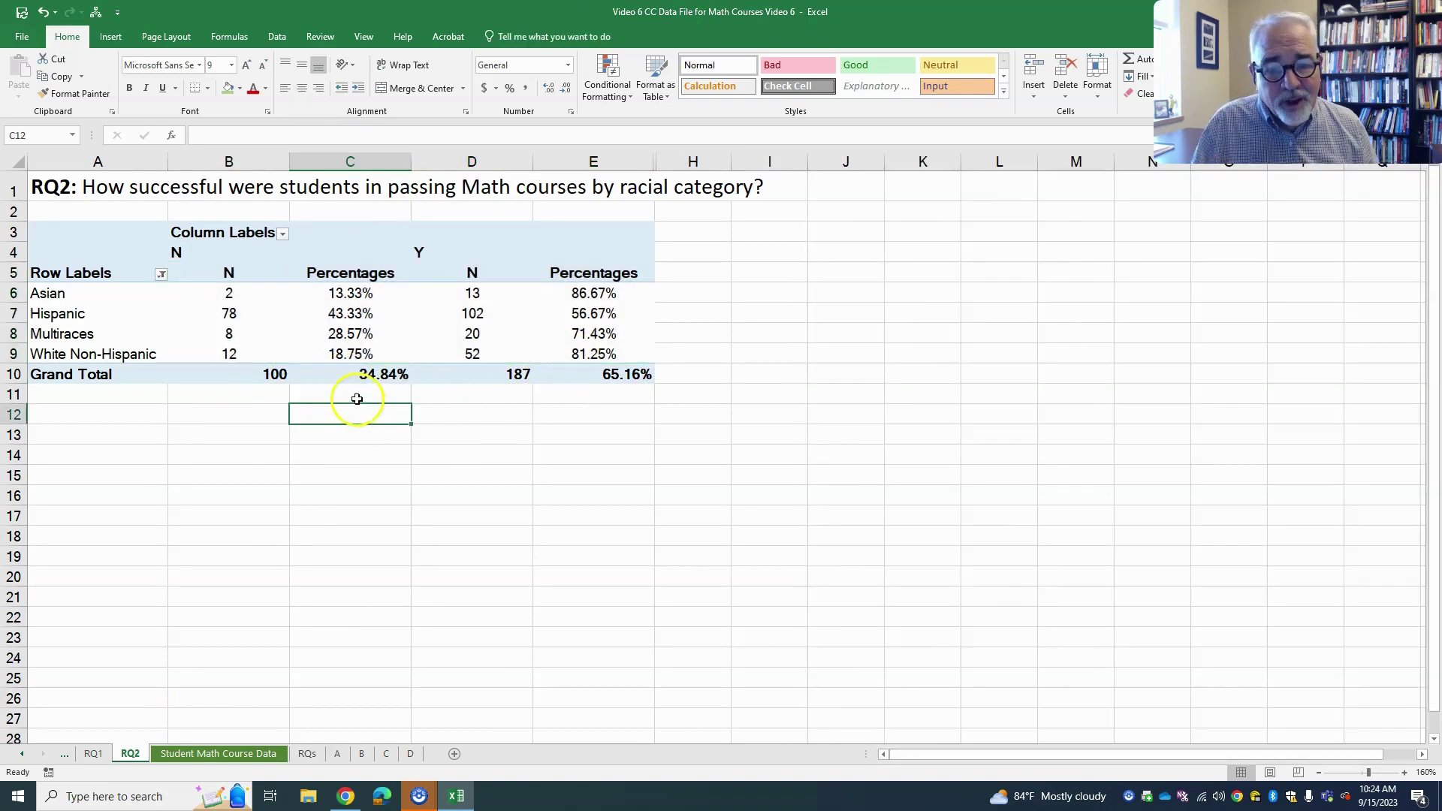
Rename the PivotTable's N and Y column labels in row 4 as Failed and Passed.
click(207, 252)
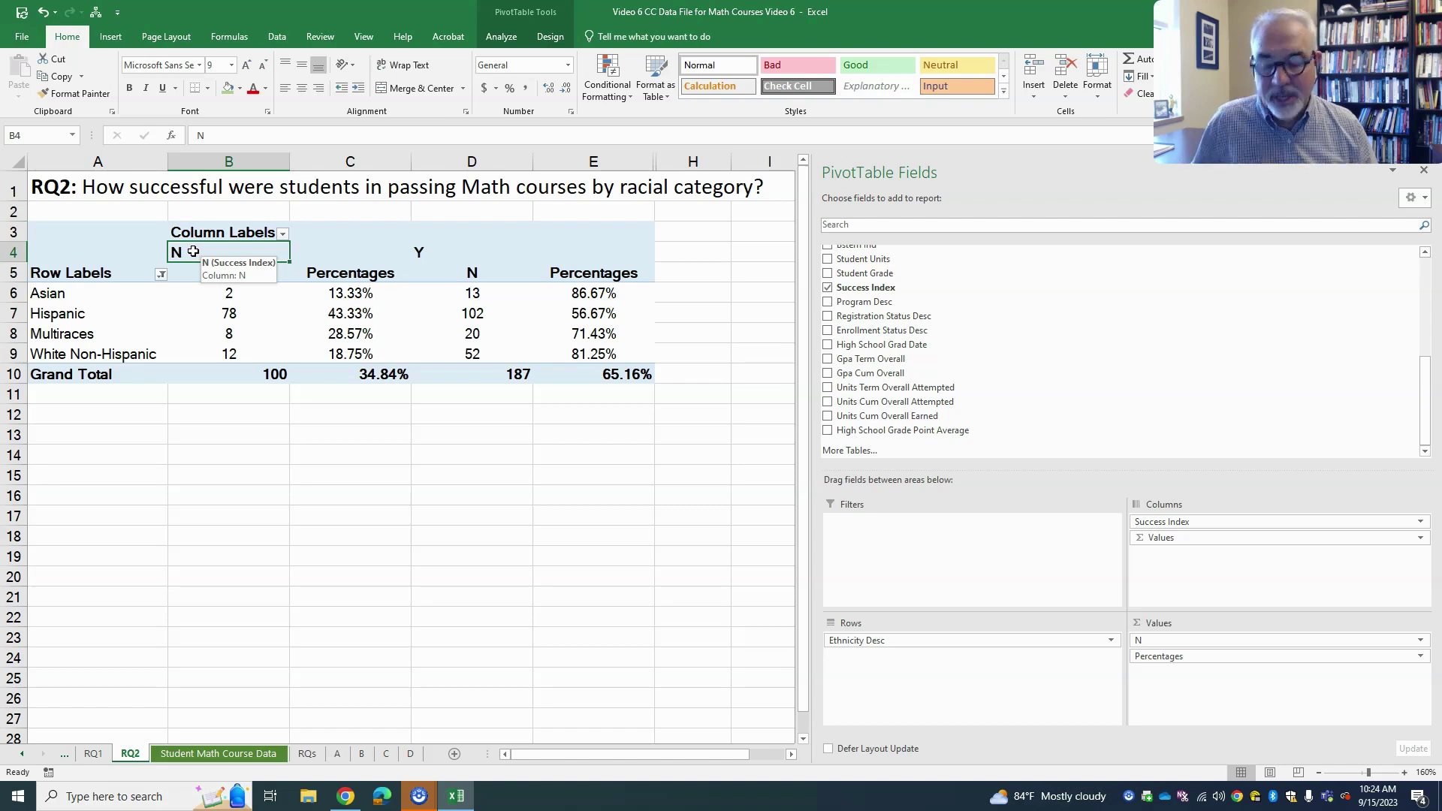
text(Failed)
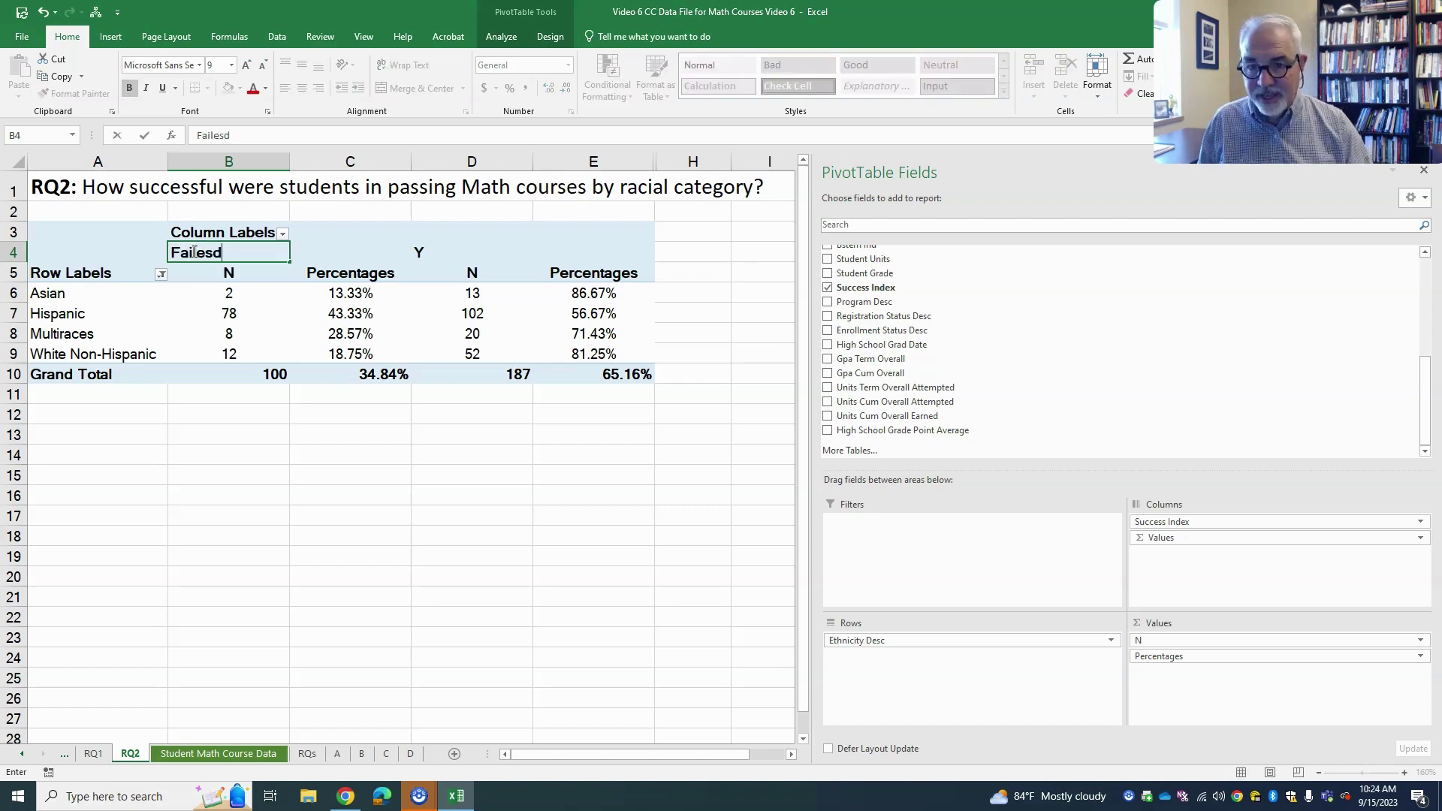
click(442, 250)
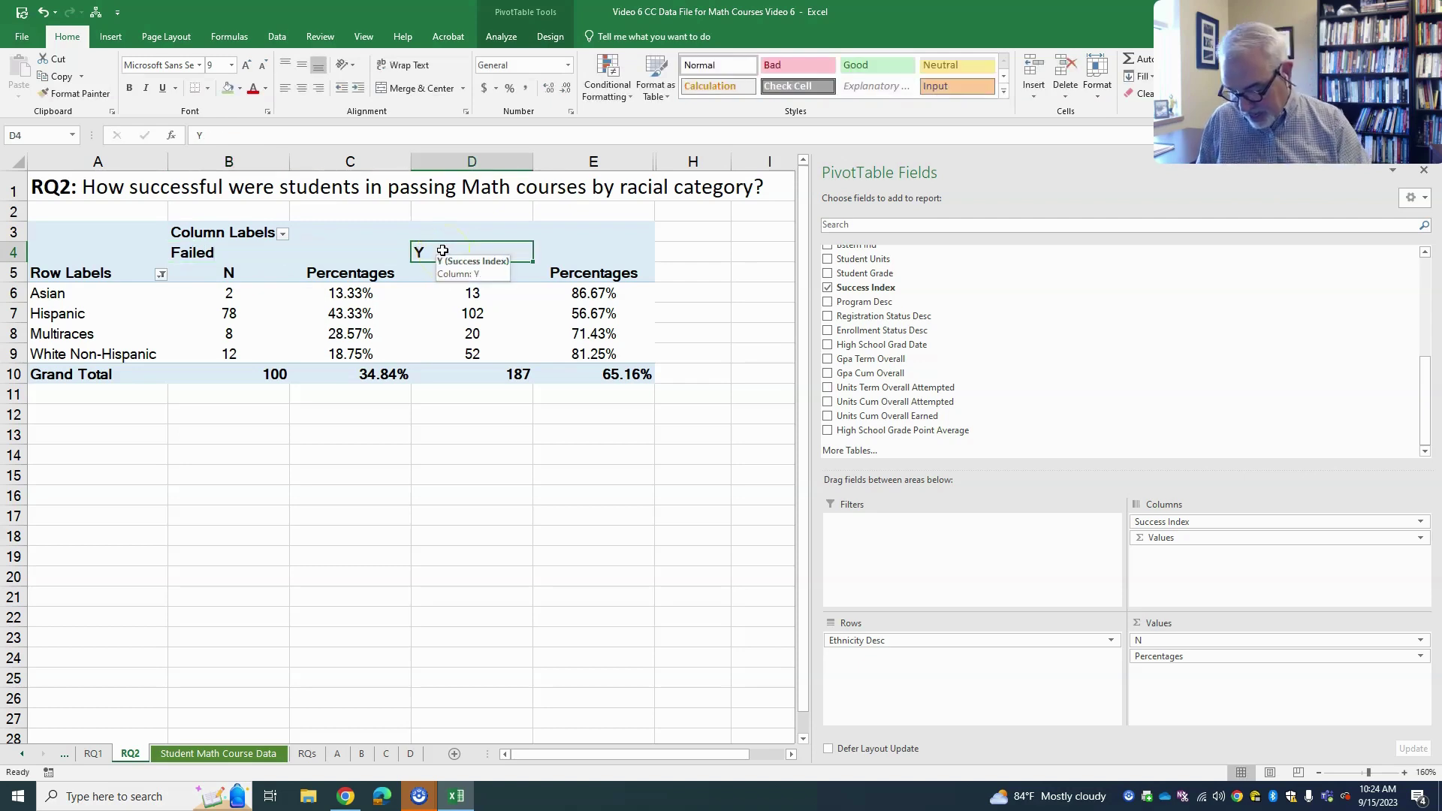
key(BackSpace)
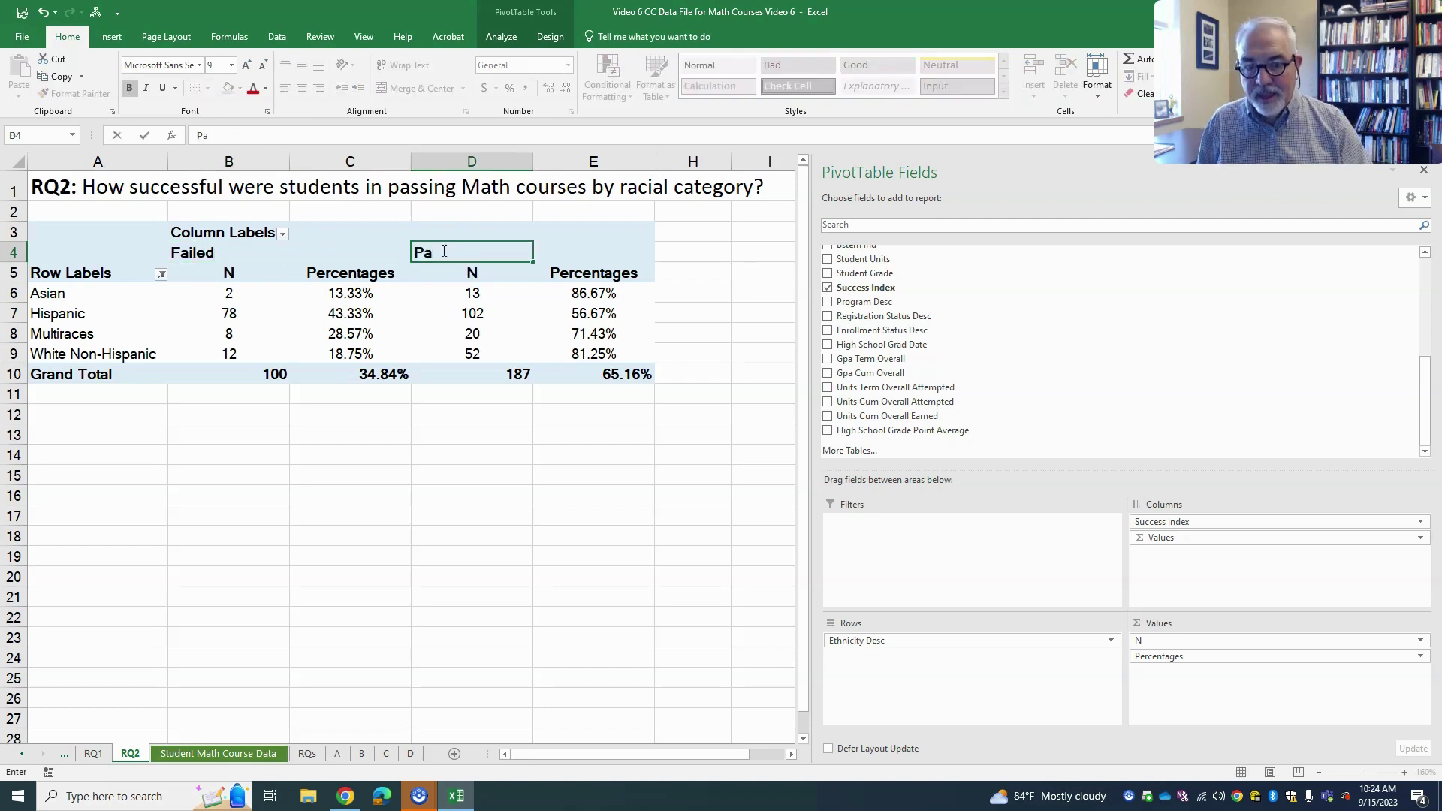
text(Passed)
click(393, 508)
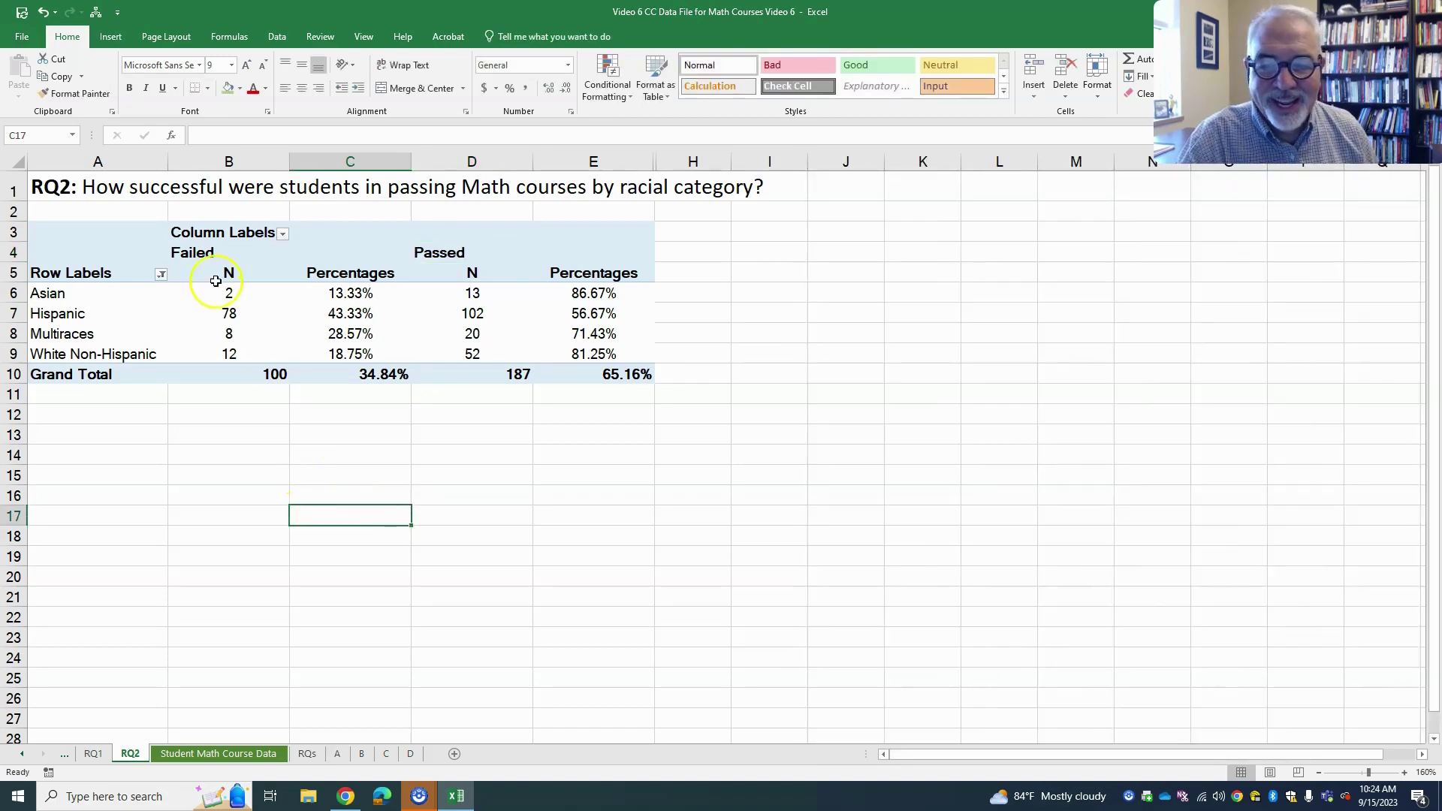
Fill the Failed header cells B4:C5 with light gold and the Passed header cells D4:E5 with light green.
drag(216, 252, 364, 283)
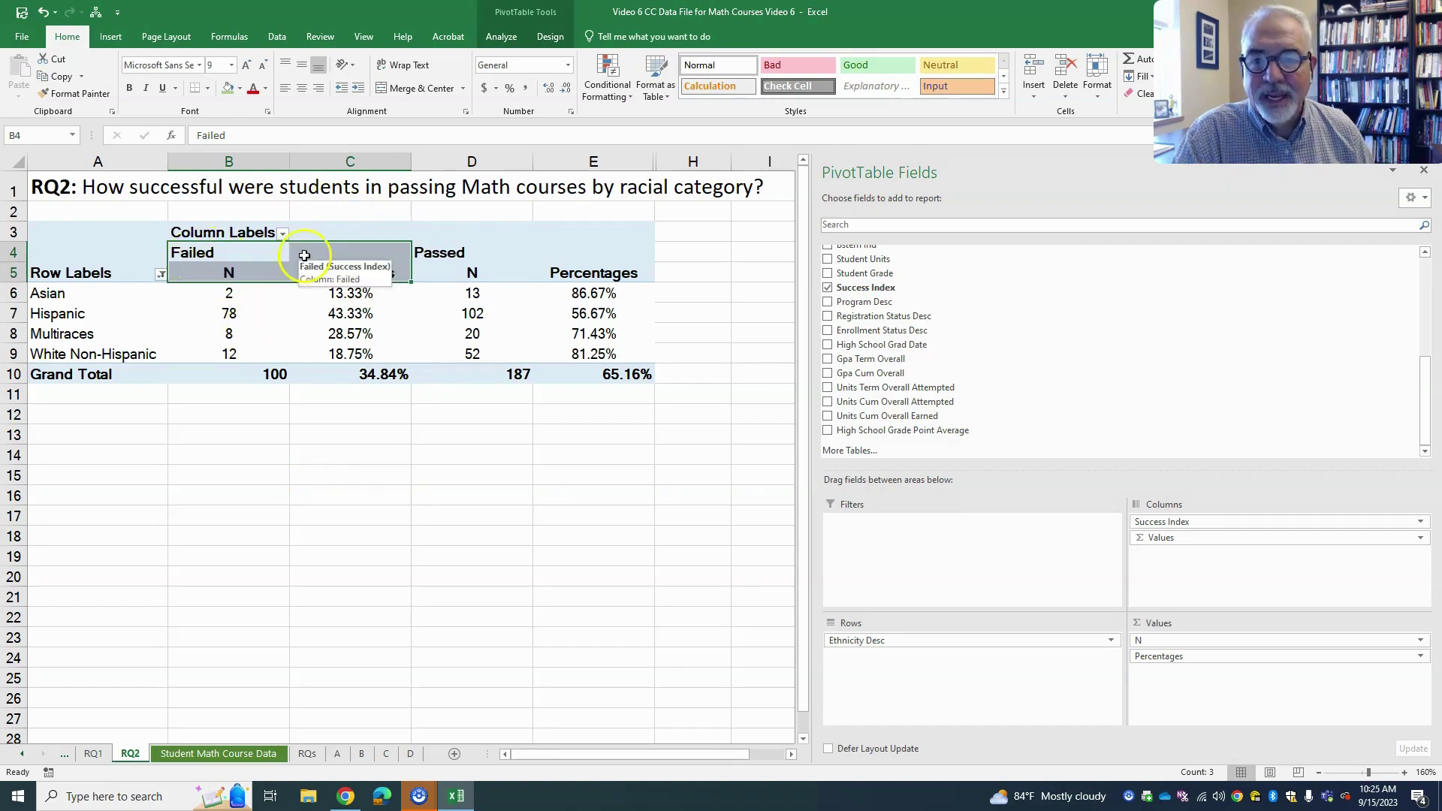
click(240, 92)
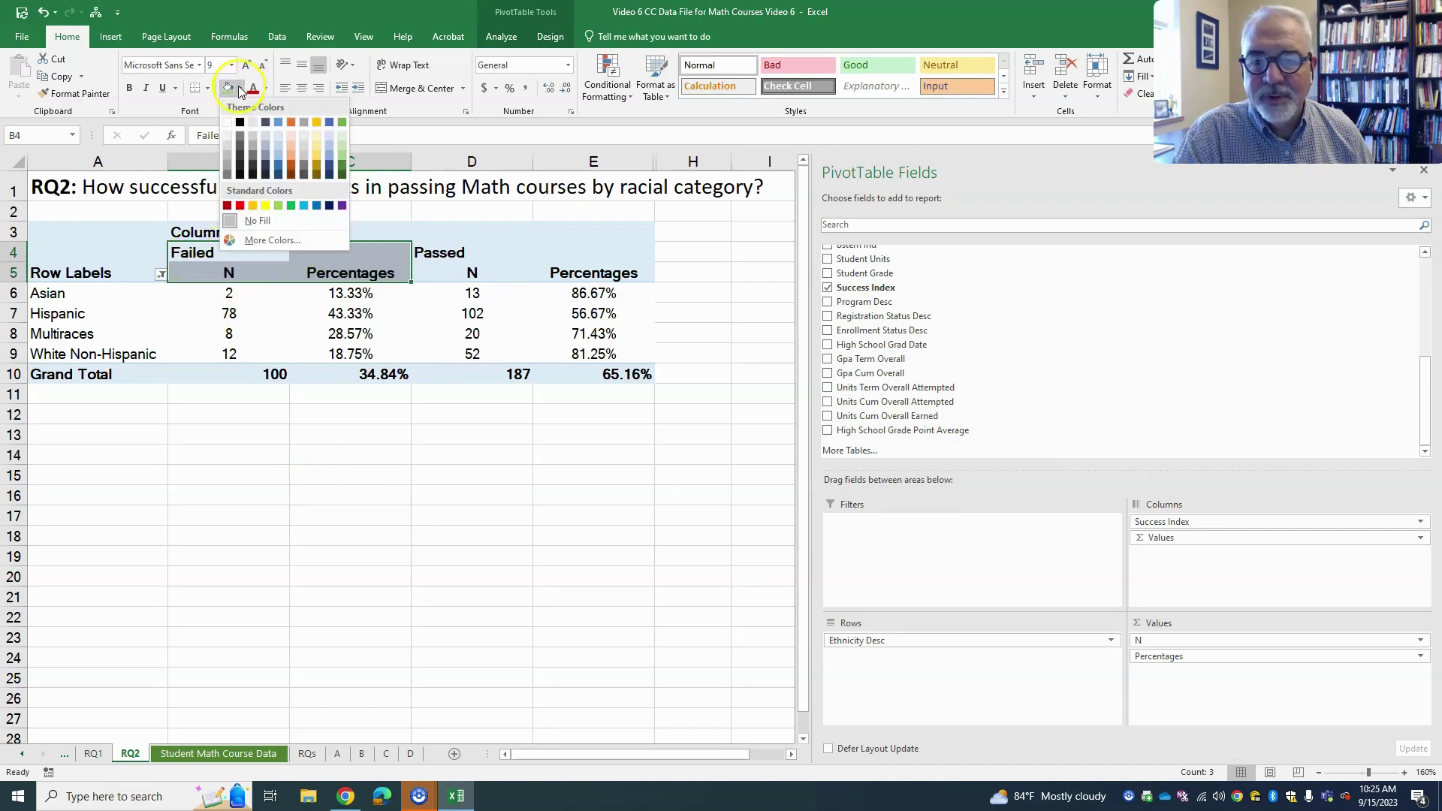
click(316, 138)
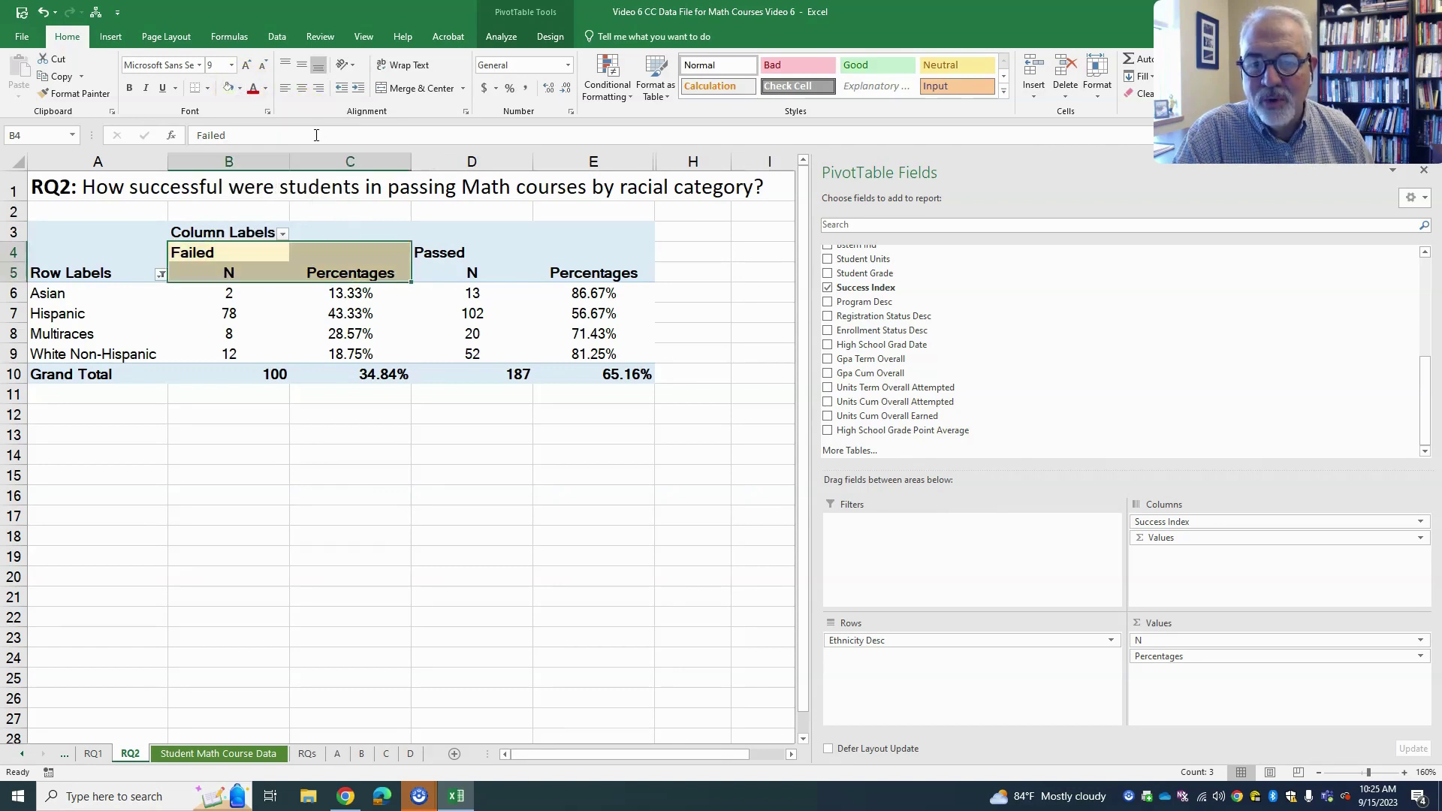
click(446, 245)
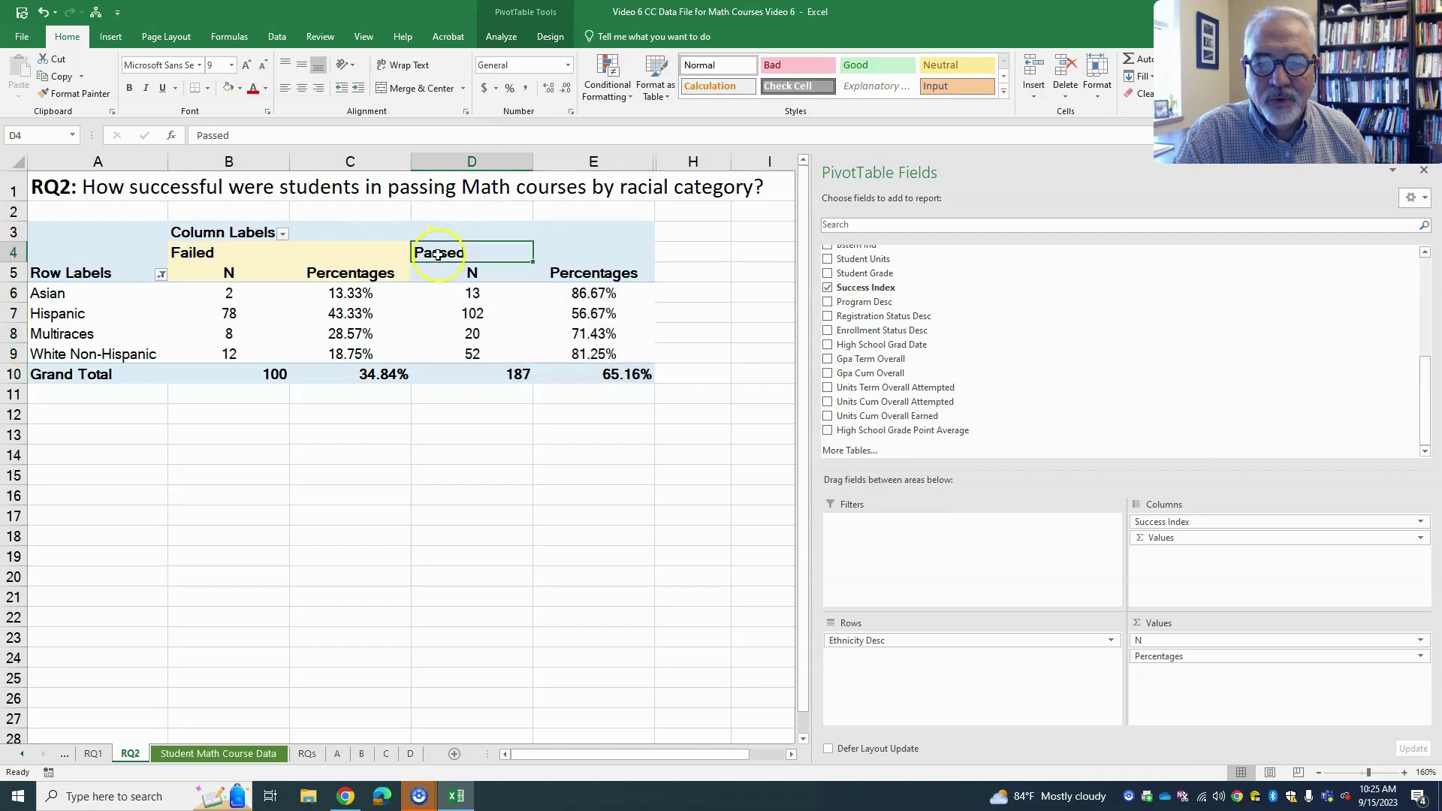
drag(445, 245, 583, 272)
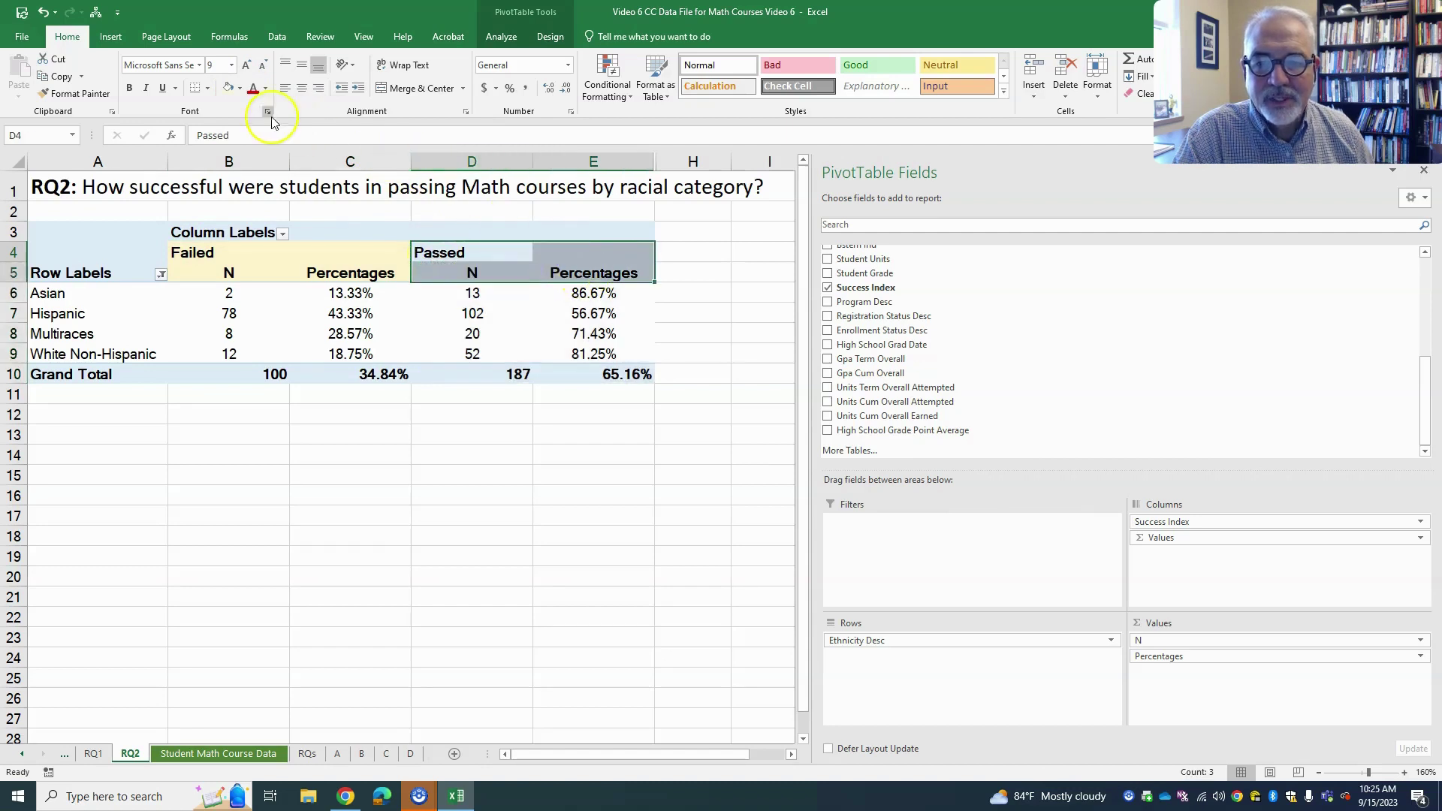
click(240, 90)
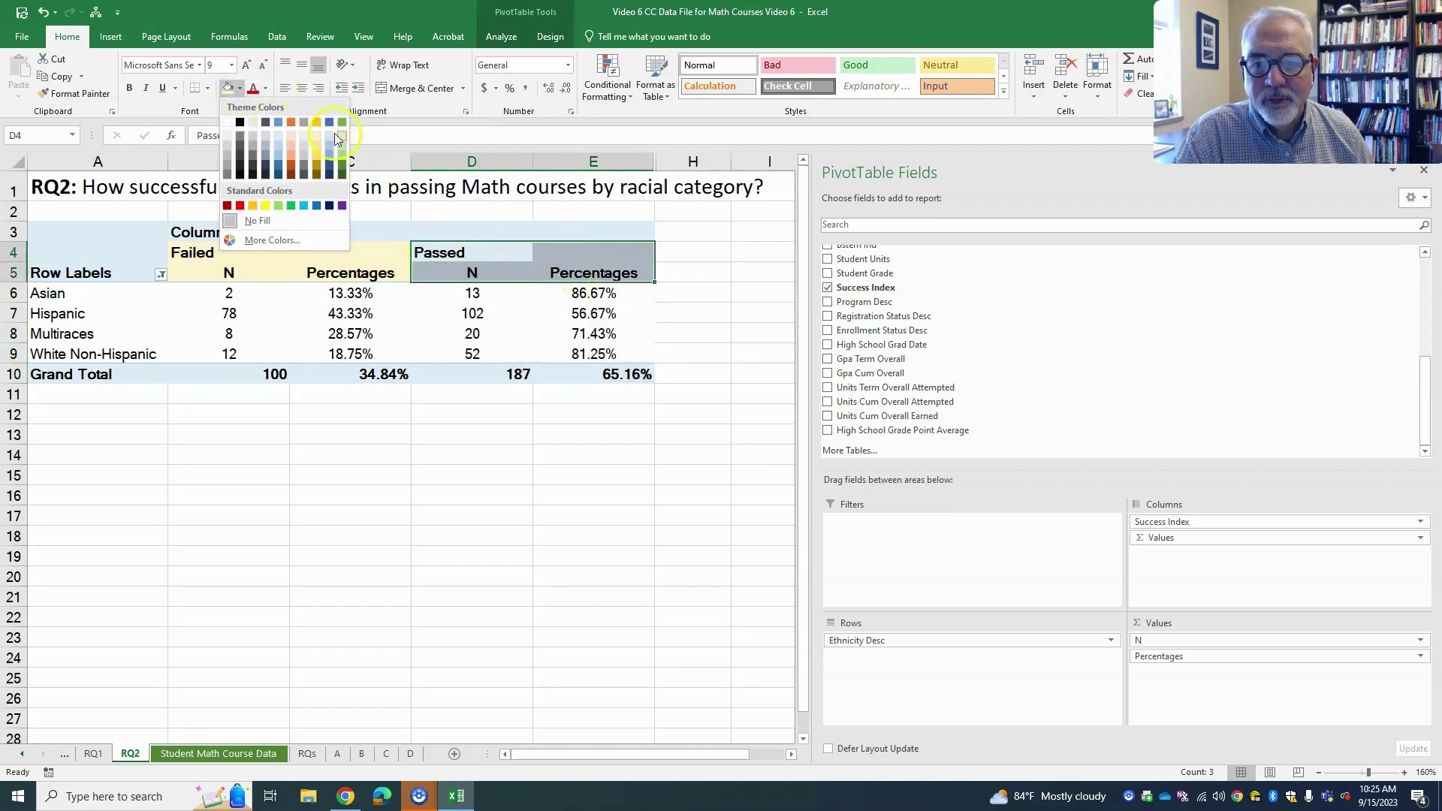
click(343, 159)
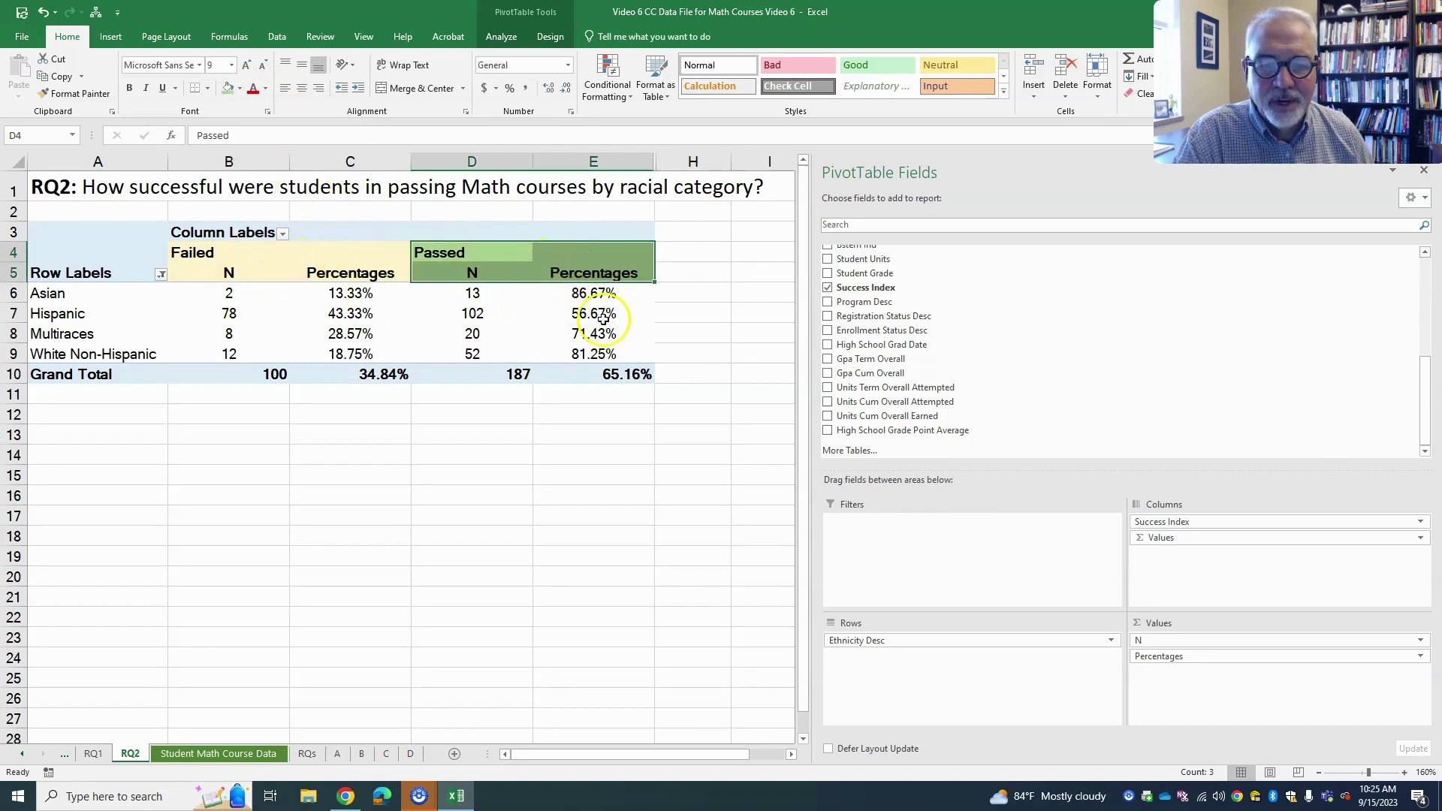
Show the Failed and Passed percentages in C6:C10 and E6:E10 without decimal places.
mouse_move(605, 317)
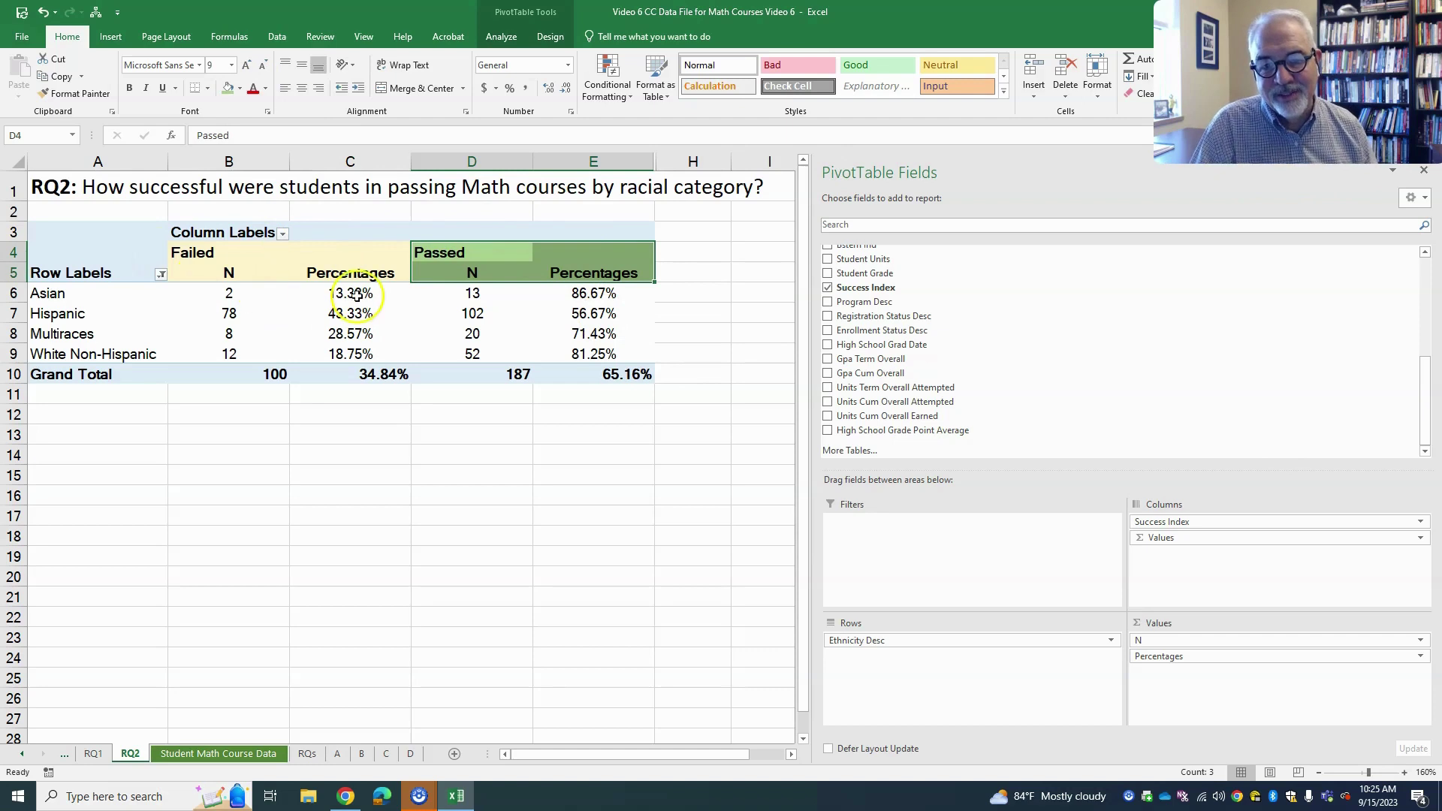
drag(387, 294, 390, 374)
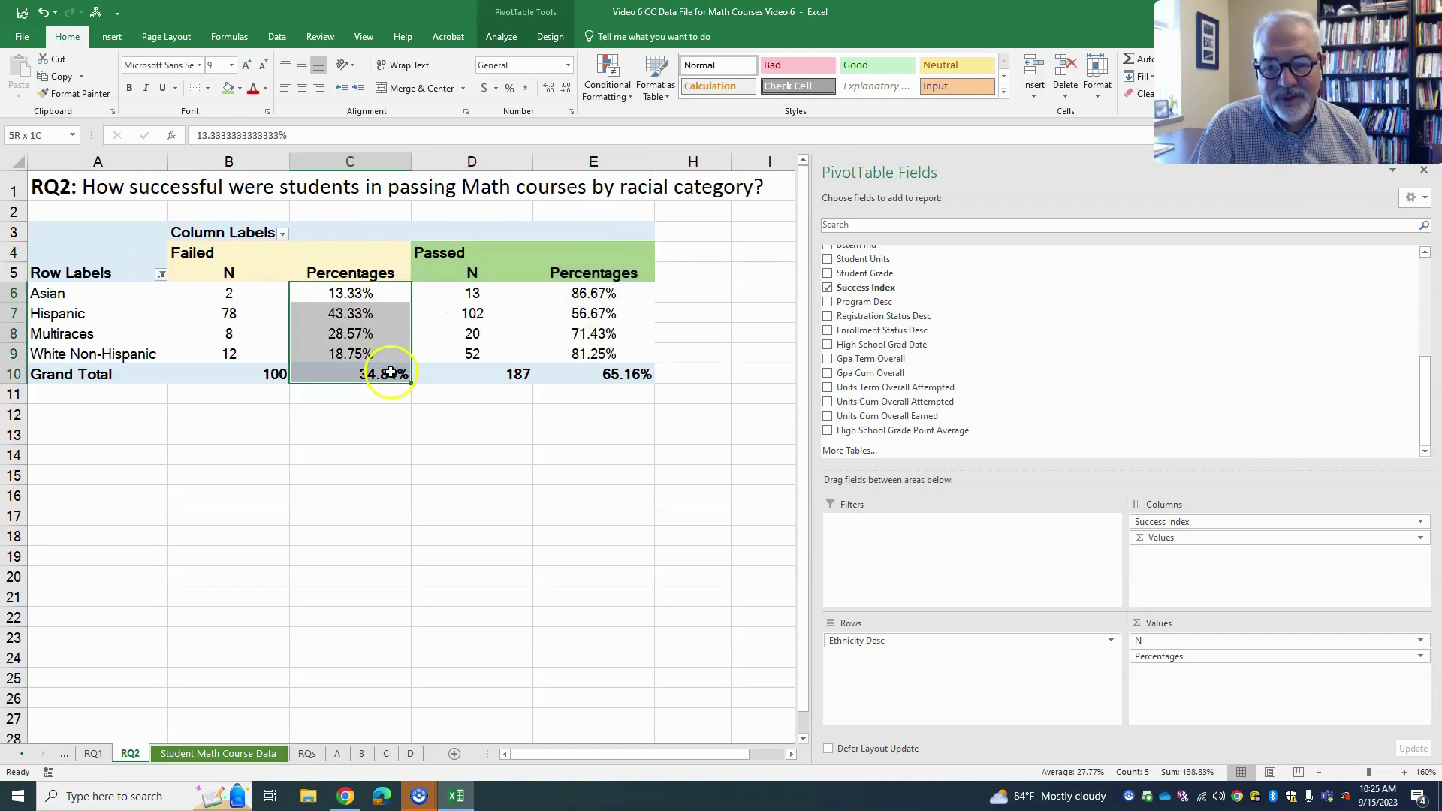
click(566, 88)
click(565, 88)
drag(598, 294, 612, 375)
click(563, 88)
click(563, 87)
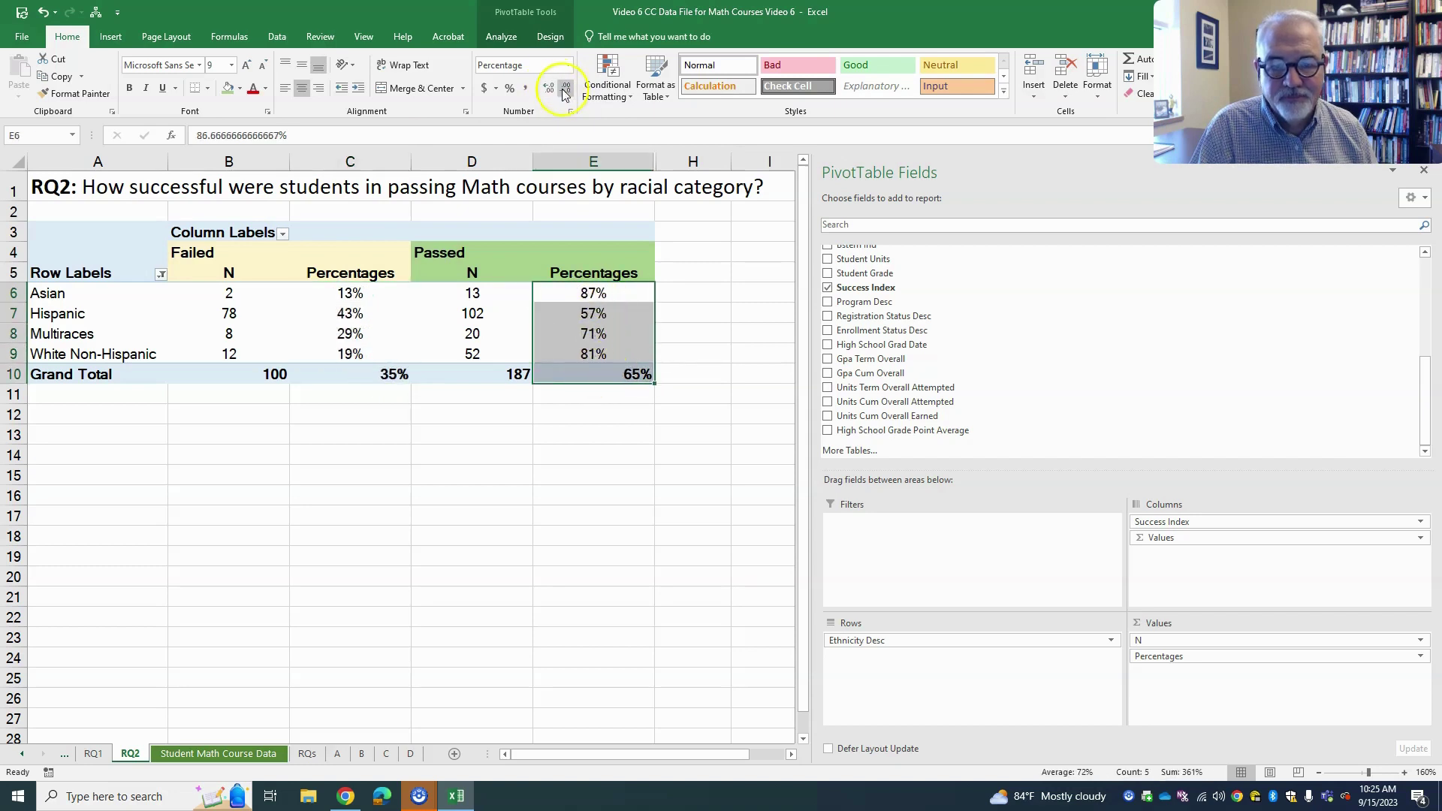
Compare the failed and passed results across the racial categories, including the Hispanic row.
click(367, 295)
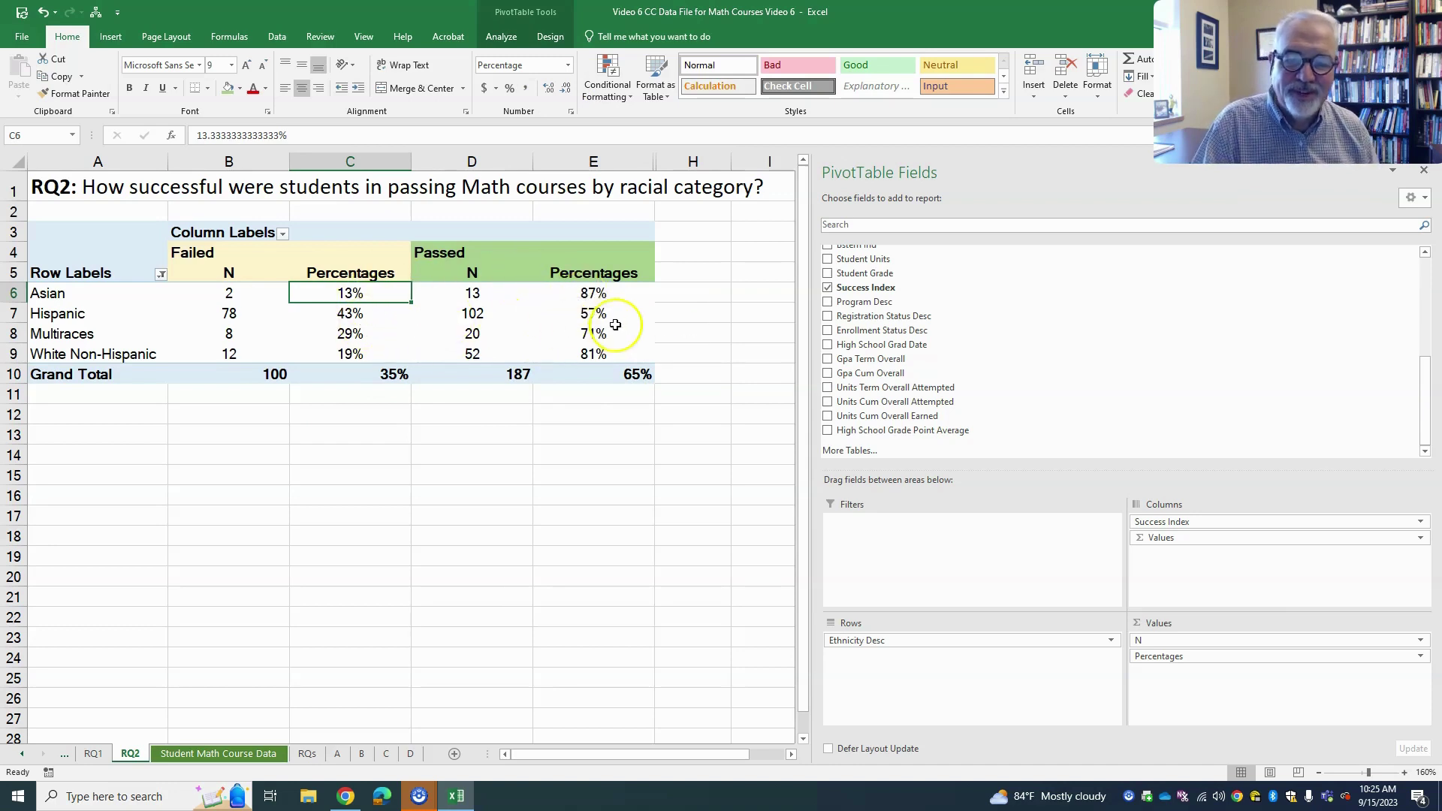
click(543, 244)
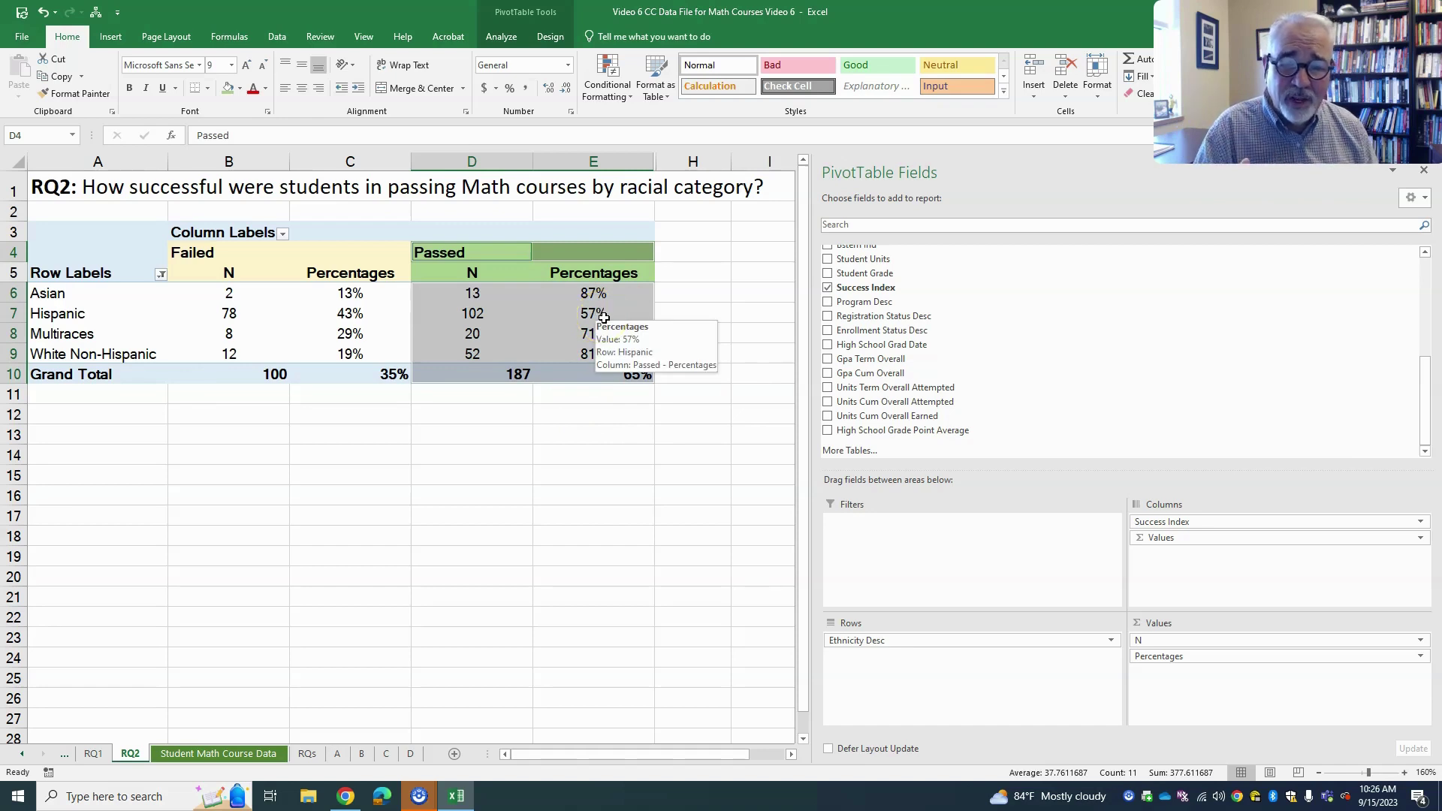
drag(83, 314, 609, 317)
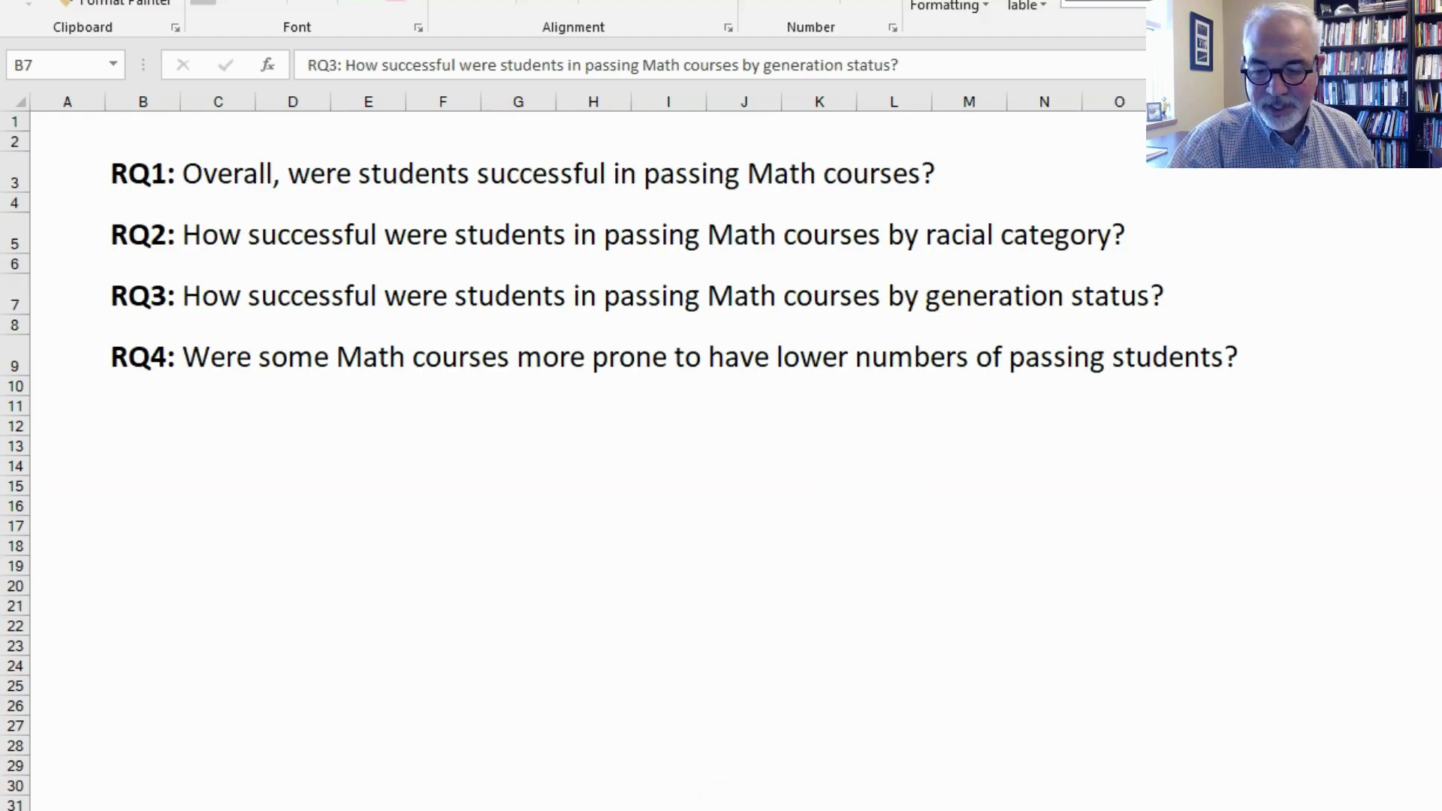
Check which generation status categories the Smcccd First Gen column contains on the Student Math Course Data sheet, leaving all selected.
click(220, 754)
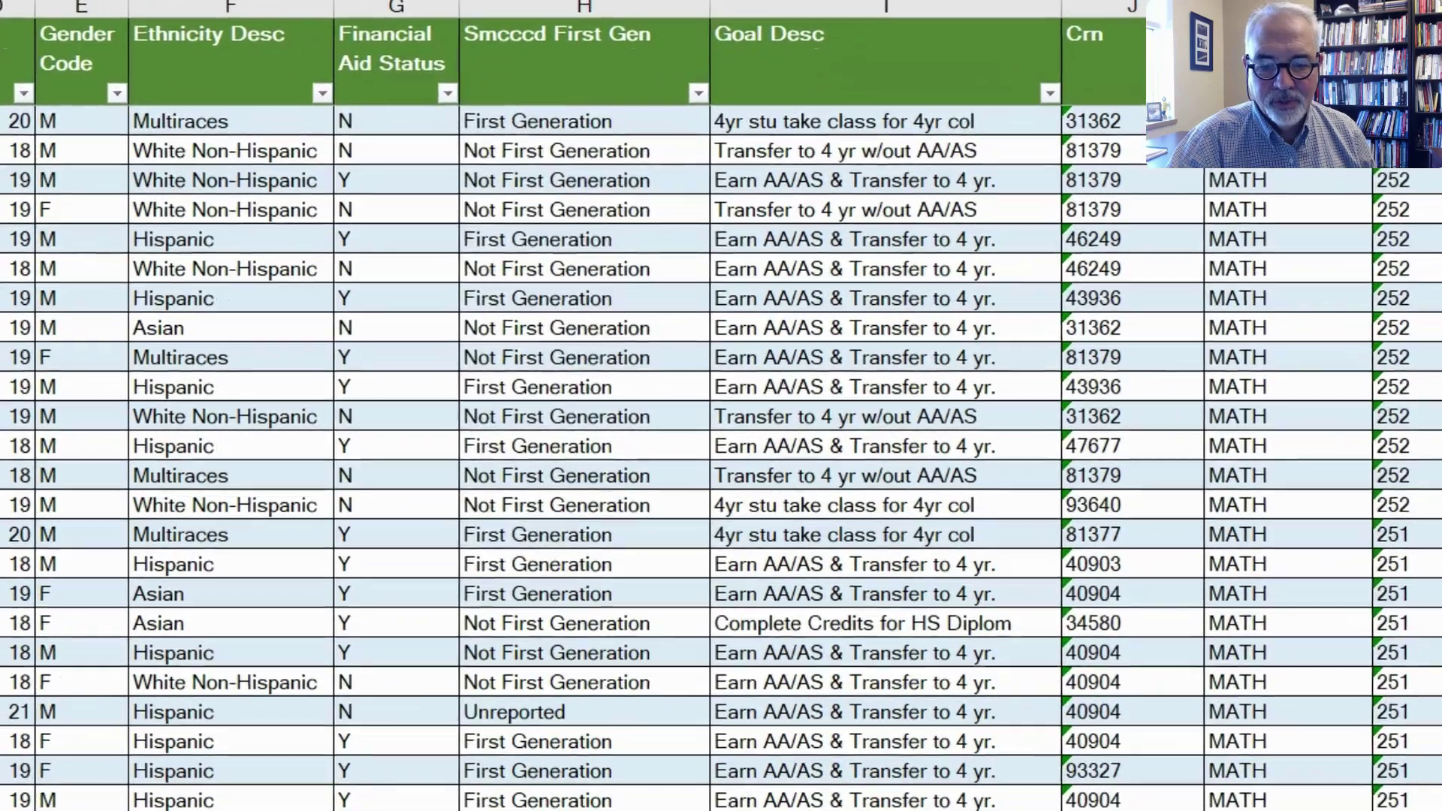
click(706, 214)
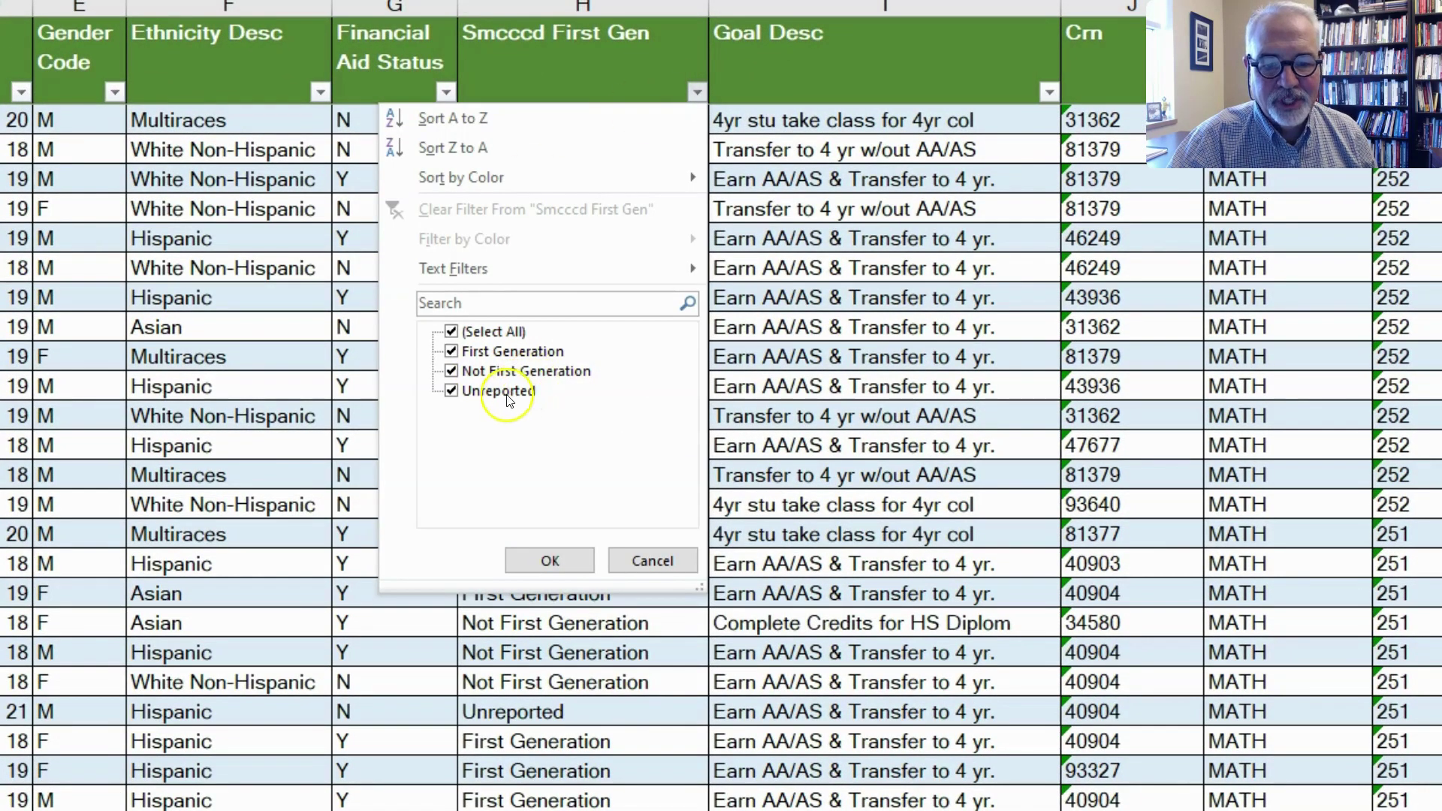
click(566, 559)
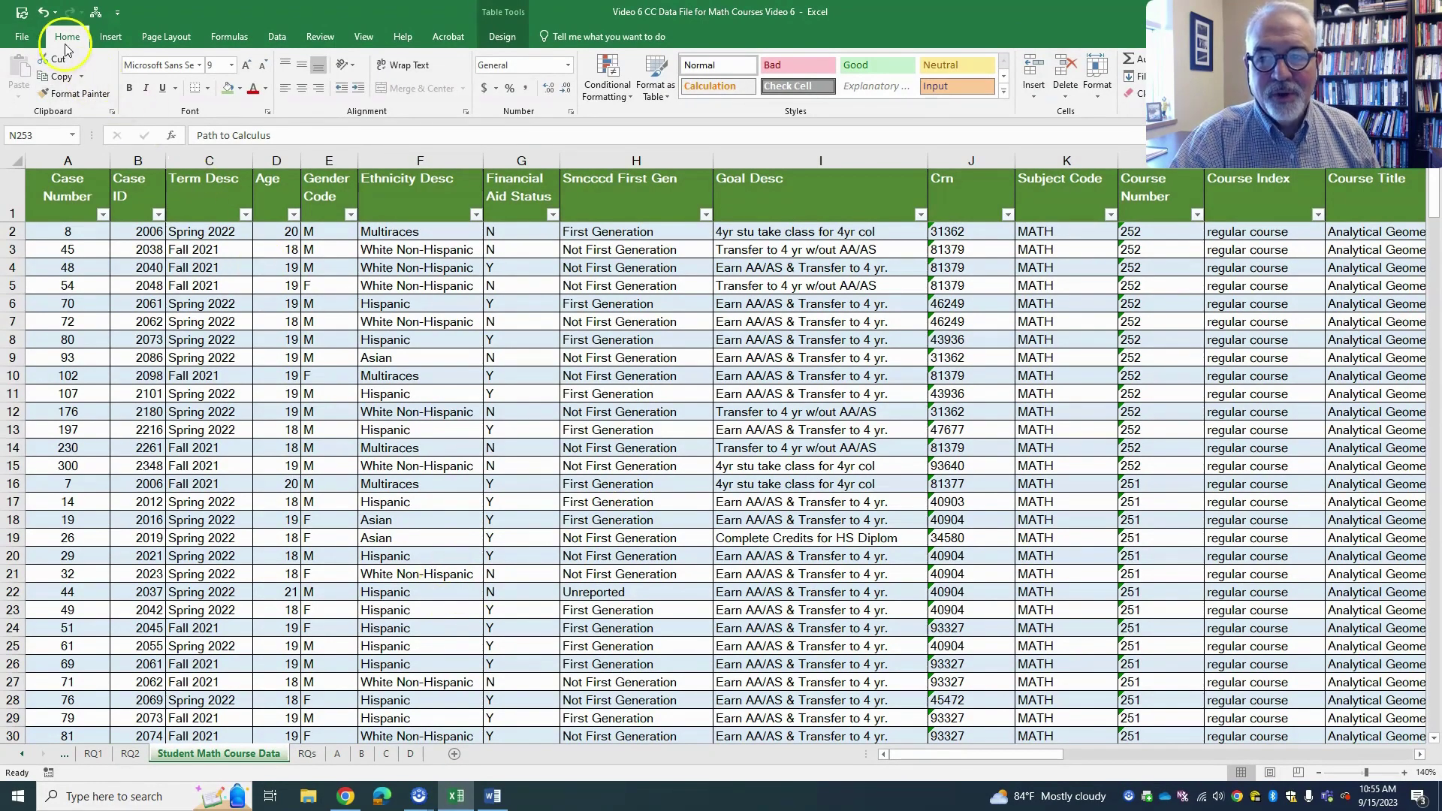
Copy the entire RQ2 sheet, including its question title and the racial category PivotTable.
click(107, 37)
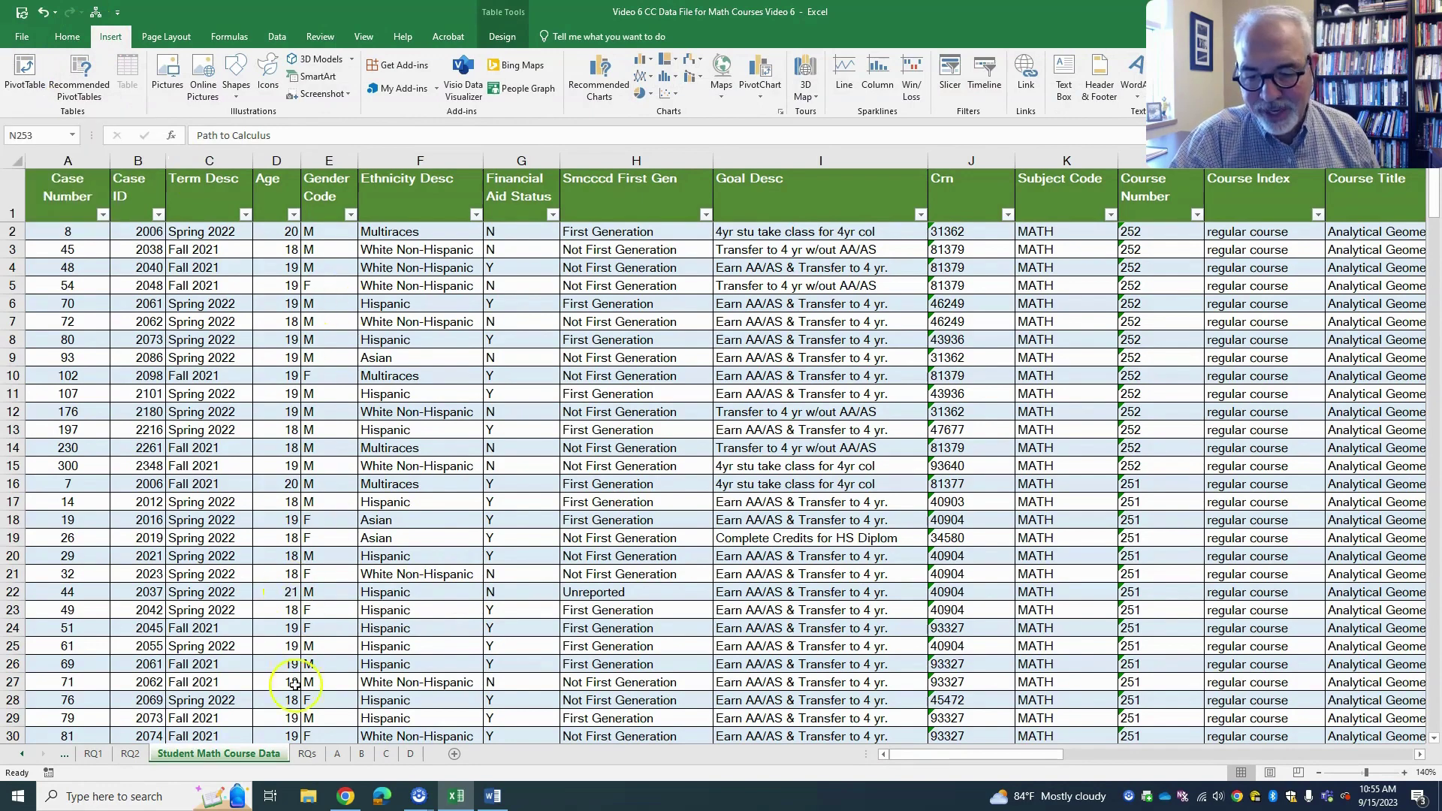
click(130, 755)
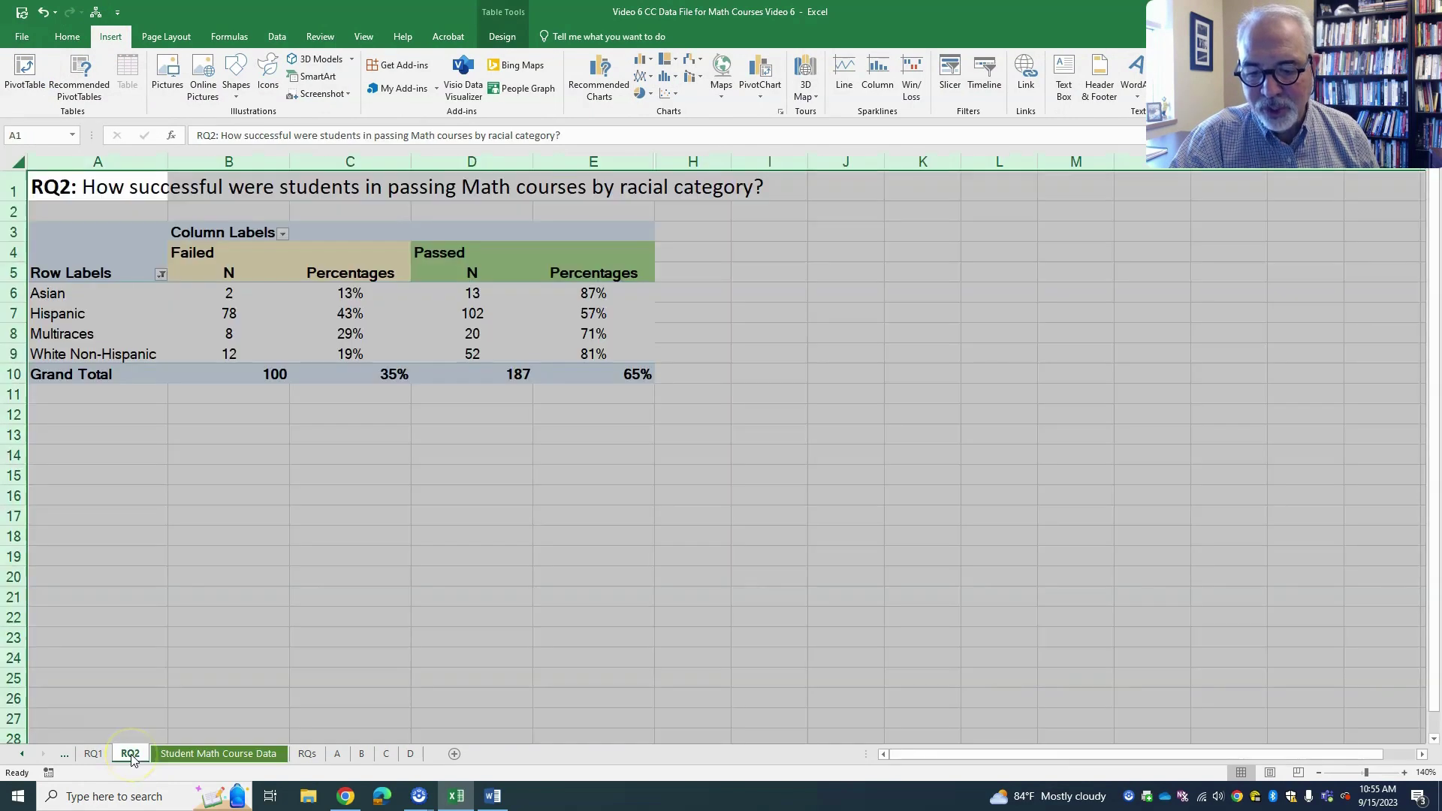
click(136, 697)
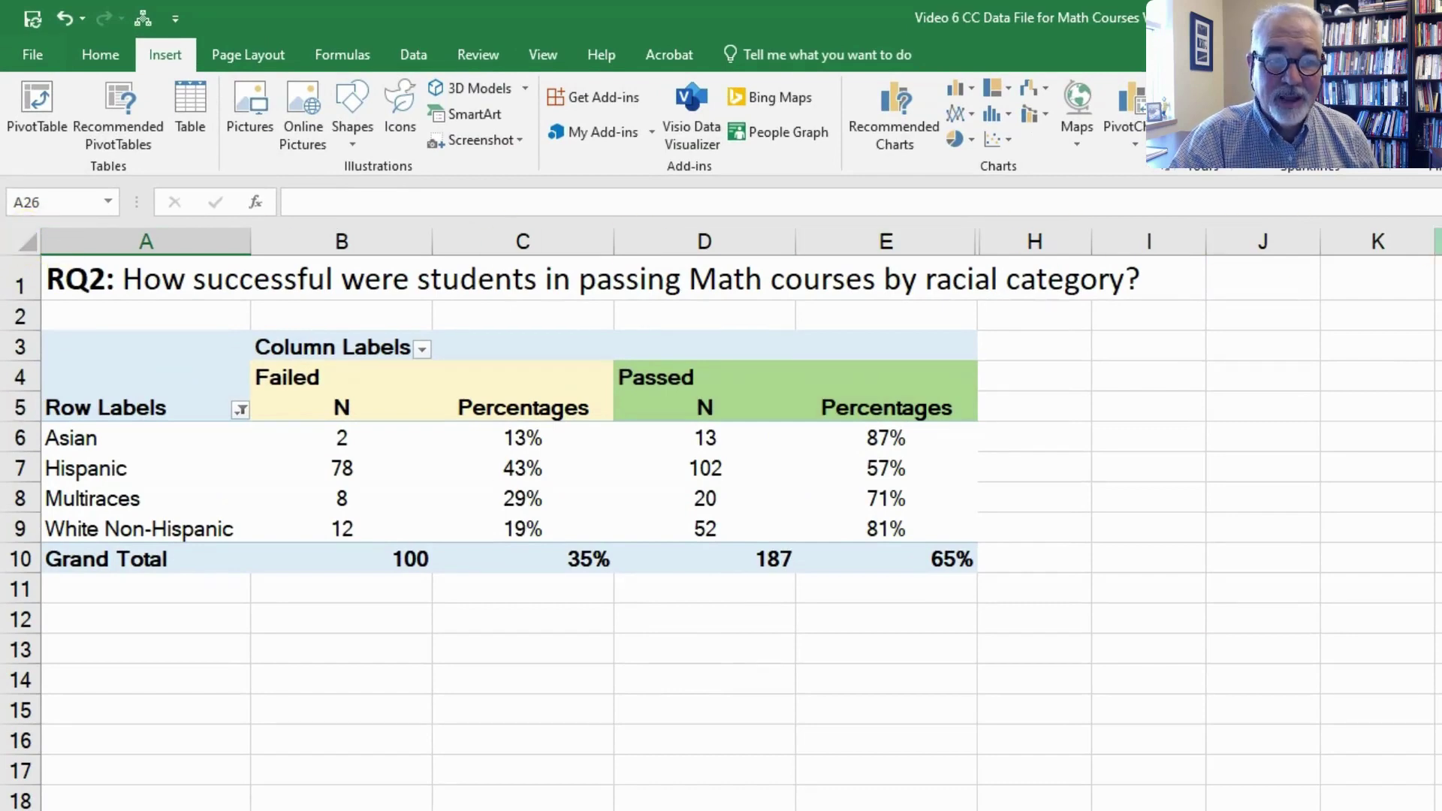
click(28, 241)
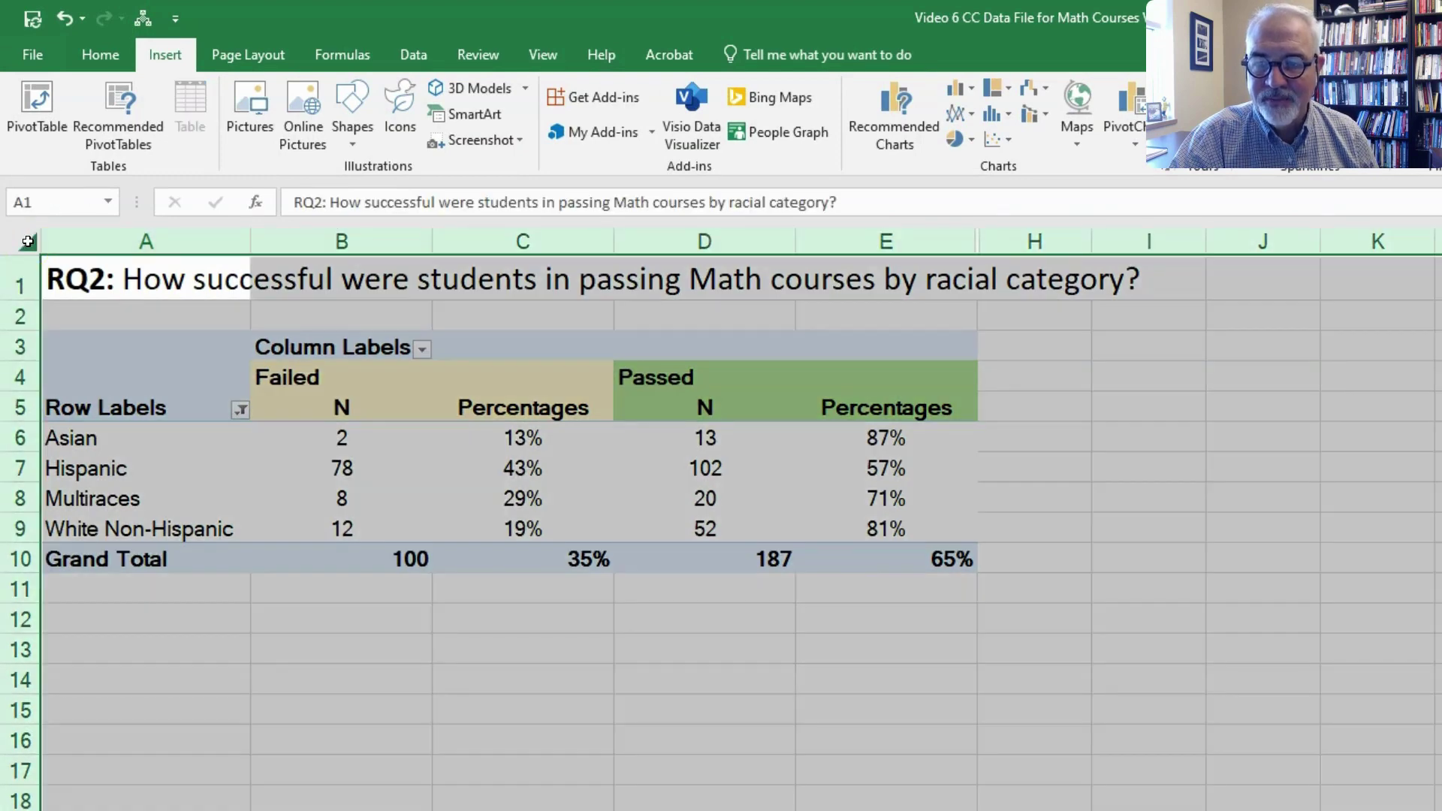
right_click(99, 319)
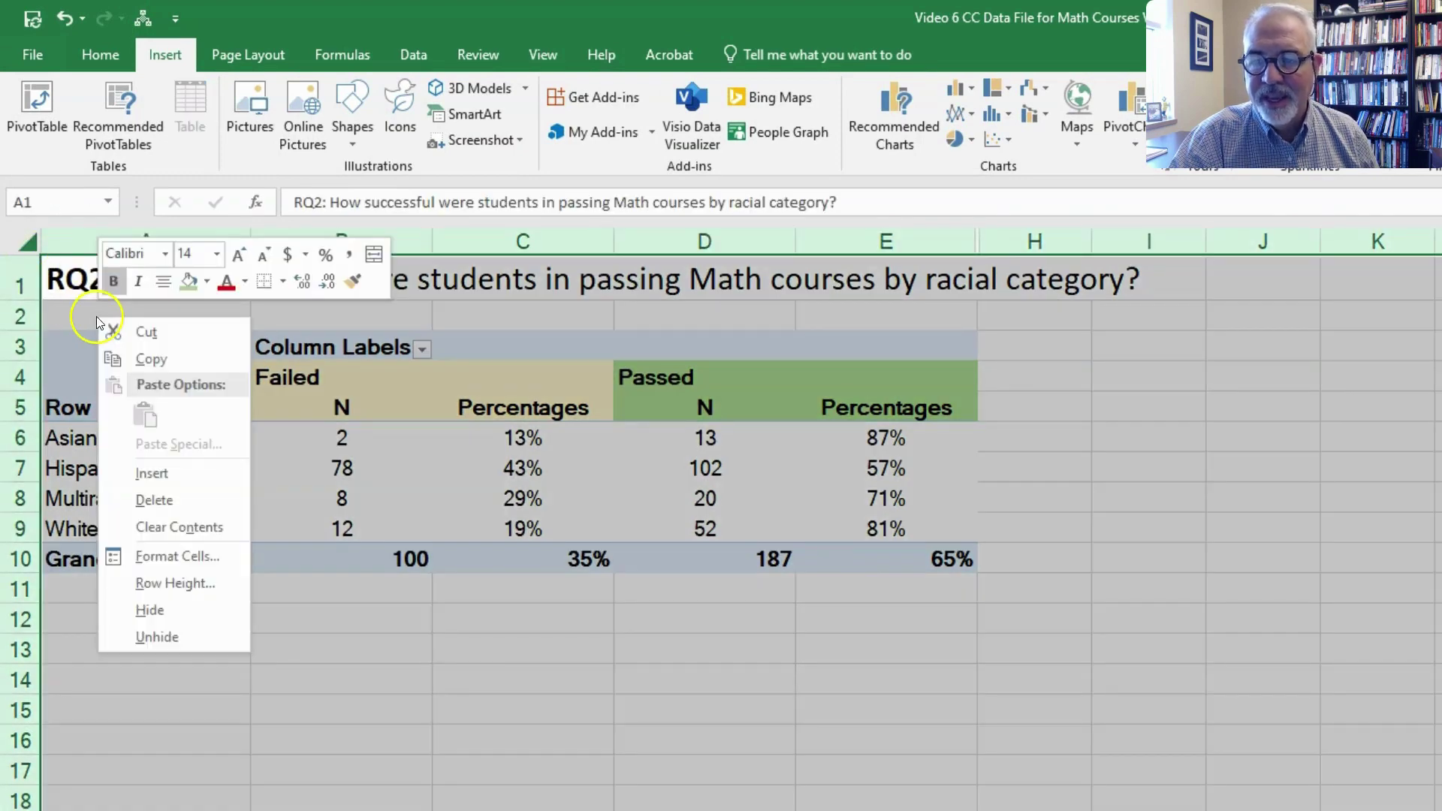
click(140, 364)
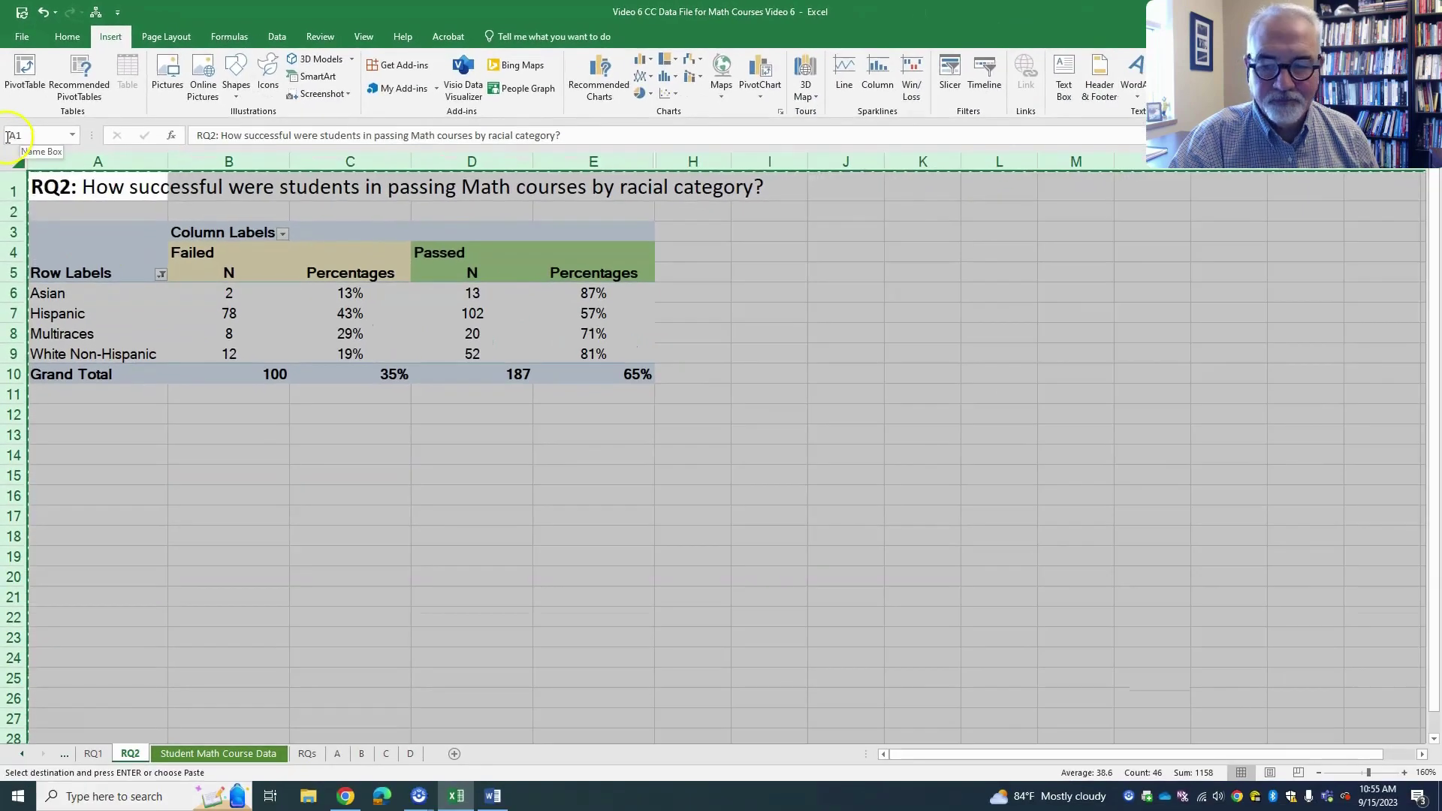
Add a new worksheet and paste the copied RQ2 sheet over all of its cells, keeping the PivotTable live.
click(454, 755)
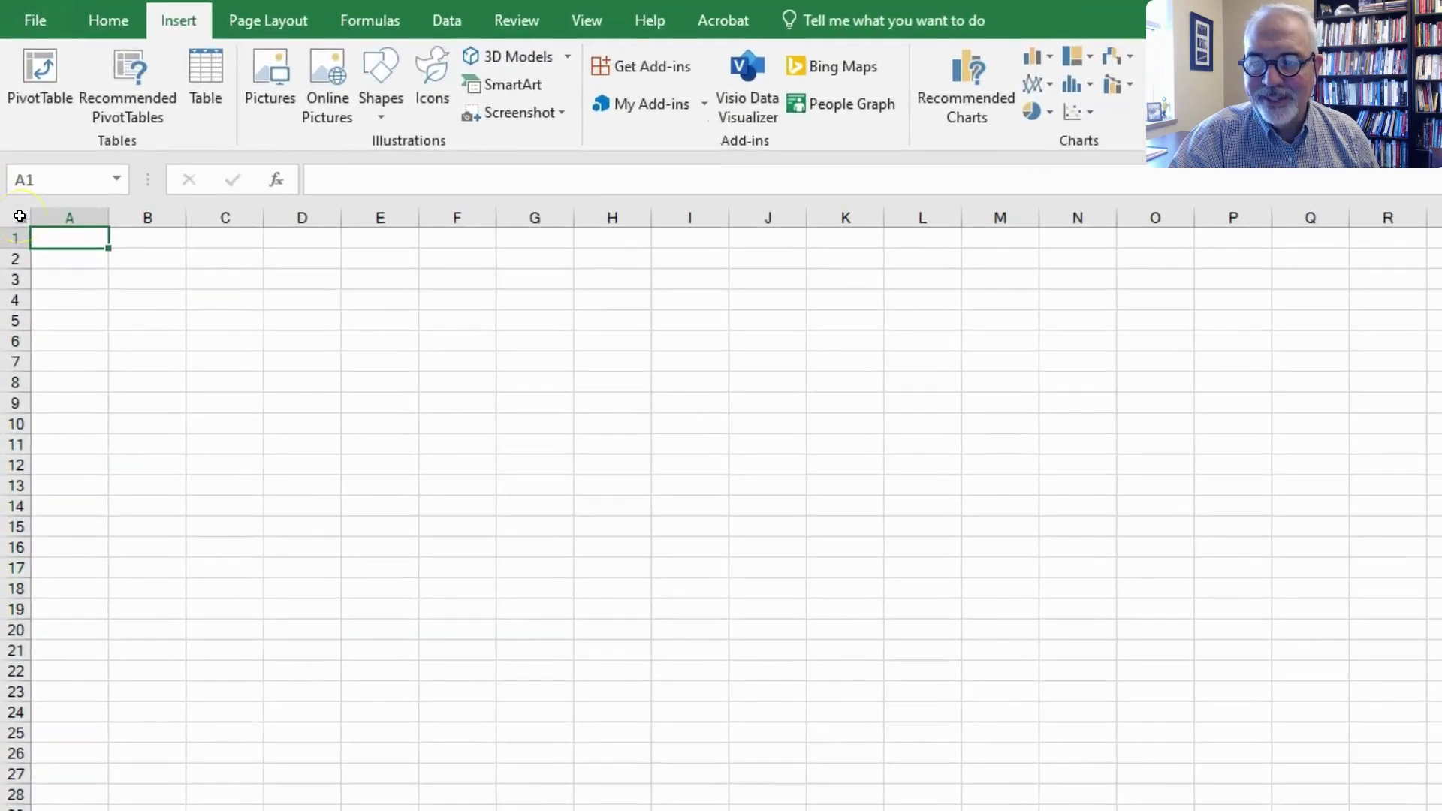
click(12, 157)
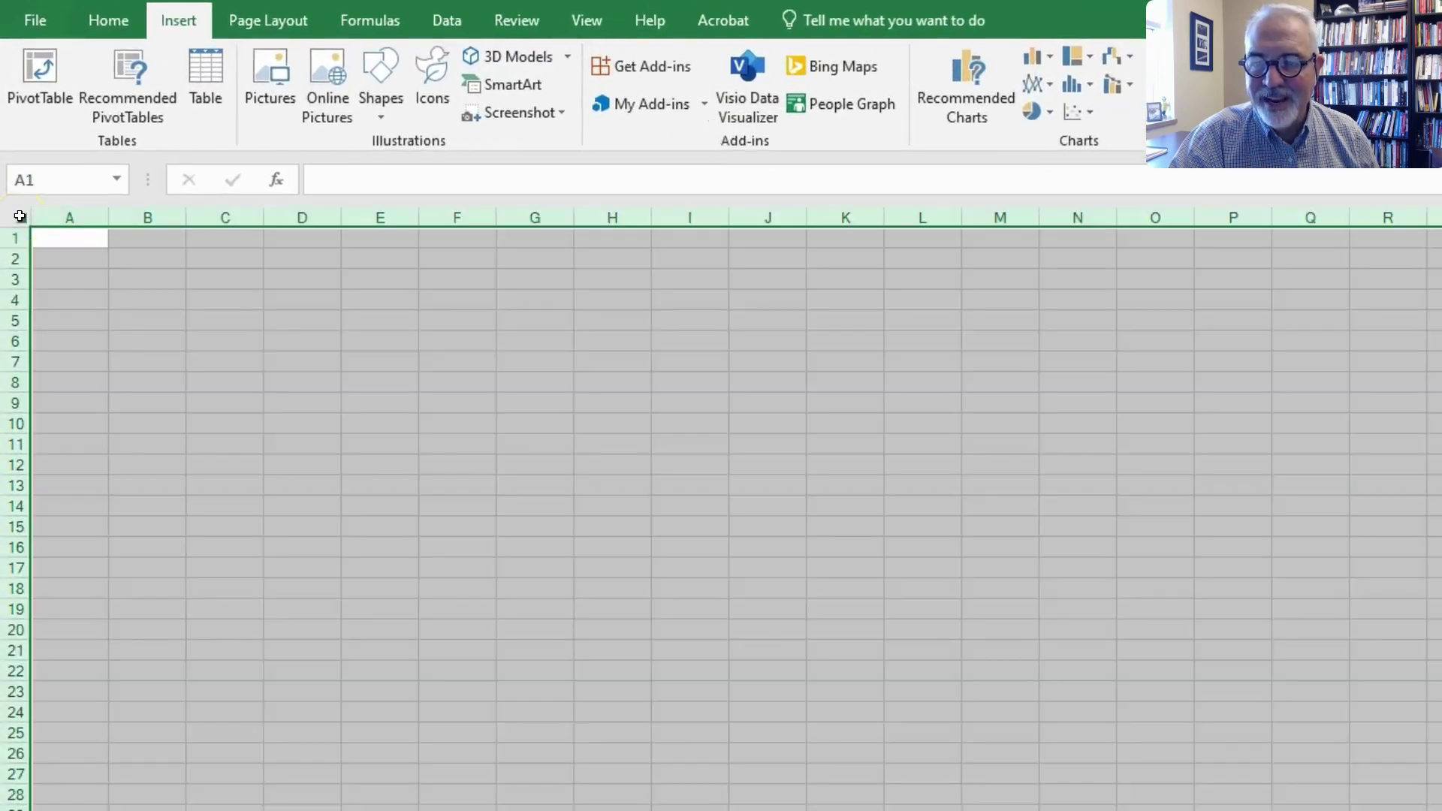
click(21, 216)
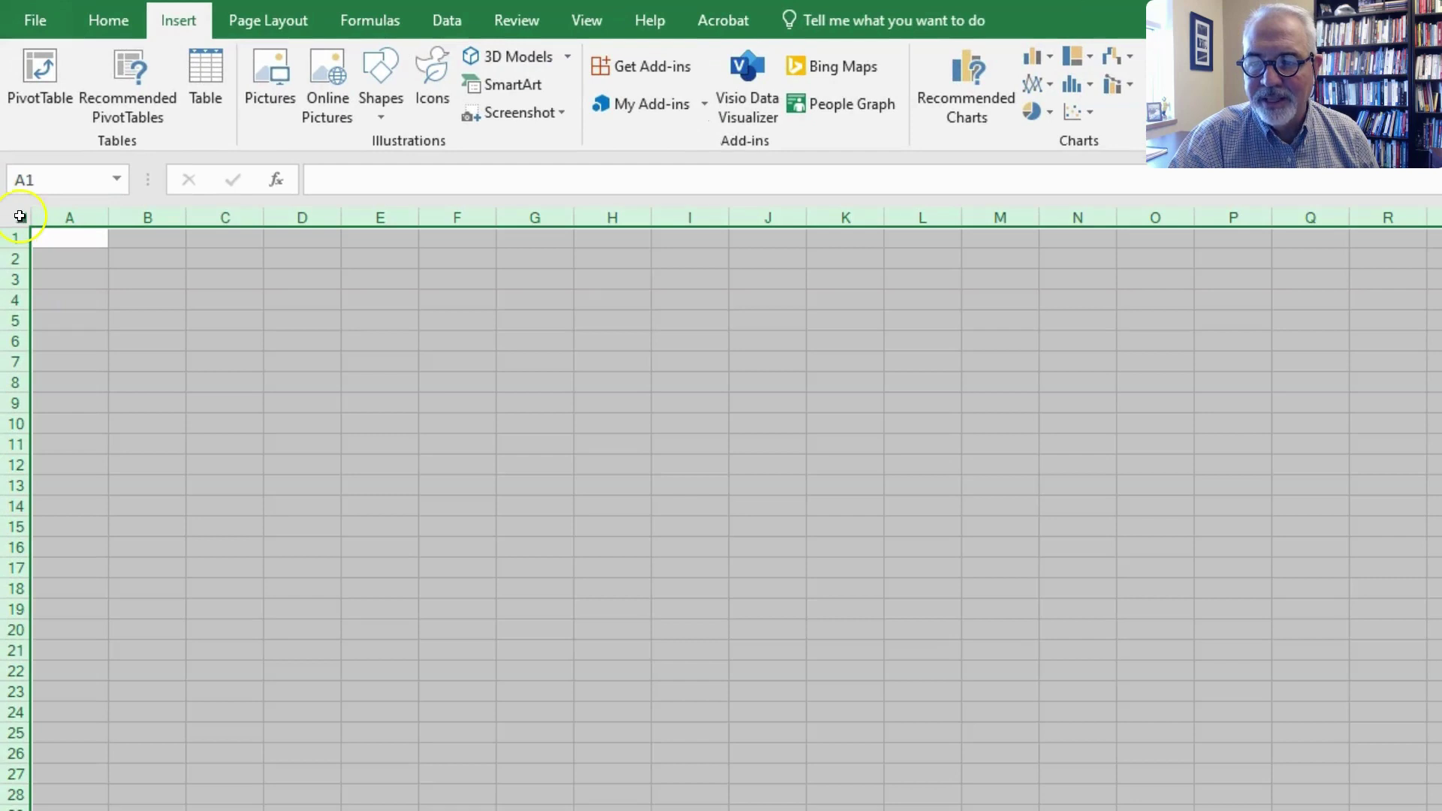
right_click(74, 263)
click(124, 366)
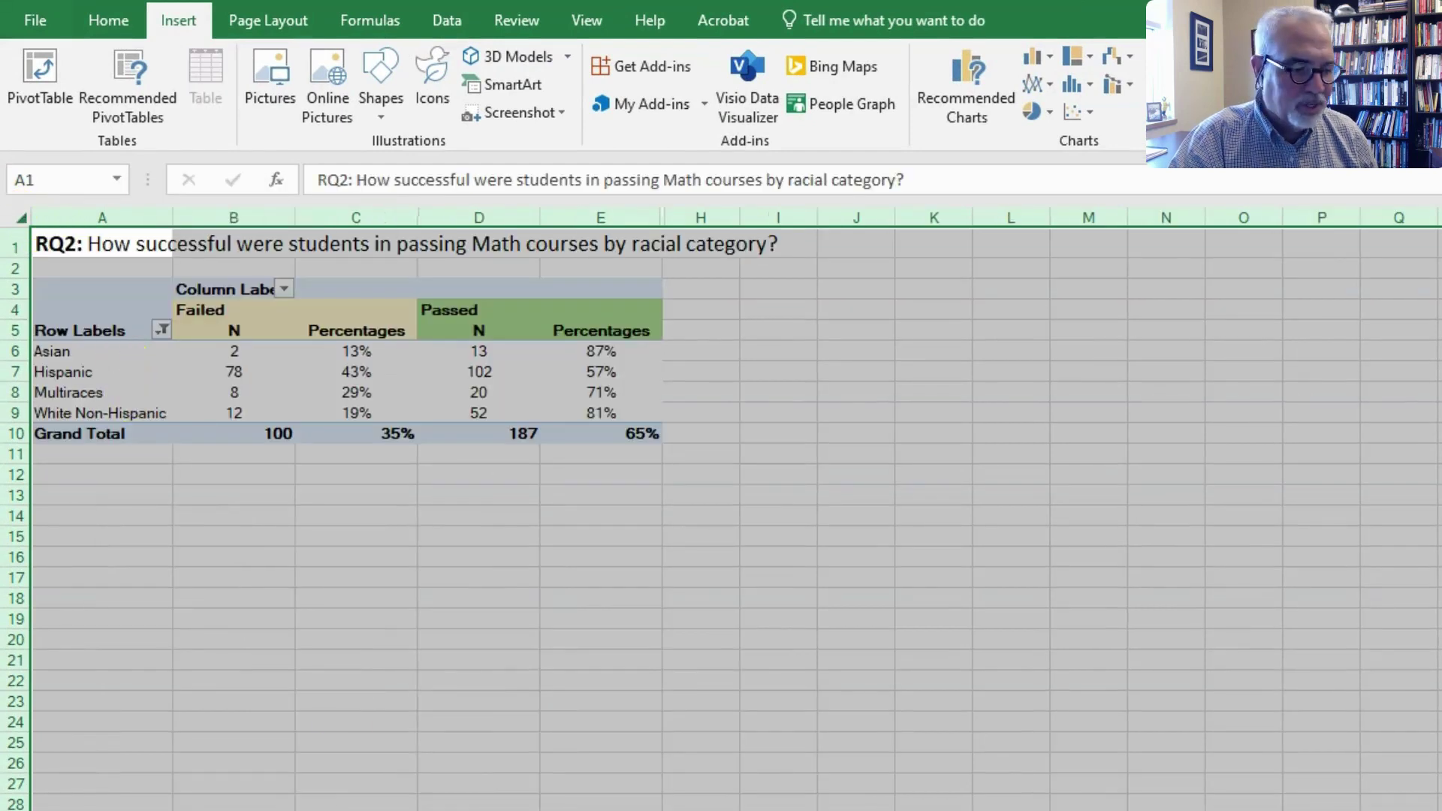
scroll(722, 511, up, 3)
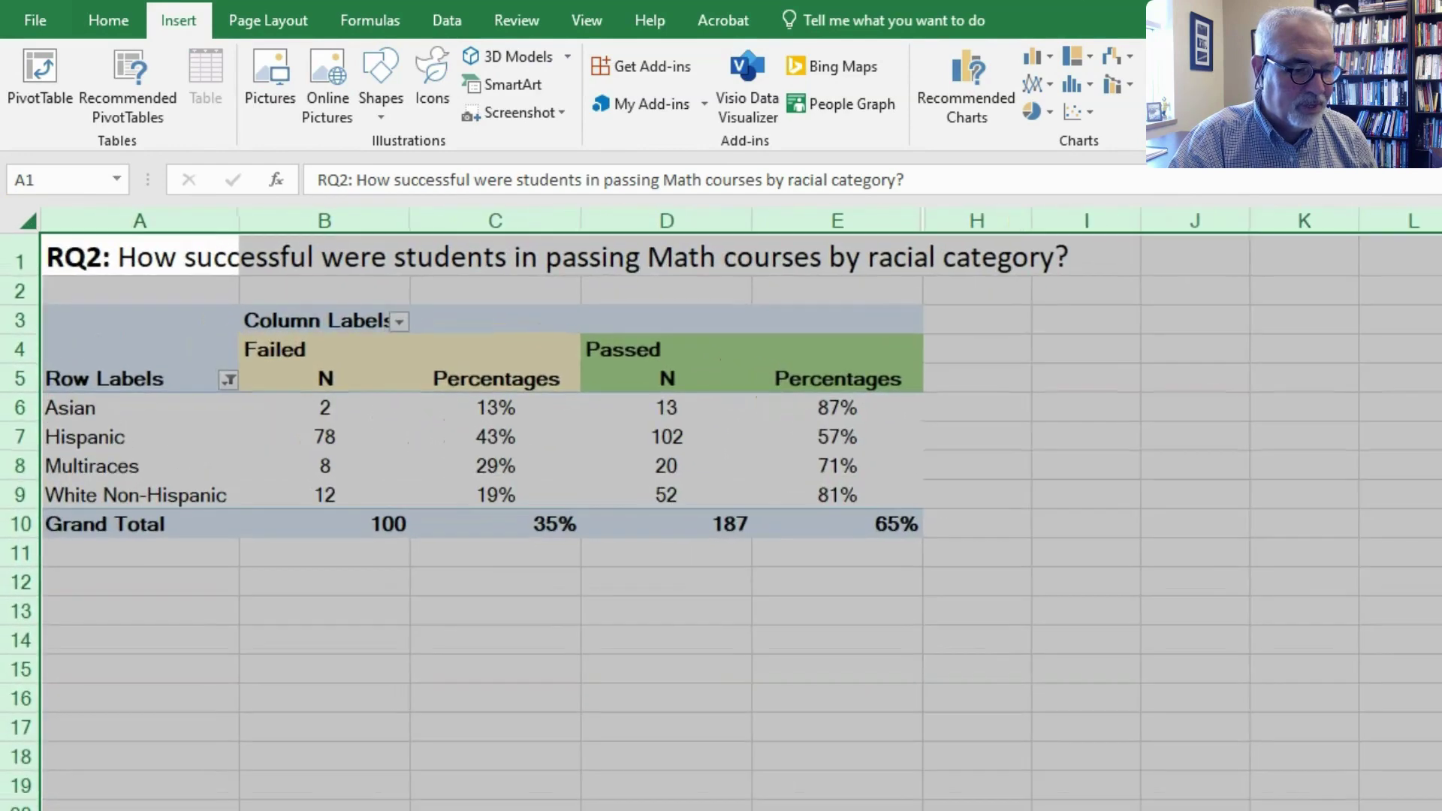
scroll(721, 511, up, 1)
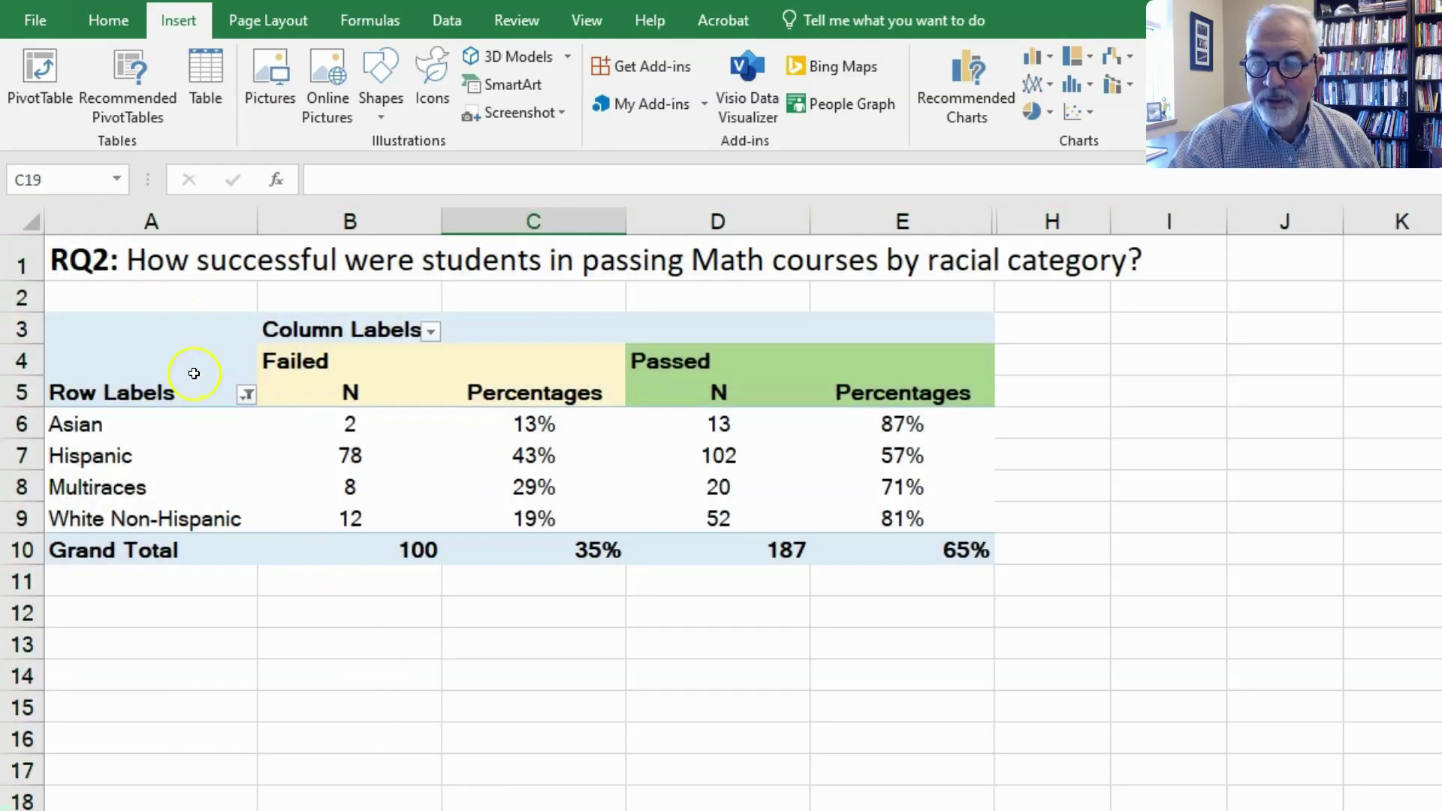
click(194, 369)
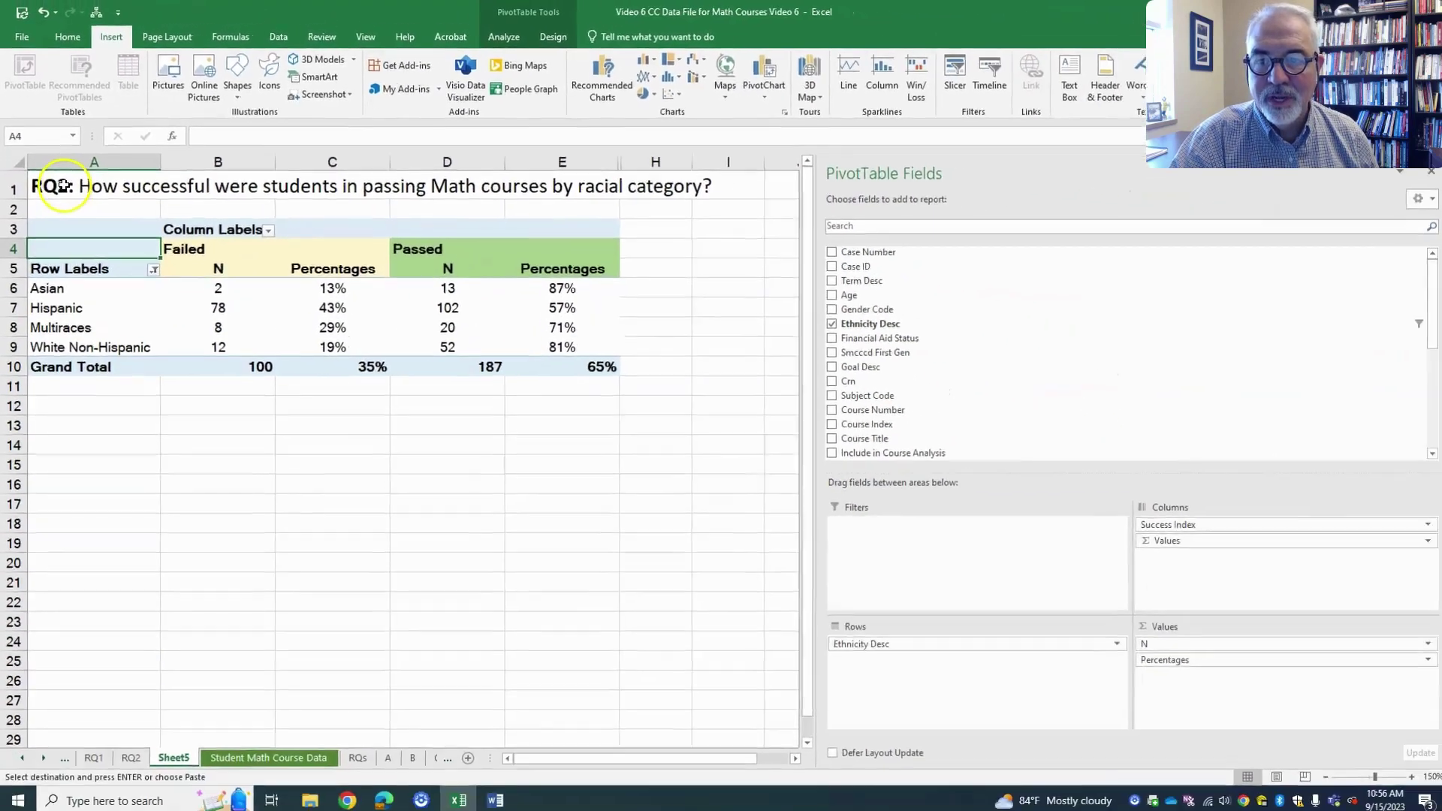
Replace the title in A1 of the new sheet with the RQ3 generation status question copied from the RQs sheet.
click(121, 245)
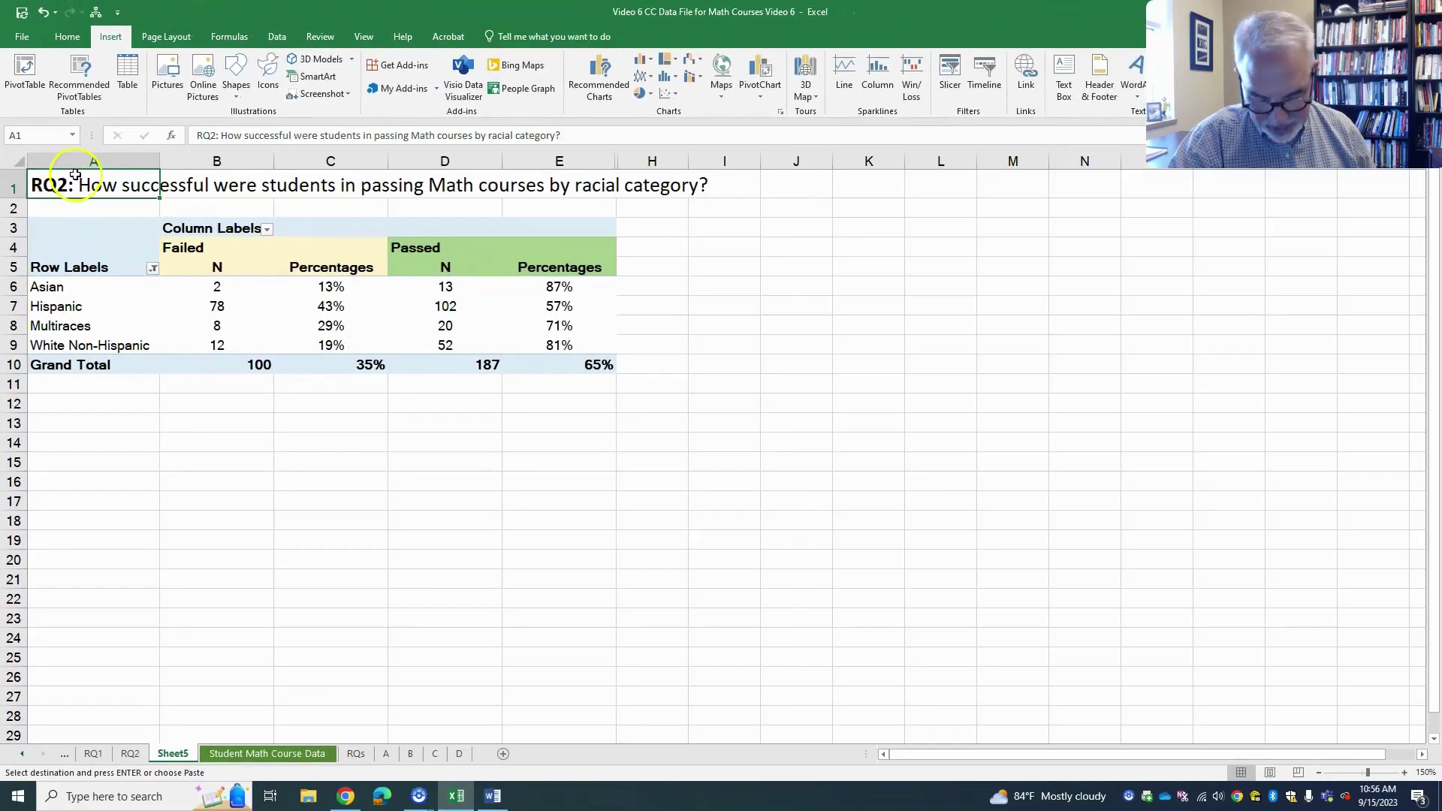
key(Delete)
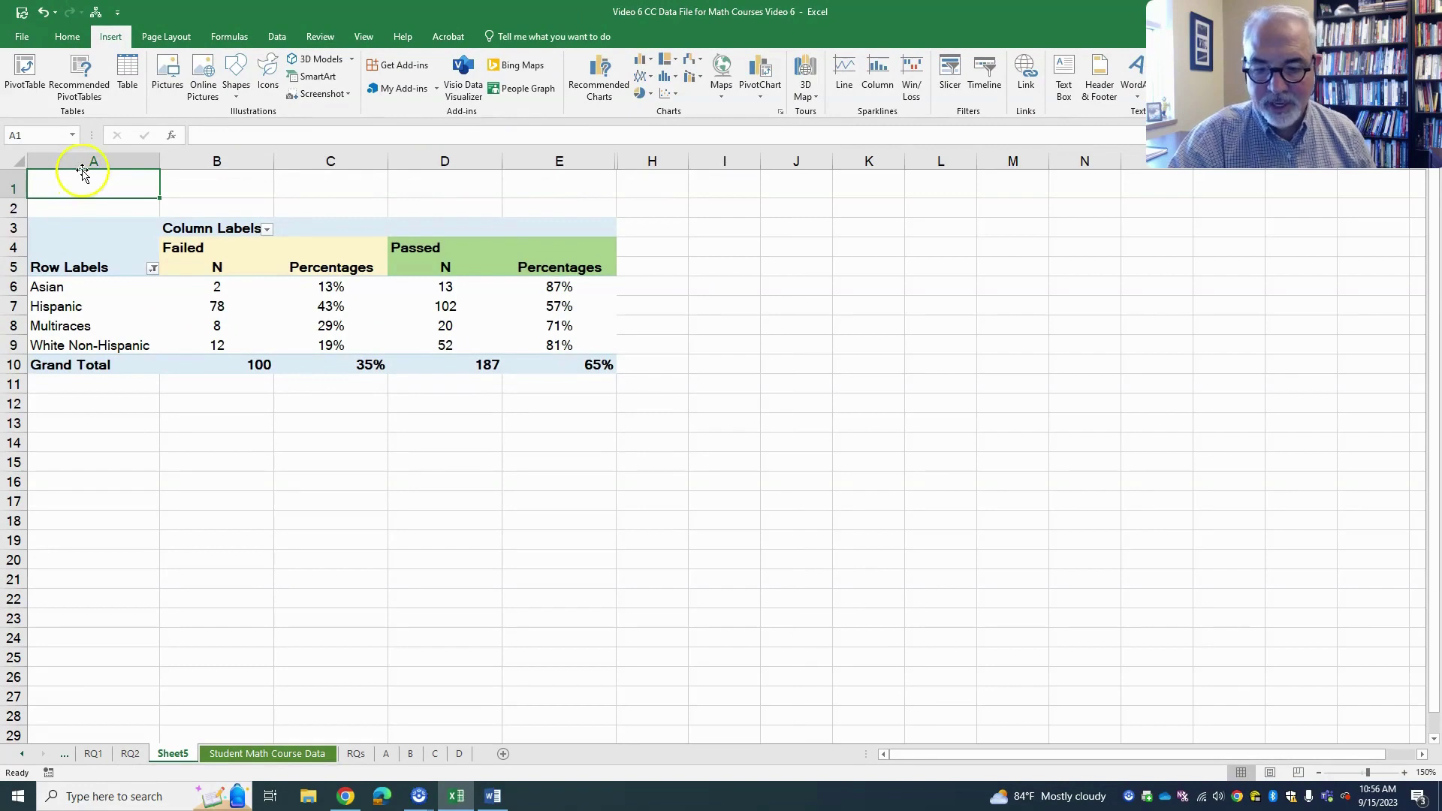
click(357, 754)
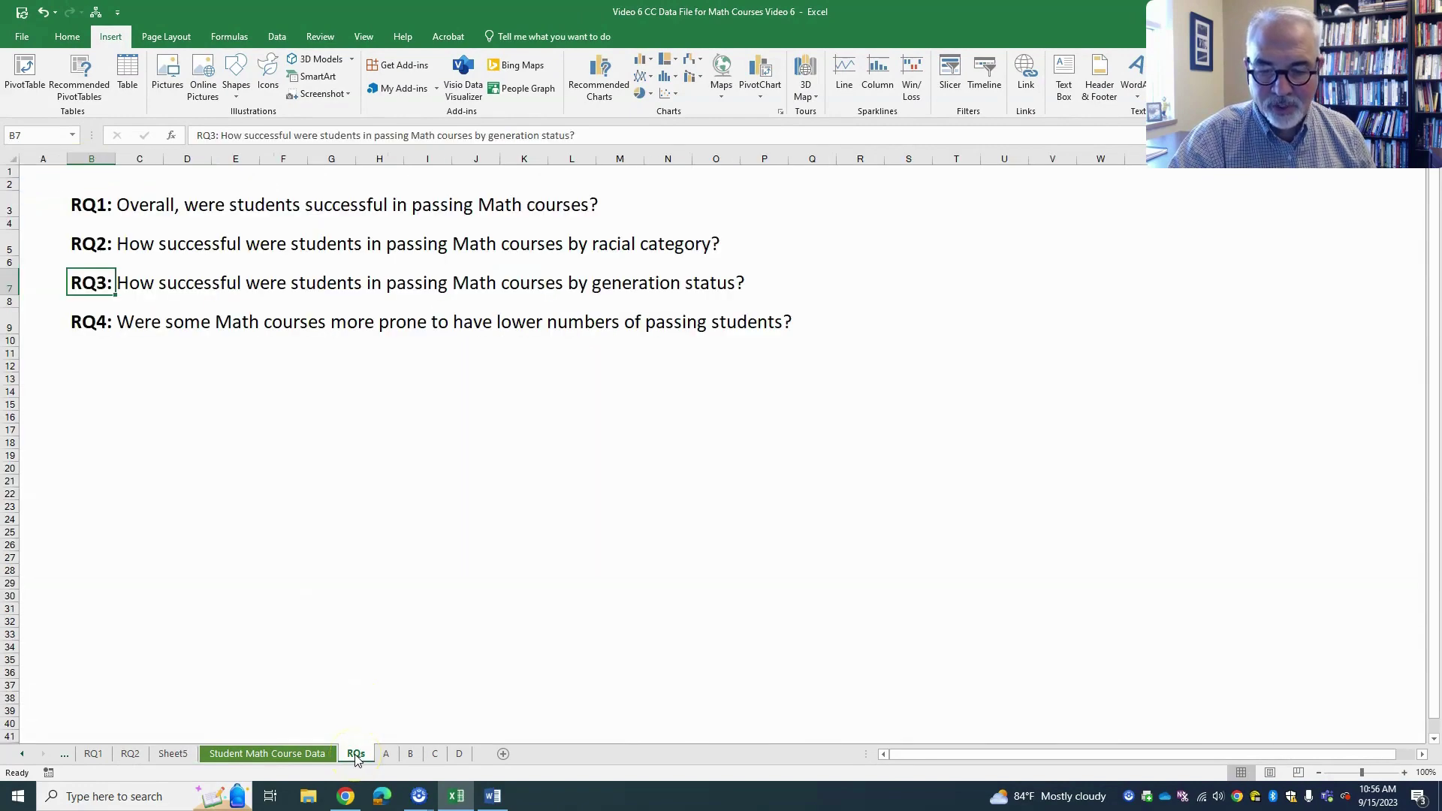
right_click(98, 286)
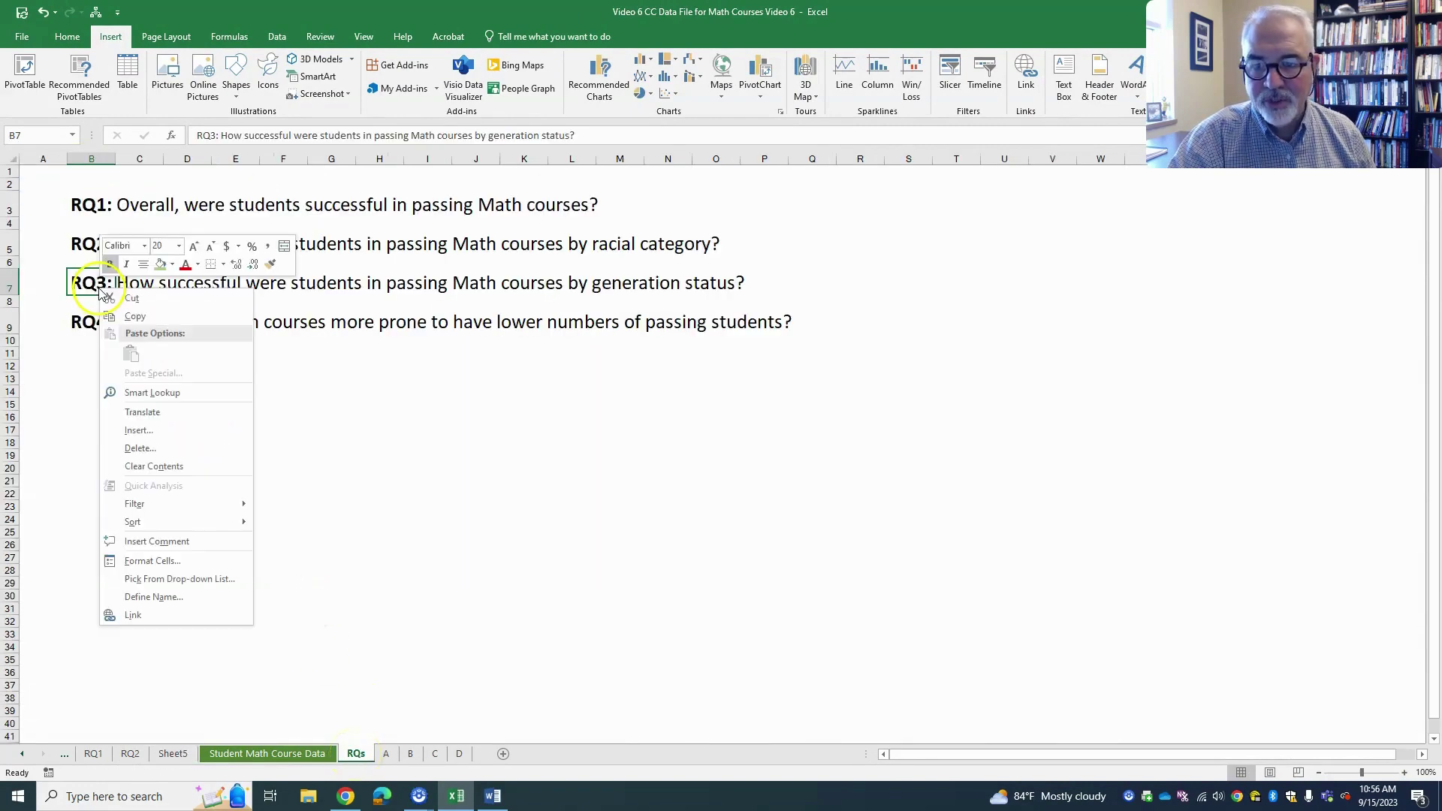
click(134, 314)
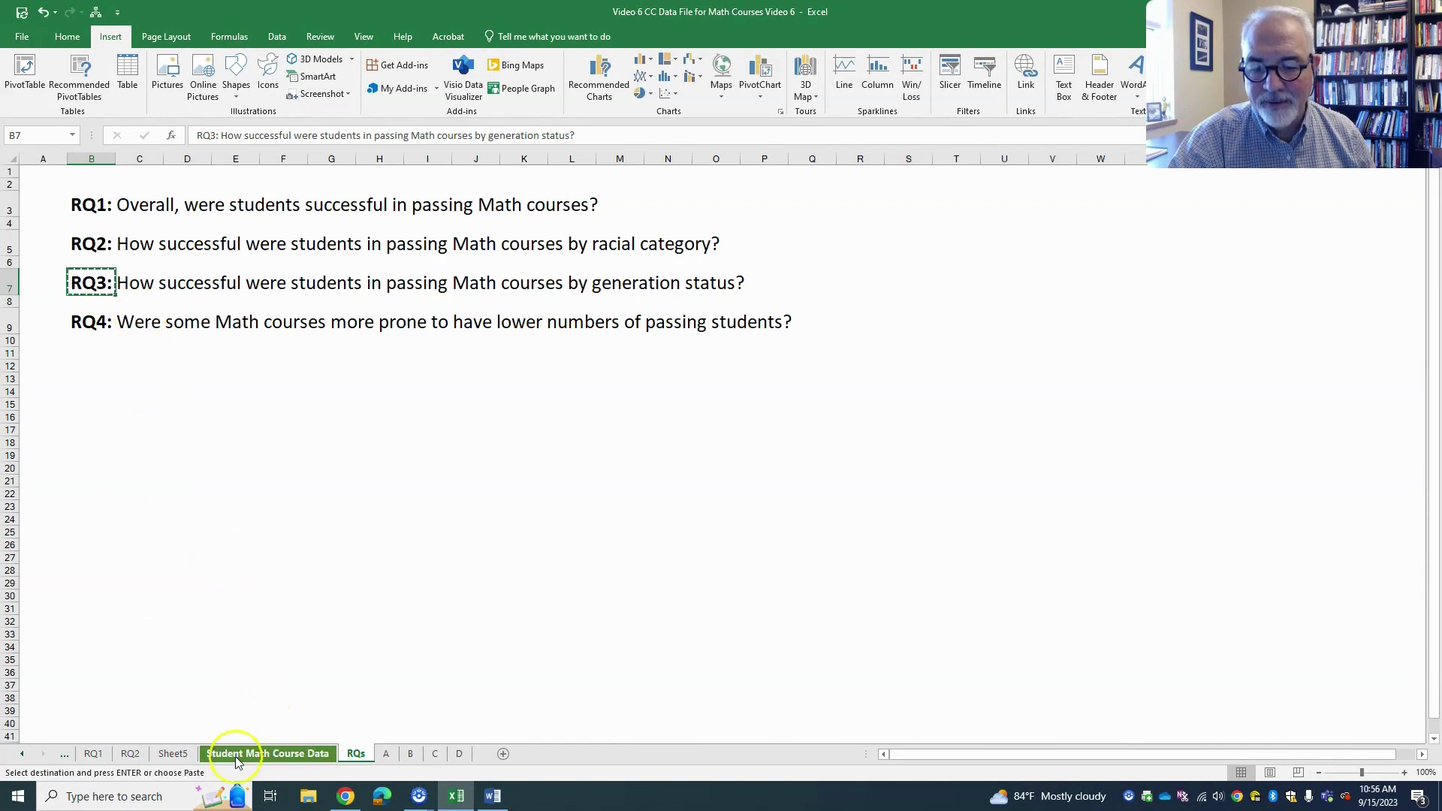
click(172, 754)
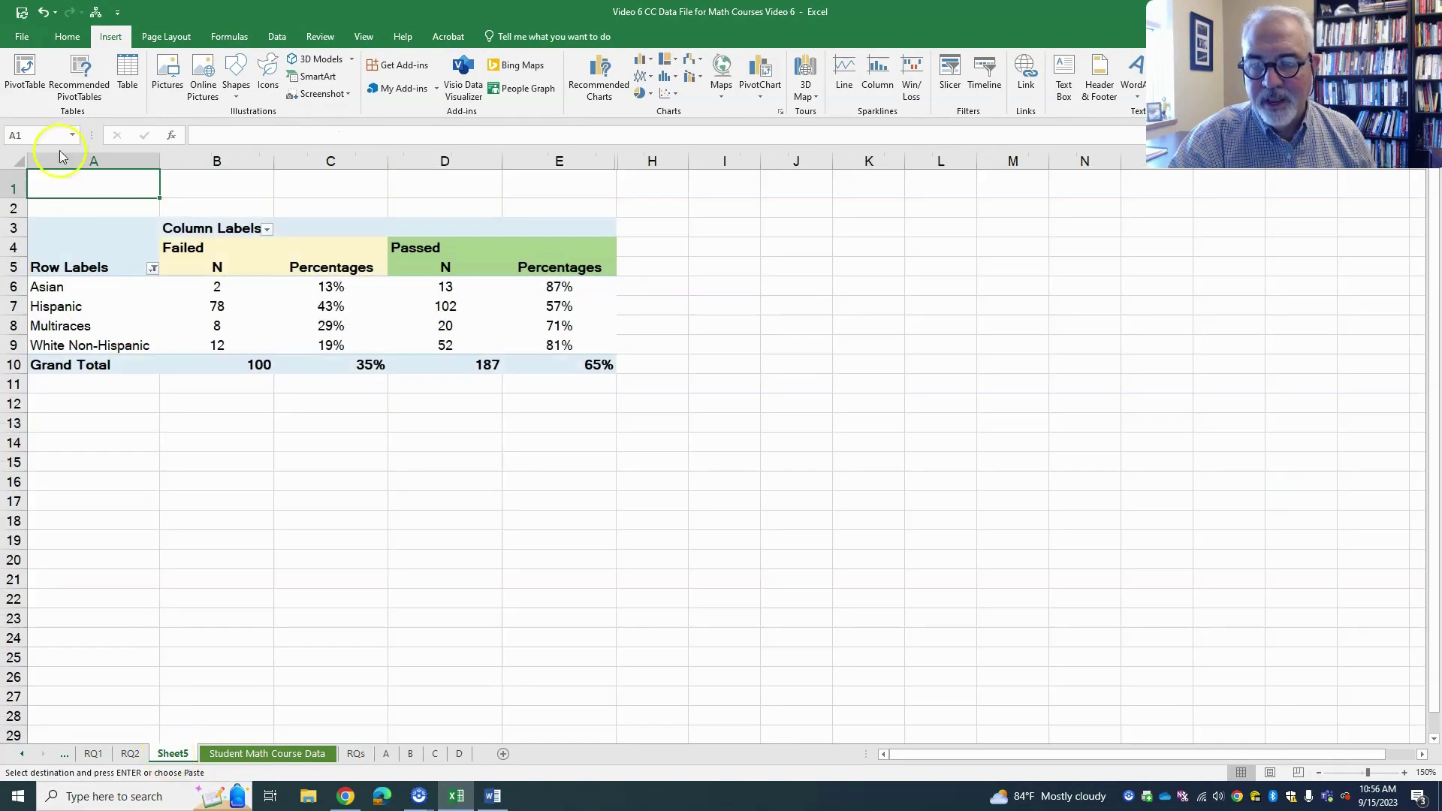
right_click(45, 177)
click(81, 248)
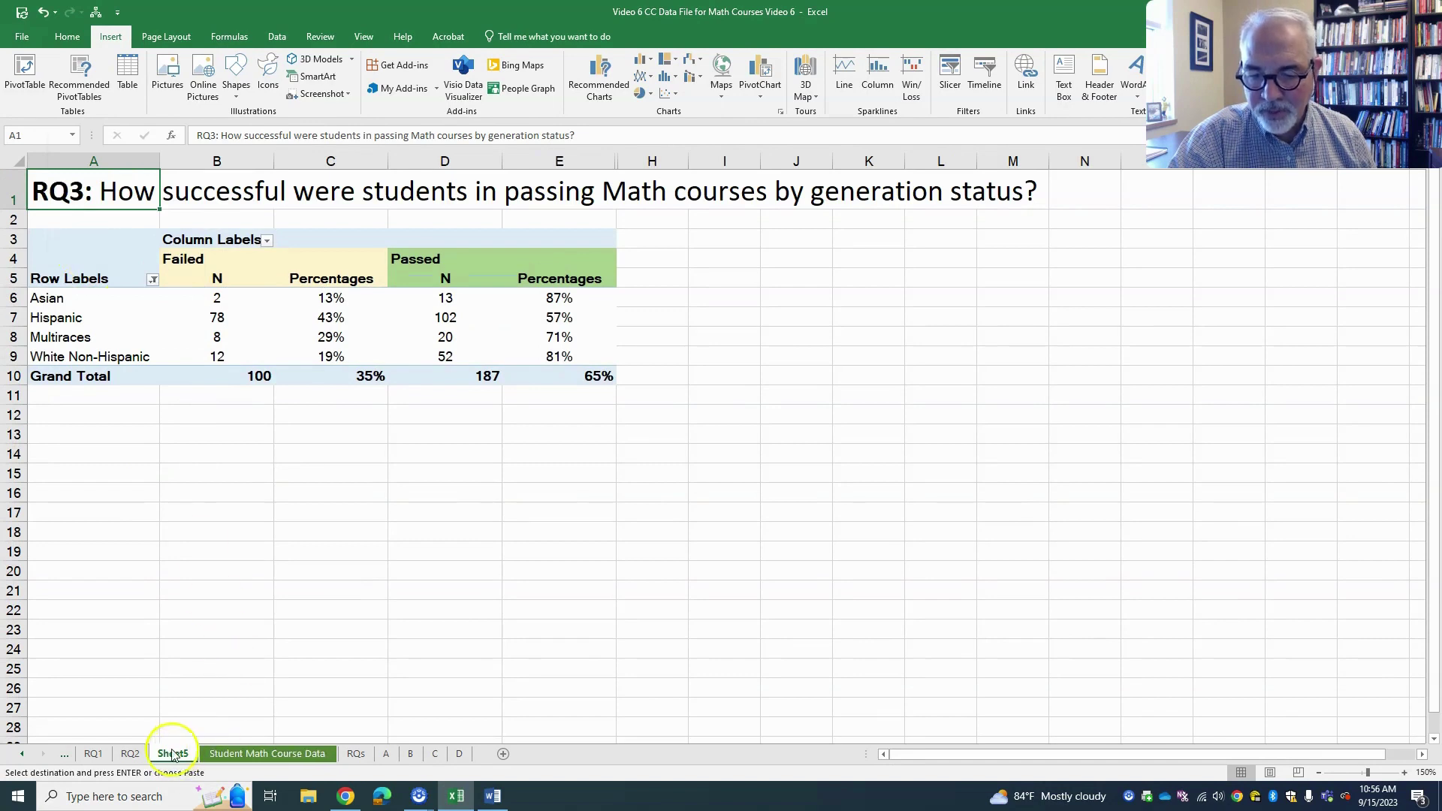
Rename the new worksheet as RQ3.
drag(179, 759, 187, 744)
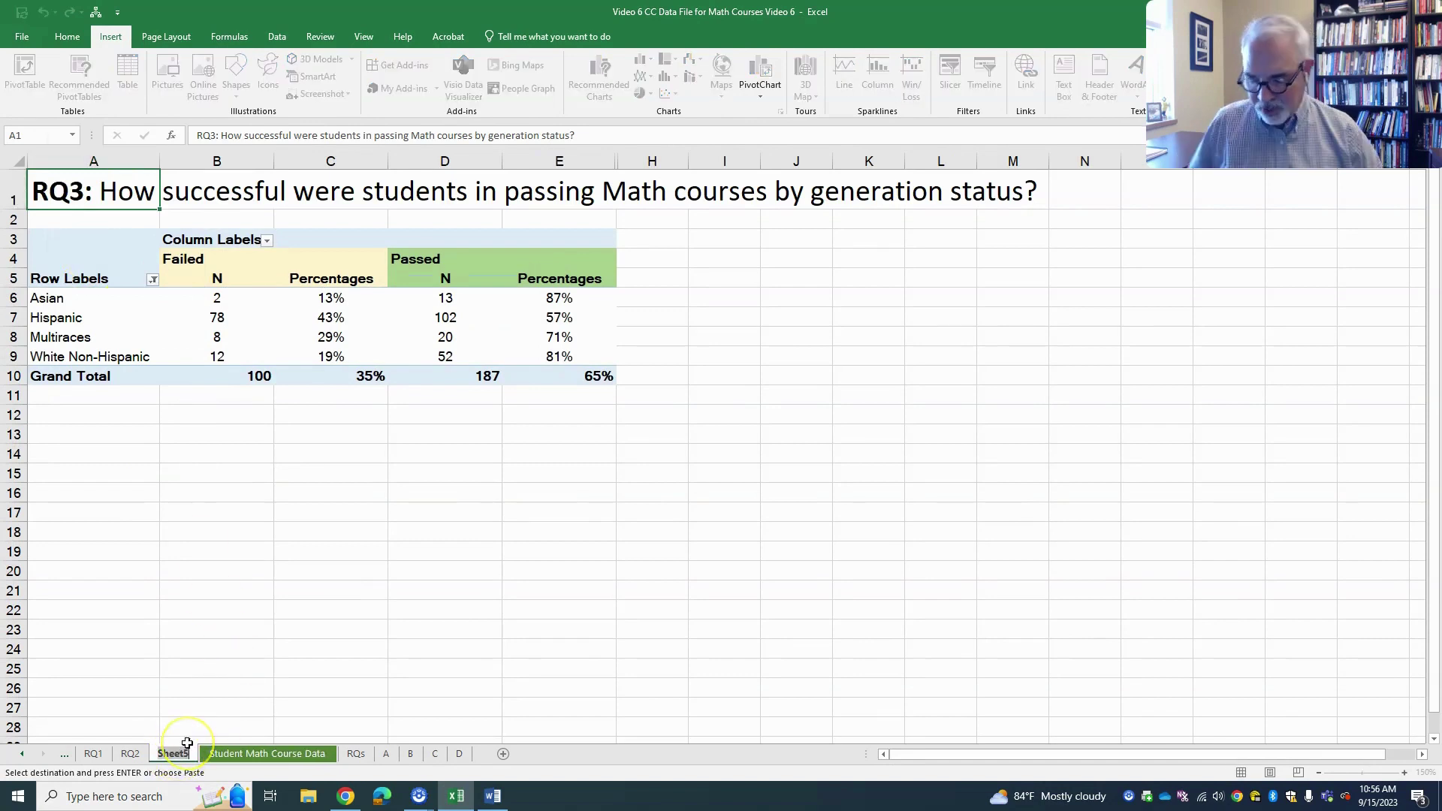
double_click(187, 744)
text(RQ)
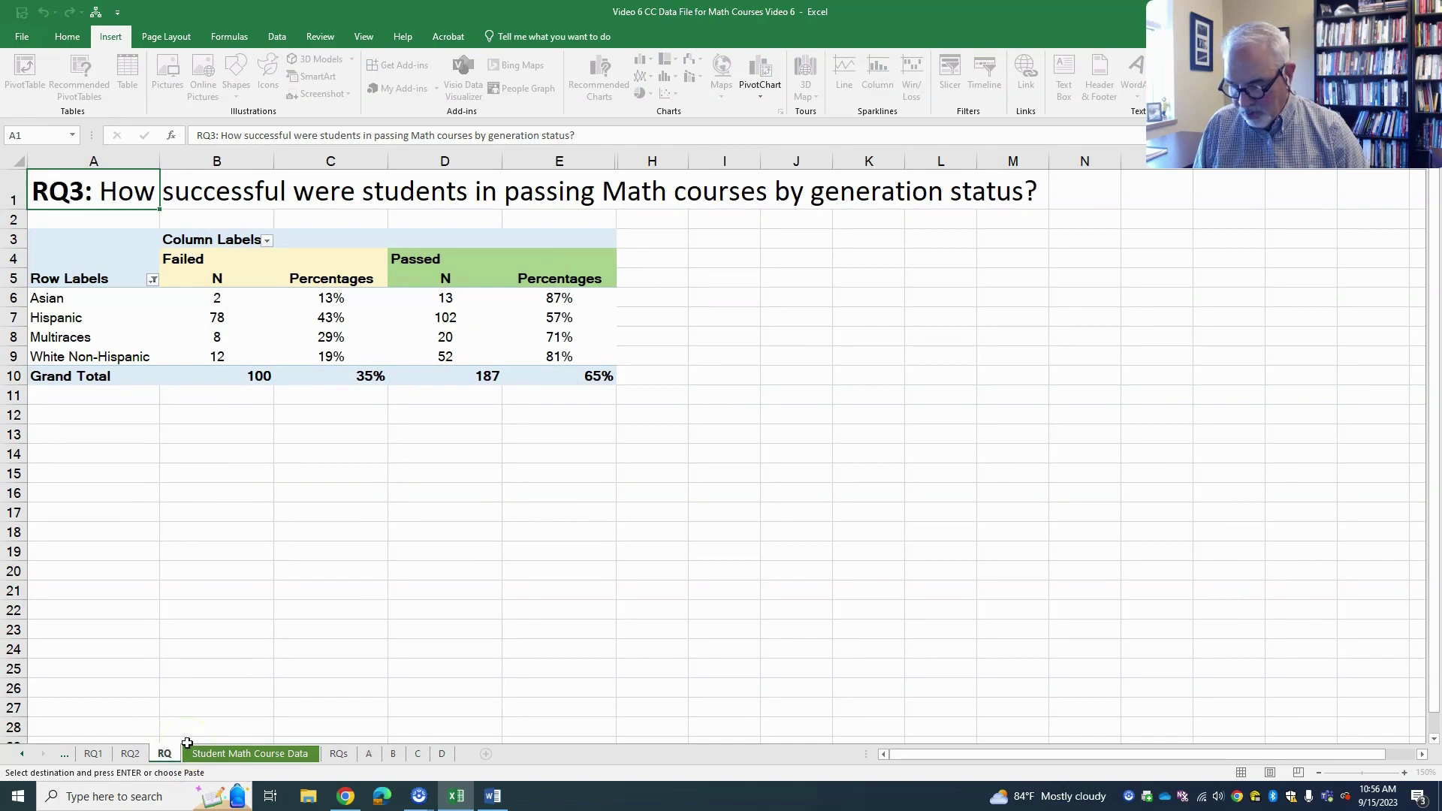
text(3)
click(248, 630)
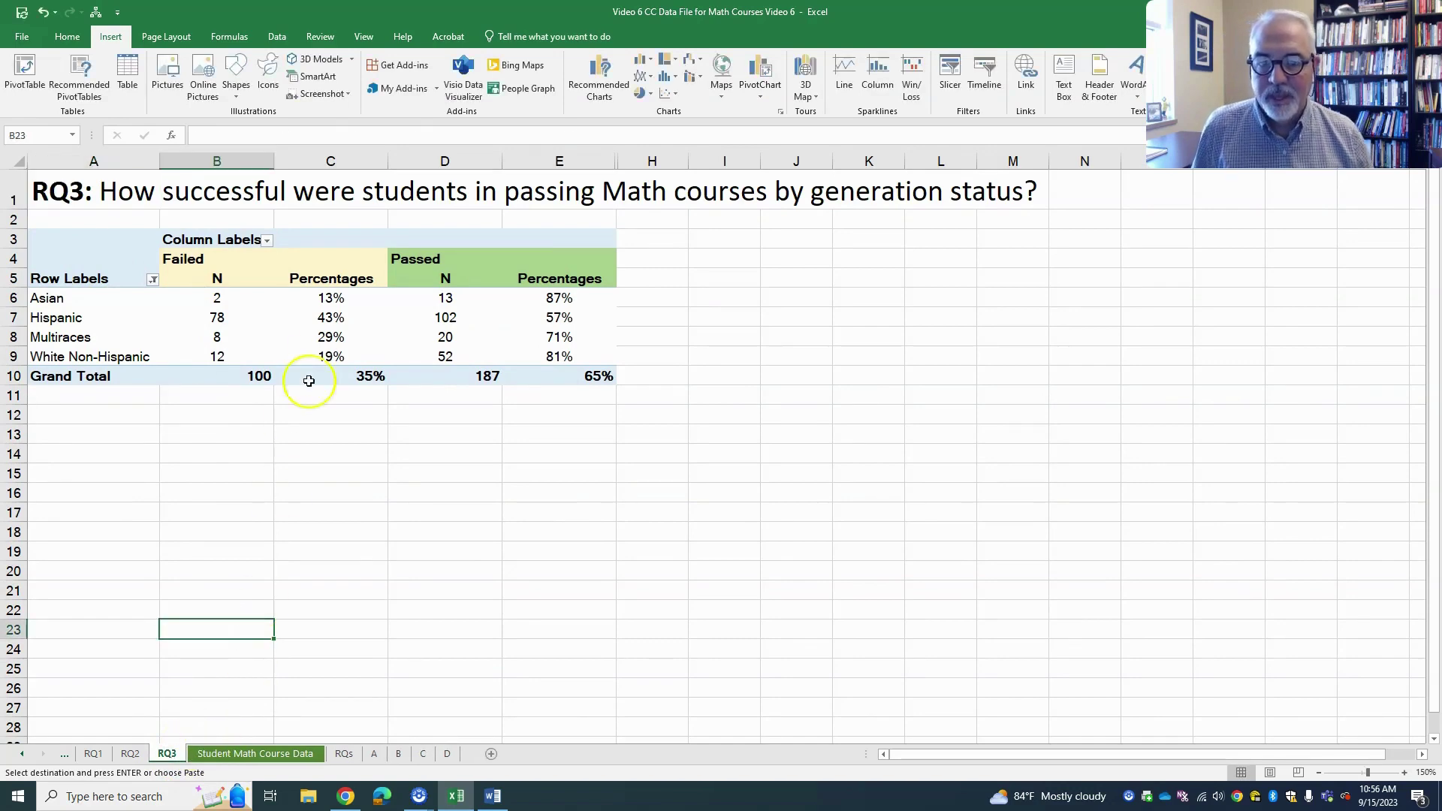
Replace Ethnicity Desc with Smcccd First Gen as the row field of the RQ3 PivotTable.
click(319, 351)
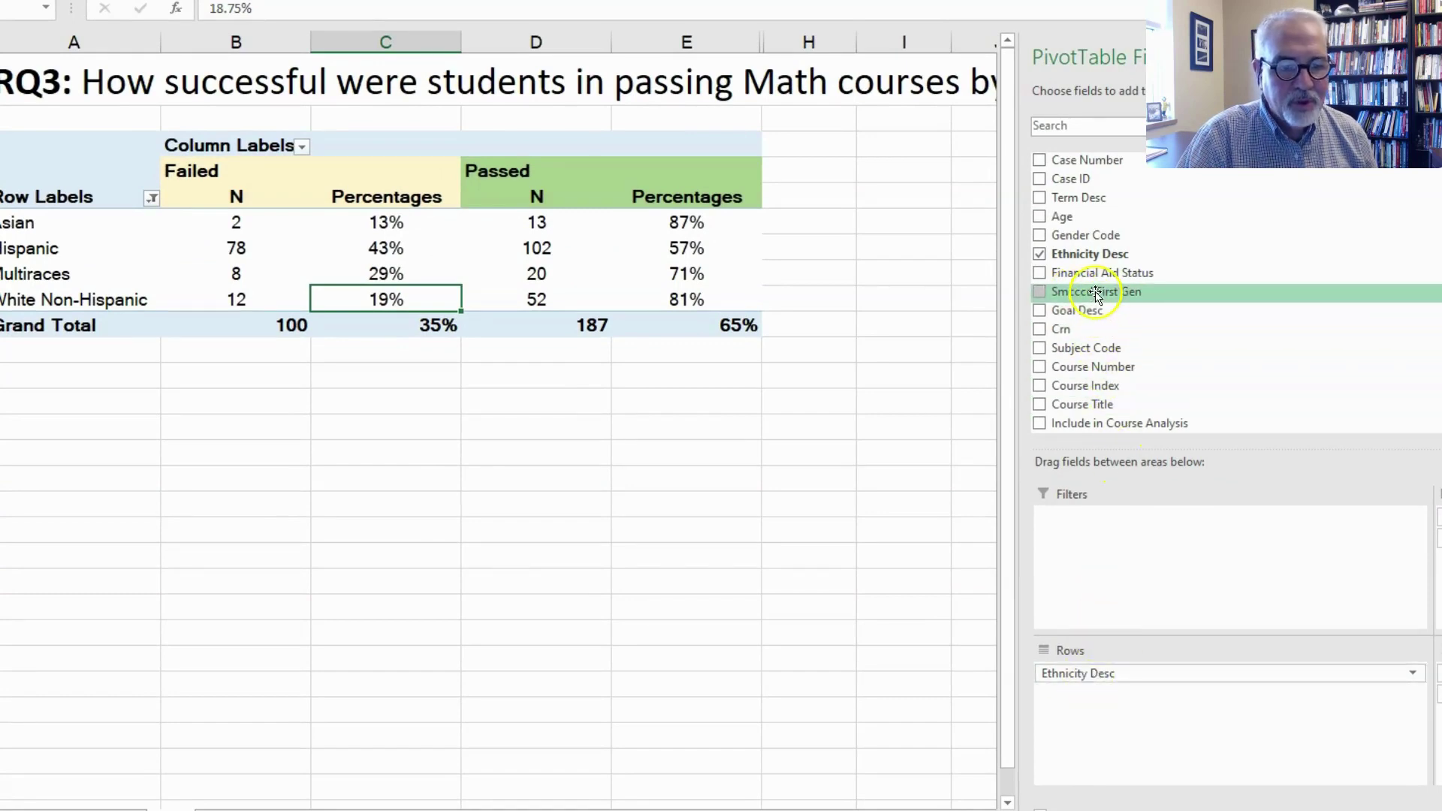
scroll(1097, 370, down, 1)
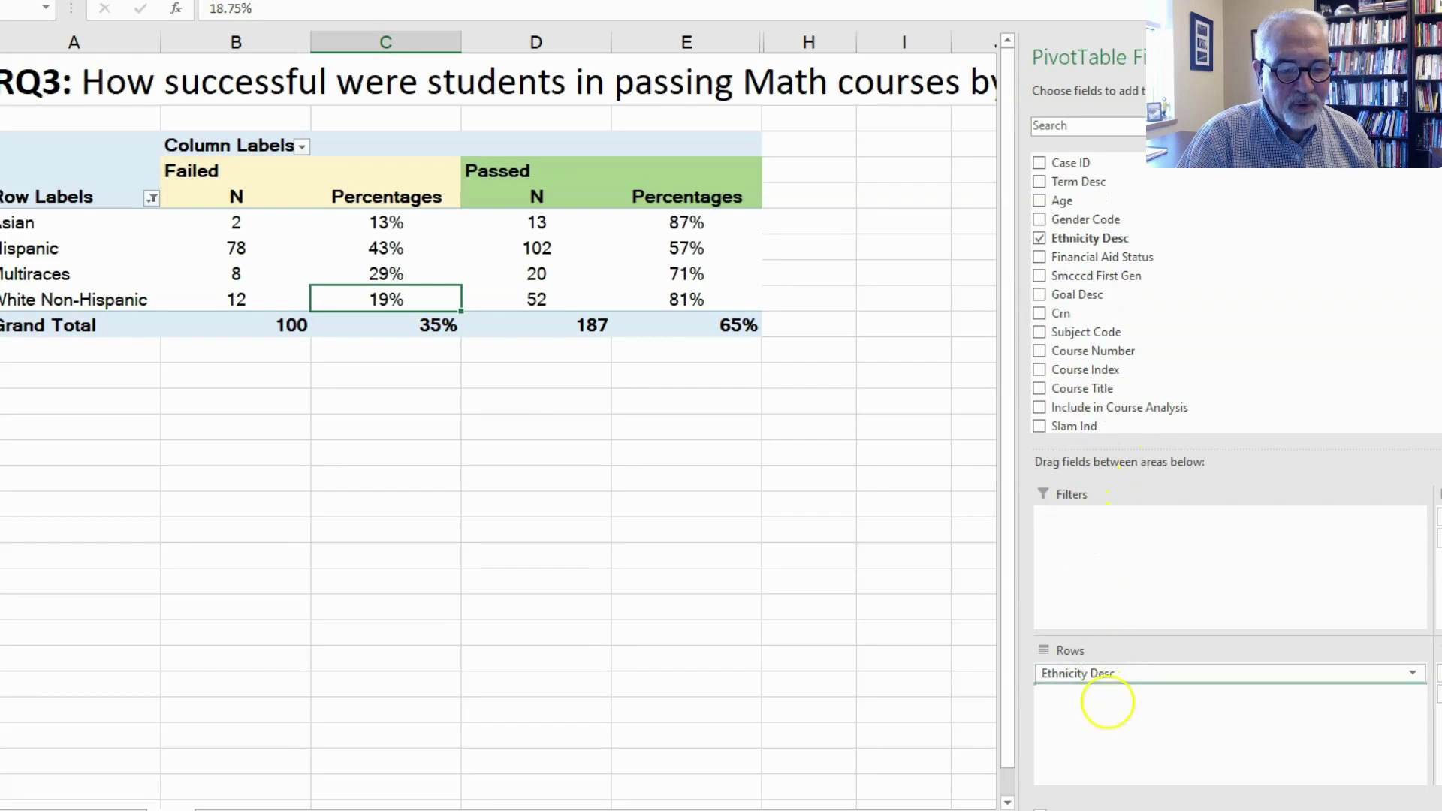
drag(1105, 704, 1102, 705)
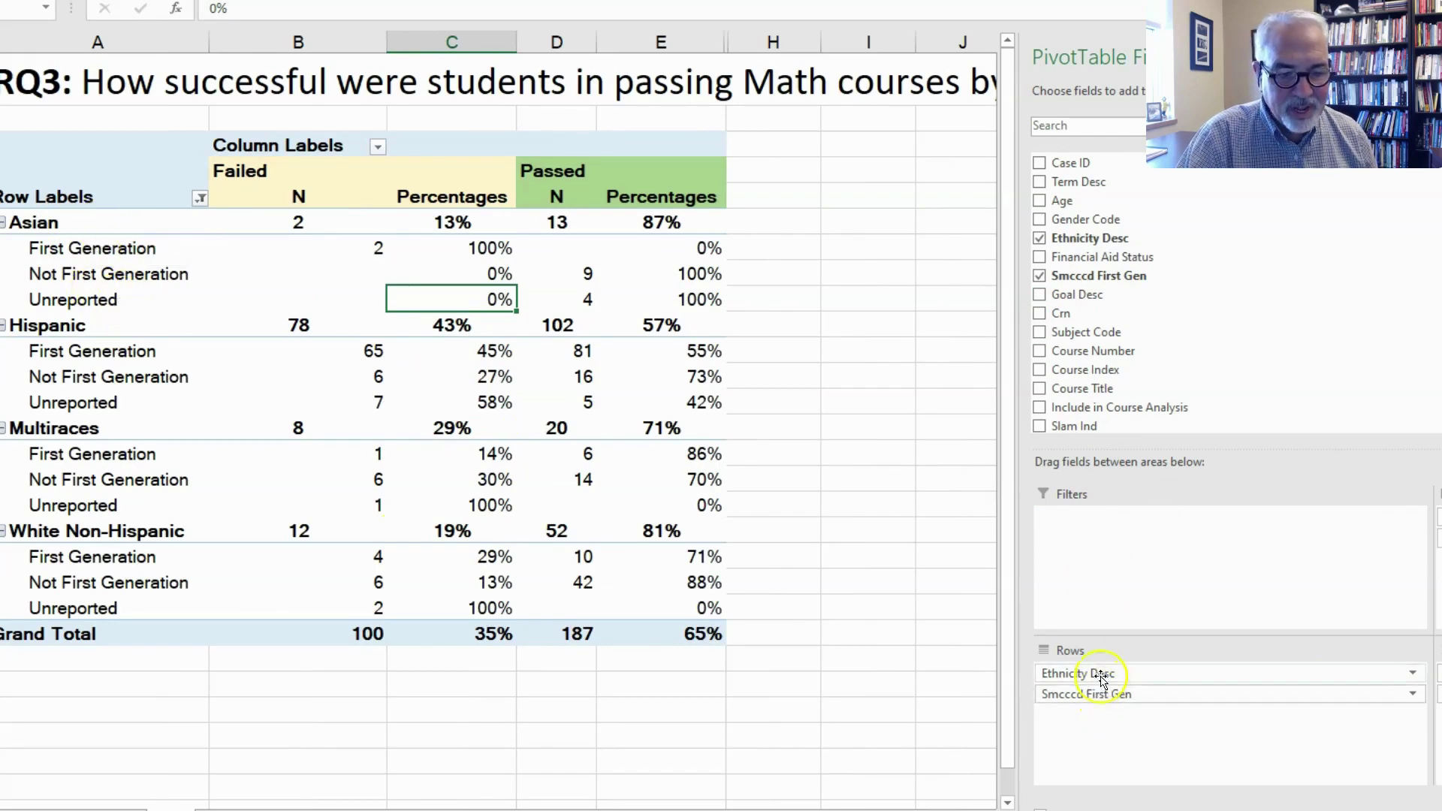
scroll(1187, 368, down, 1)
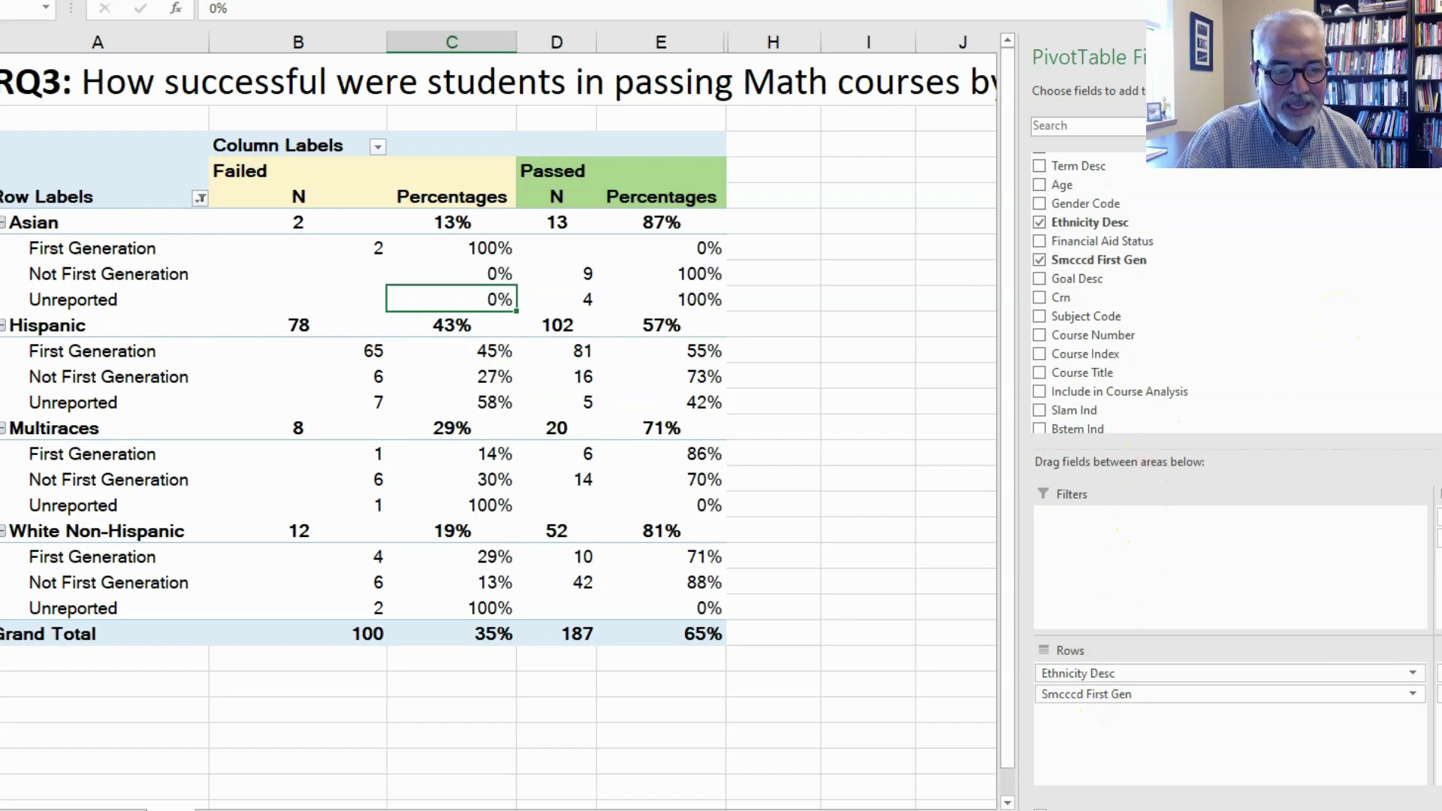
drag(1337, 323, 1340, 319)
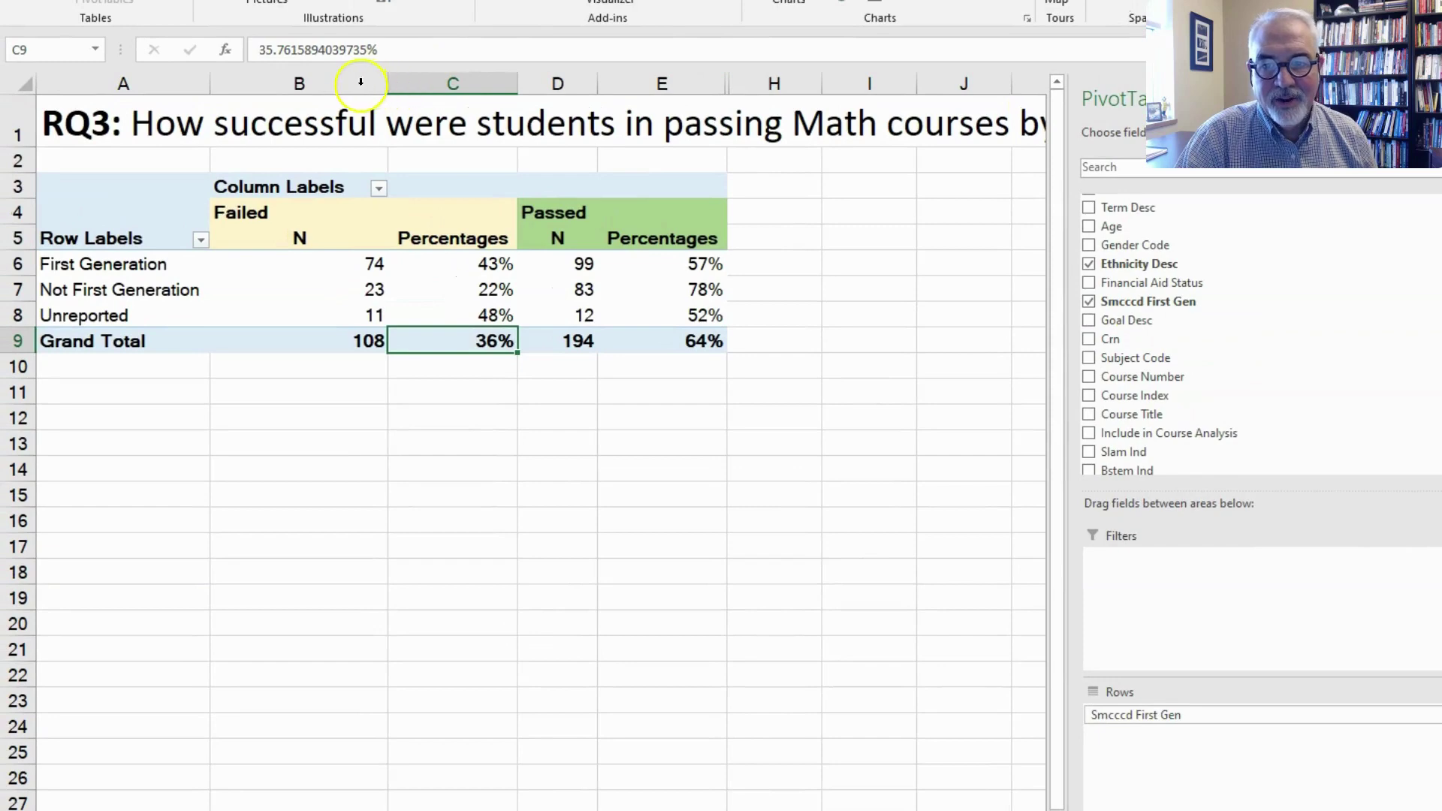
Give columns B to E one equal, compact width and make the RQ3 title in A1 one font size smaller.
drag(353, 83, 661, 81)
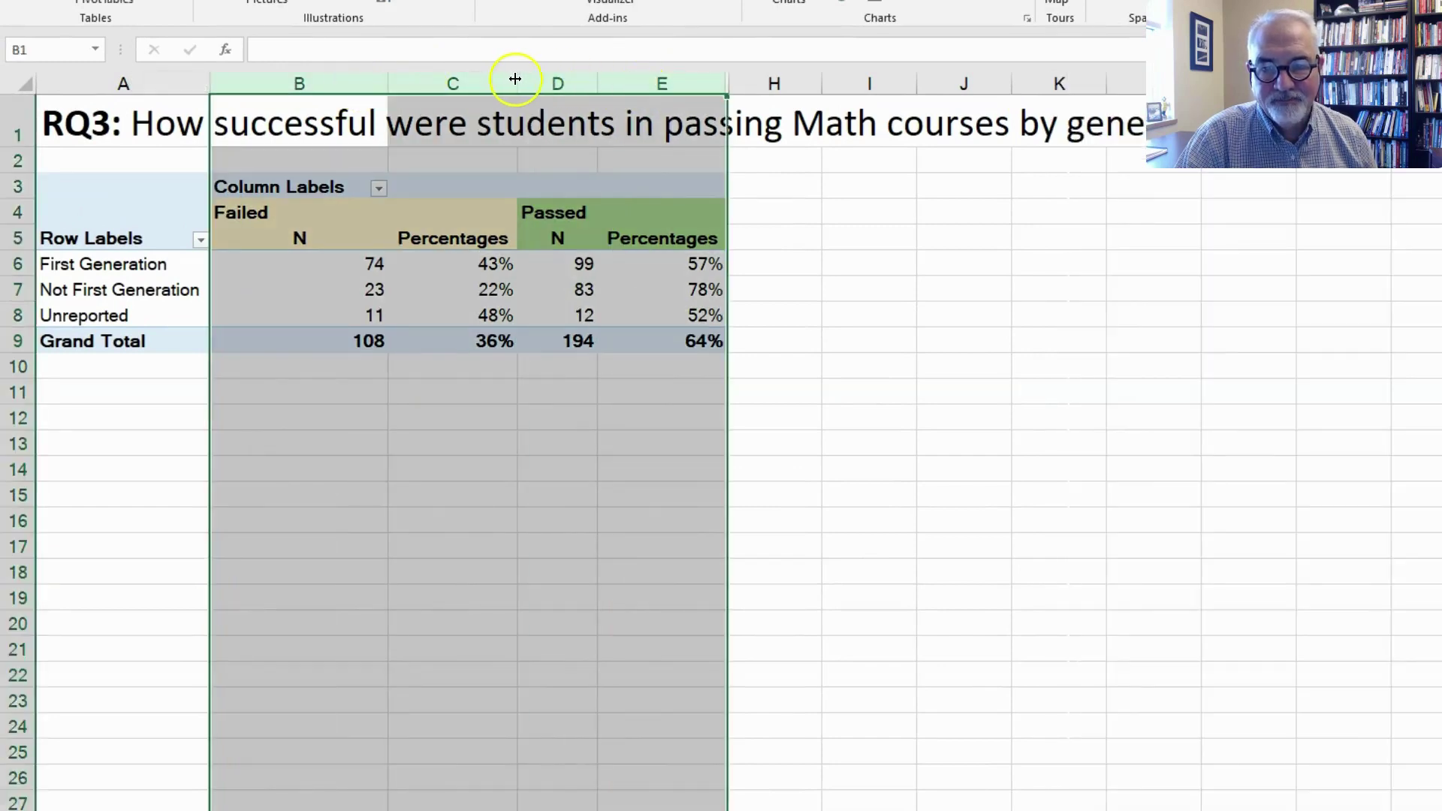
drag(511, 79, 504, 79)
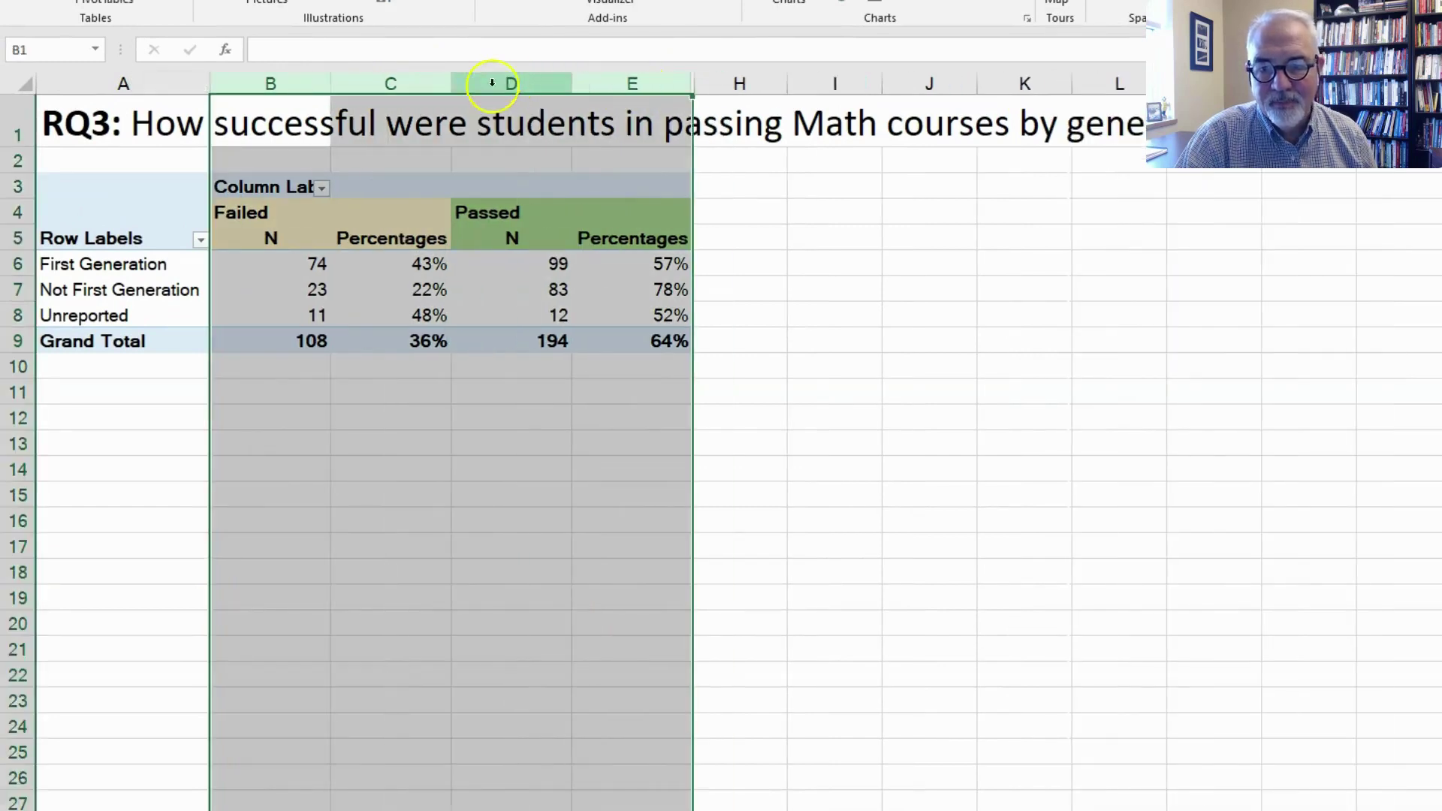
click(104, 126)
key(alt+h)
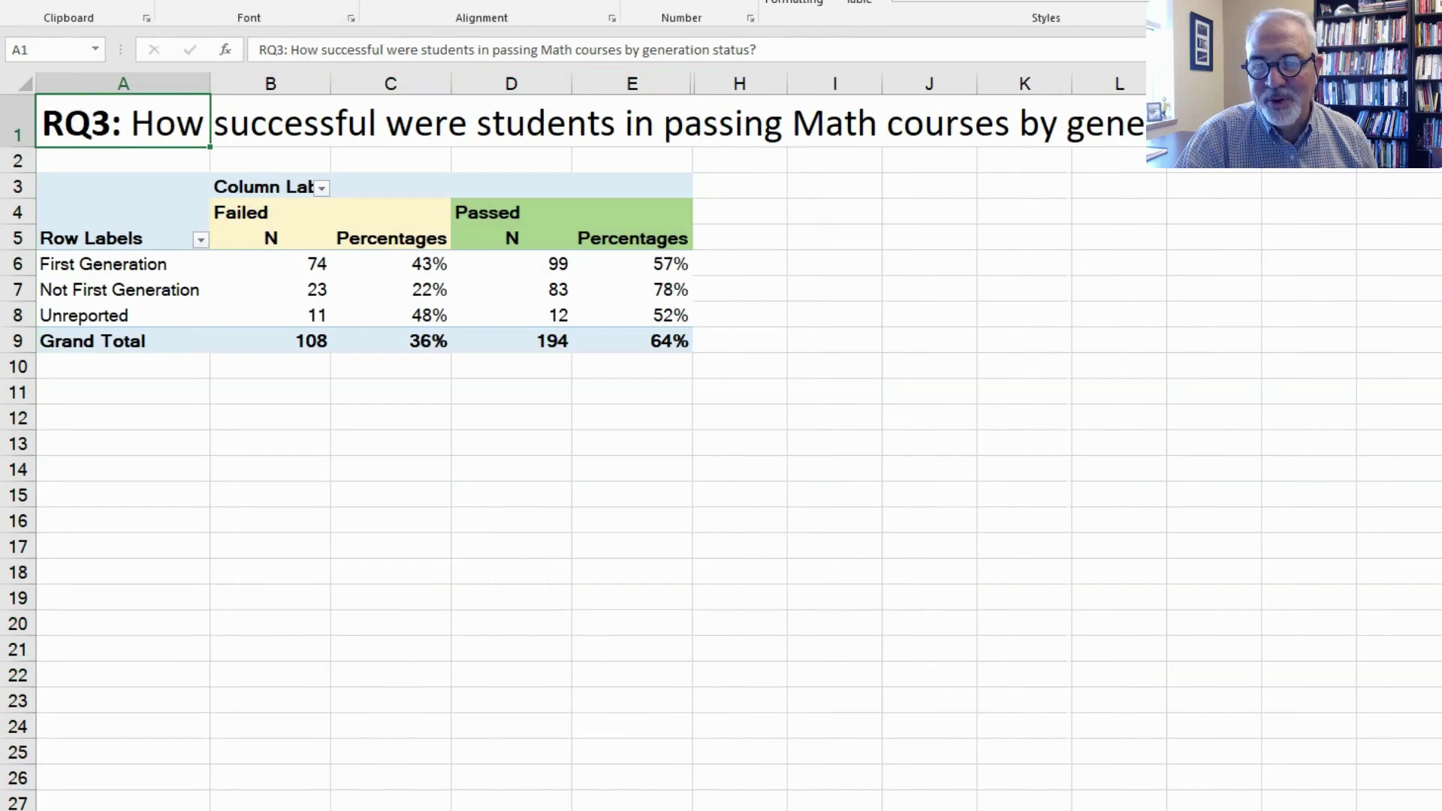
key(f)
key(k)
key(alt+h)
key(f)
key(k)
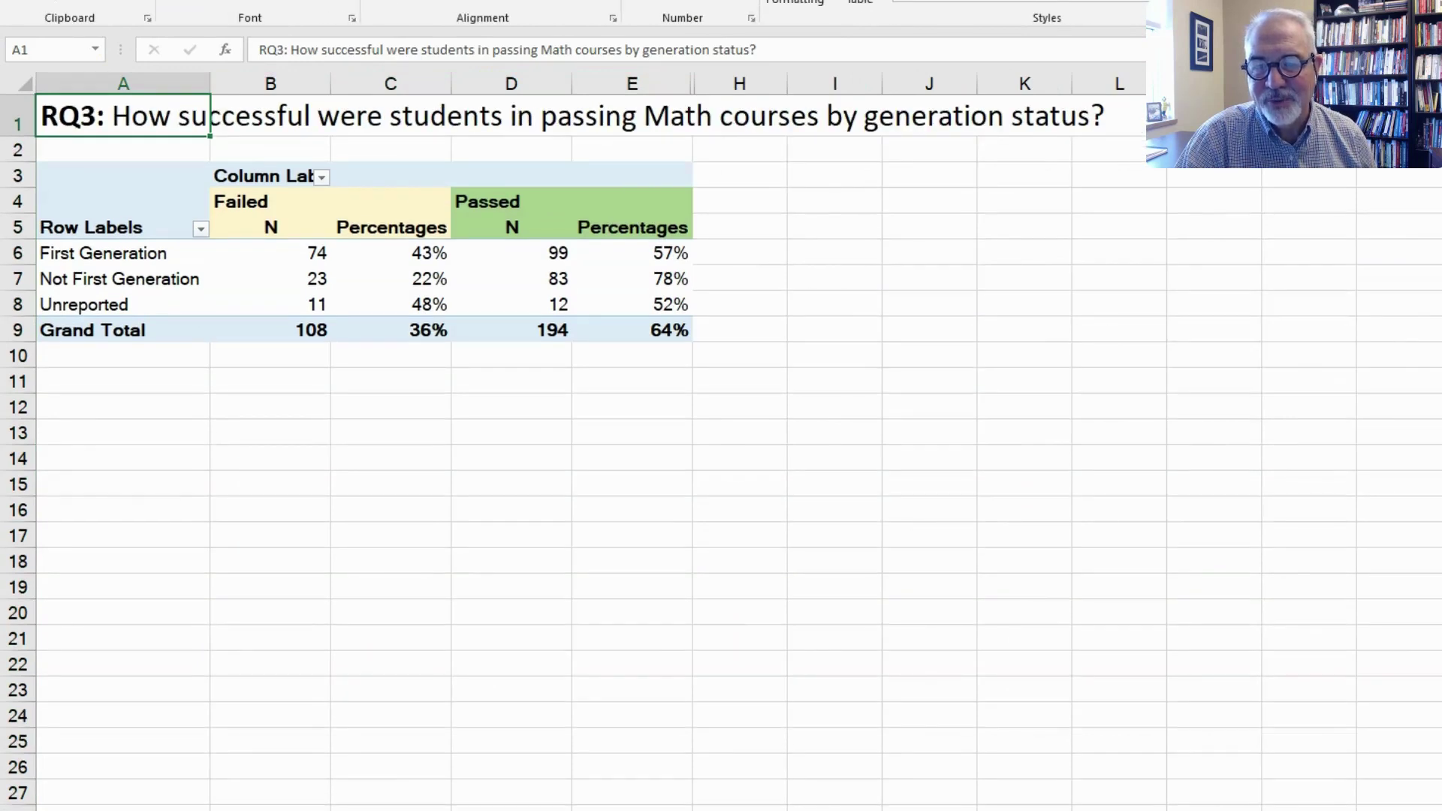
key(alt+h)
key(f)
key(g)
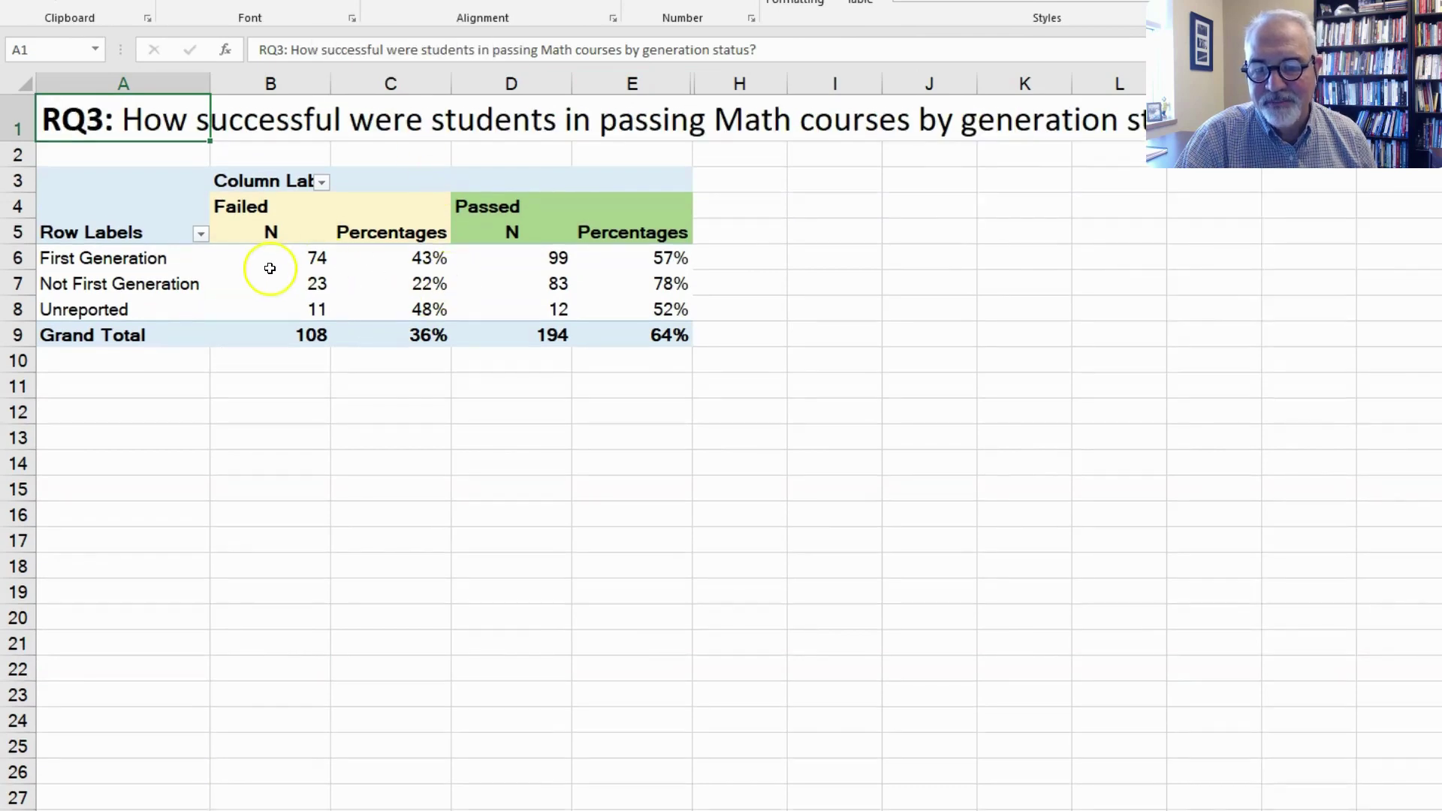
Center the counts and percentages in B6:E8 of the RQ3 PivotTable.
mouse_move(270, 269)
mouse_down()
mouse_move(508, 316)
mouse_move(657, 307)
mouse_up()
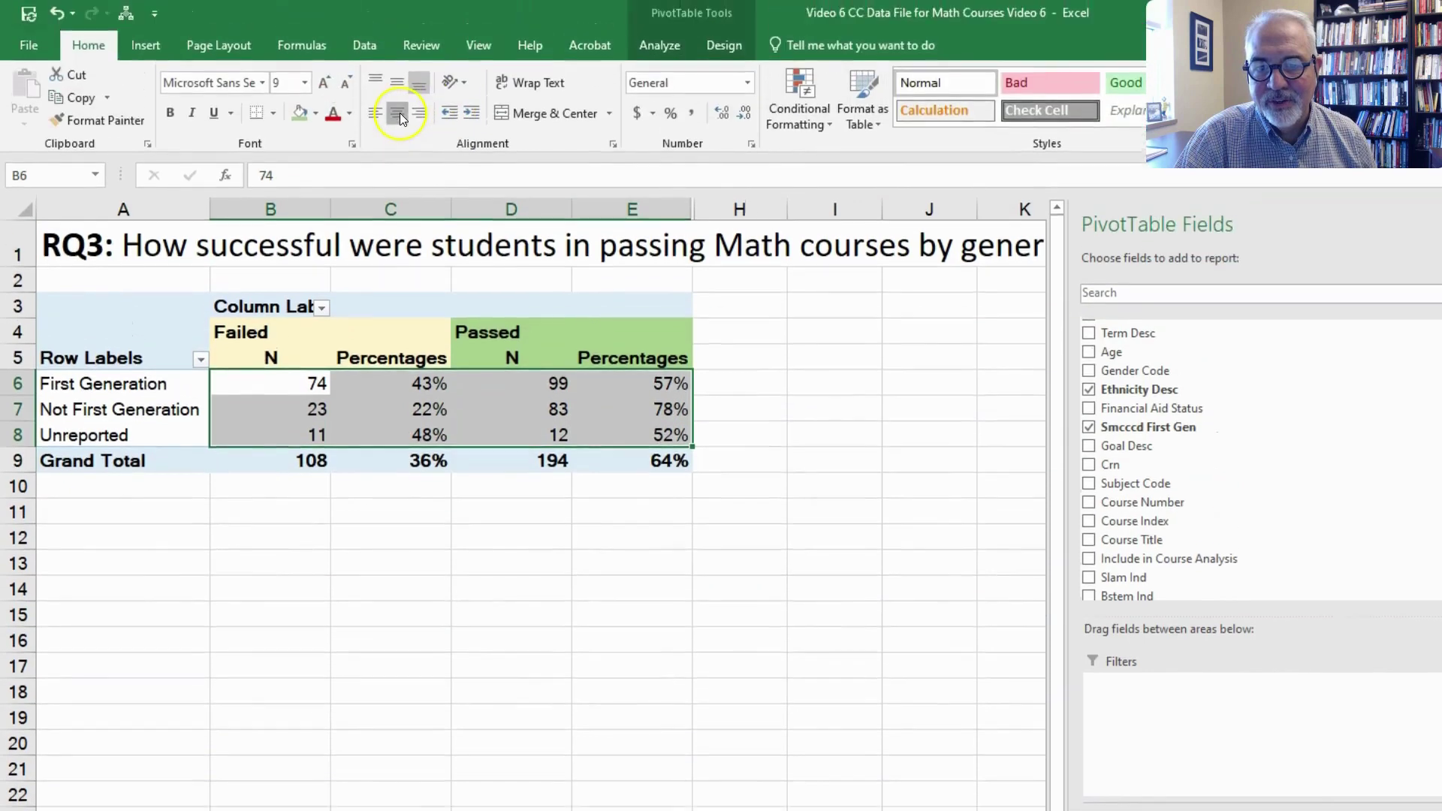
click(400, 113)
click(398, 580)
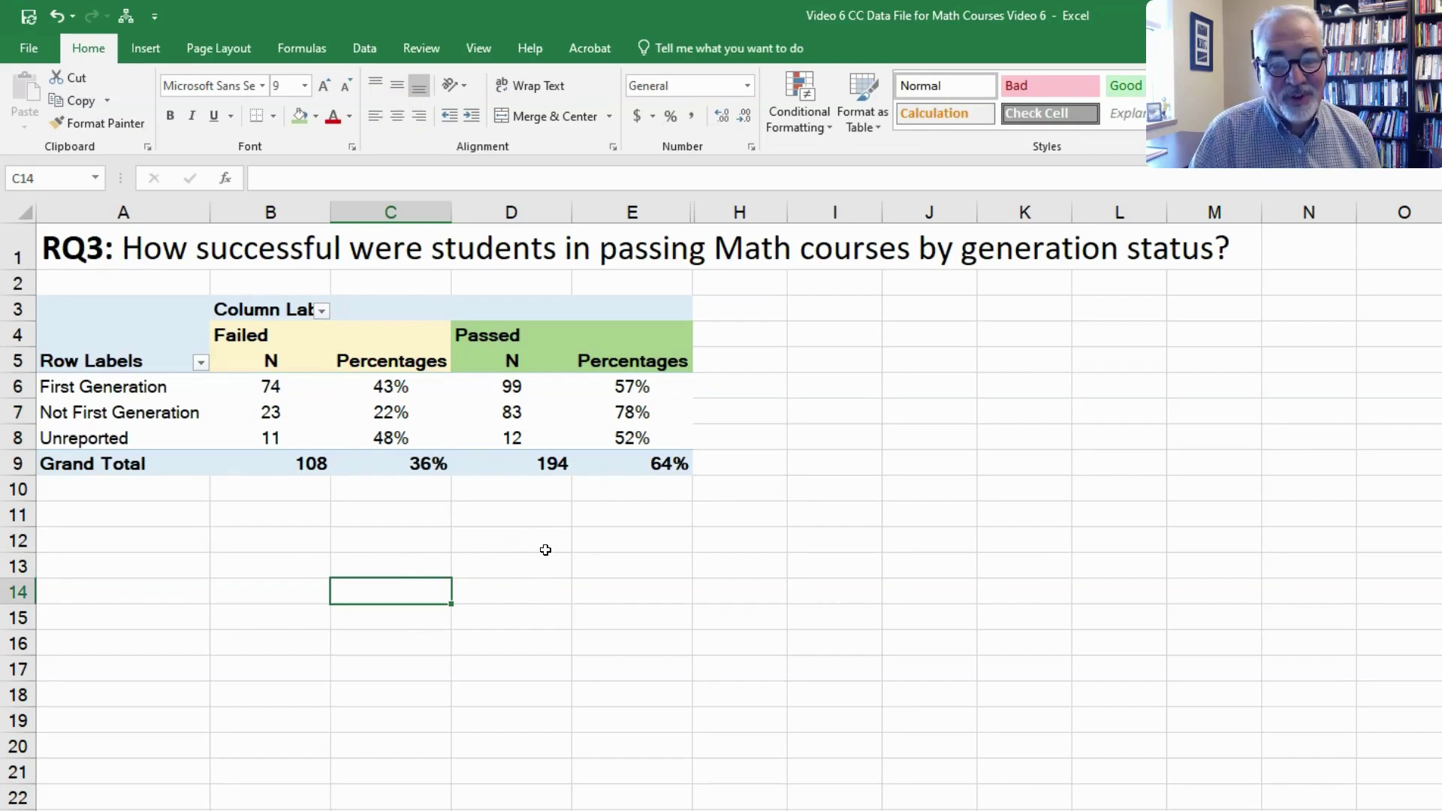
Make the RQ3 title in A1 two font sizes smaller.
mouse_move(482, 390)
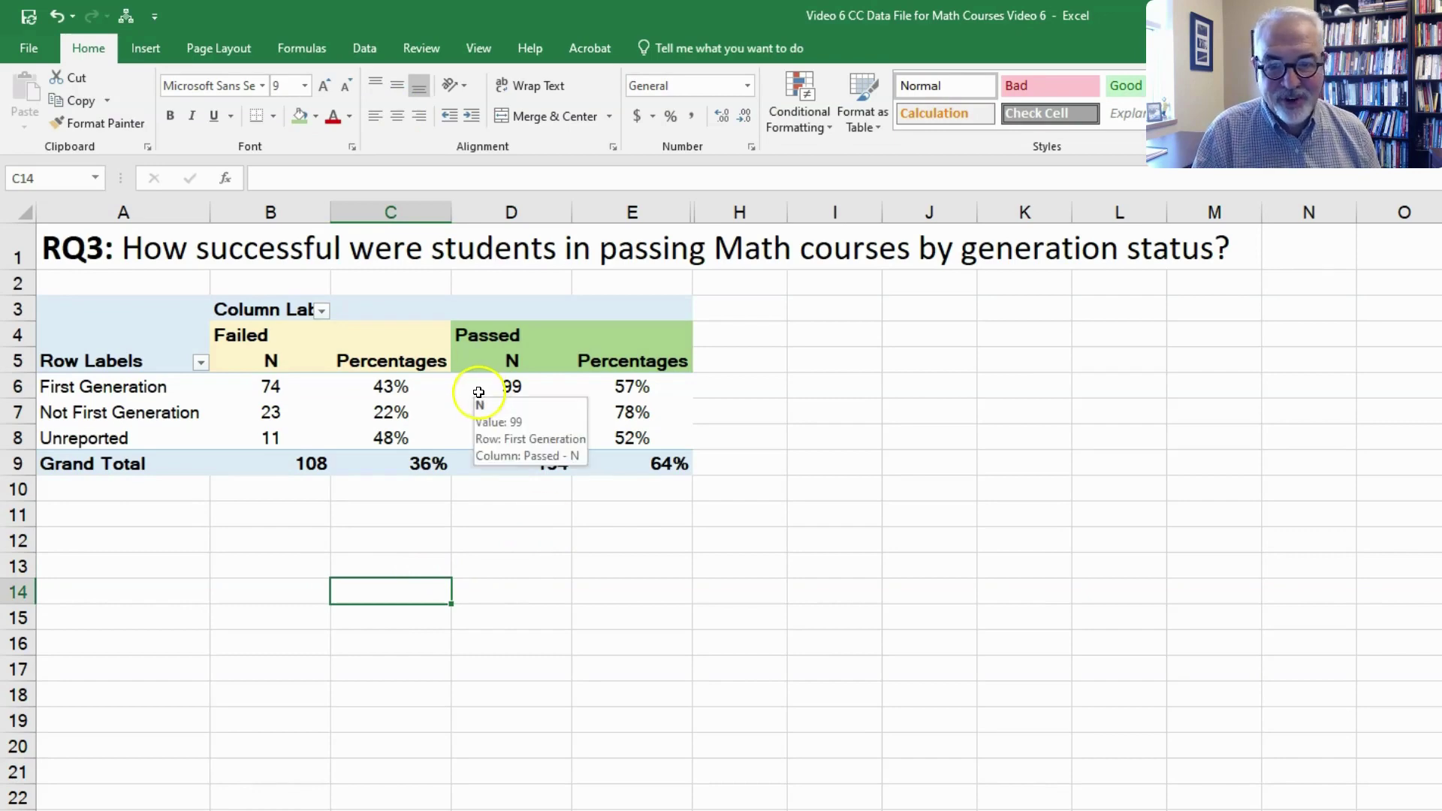
mouse_move(498, 470)
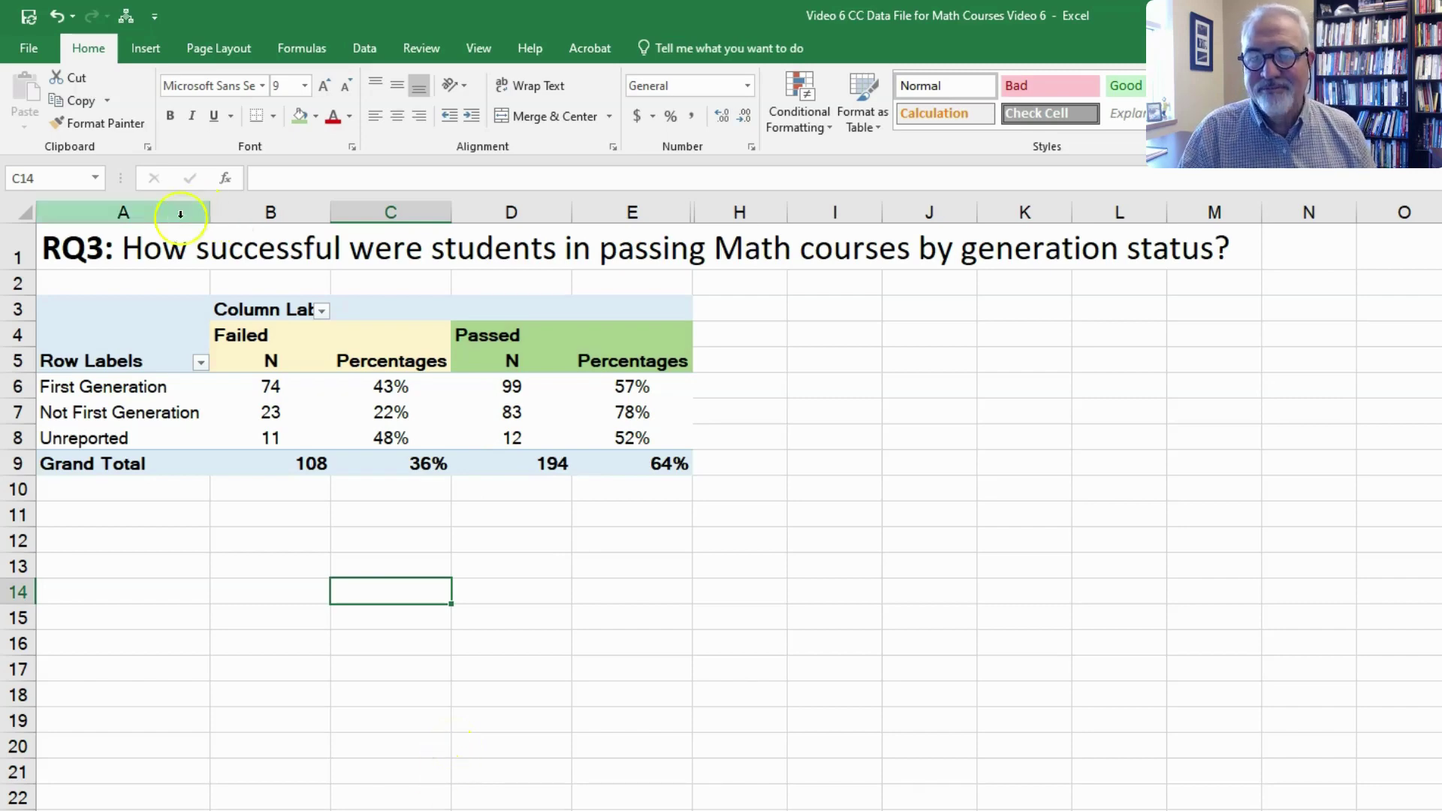
click(124, 248)
click(347, 84)
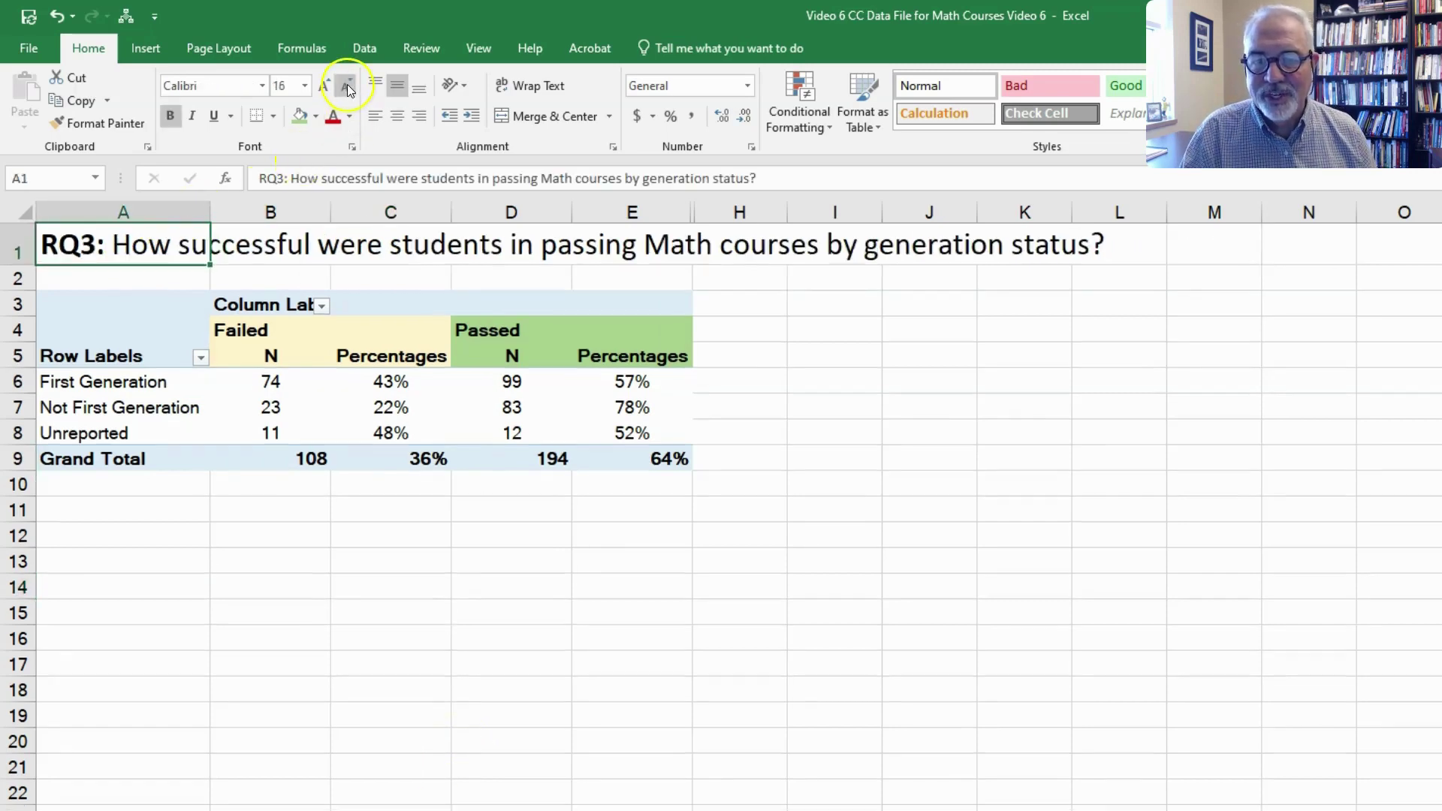
click(348, 84)
click(264, 707)
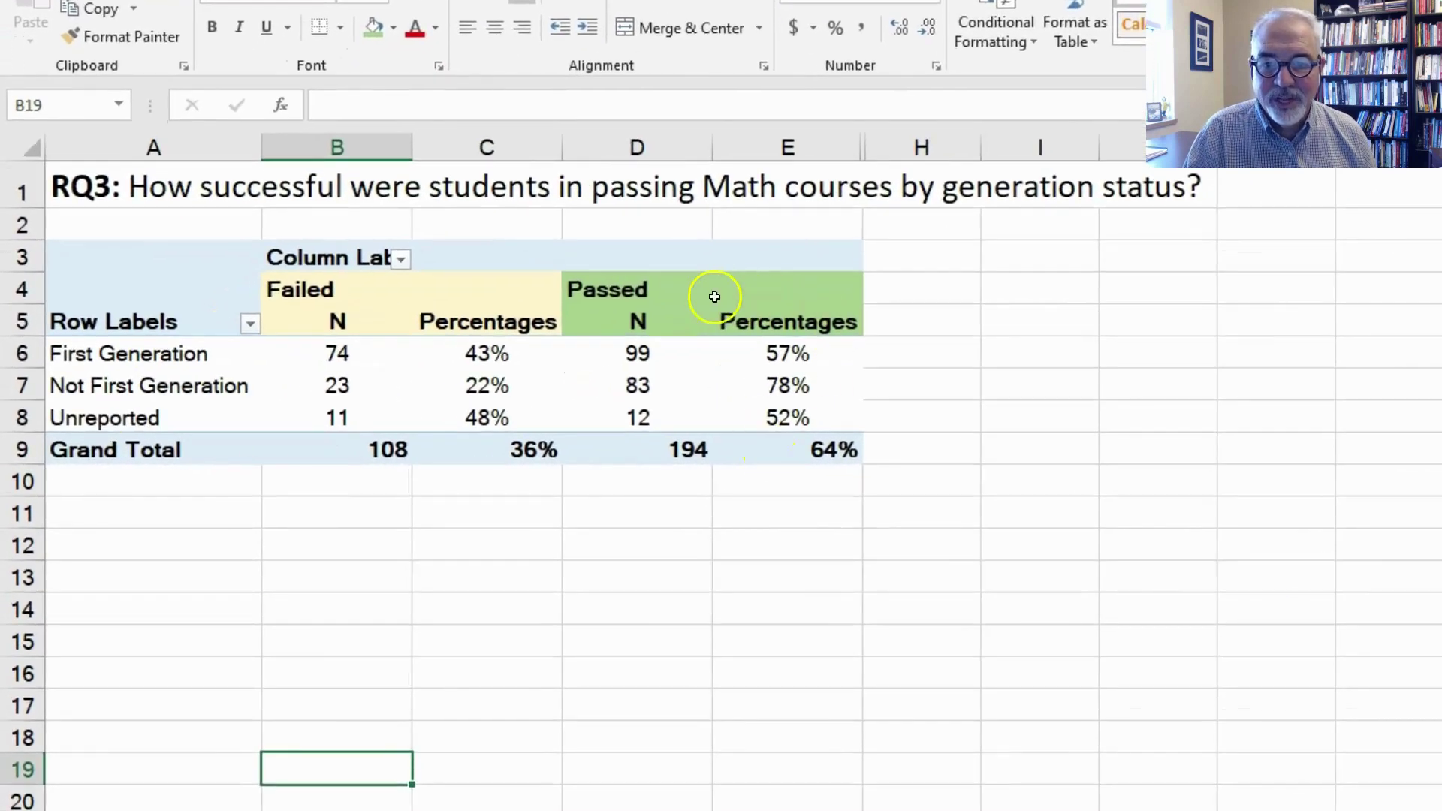
Examine the pass and fail results in the RQ3 PivotTable, highlighting the Passed columns, the Unreported row and the First Generation row.
click(714, 296)
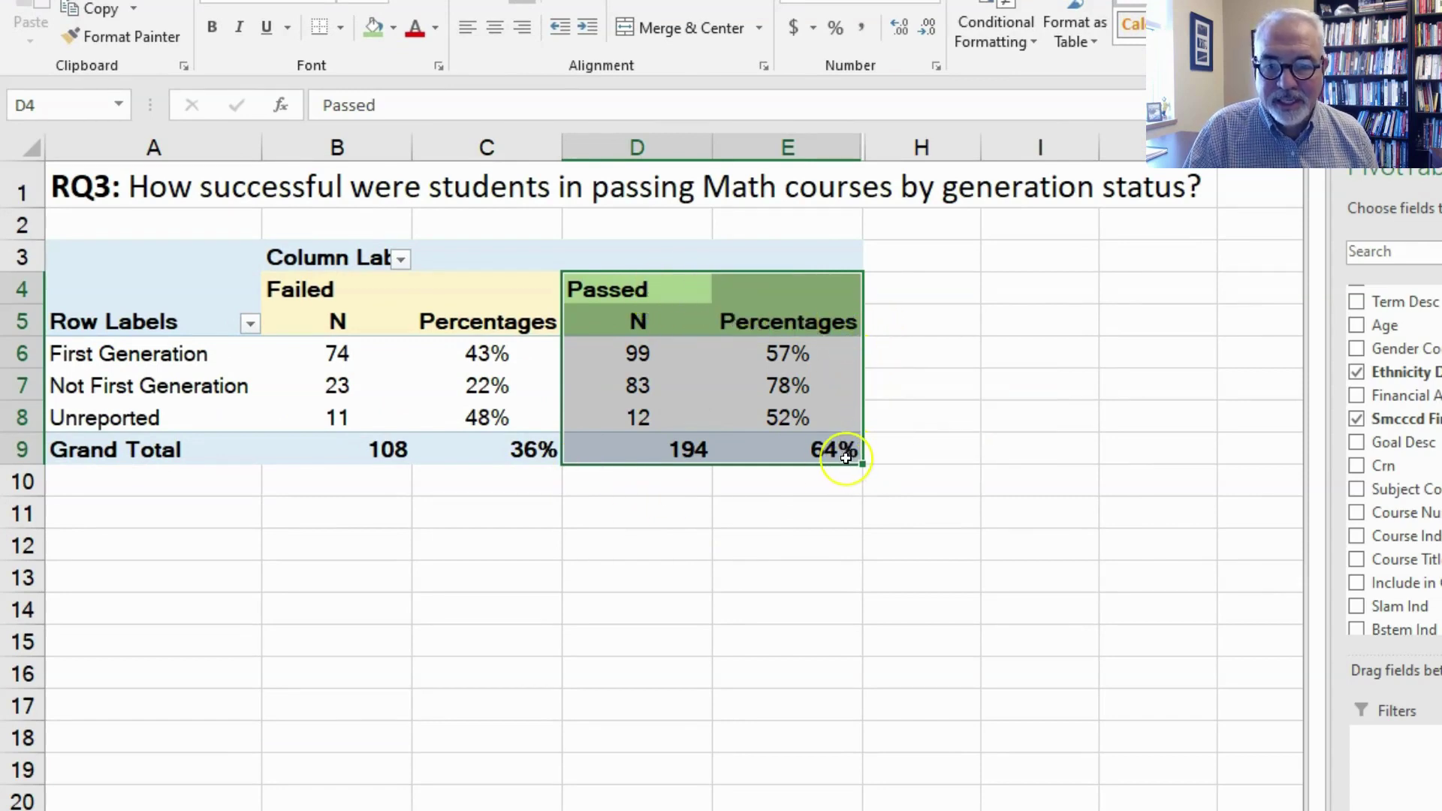
mouse_move(846, 457)
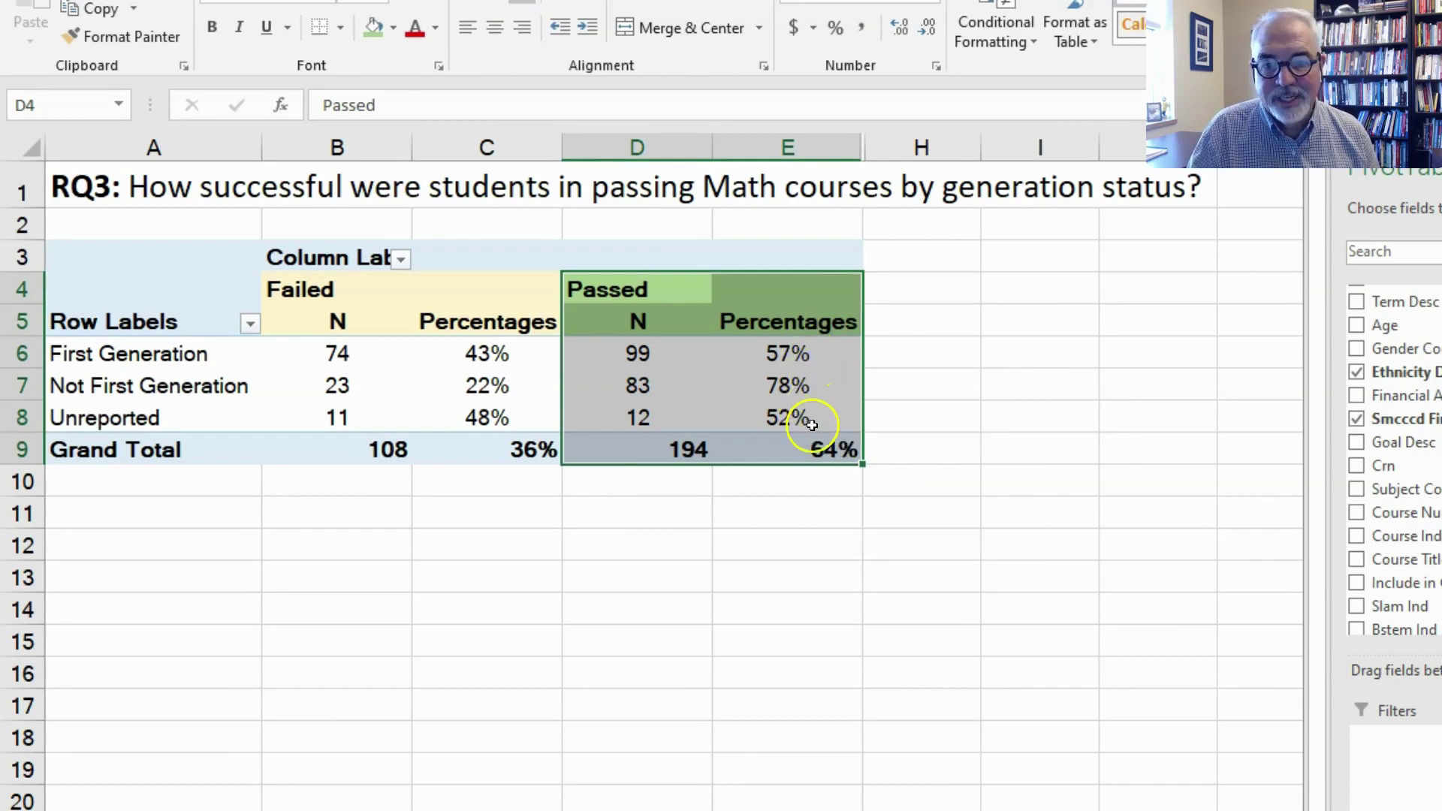
mouse_move(811, 426)
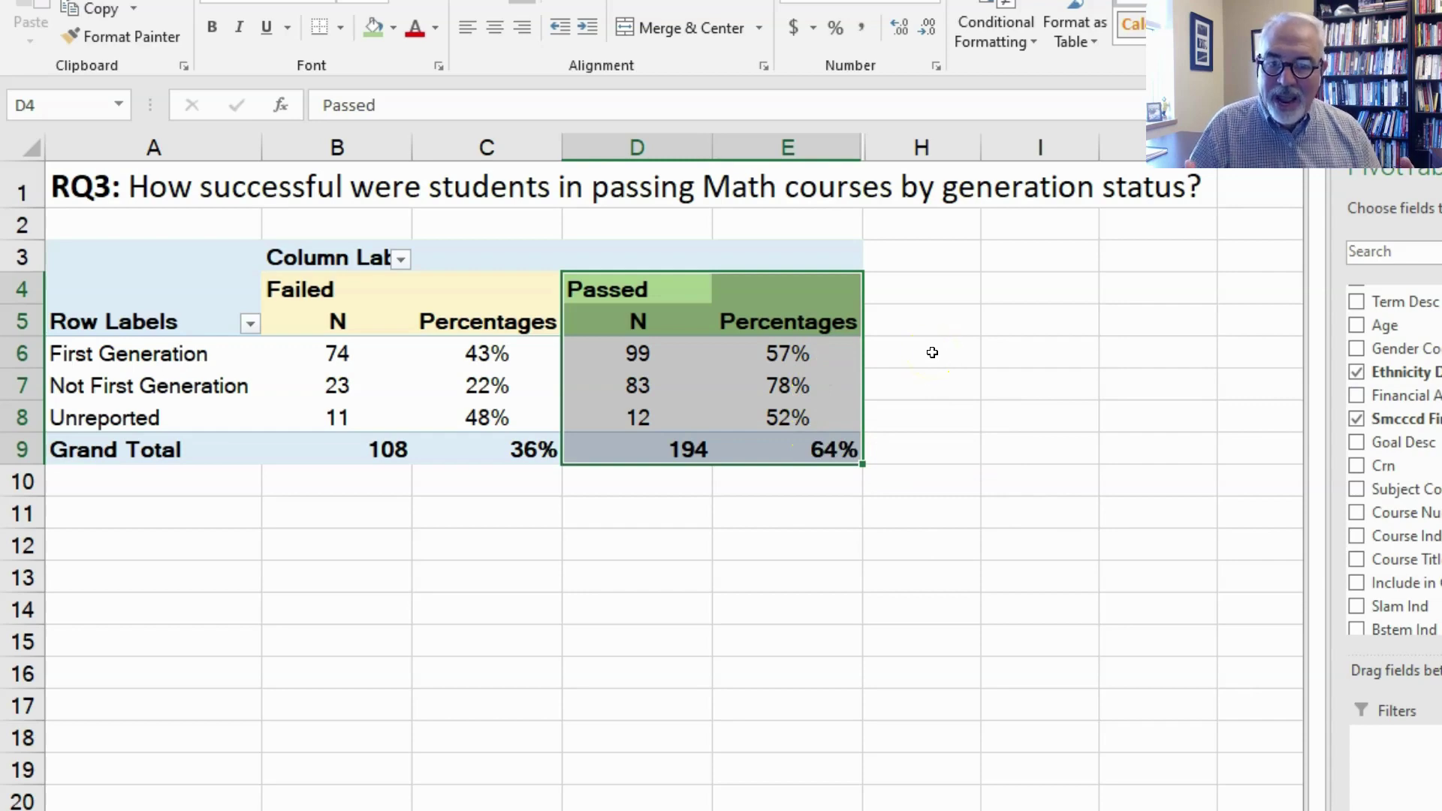
mouse_move(842, 383)
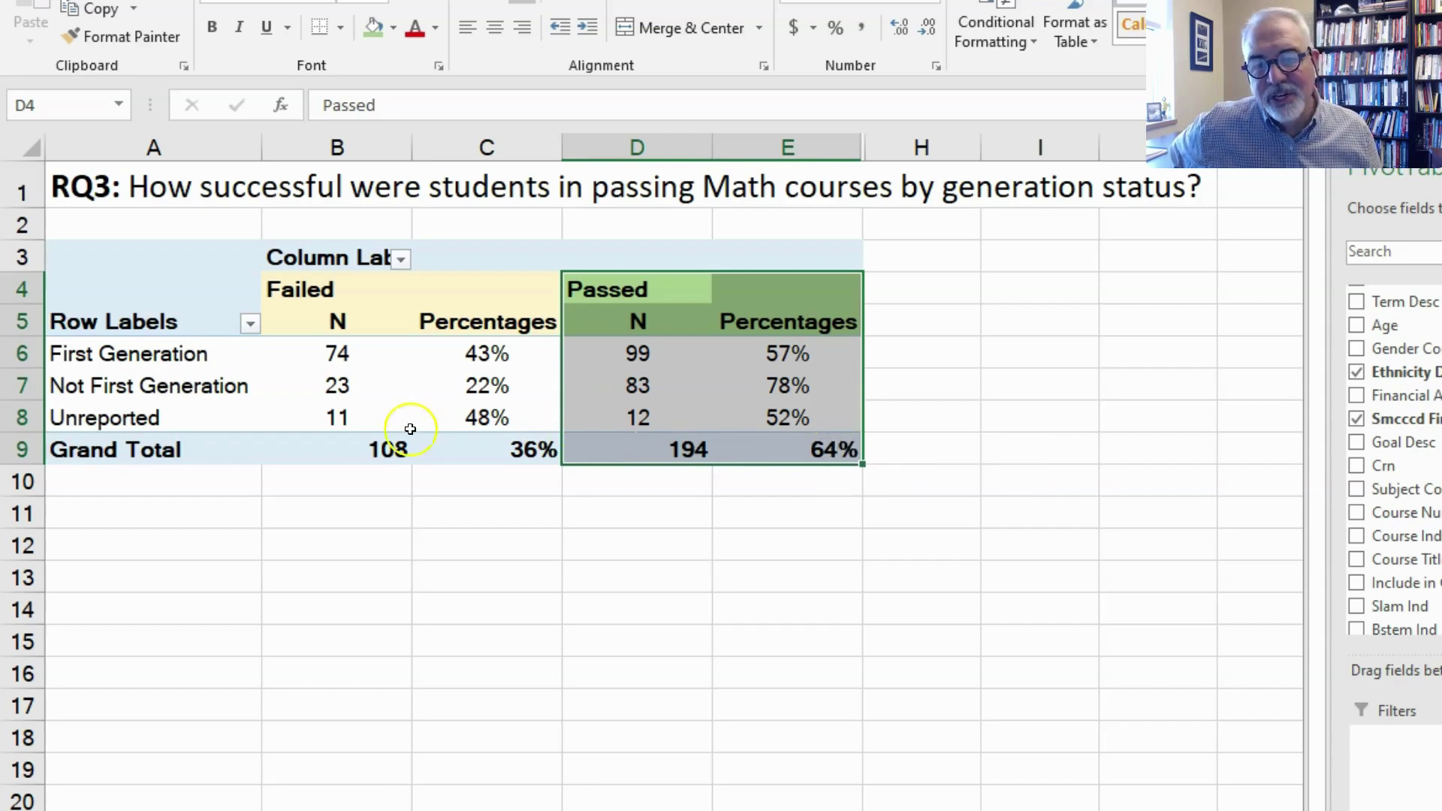
mouse_move(647, 417)
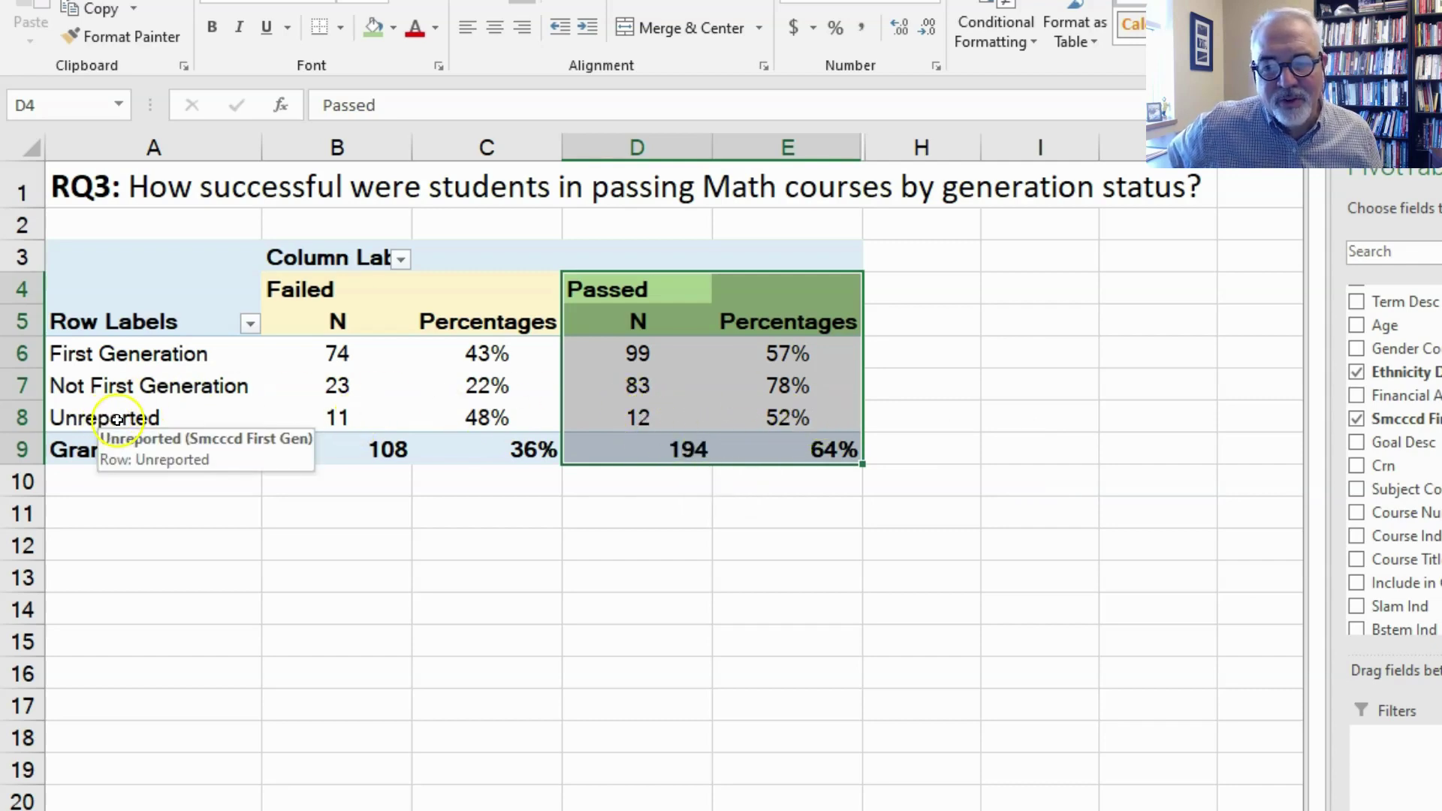
drag(104, 419, 808, 415)
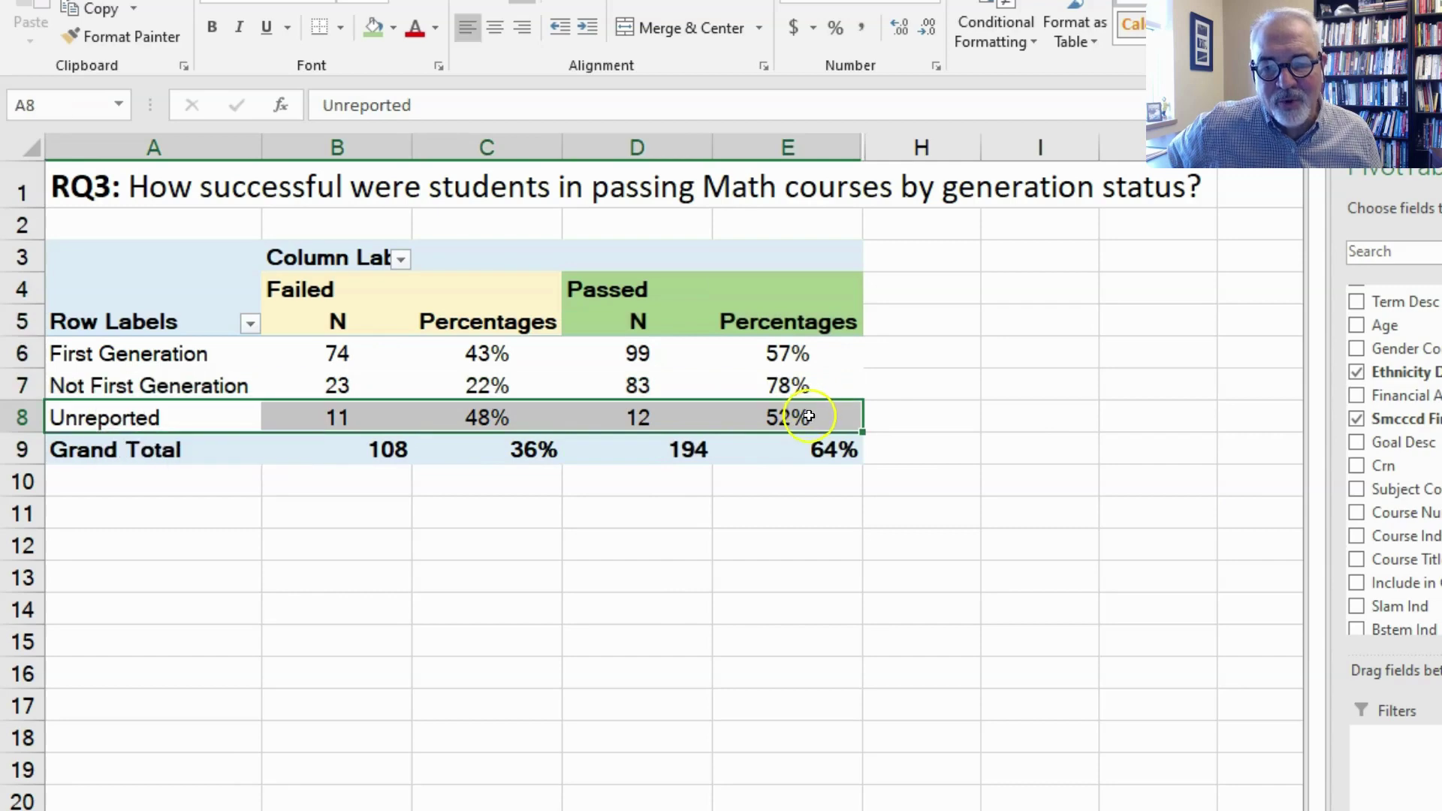
mouse_move(809, 415)
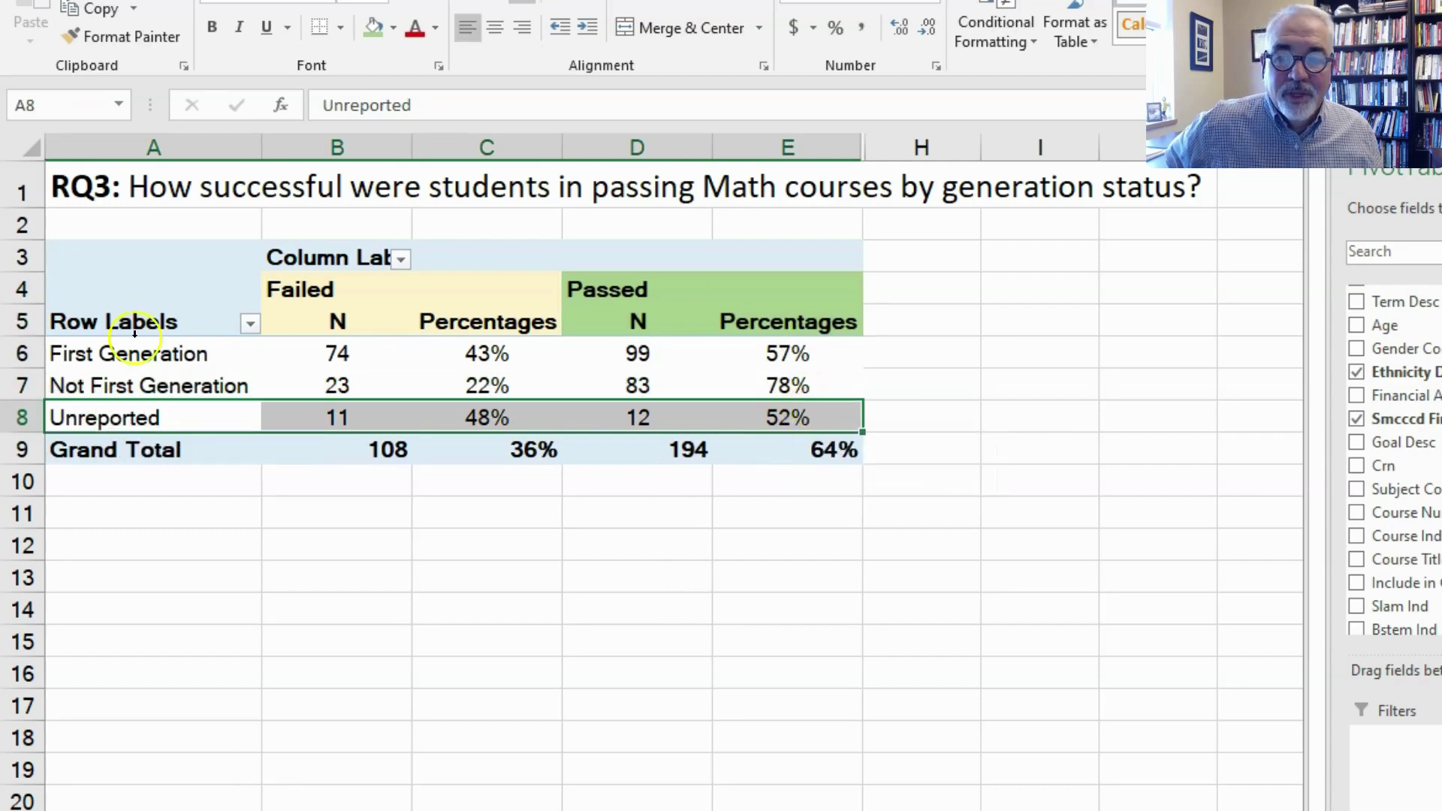
click(206, 354)
drag(205, 353, 815, 354)
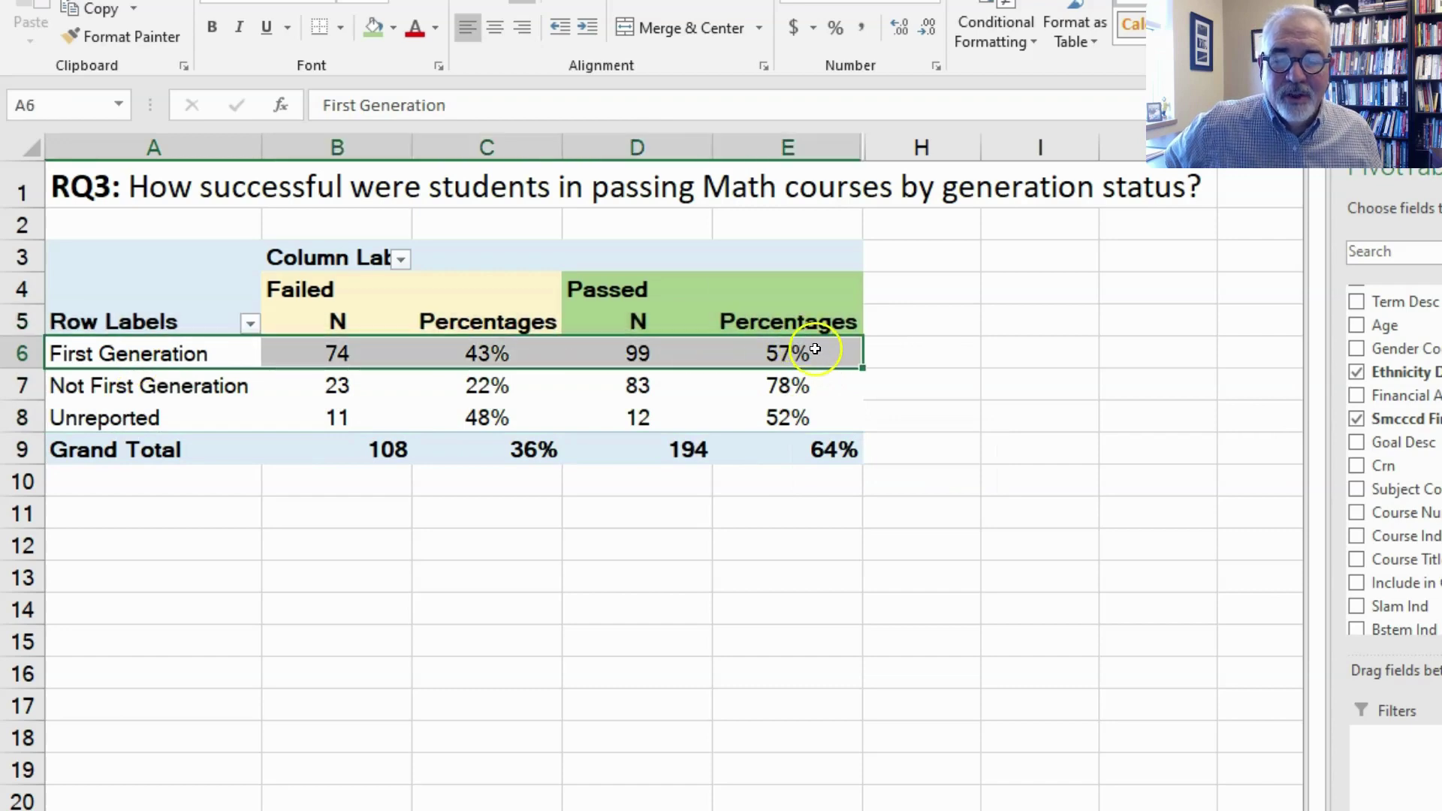
mouse_move(816, 353)
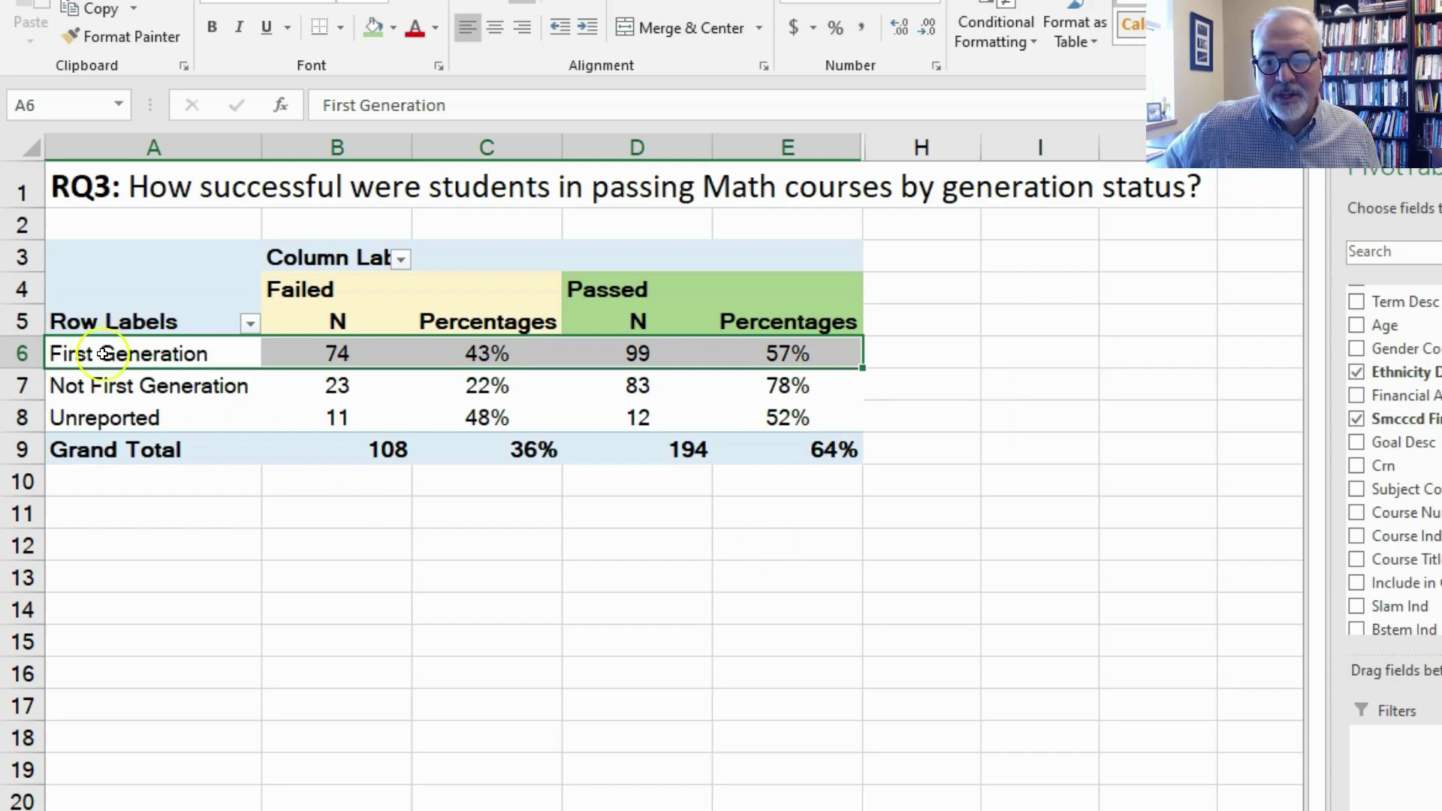
mouse_move(103, 355)
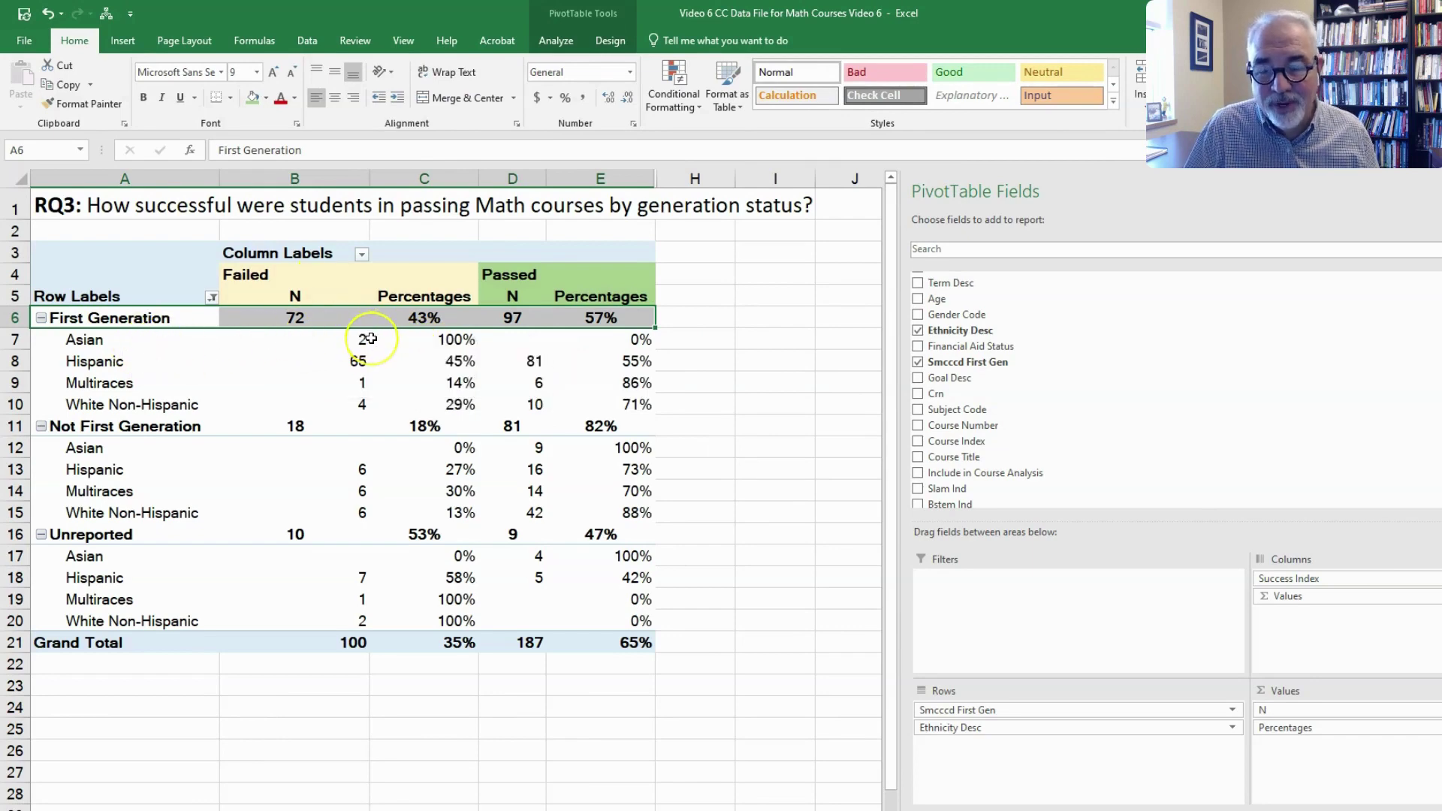
Review the RQ3 results by ethnicity within each generation status and remove Ethnicity Desc from the PivotTable's row fields.
mouse_move(371, 339)
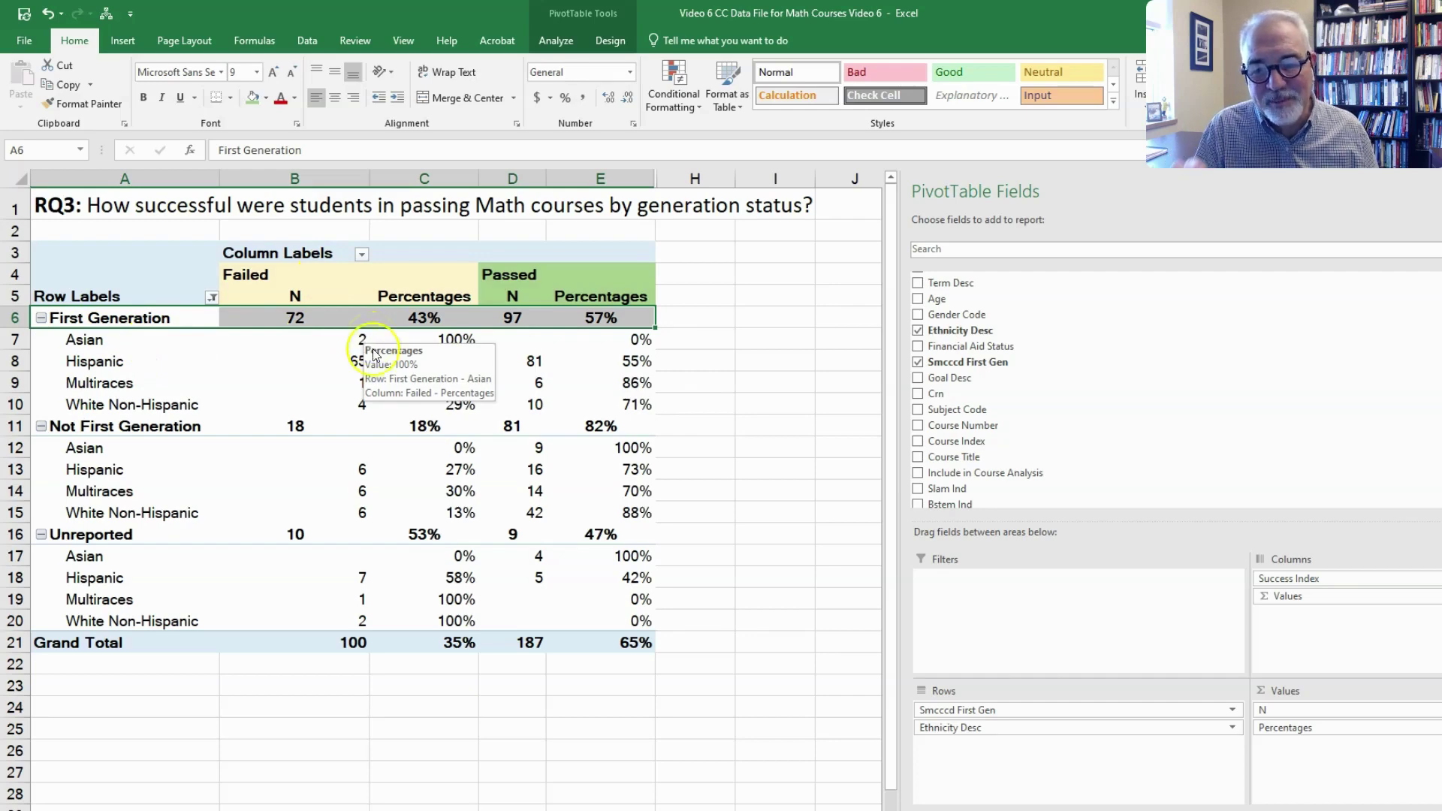
mouse_move(285, 422)
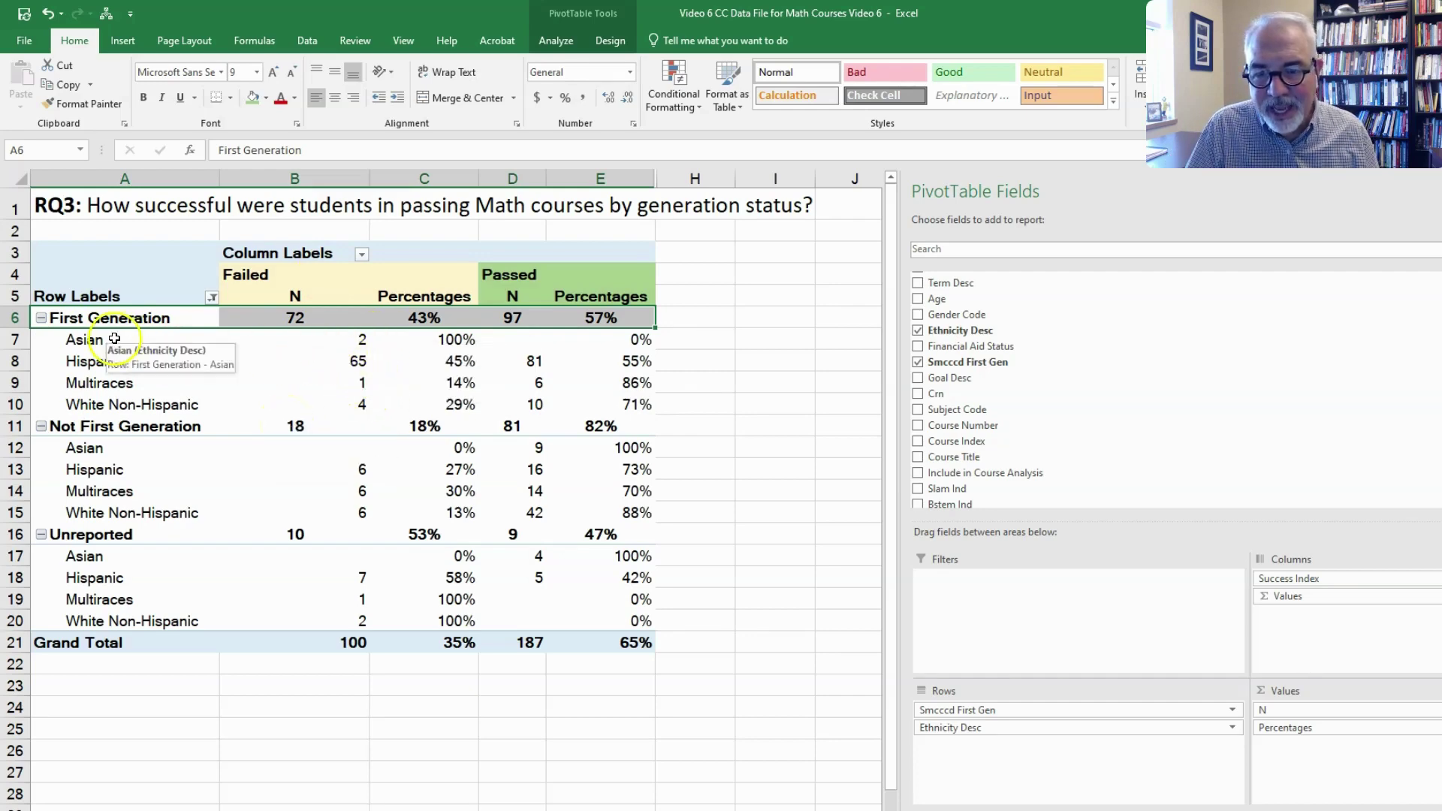
mouse_move(460, 339)
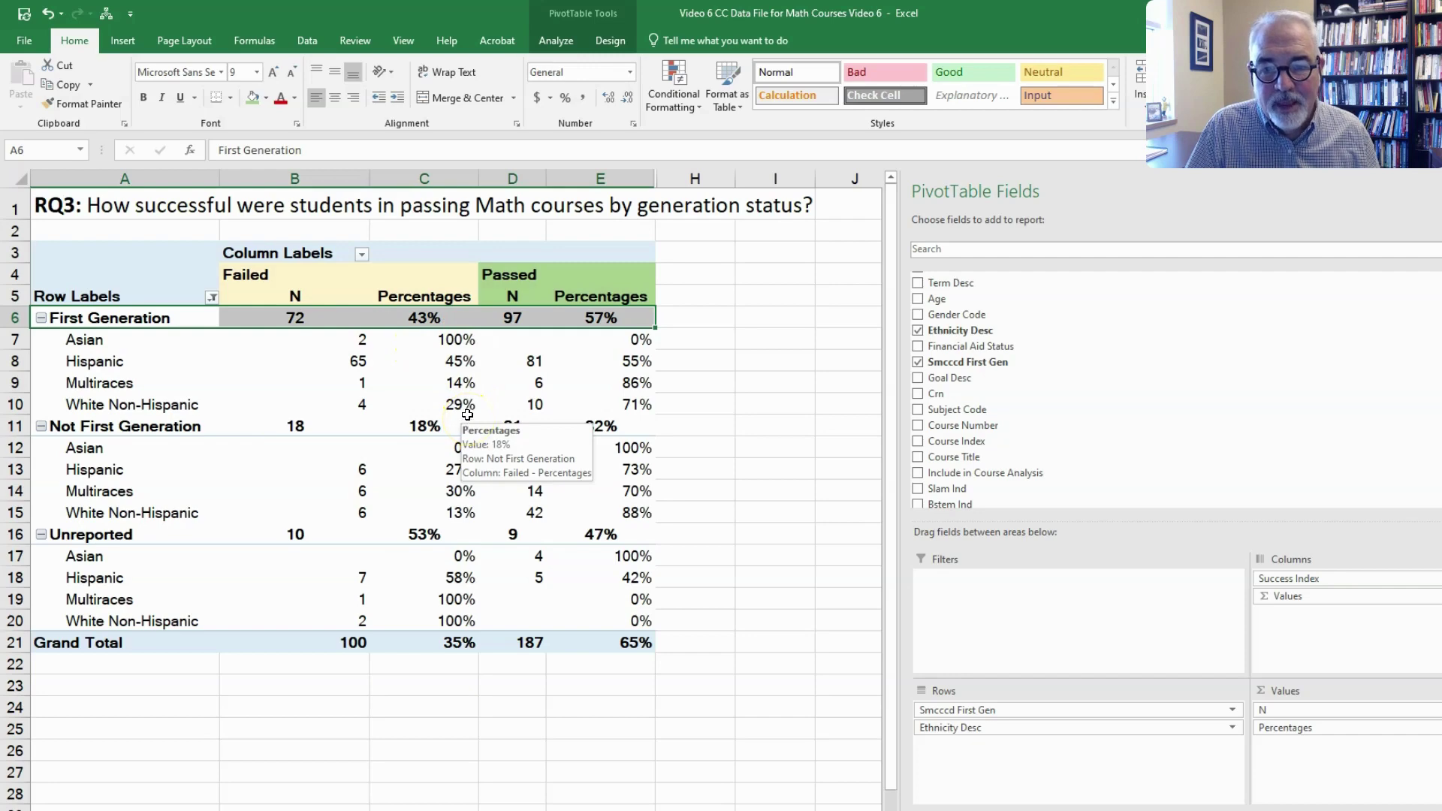
mouse_move(467, 414)
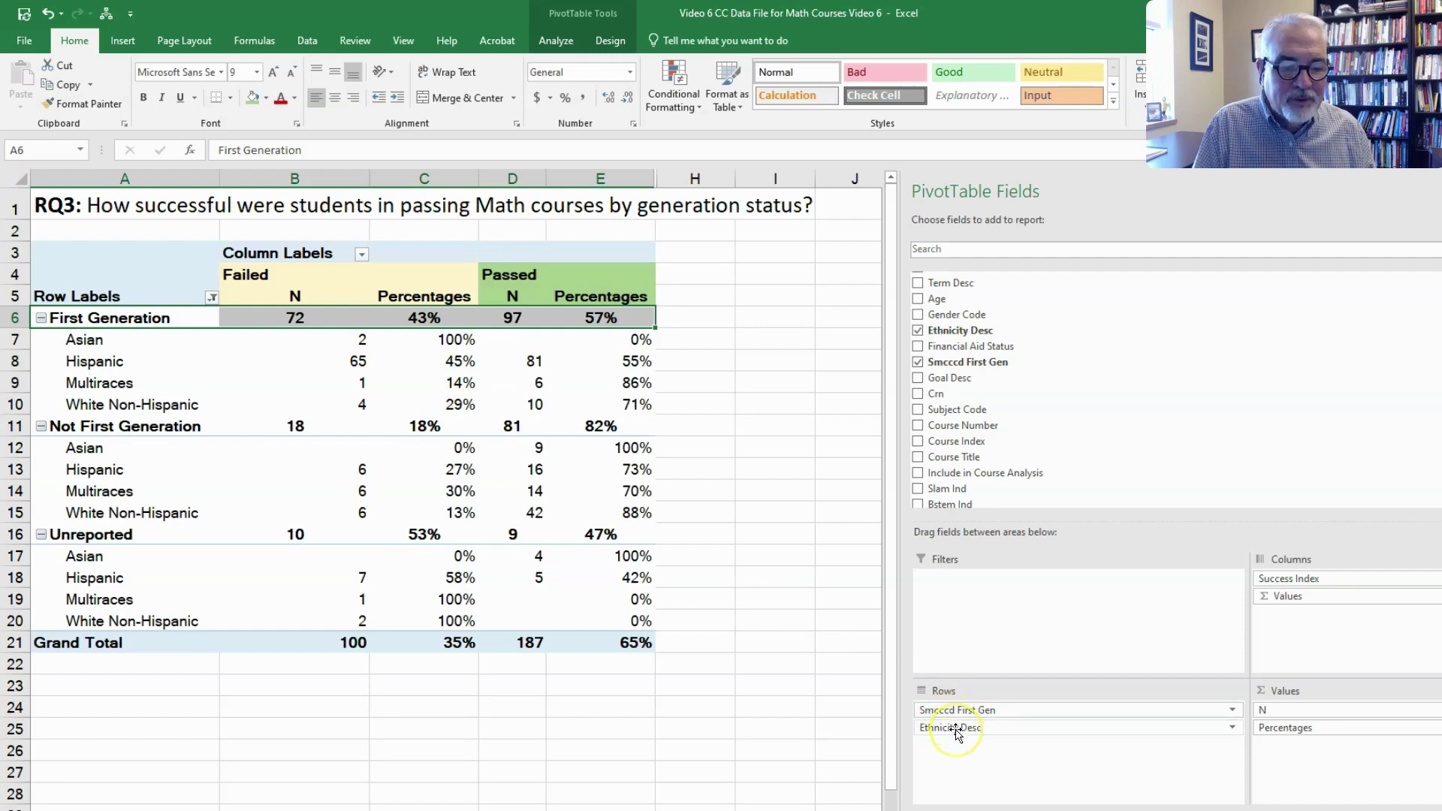
drag(955, 730, 1228, 309)
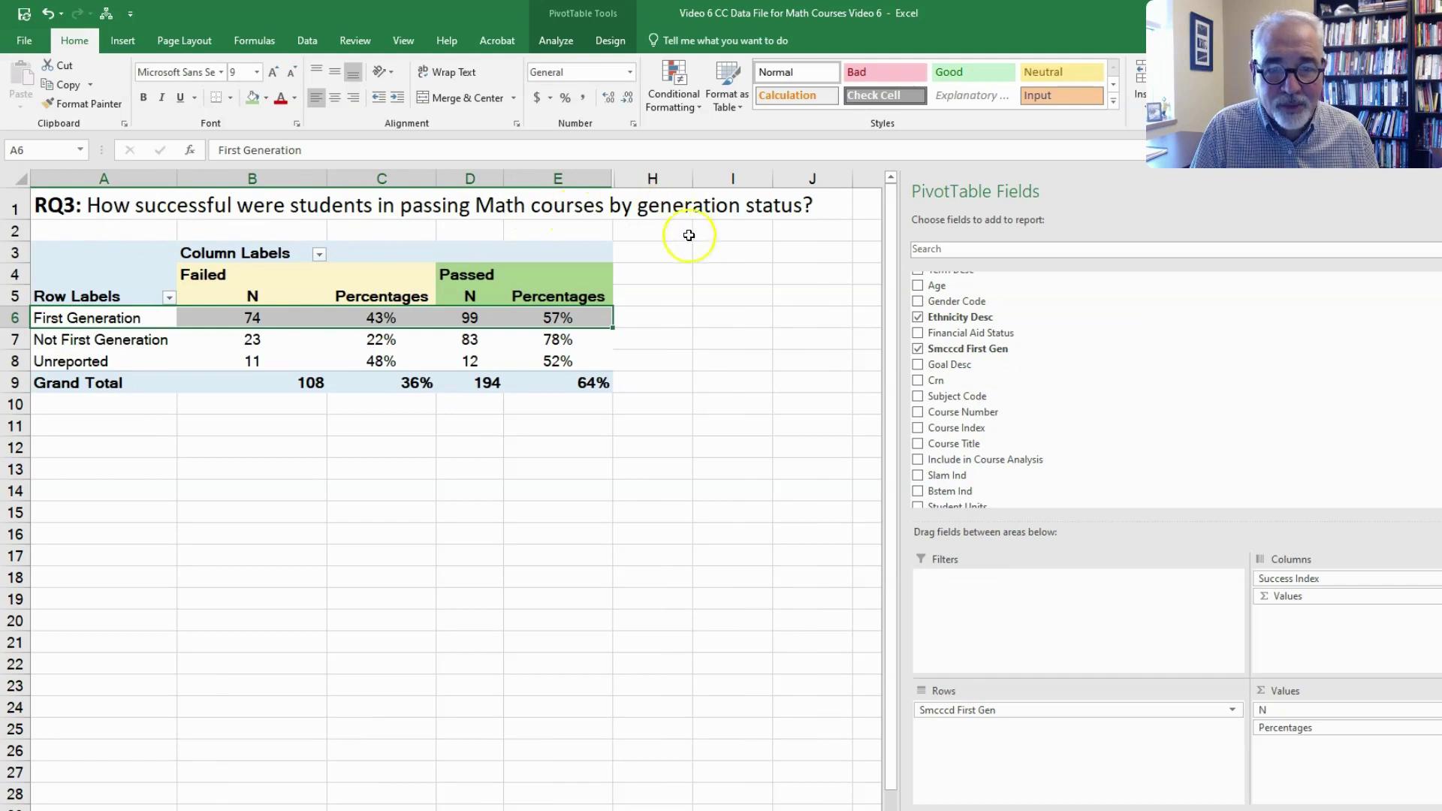
click(499, 487)
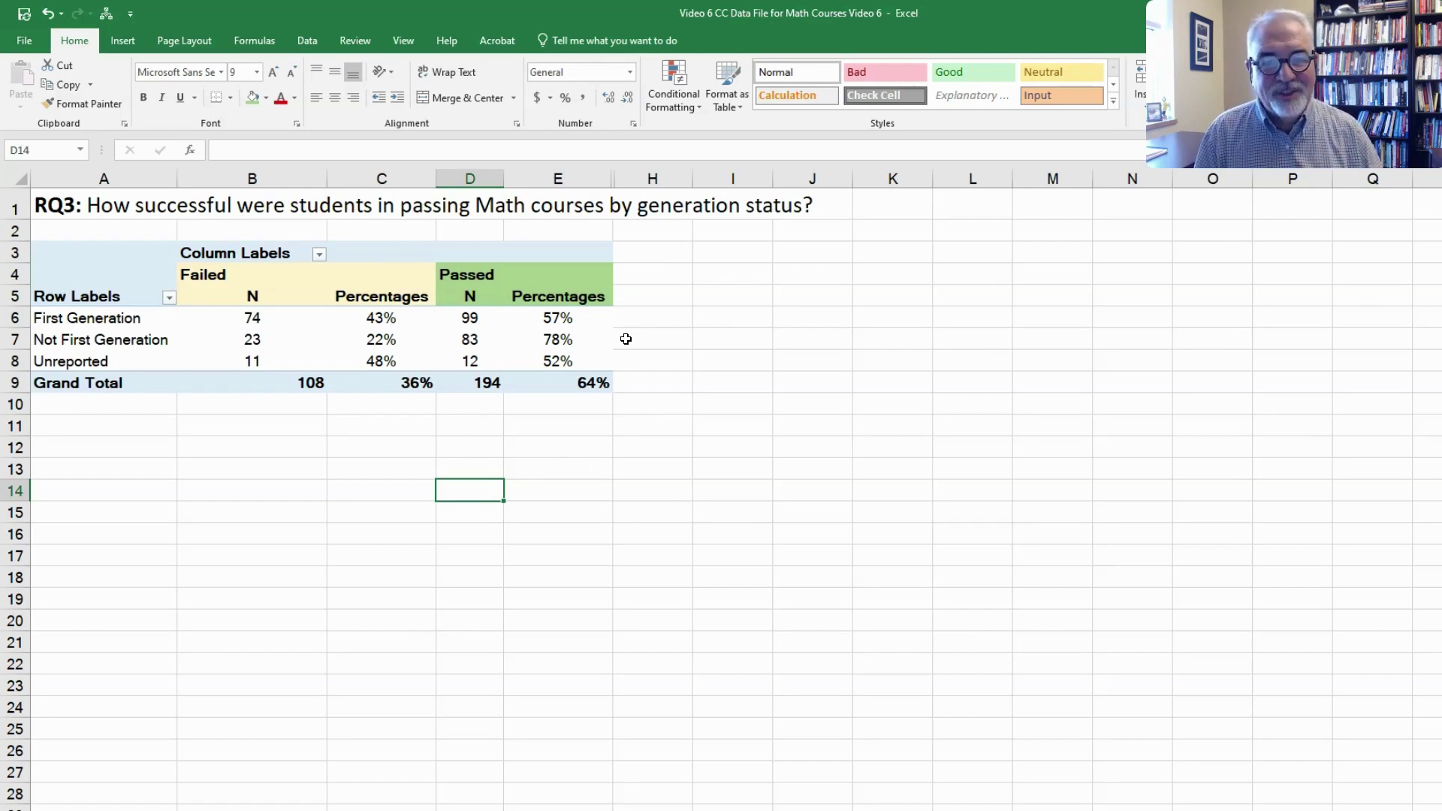
click(560, 343)
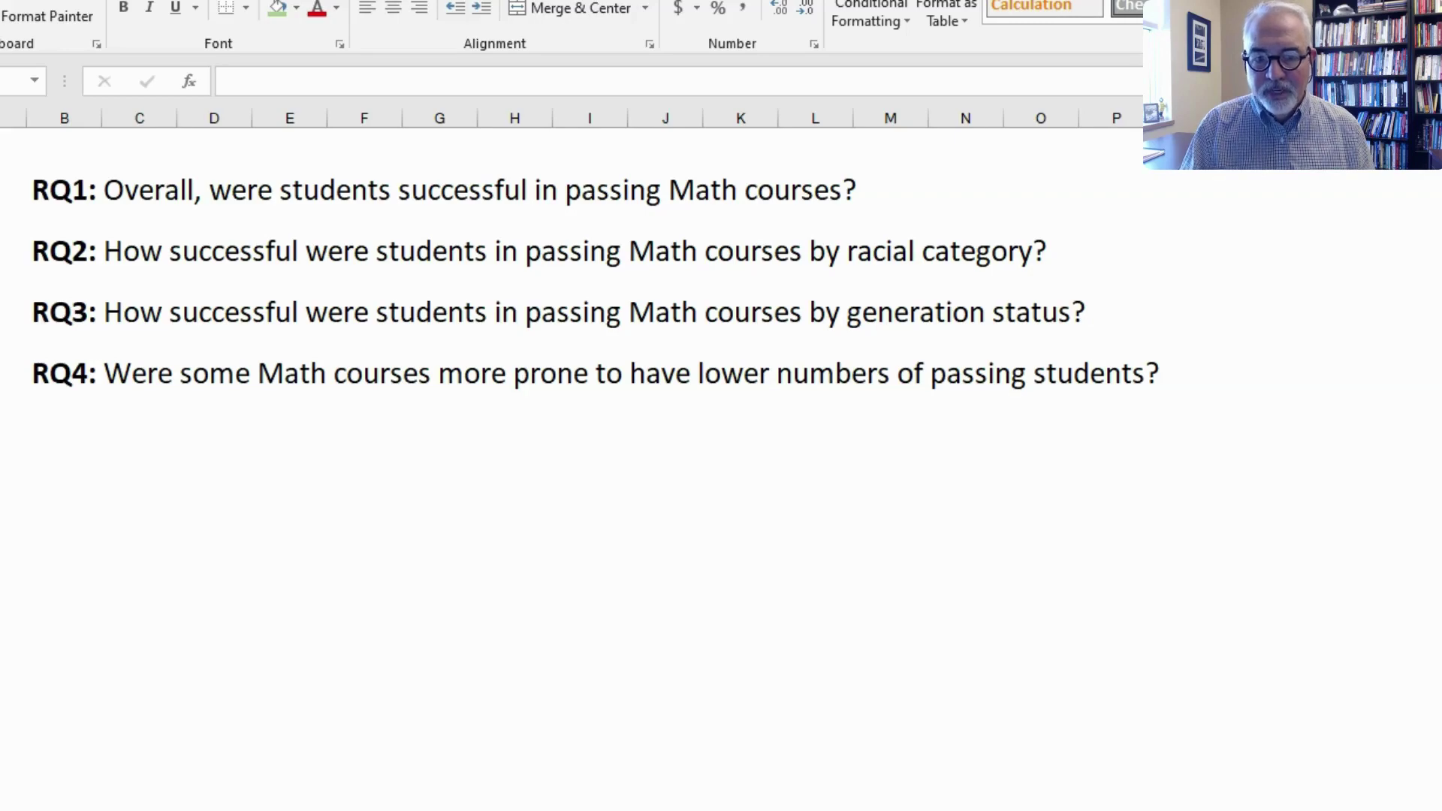
Open the Student Math Course Data sheet and look through the Course Title column and its list of filter values.
click(303, 753)
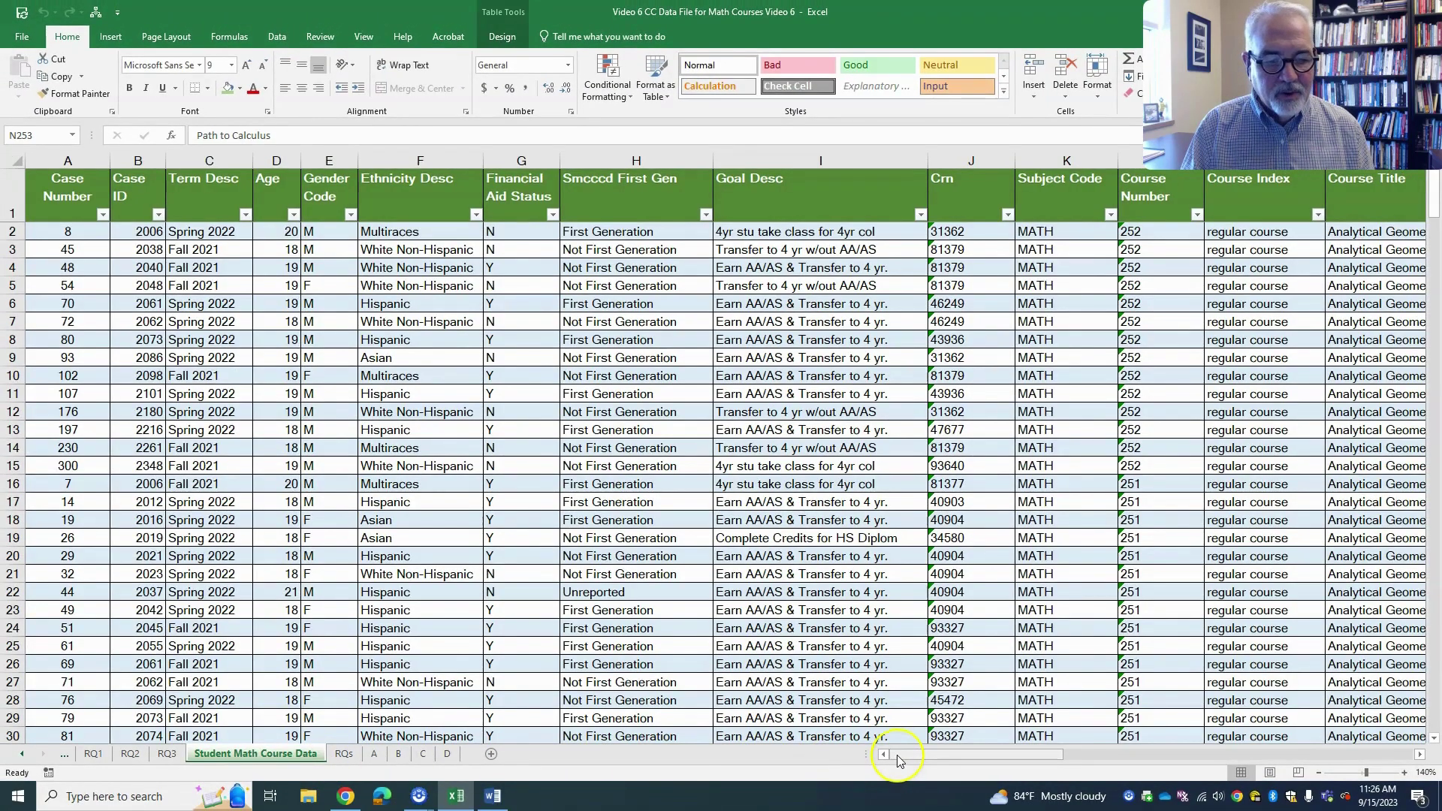
drag(899, 758, 1048, 746)
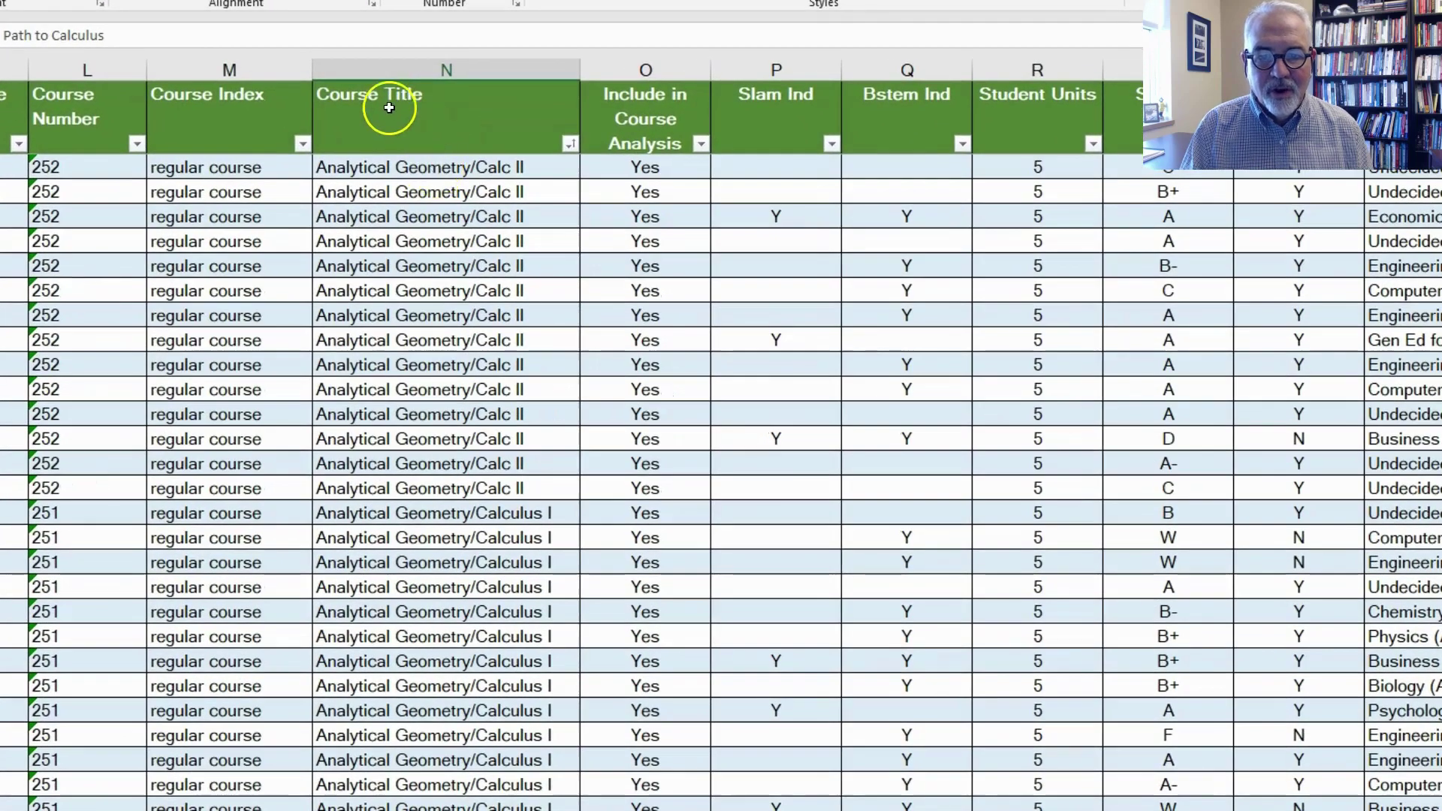
scroll(368, 547, down, 5)
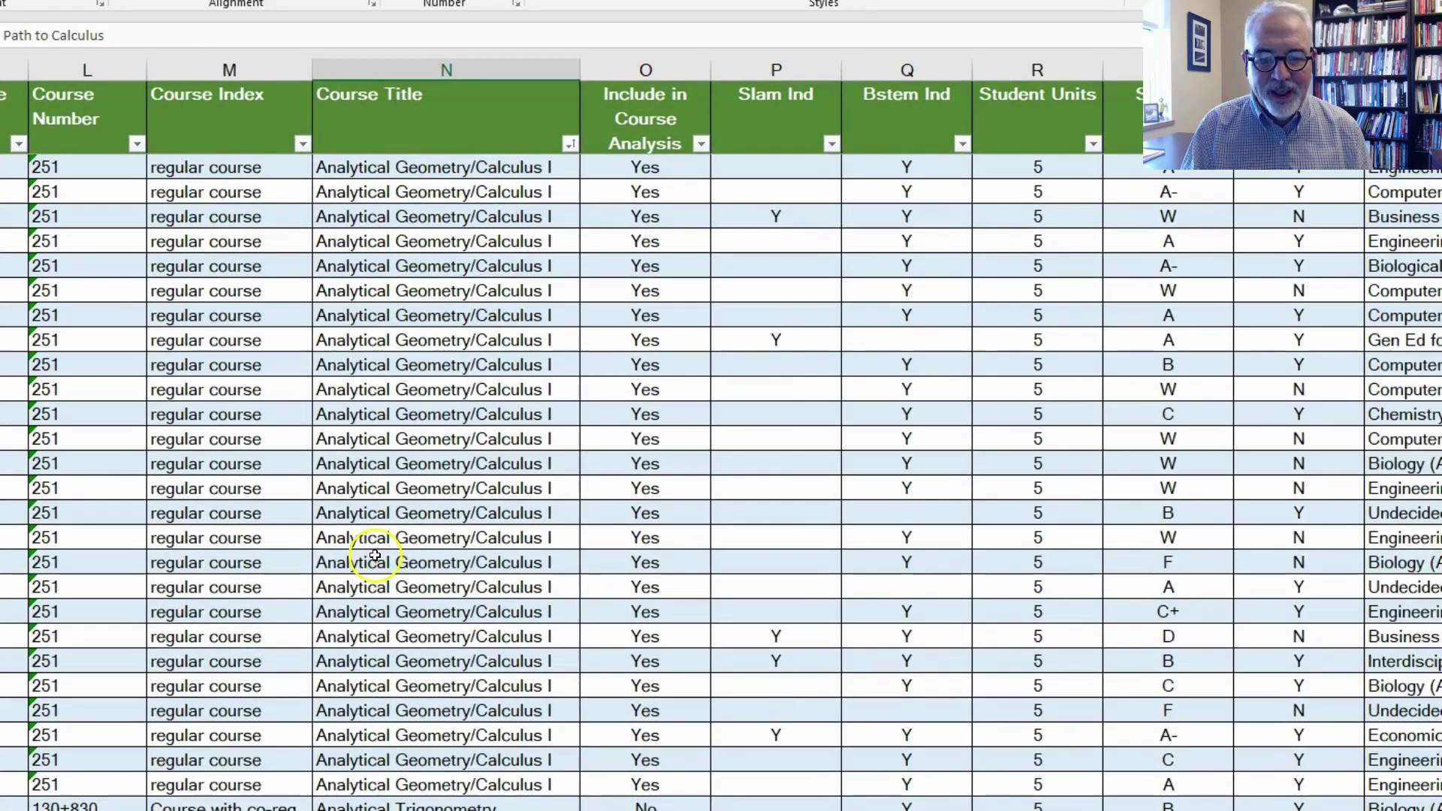
scroll(367, 546, up, 5)
click(571, 144)
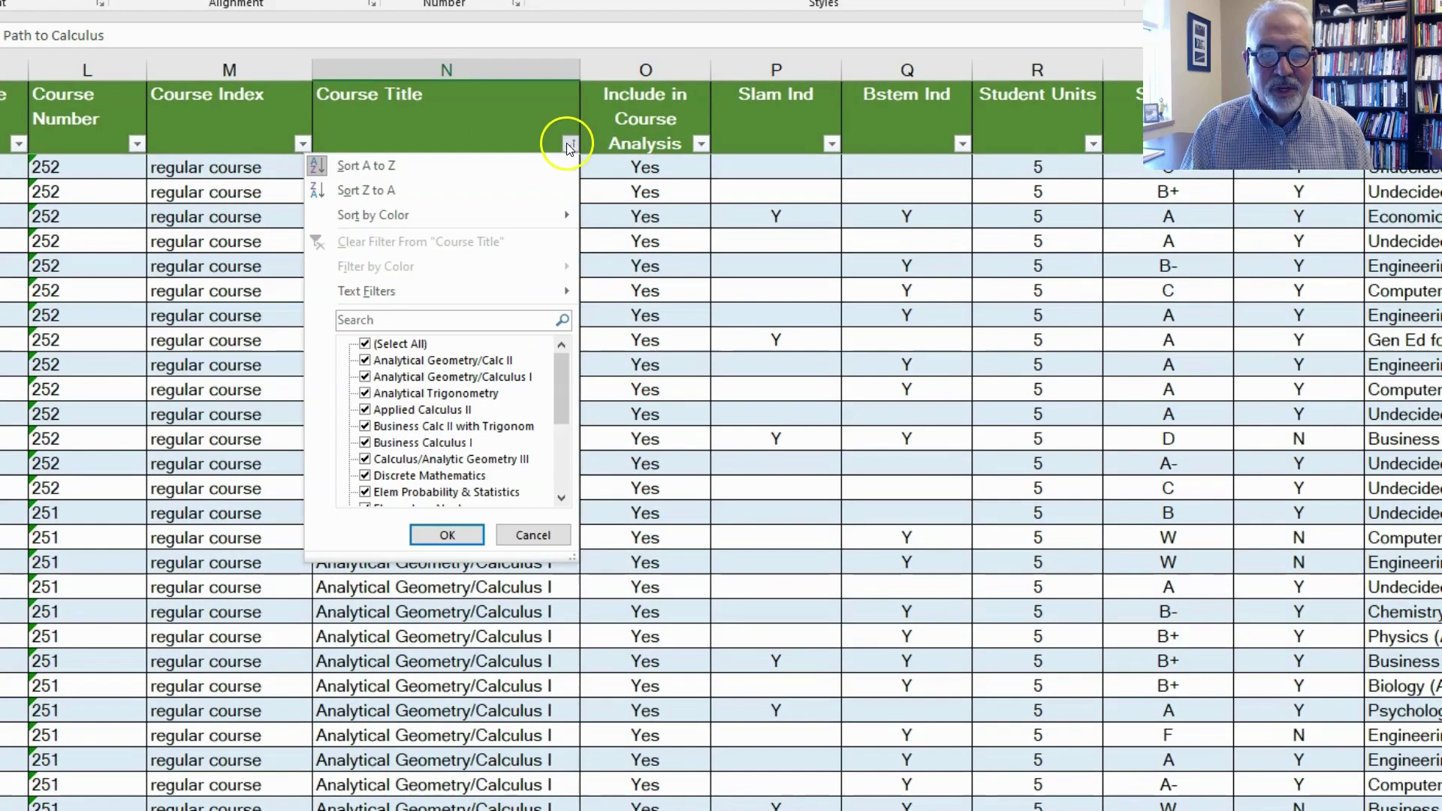
click(441, 130)
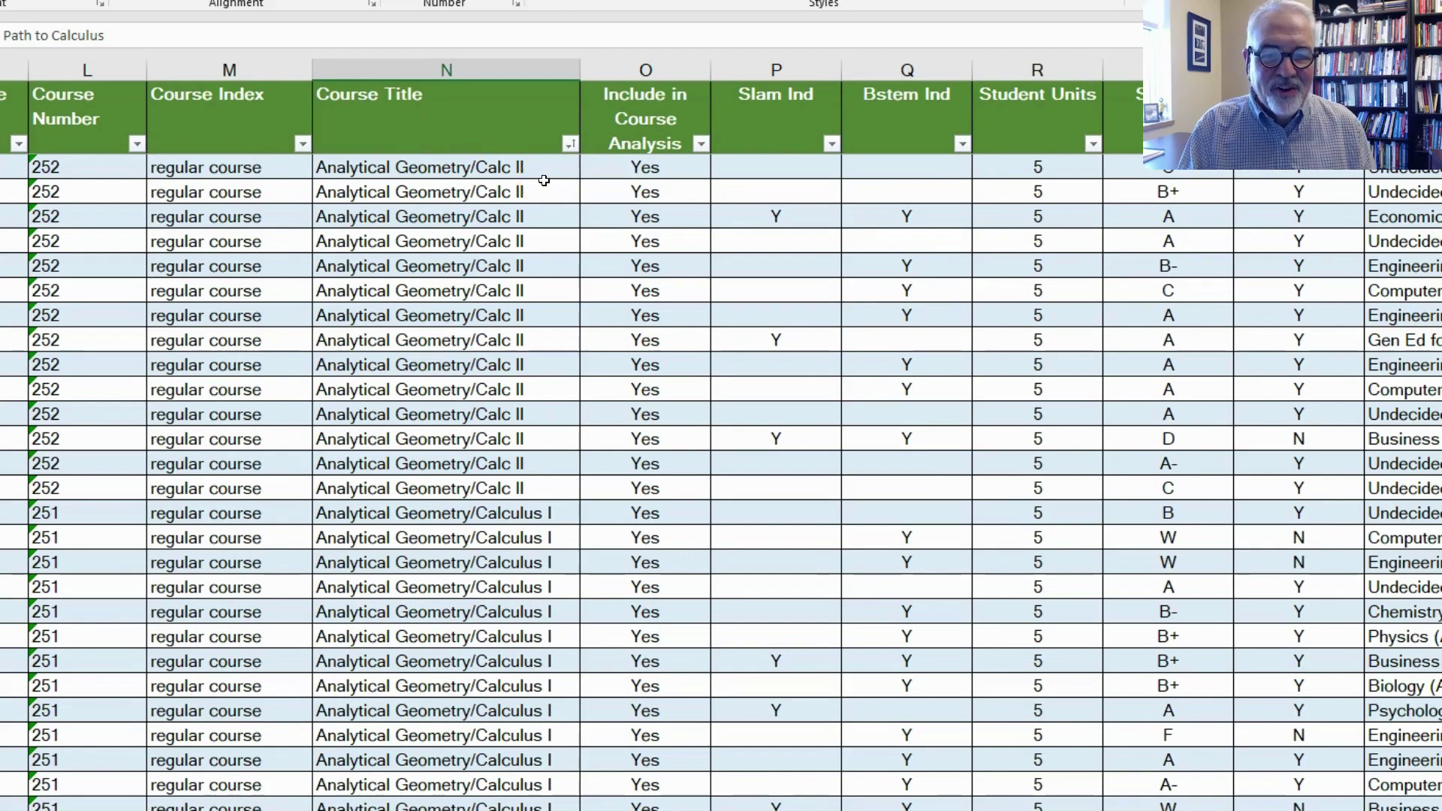
Examine which course titles are marked Yes or No in the Include in Course Analysis column of the student data.
click(511, 162)
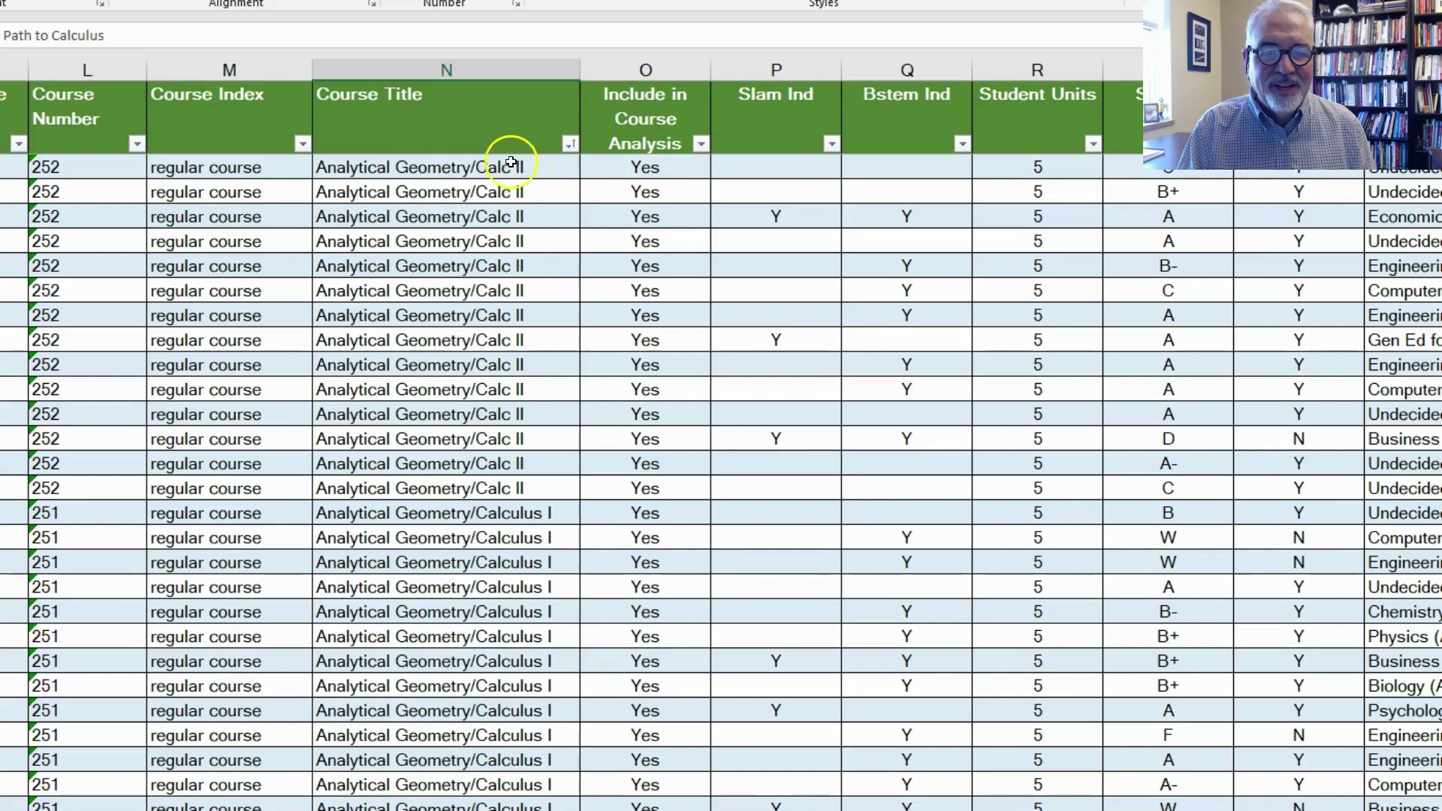
right_click(616, 72)
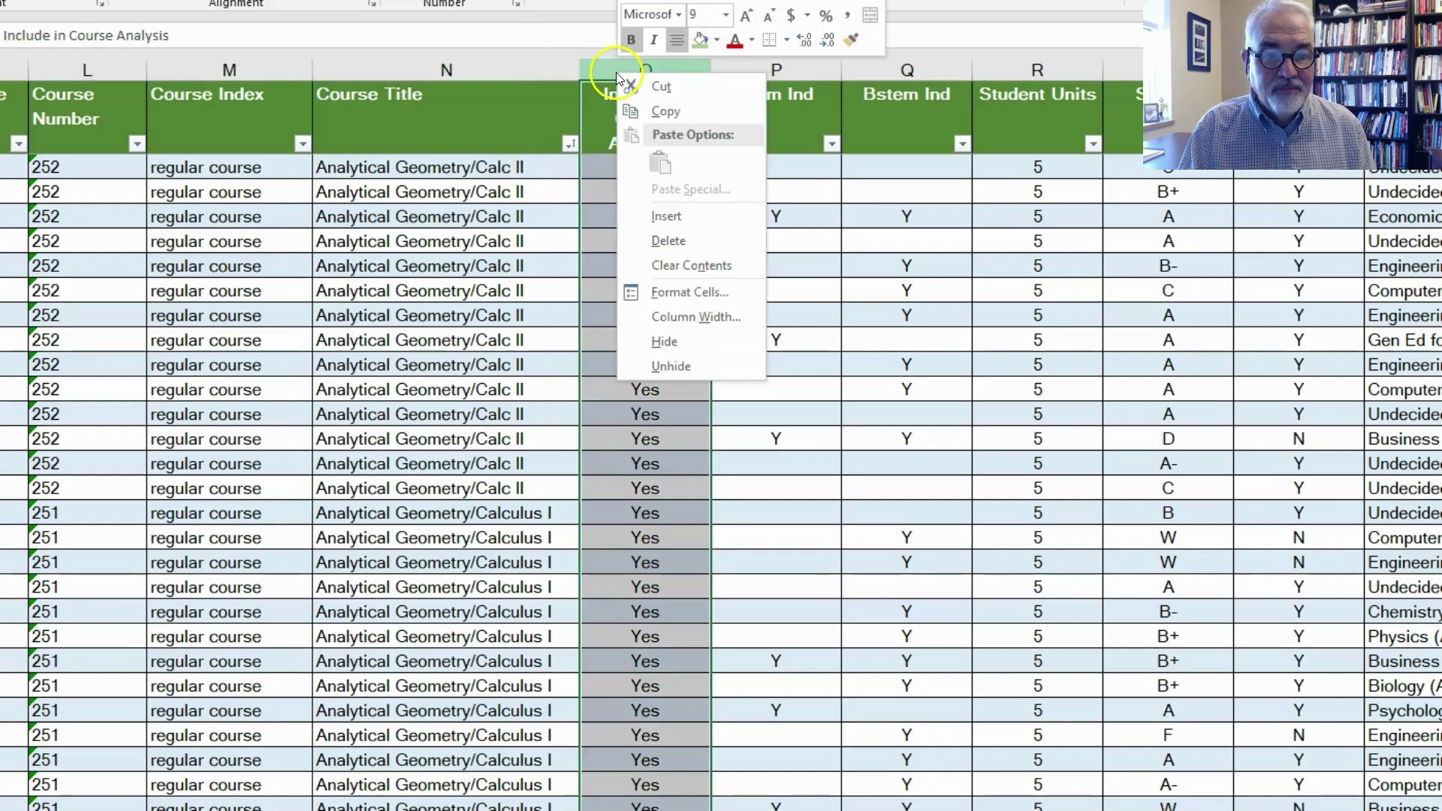
click(505, 123)
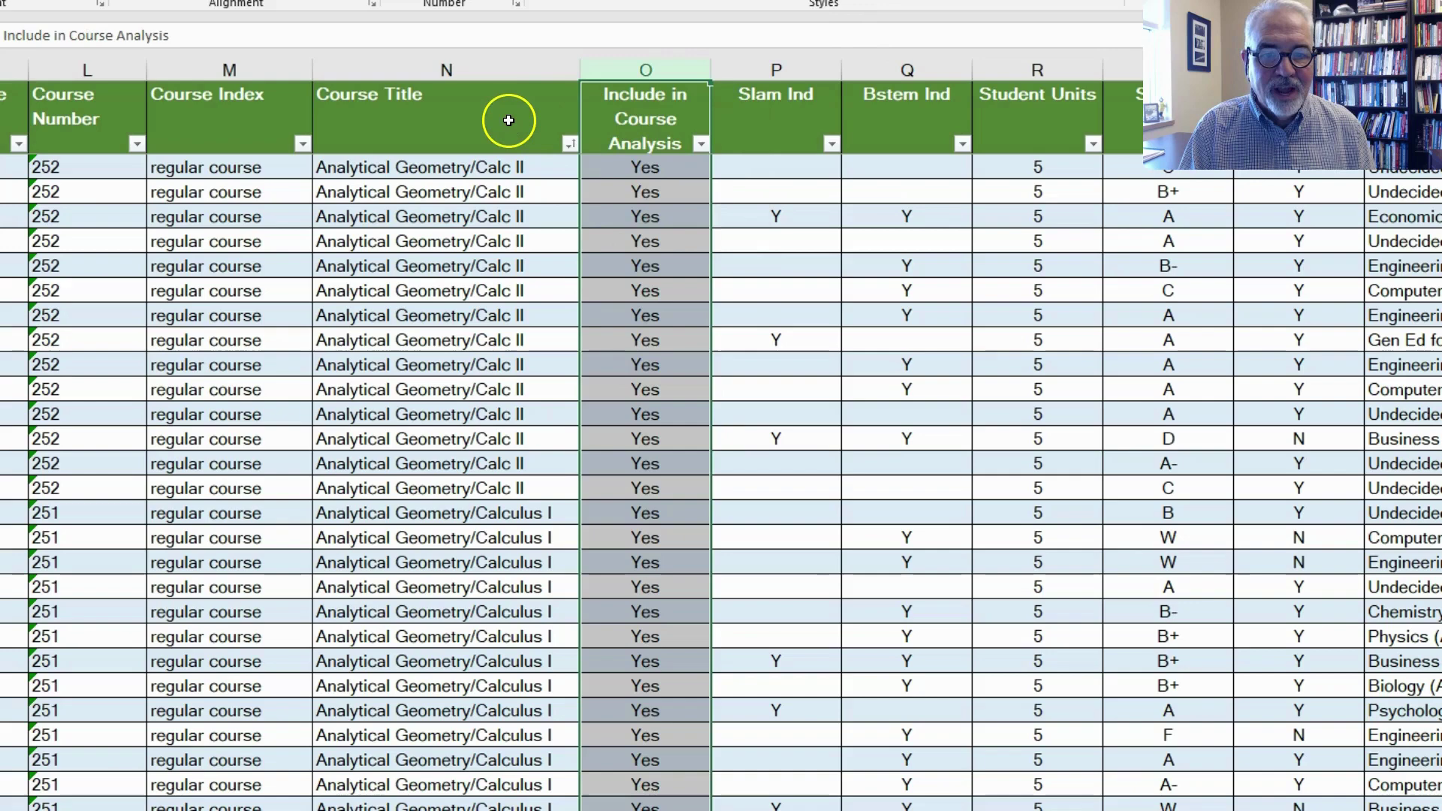
click(464, 183)
scroll(464, 180, down, 8)
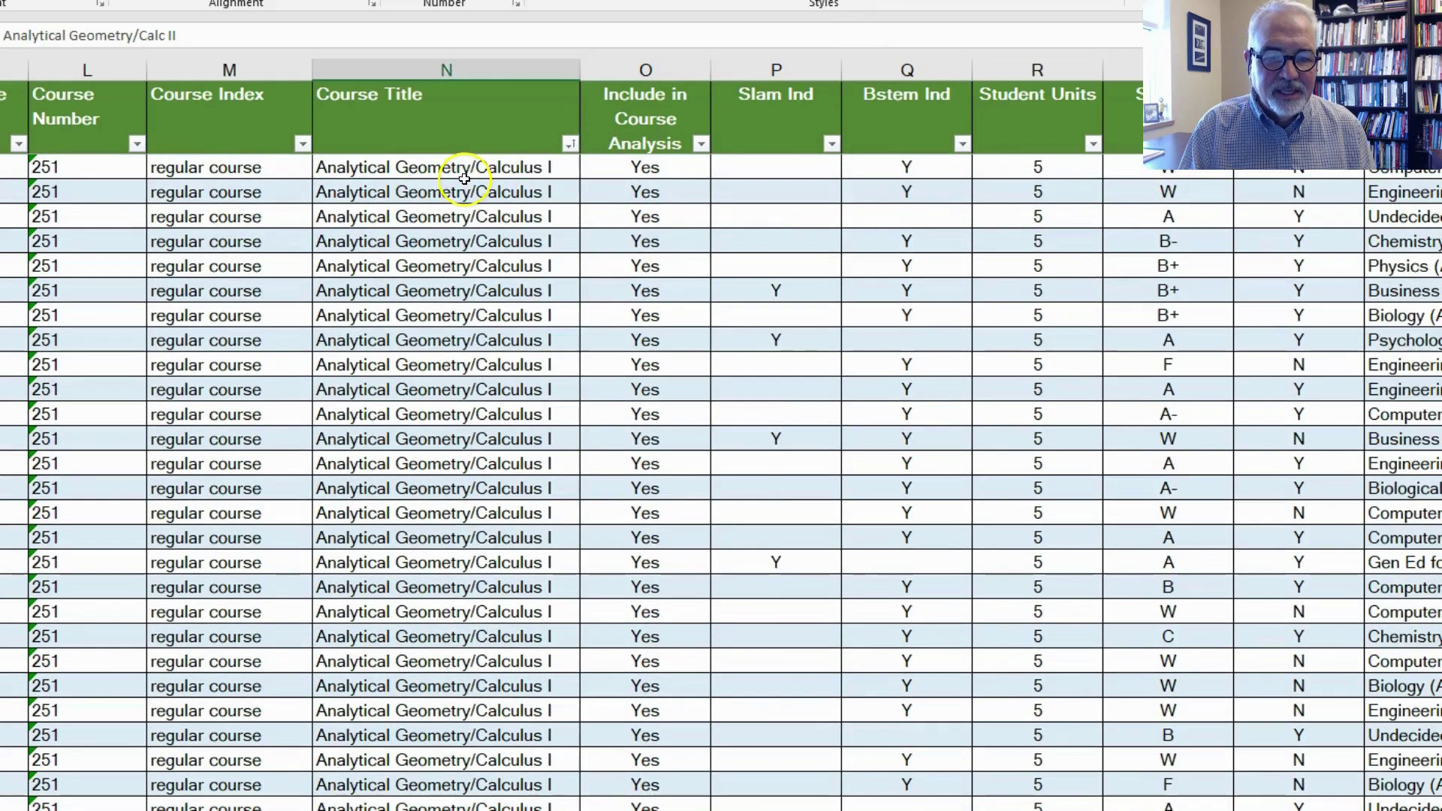
scroll(464, 179, down, 3)
scroll(465, 179, down, 2)
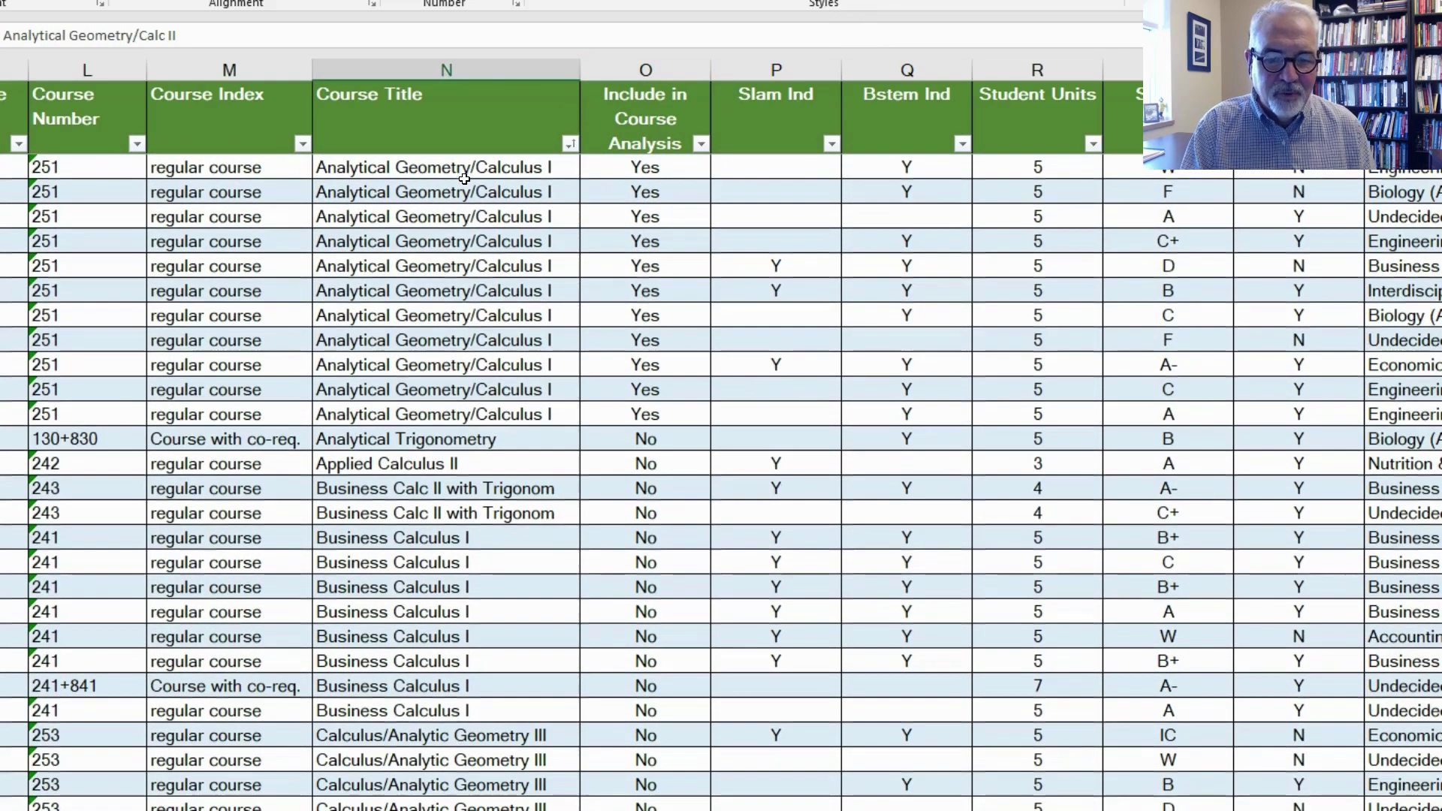
click(379, 441)
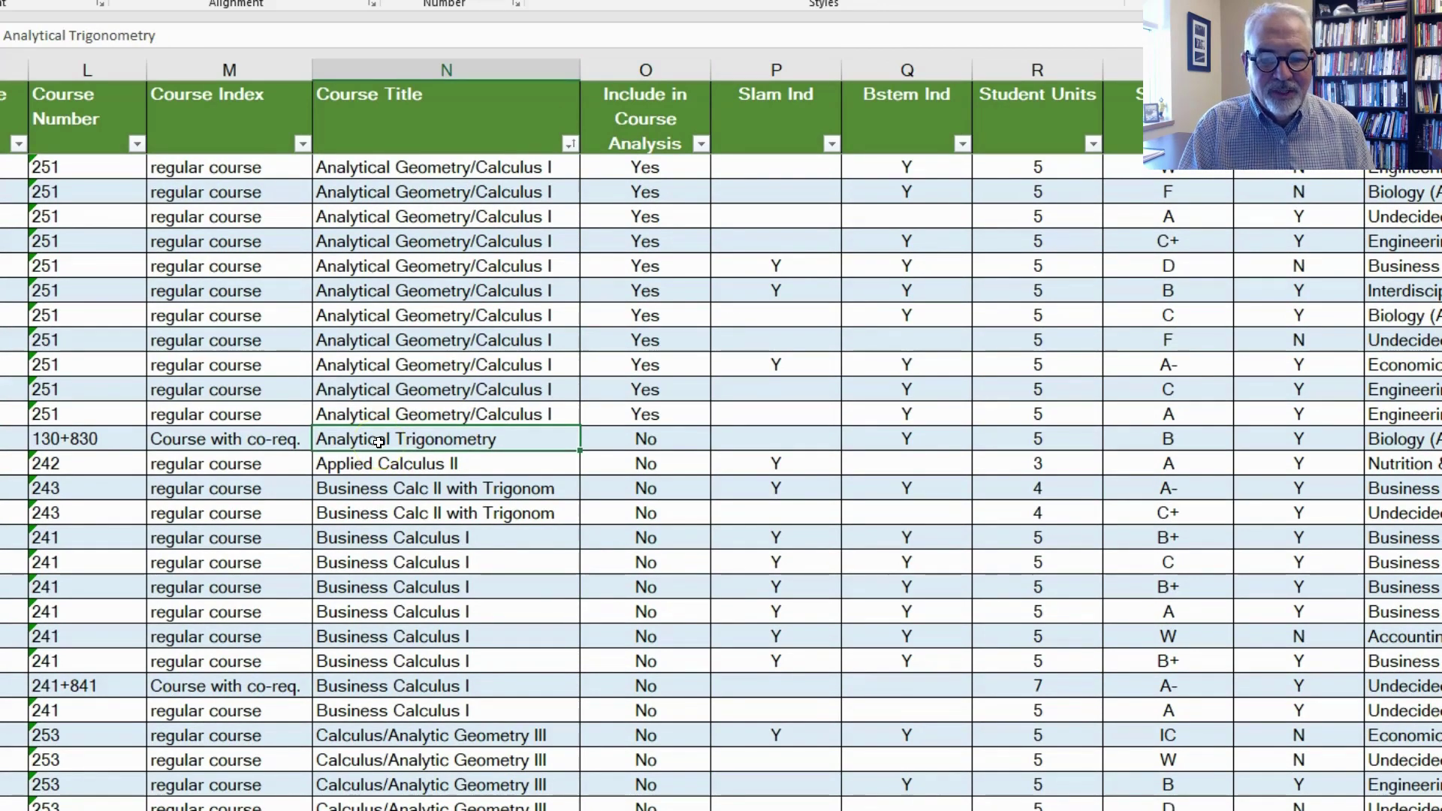
click(382, 439)
click(378, 437)
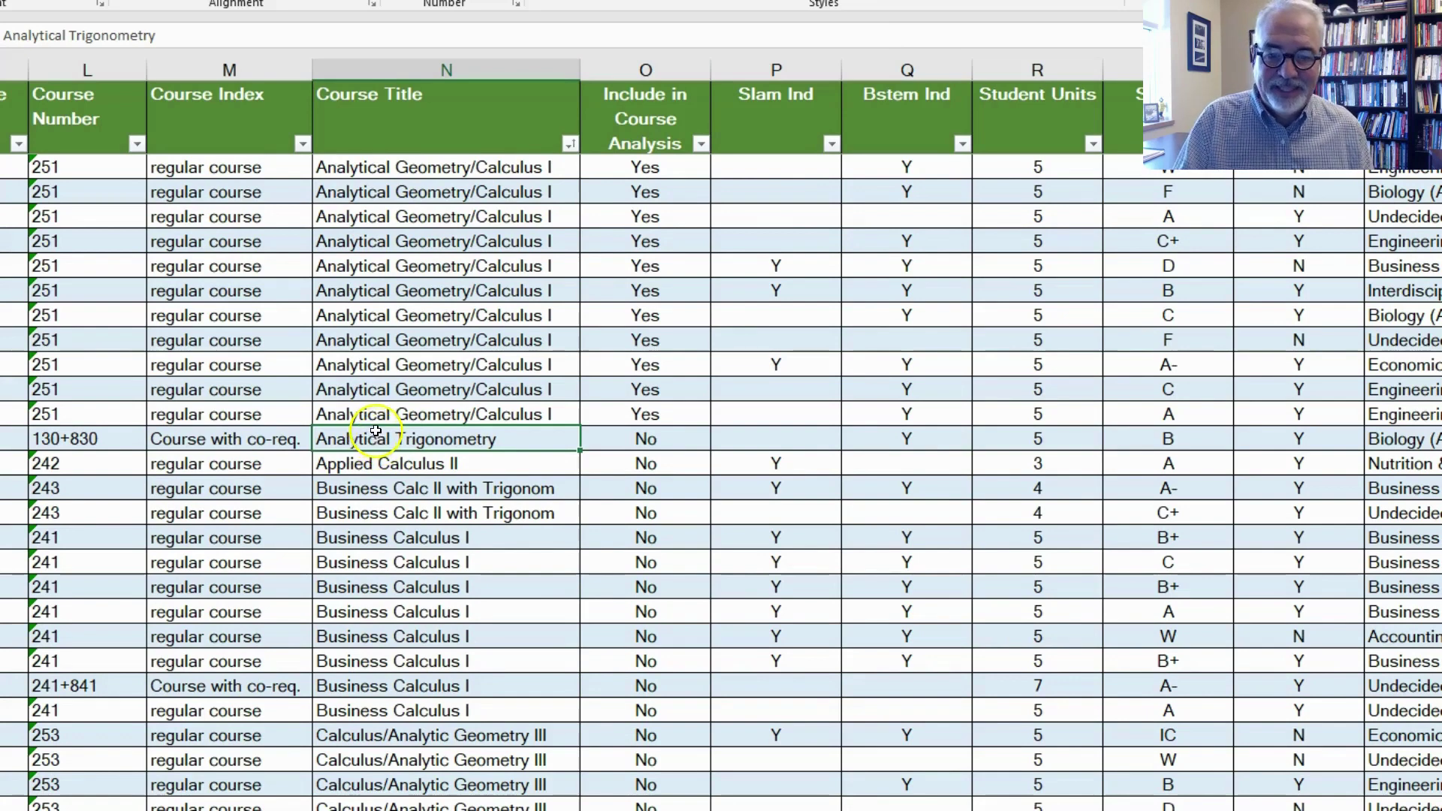
click(394, 465)
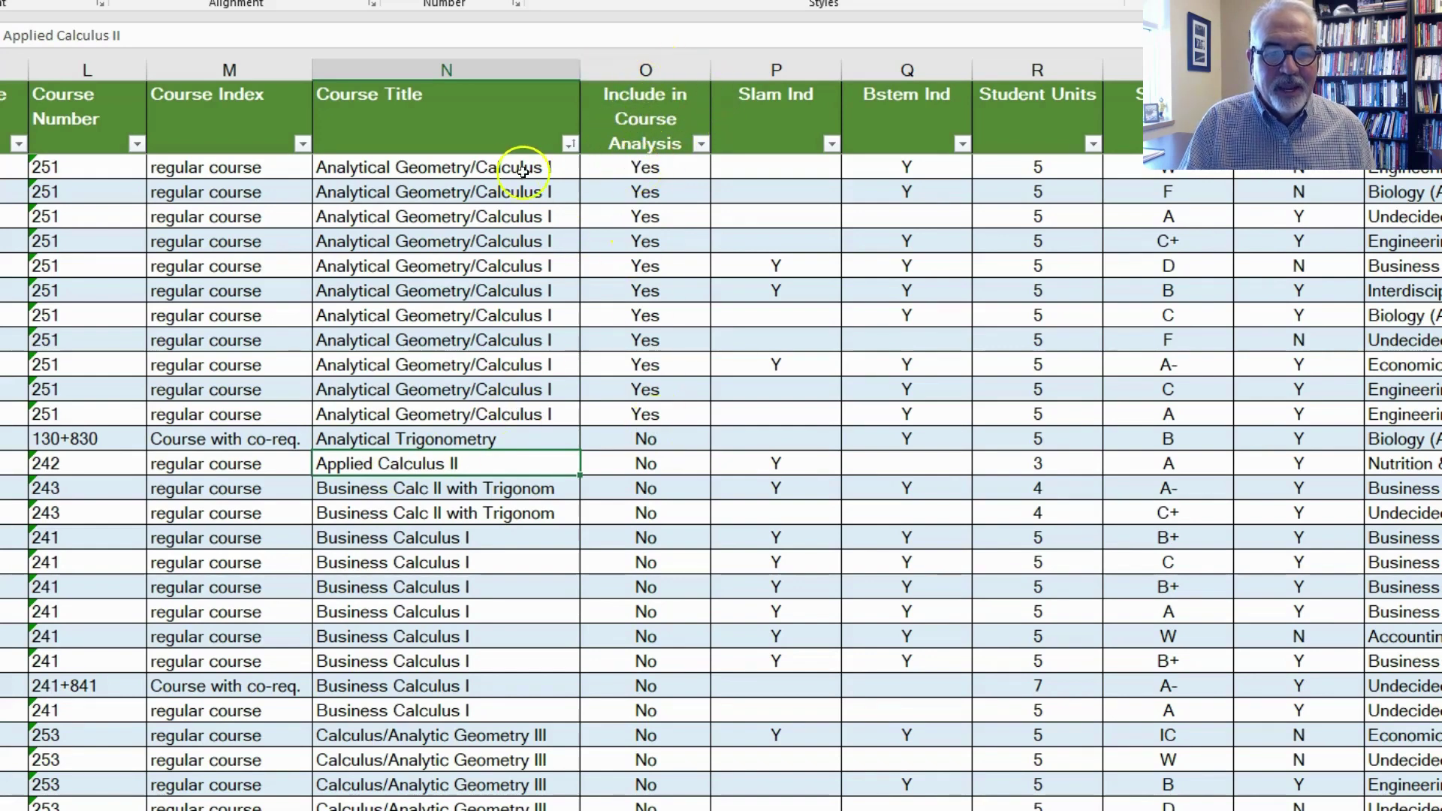
drag(515, 168, 625, 433)
click(640, 210)
drag(632, 458, 649, 514)
scroll(648, 510, down, 2)
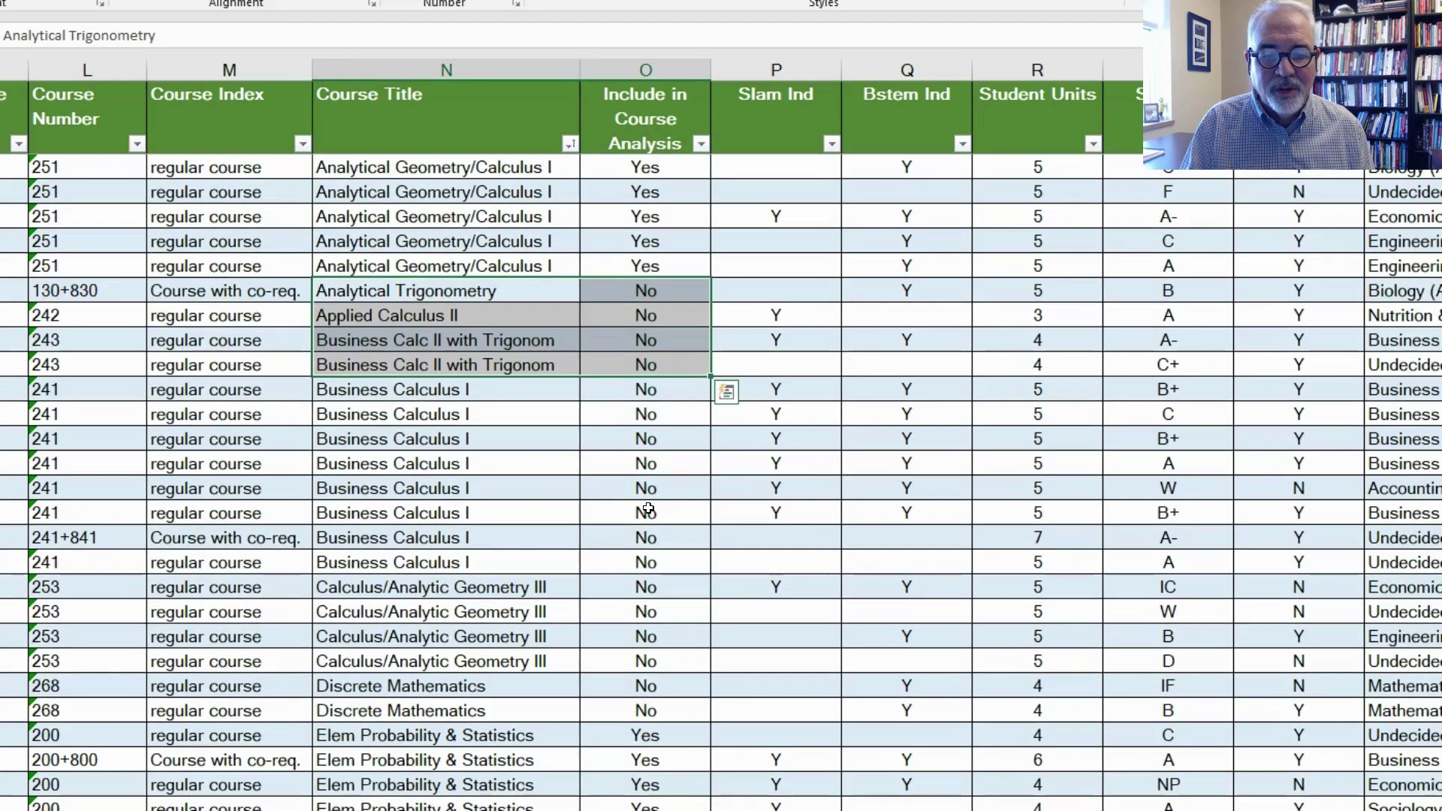
Insert a PivotTable based on Table1 in a new worksheet.
drag(514, 399, 514, 403)
scroll(514, 405, down, 2)
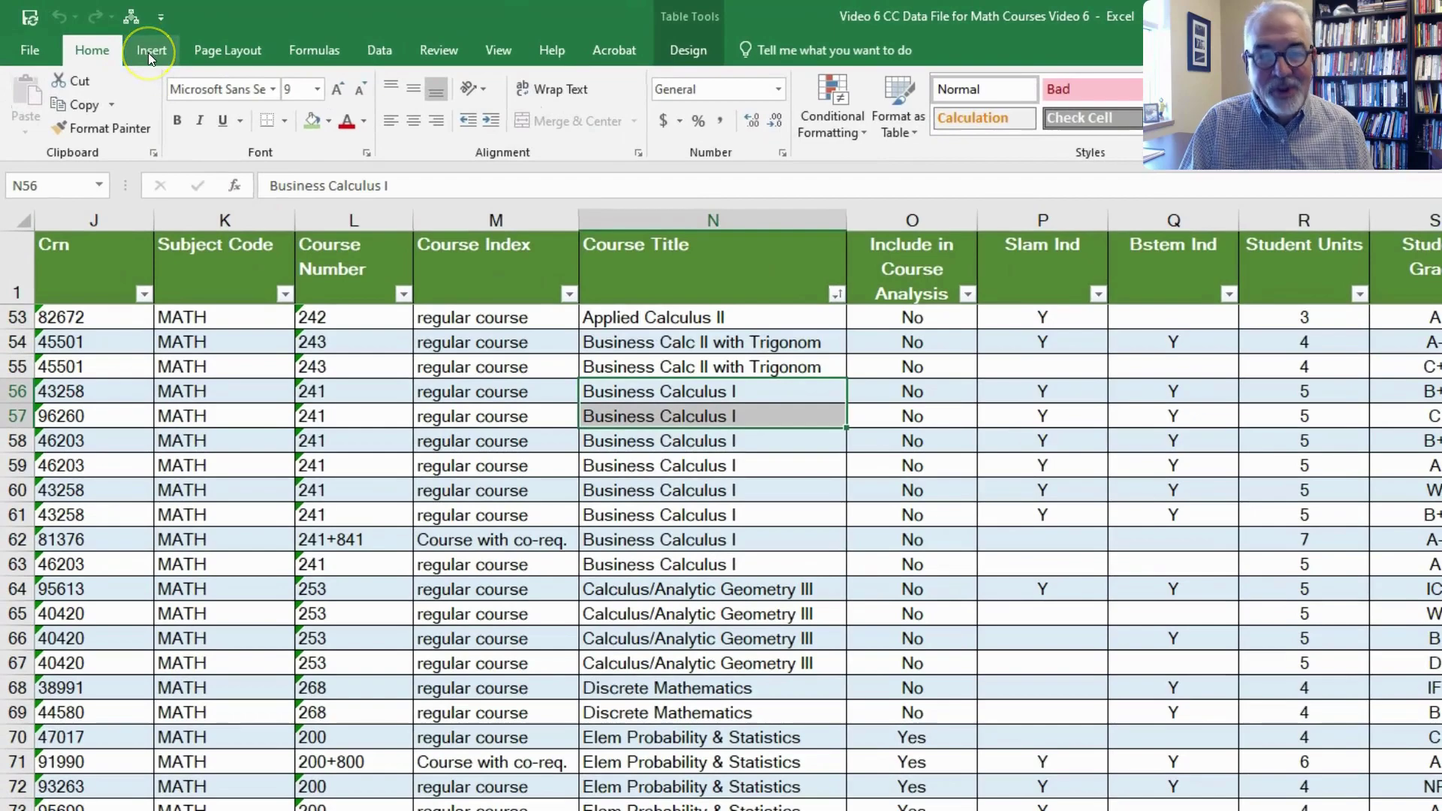
click(149, 51)
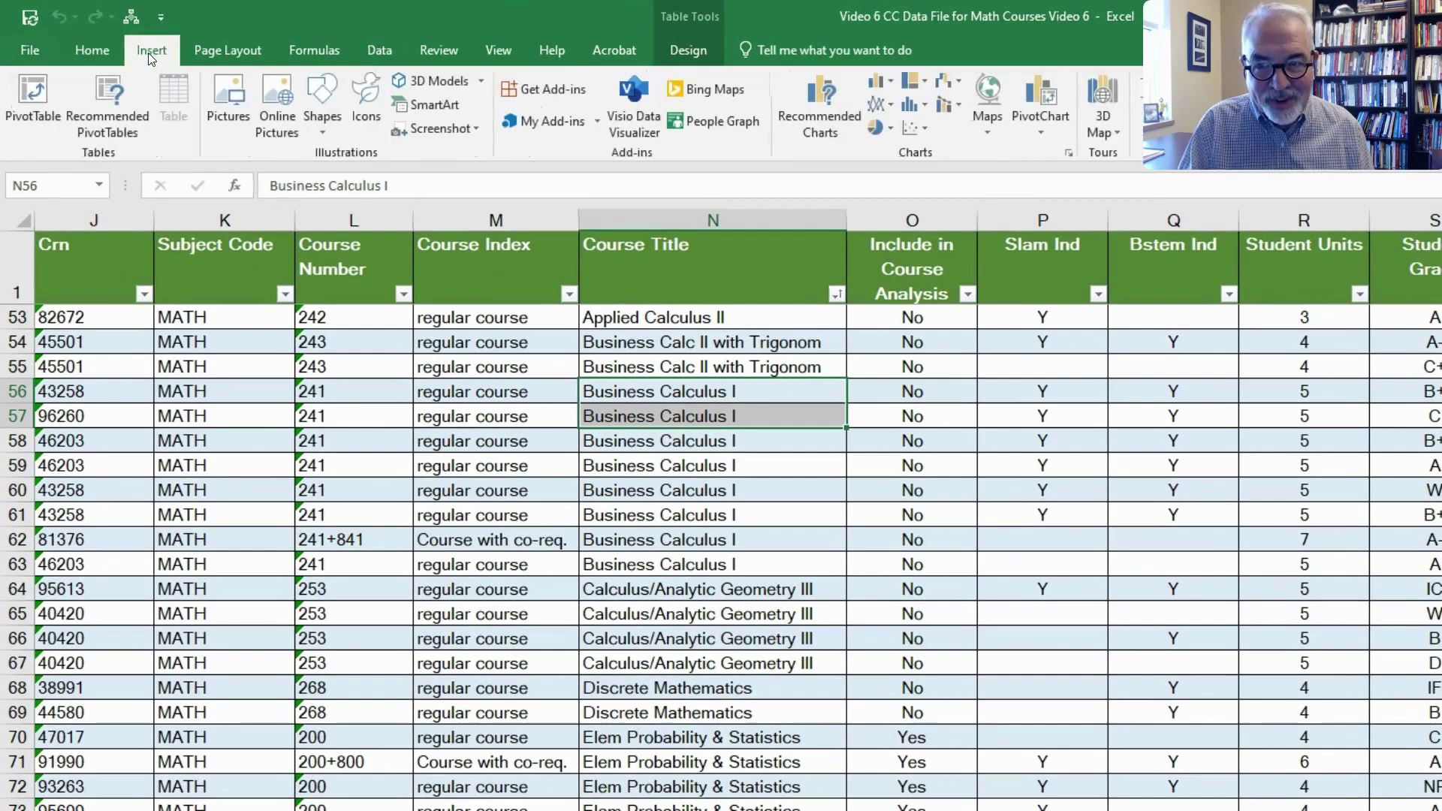
click(42, 97)
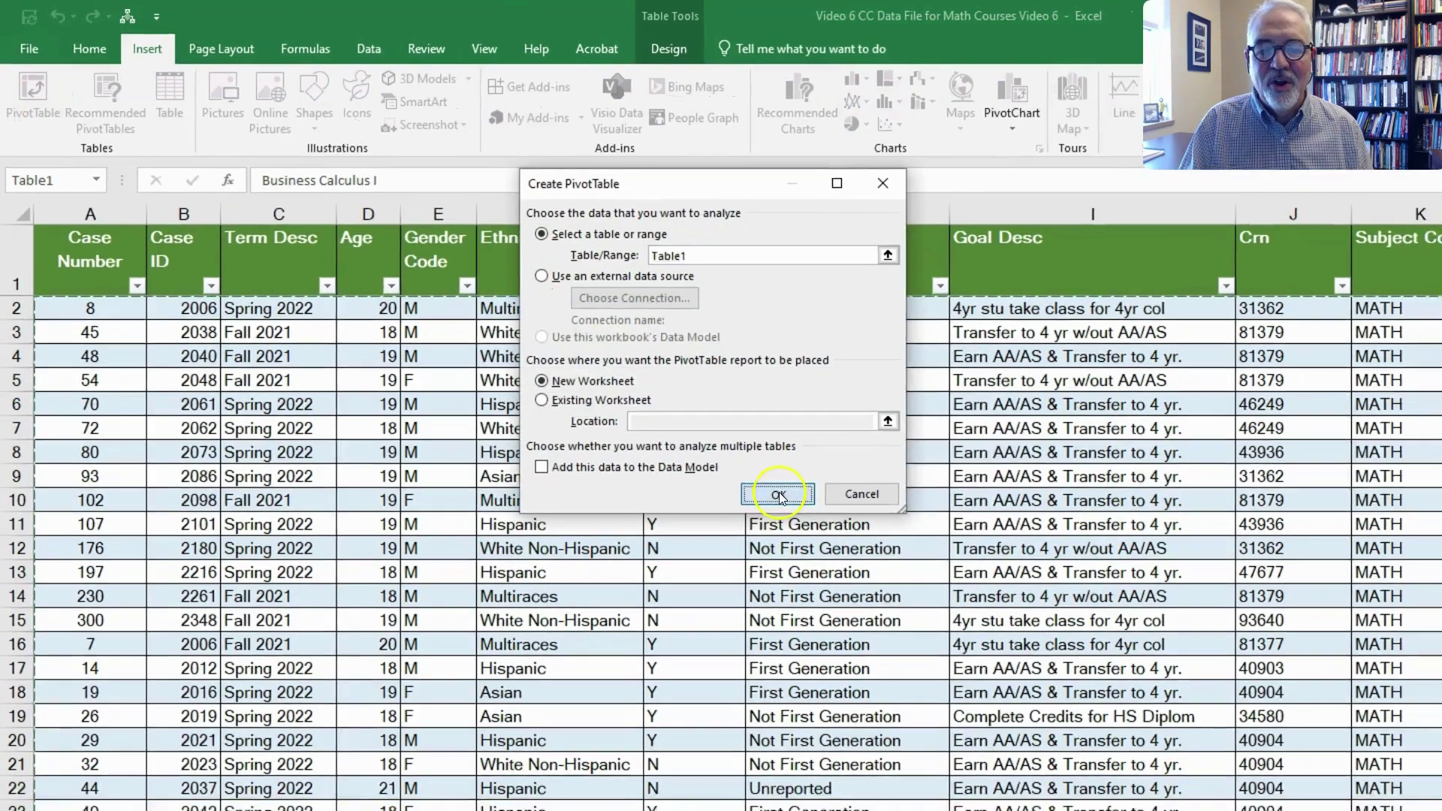
click(800, 509)
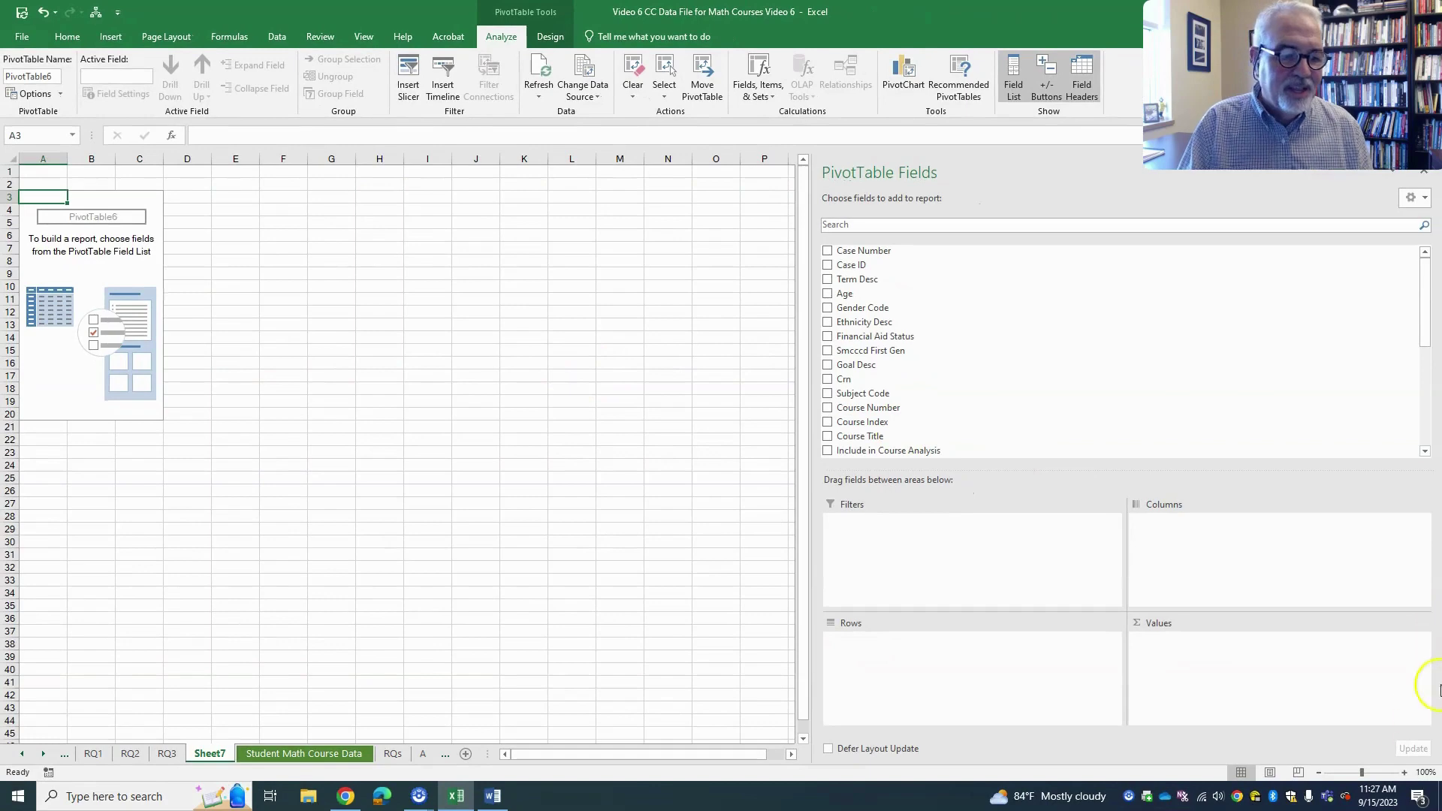
Add Course Title to the PivotTable's rows and to its values as a count.
click(1404, 772)
click(1404, 773)
click(1404, 773)
click(1404, 773)
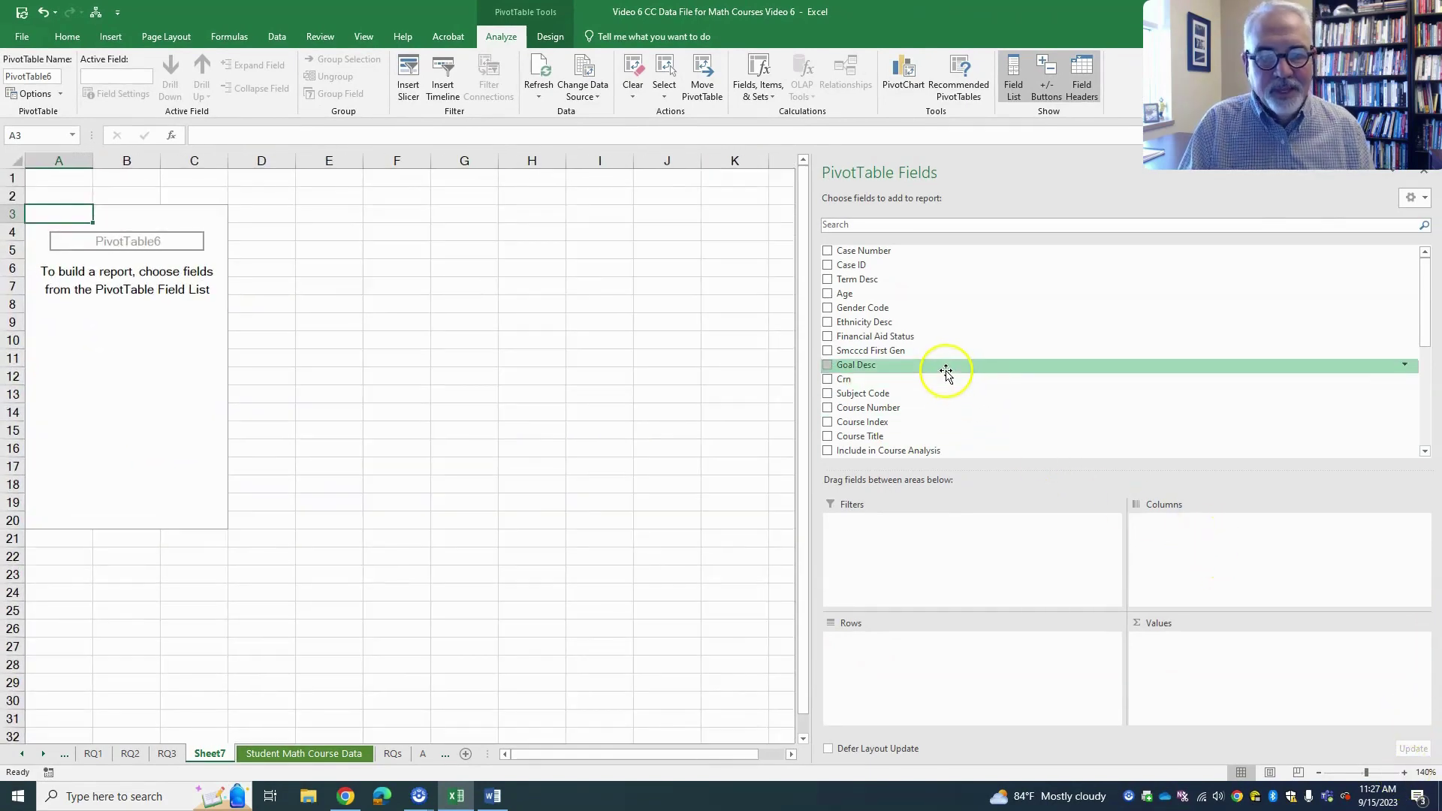
scroll(909, 361, down, 1)
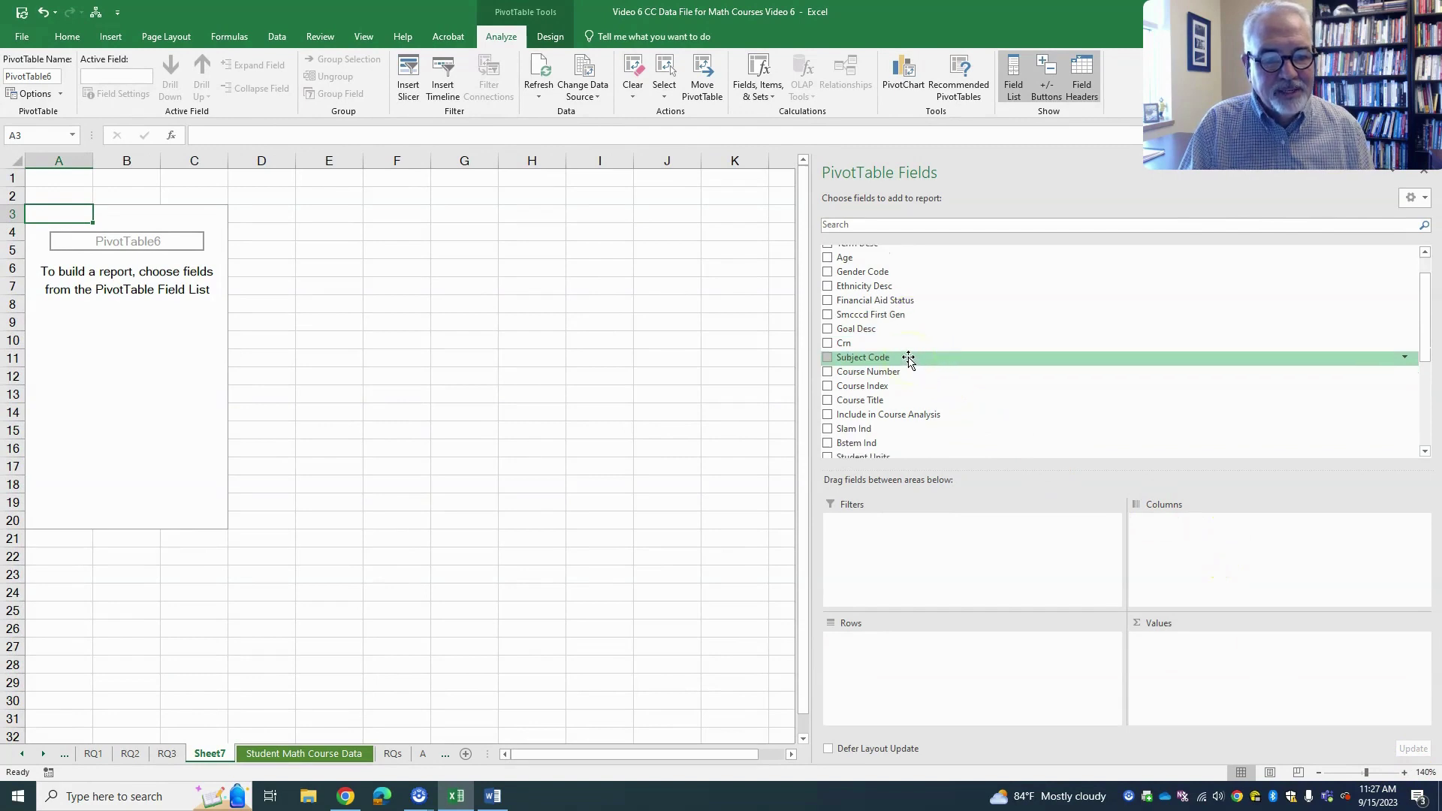
scroll(909, 359, down, 2)
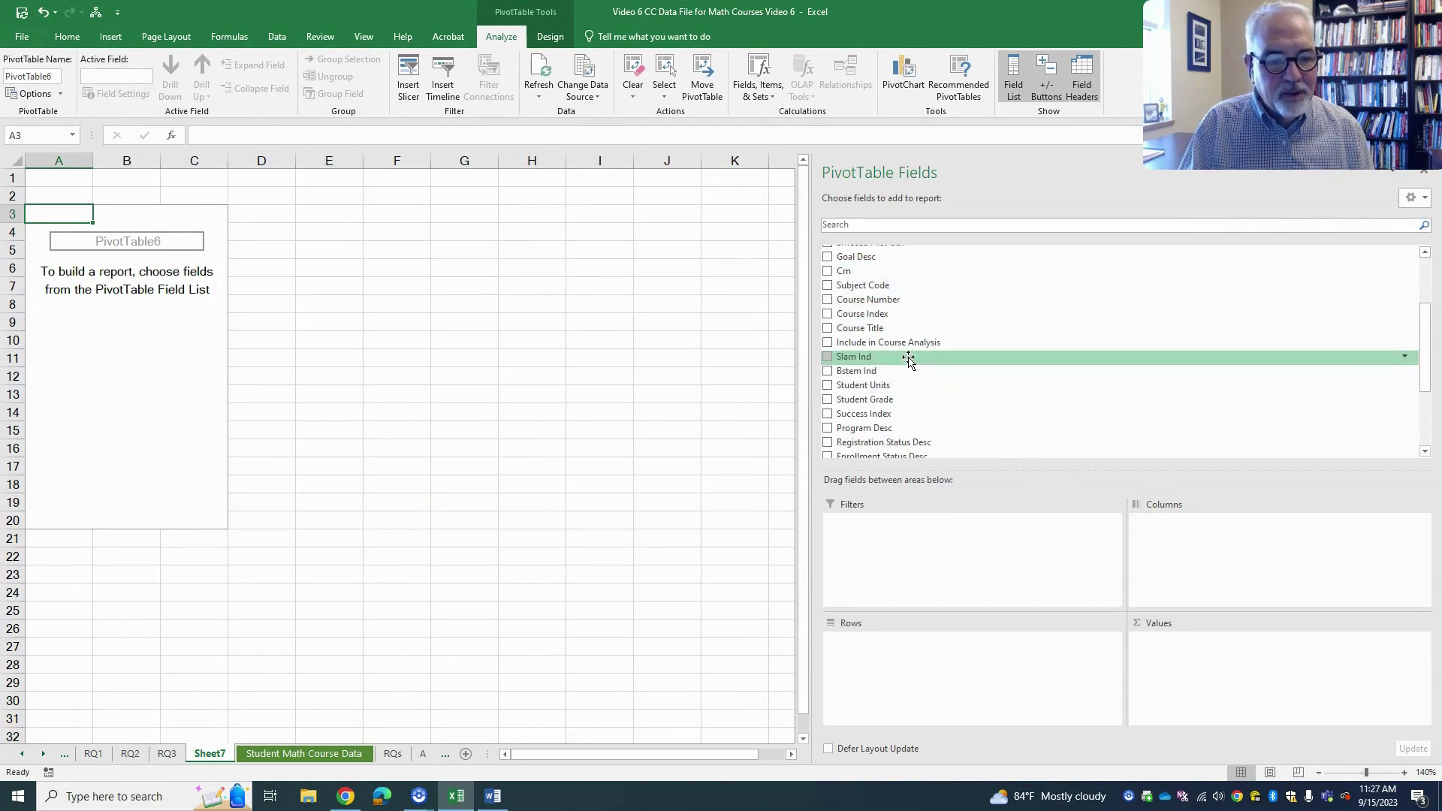
scroll(909, 360, down, 1)
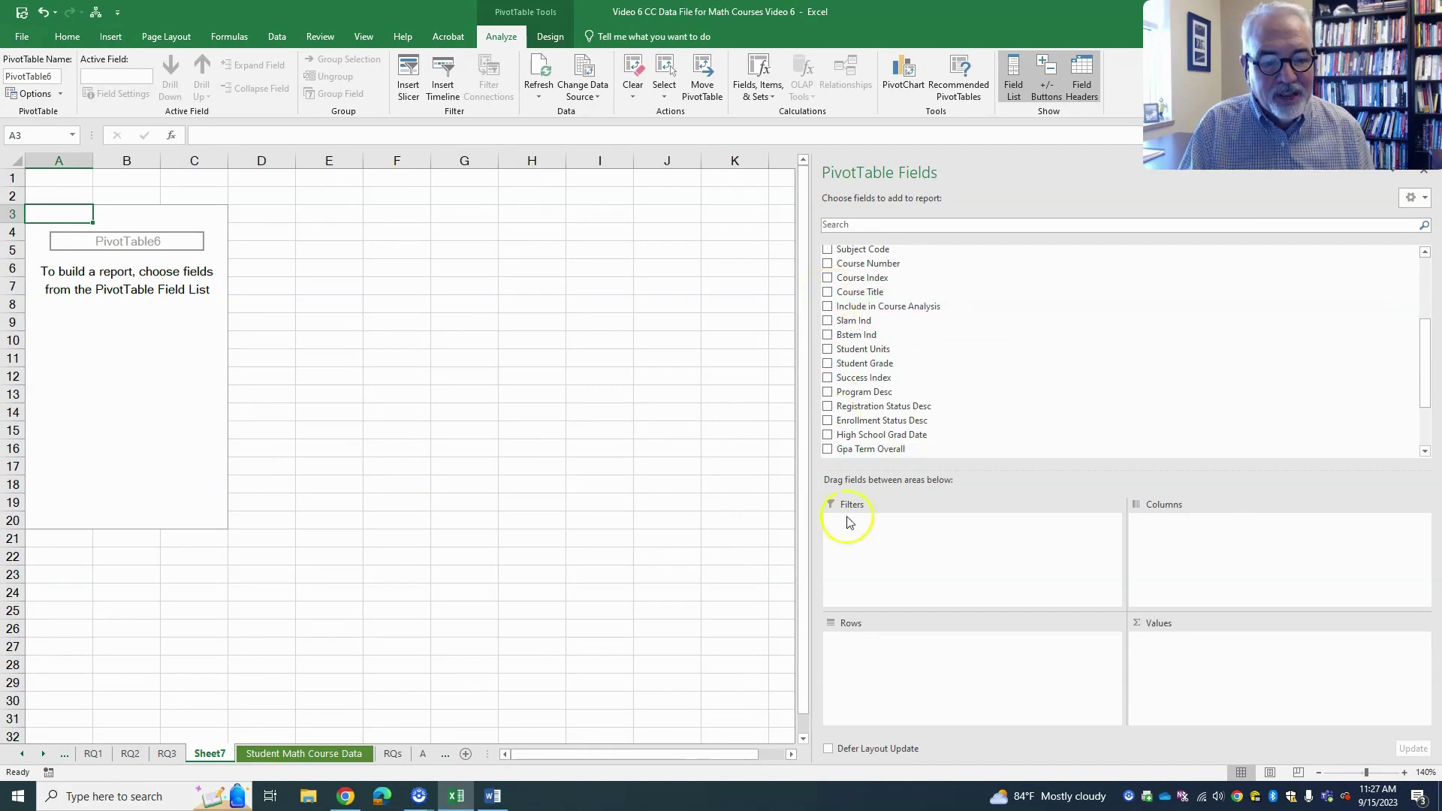
click(835, 297)
click(829, 294)
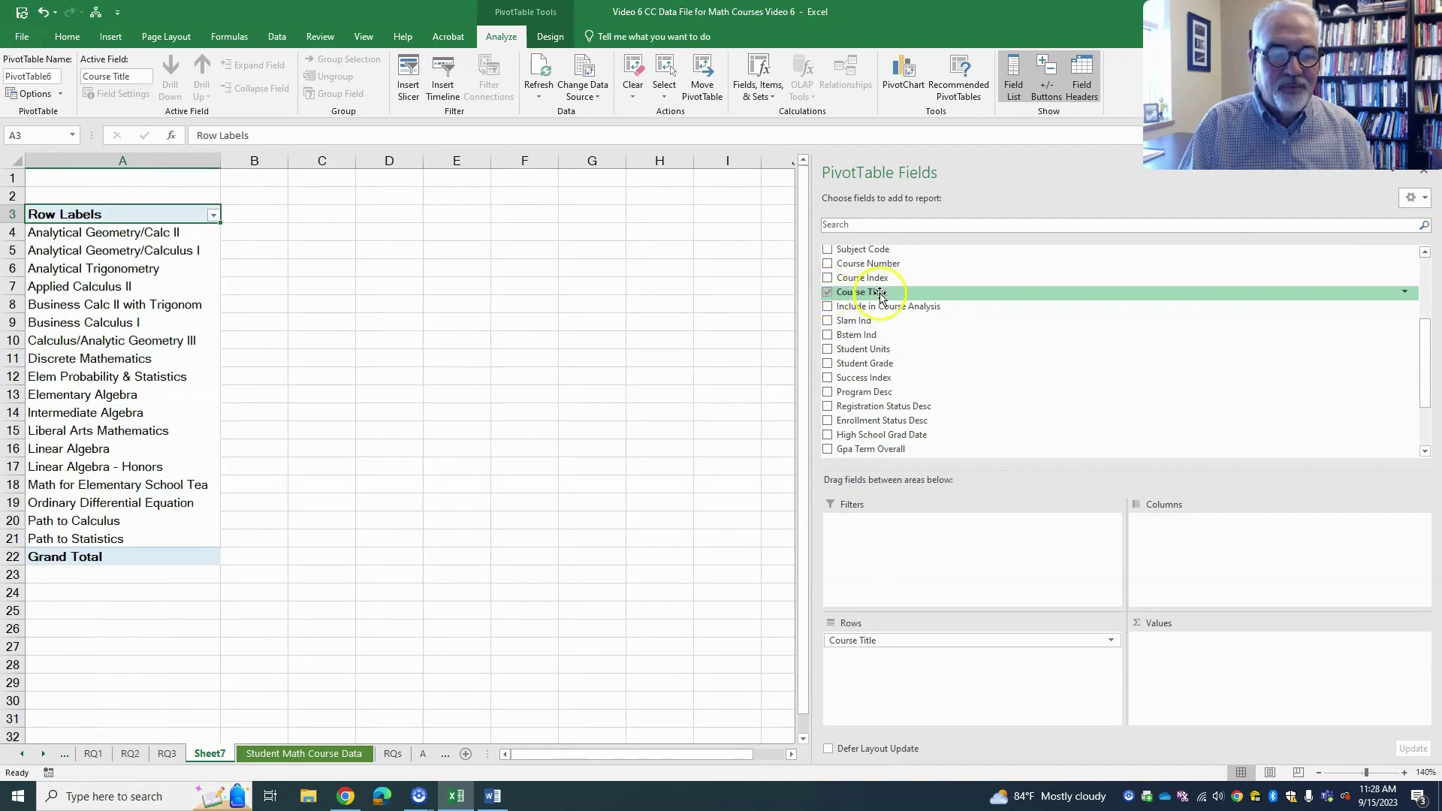
drag(876, 297, 1197, 658)
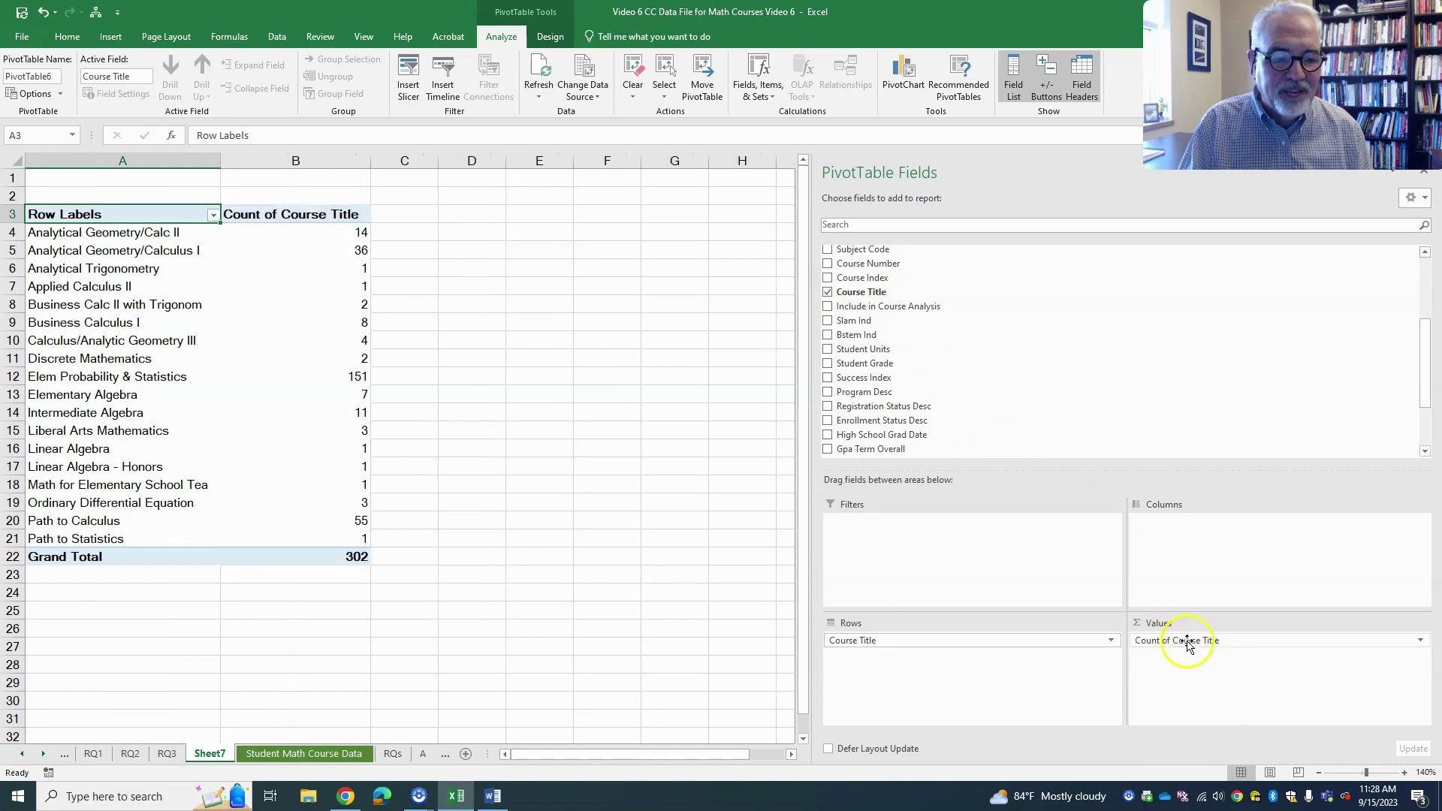
Add Include in Course Analysis as a report filter and exclude No so only Yes courses are included.
click(213, 216)
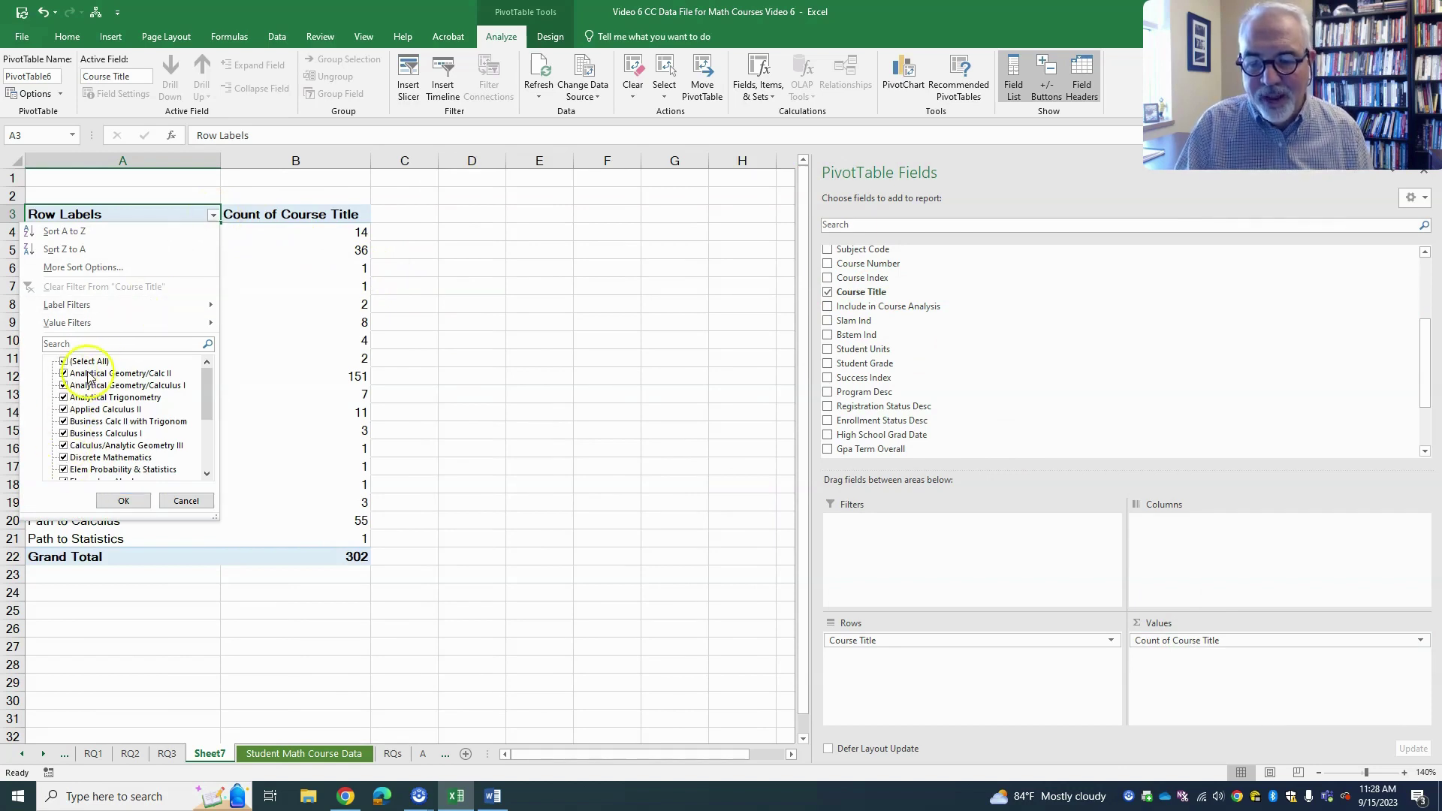
click(184, 502)
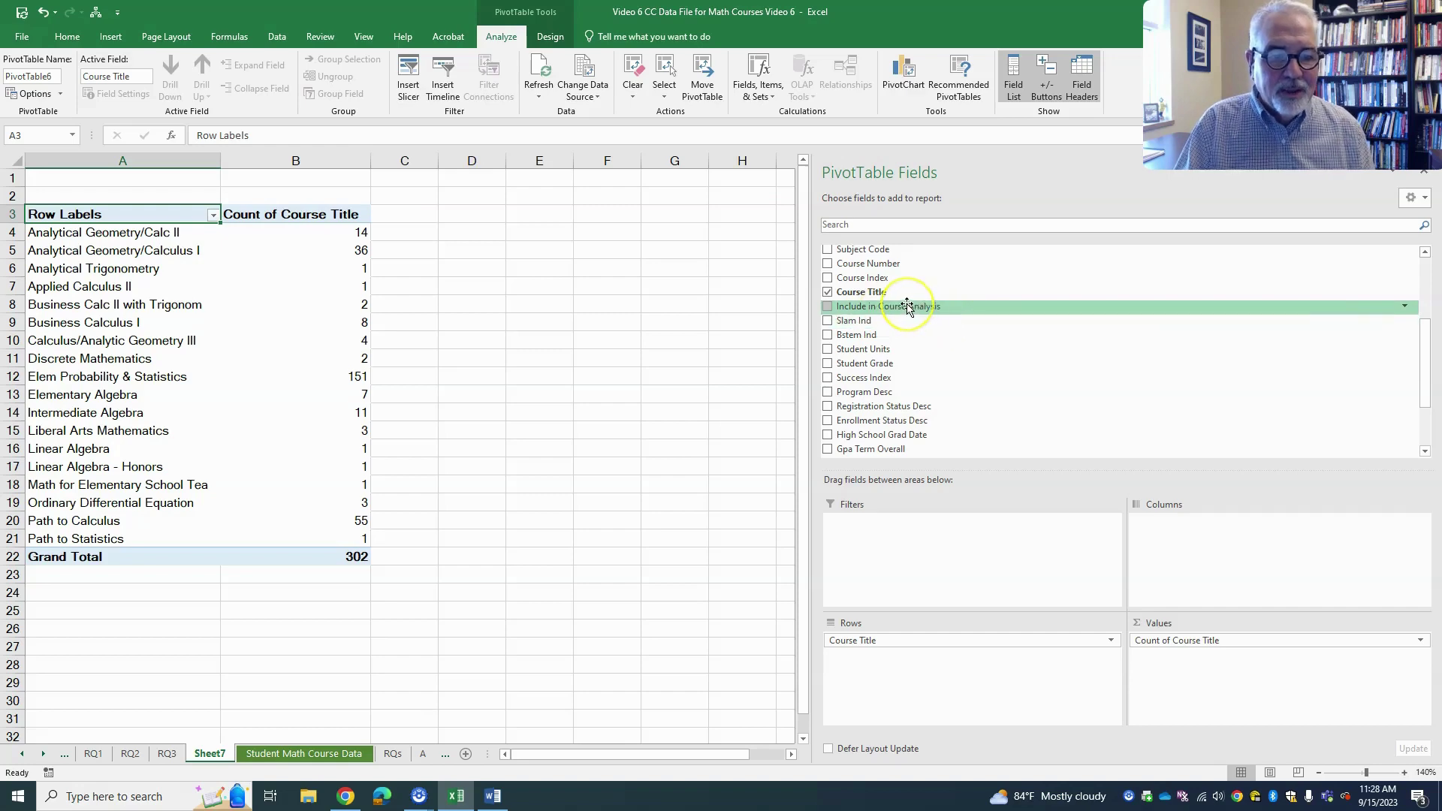
drag(908, 306, 911, 526)
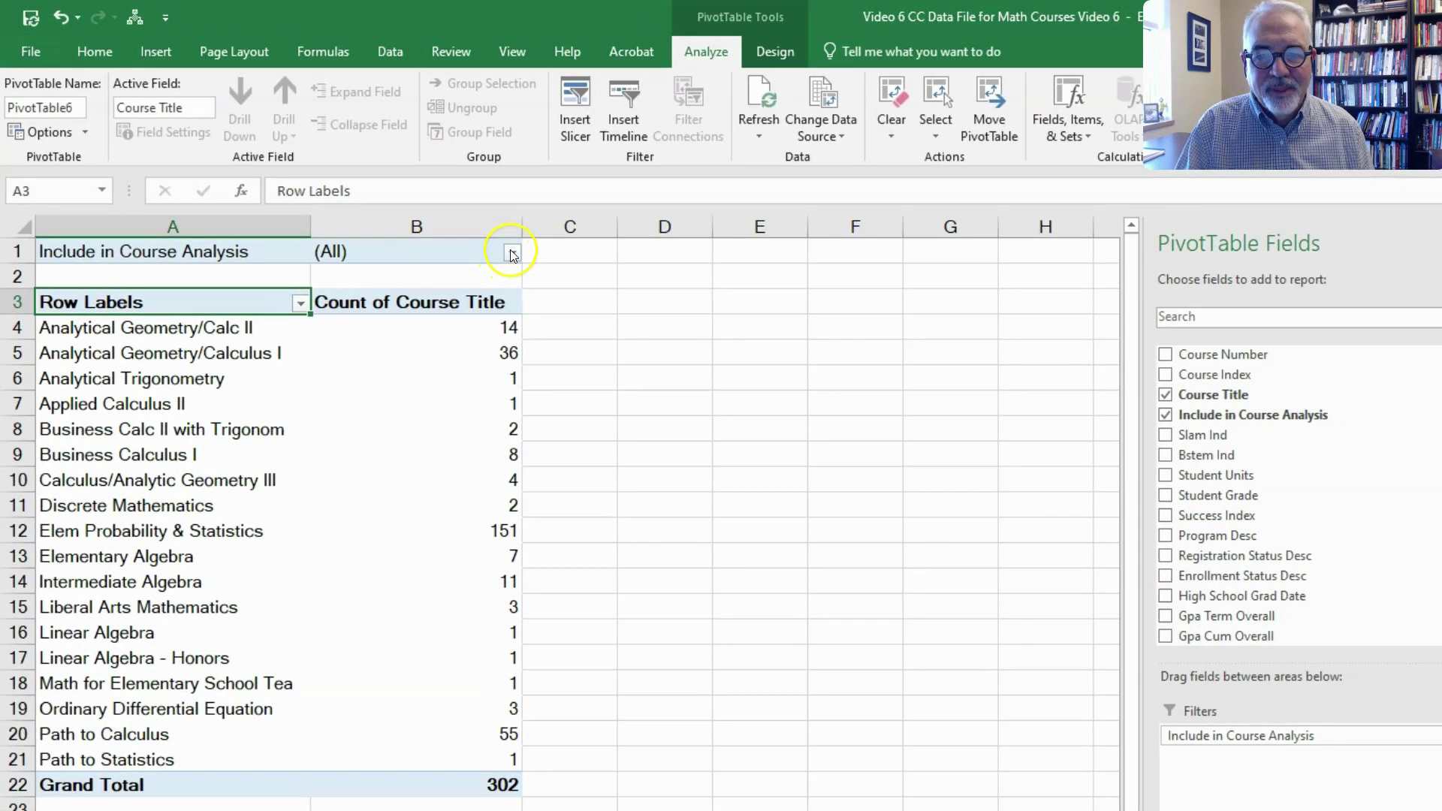
click(512, 254)
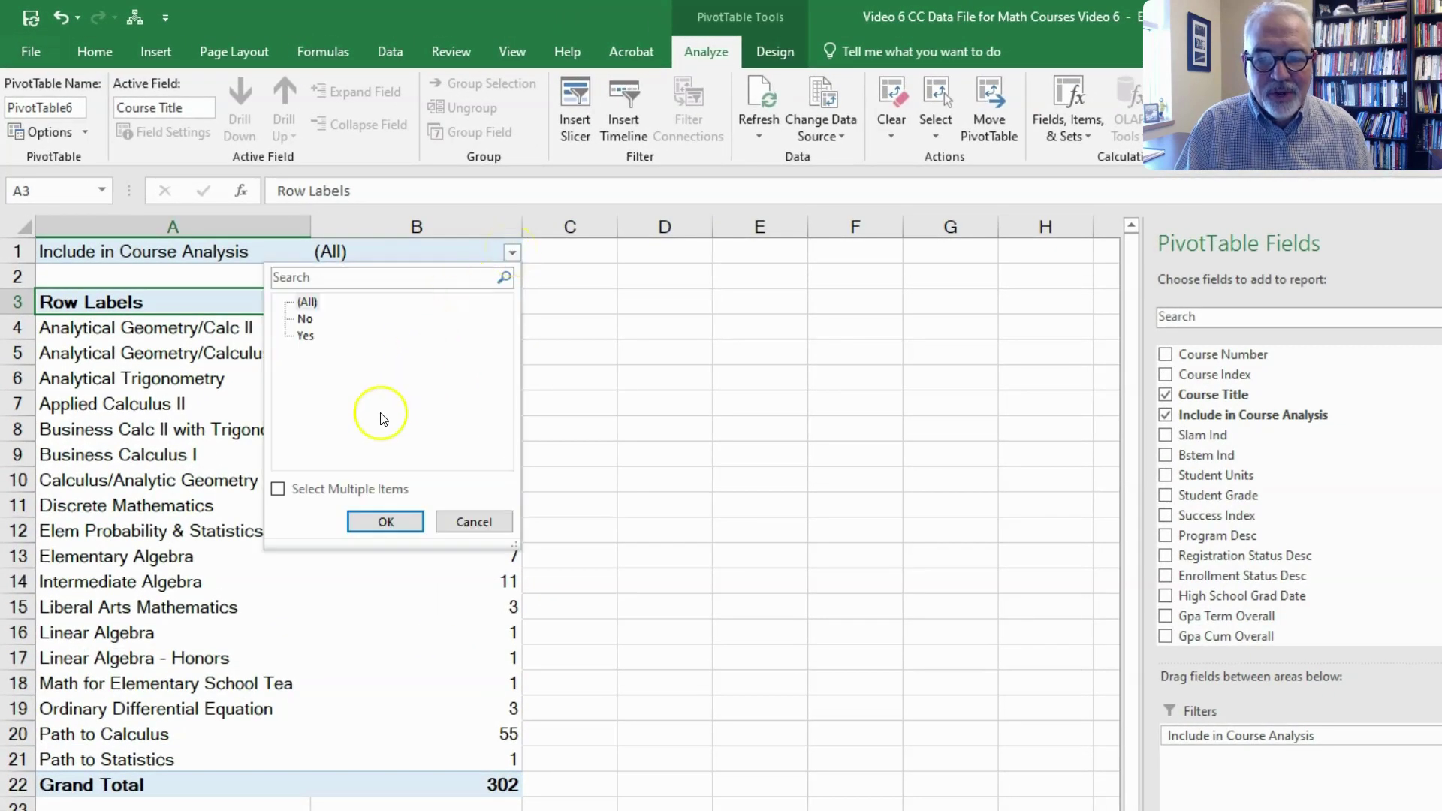
click(278, 489)
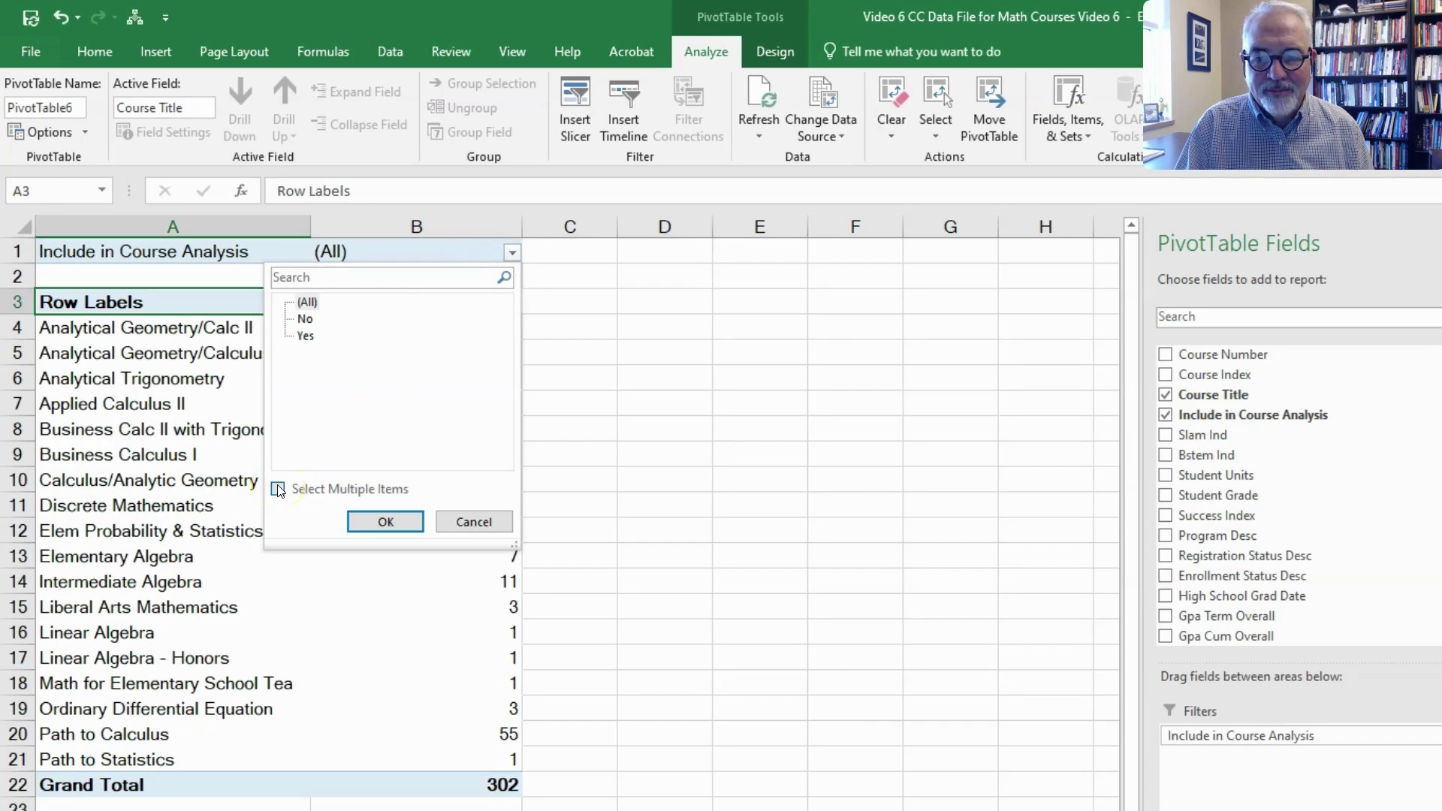
click(304, 319)
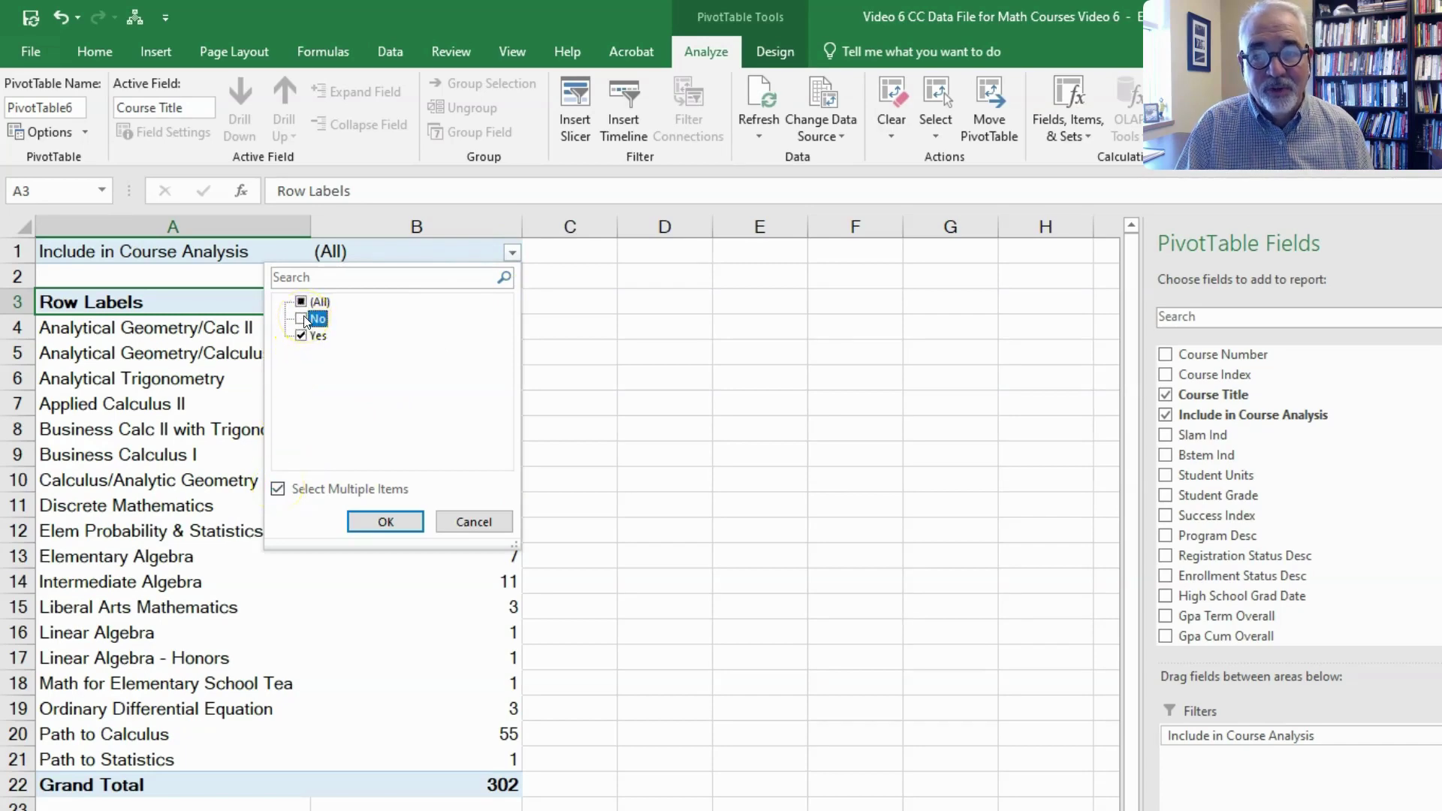
click(386, 520)
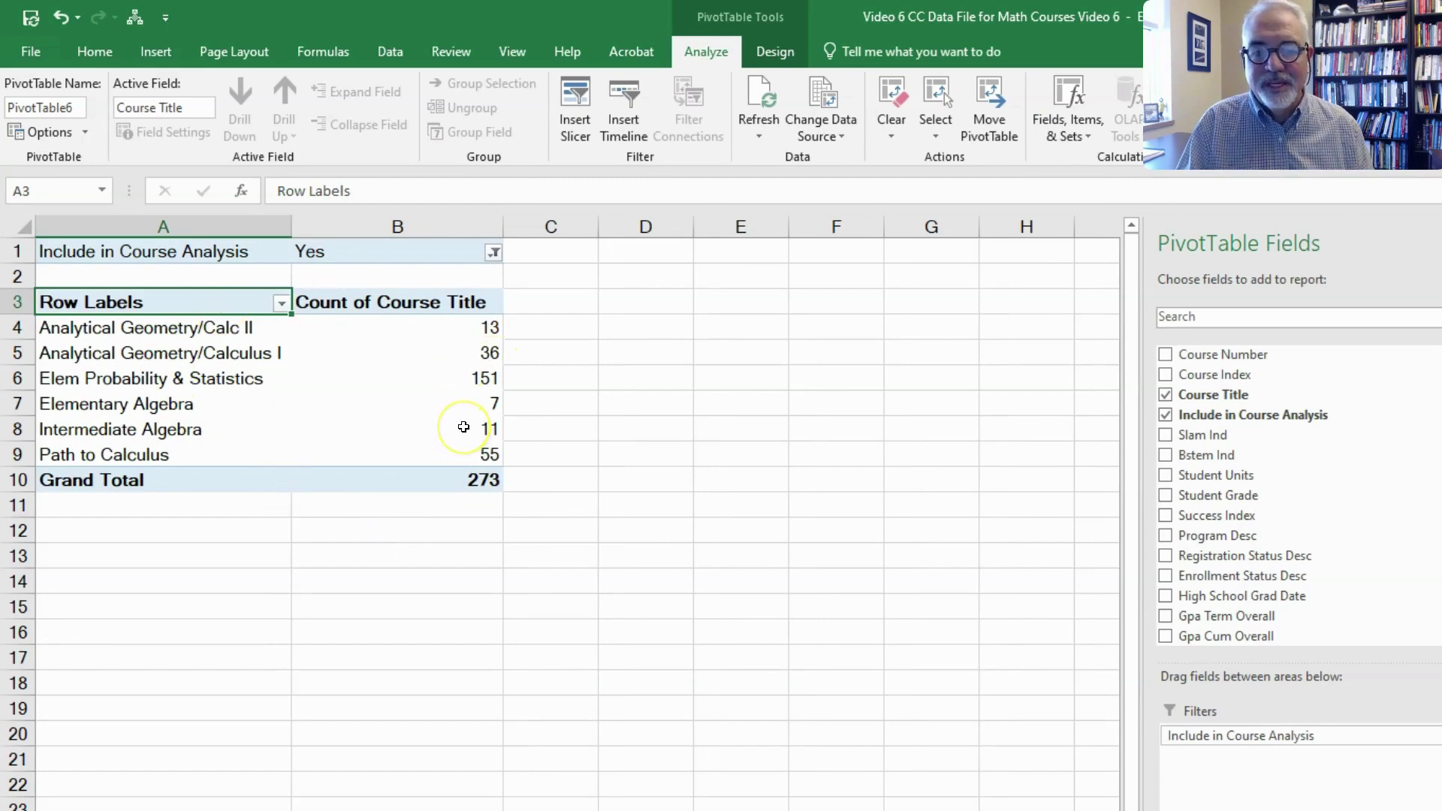
Add Success Index to the PivotTable's columns and to its values as a count.
mouse_move(463, 426)
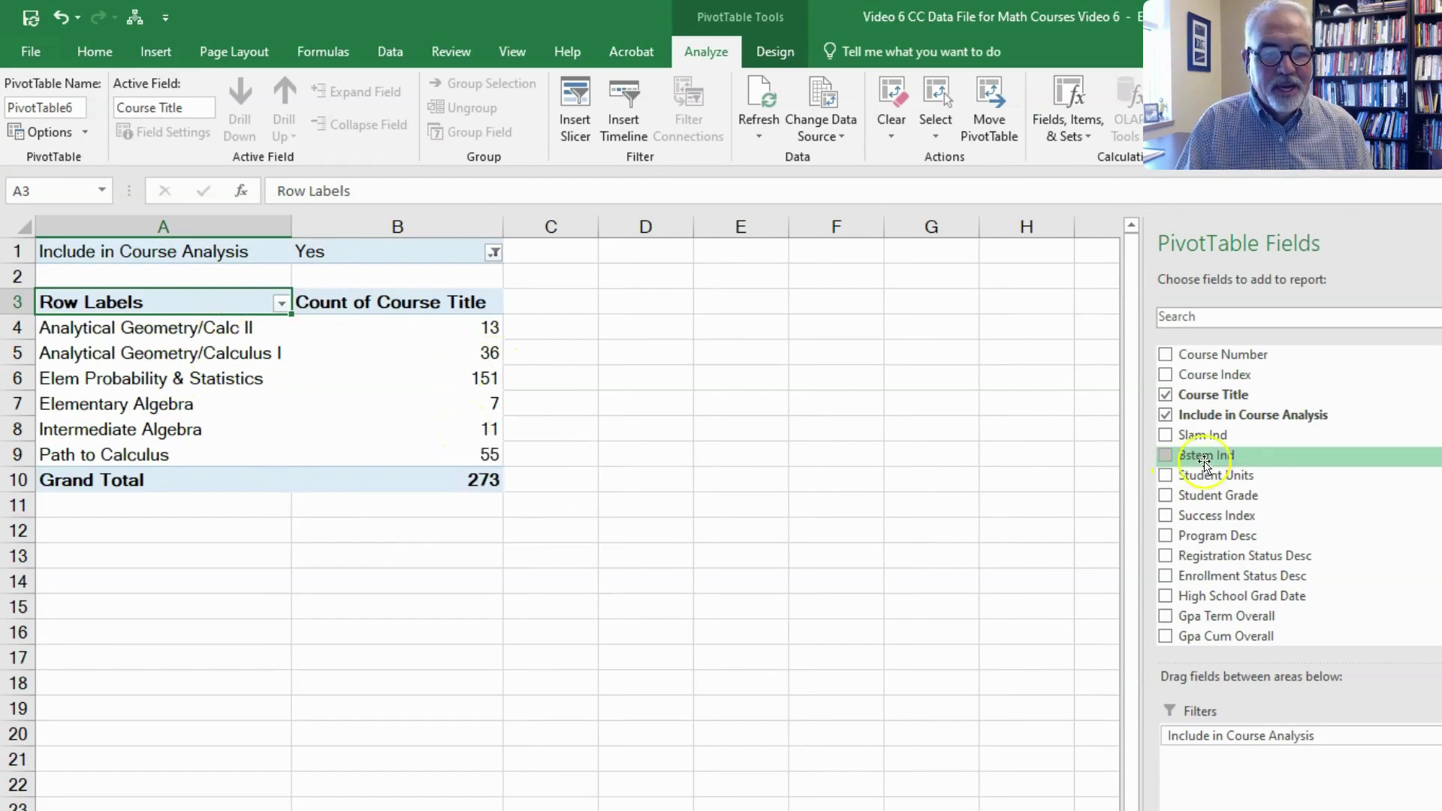
scroll(1326, 466, down, 2)
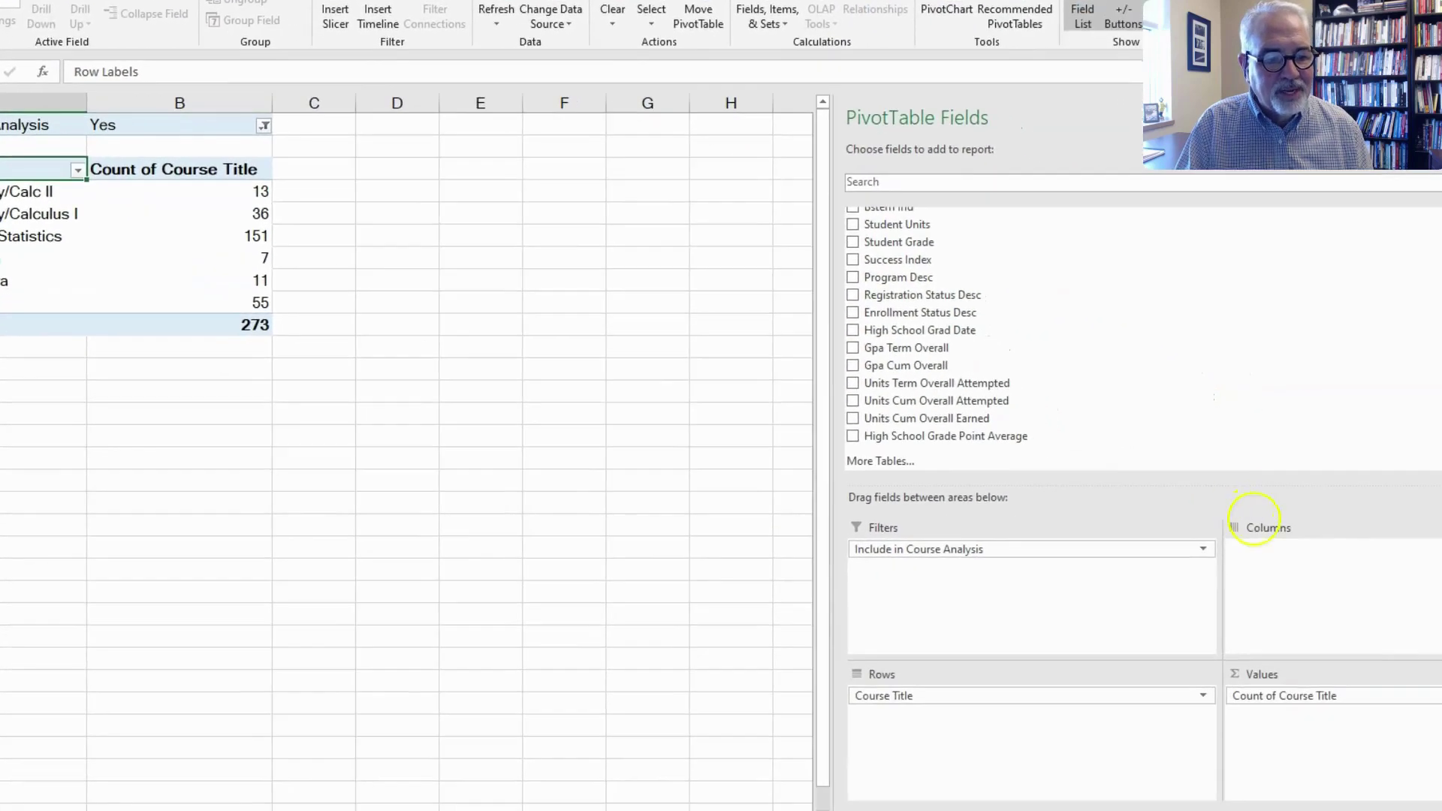
drag(1254, 518, 1294, 572)
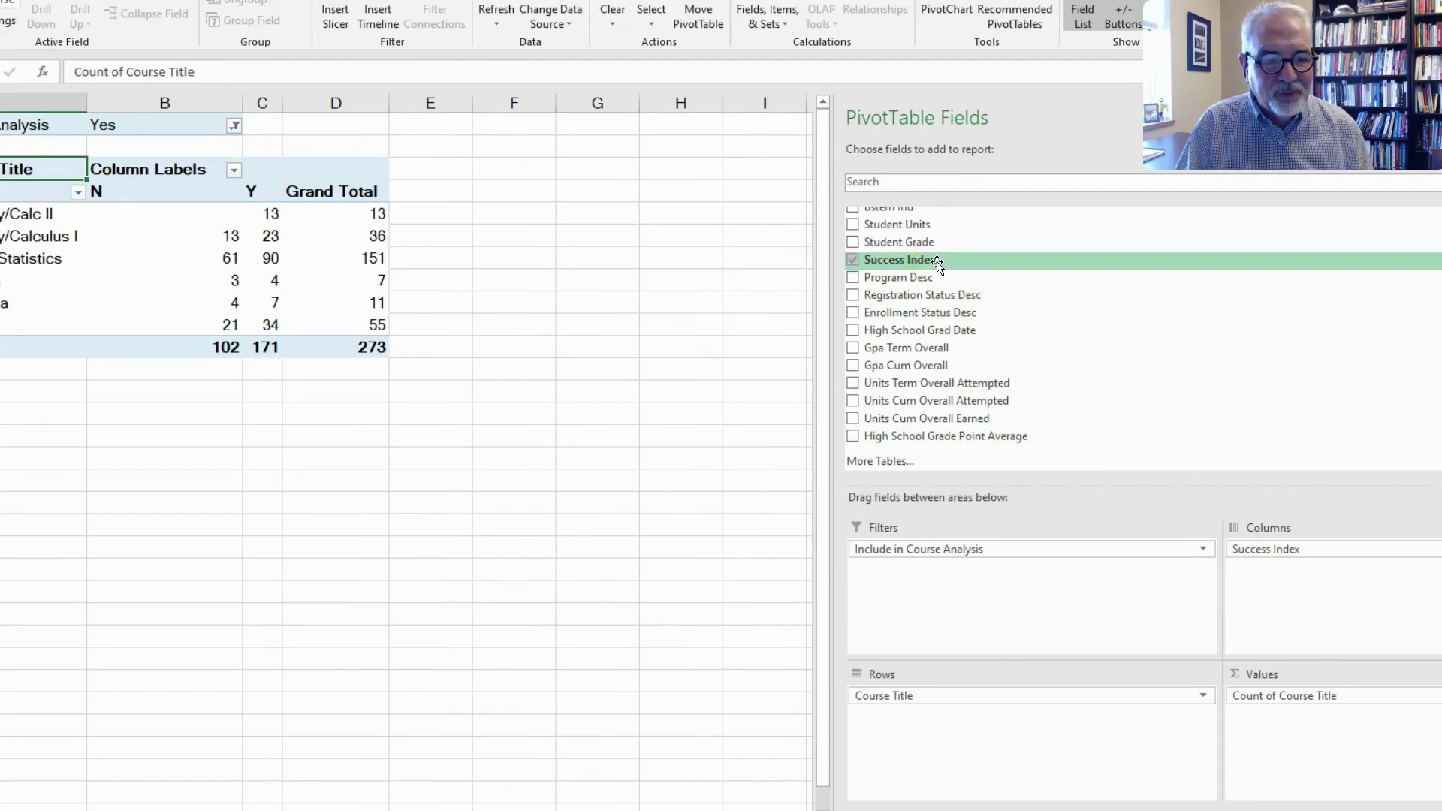
drag(937, 263, 1289, 725)
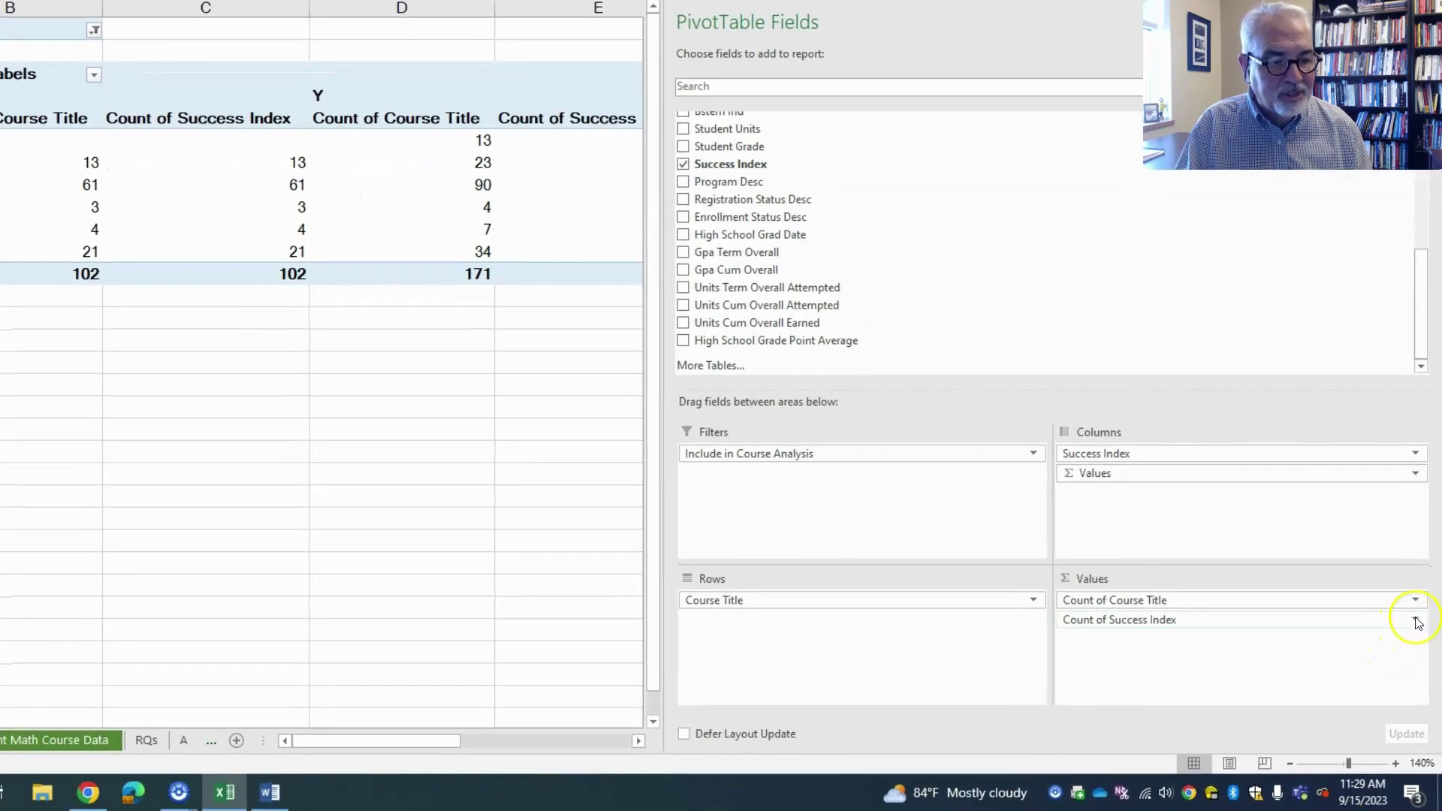
Show the Count of Success Index values as % of Row Total.
click(1416, 621)
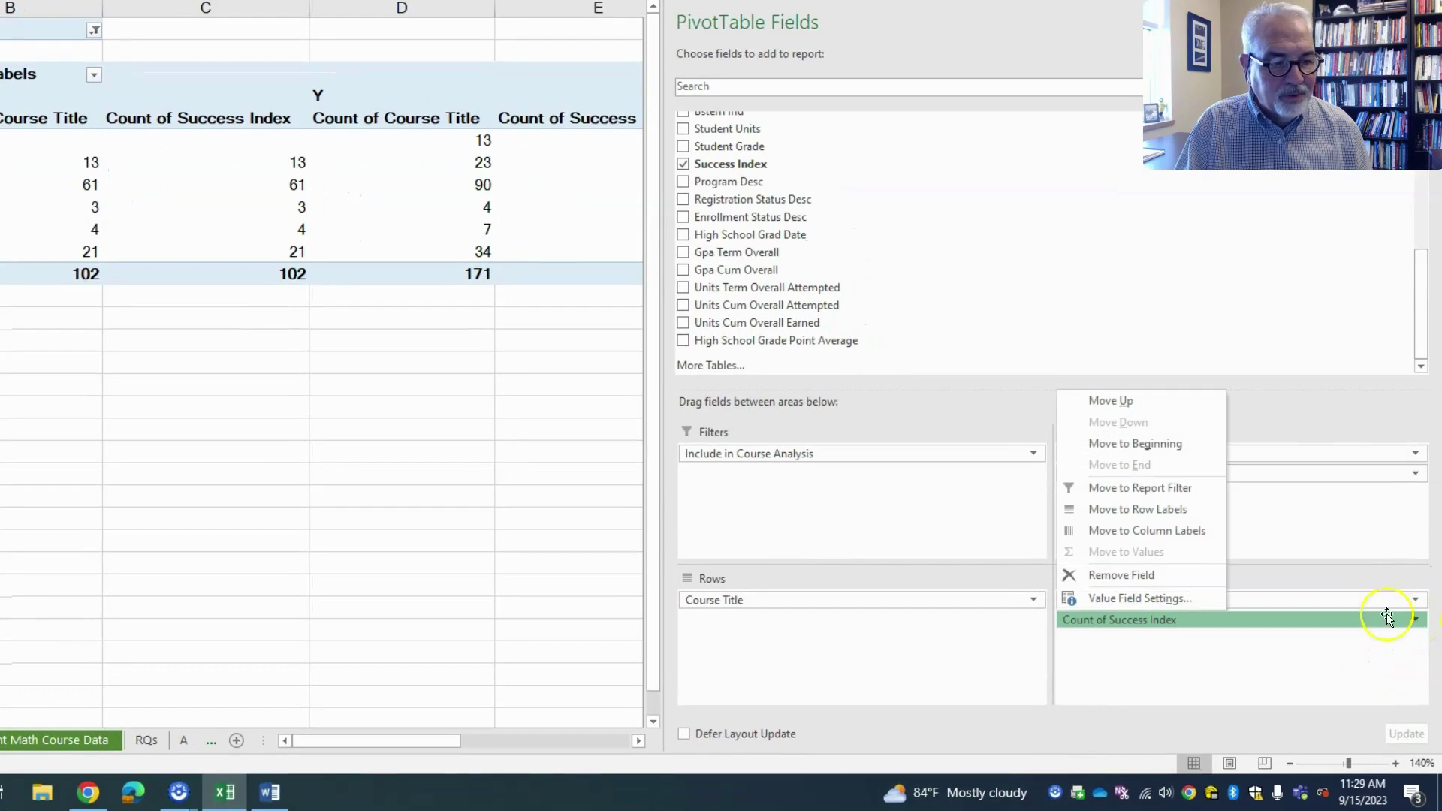
click(1182, 599)
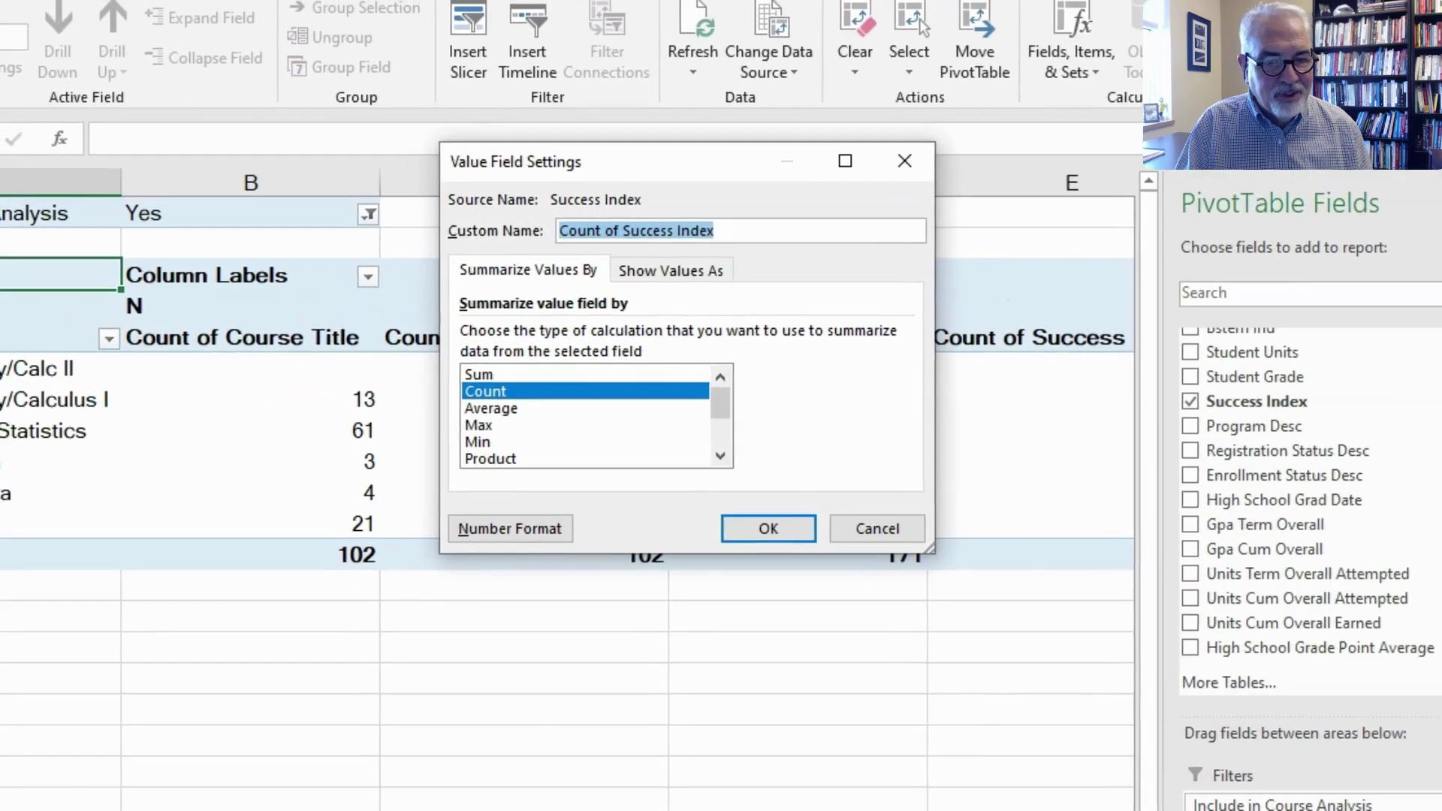
click(666, 272)
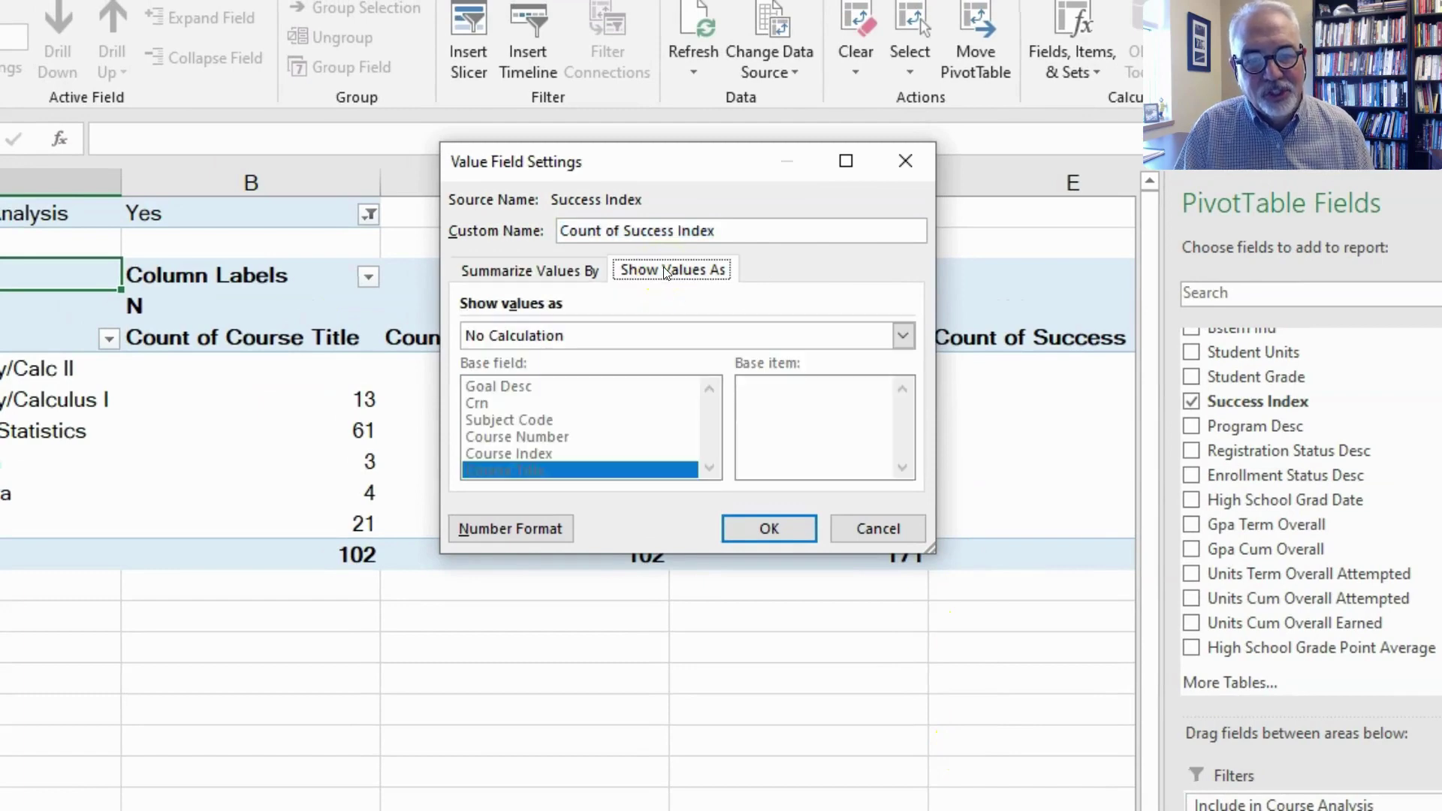
click(632, 336)
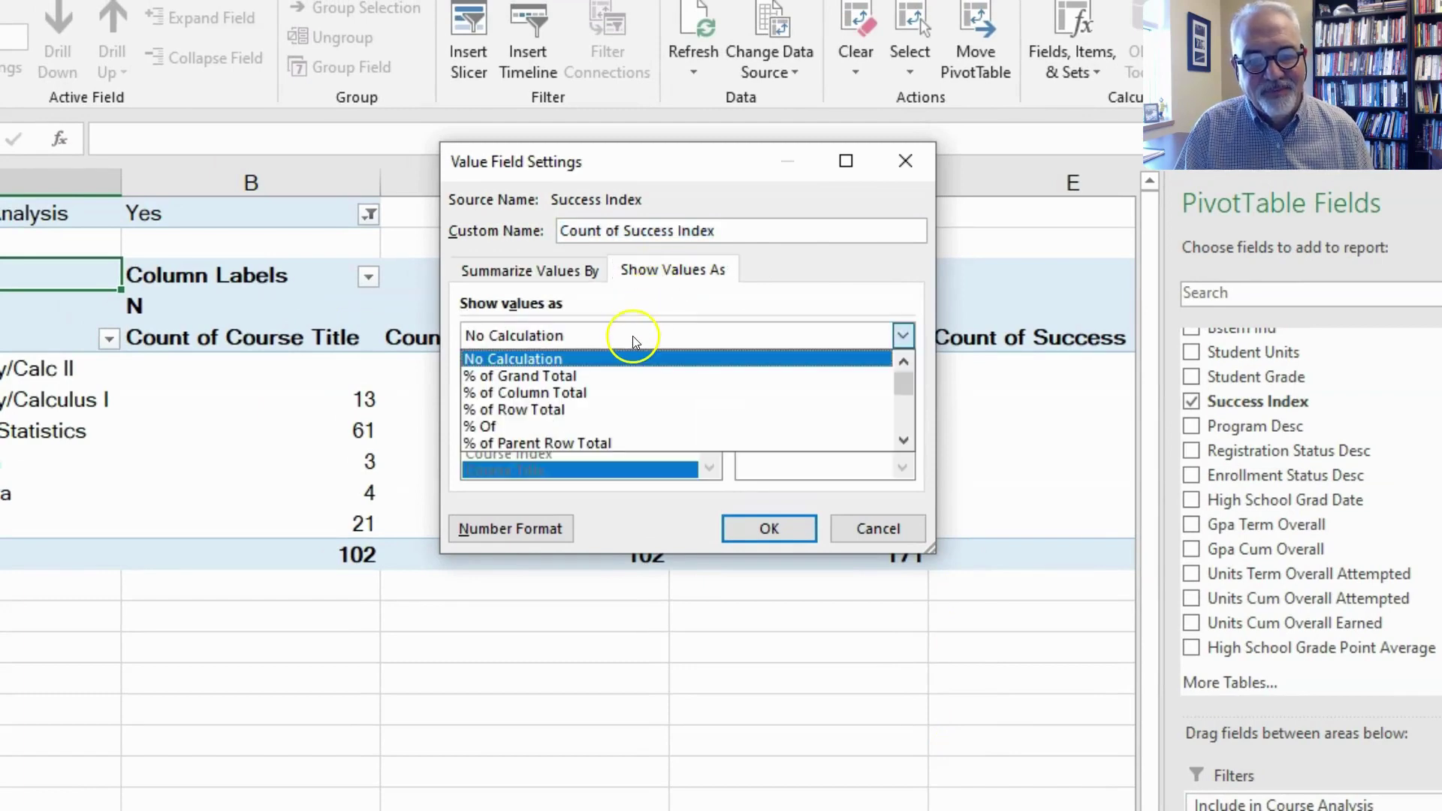
click(543, 410)
click(770, 529)
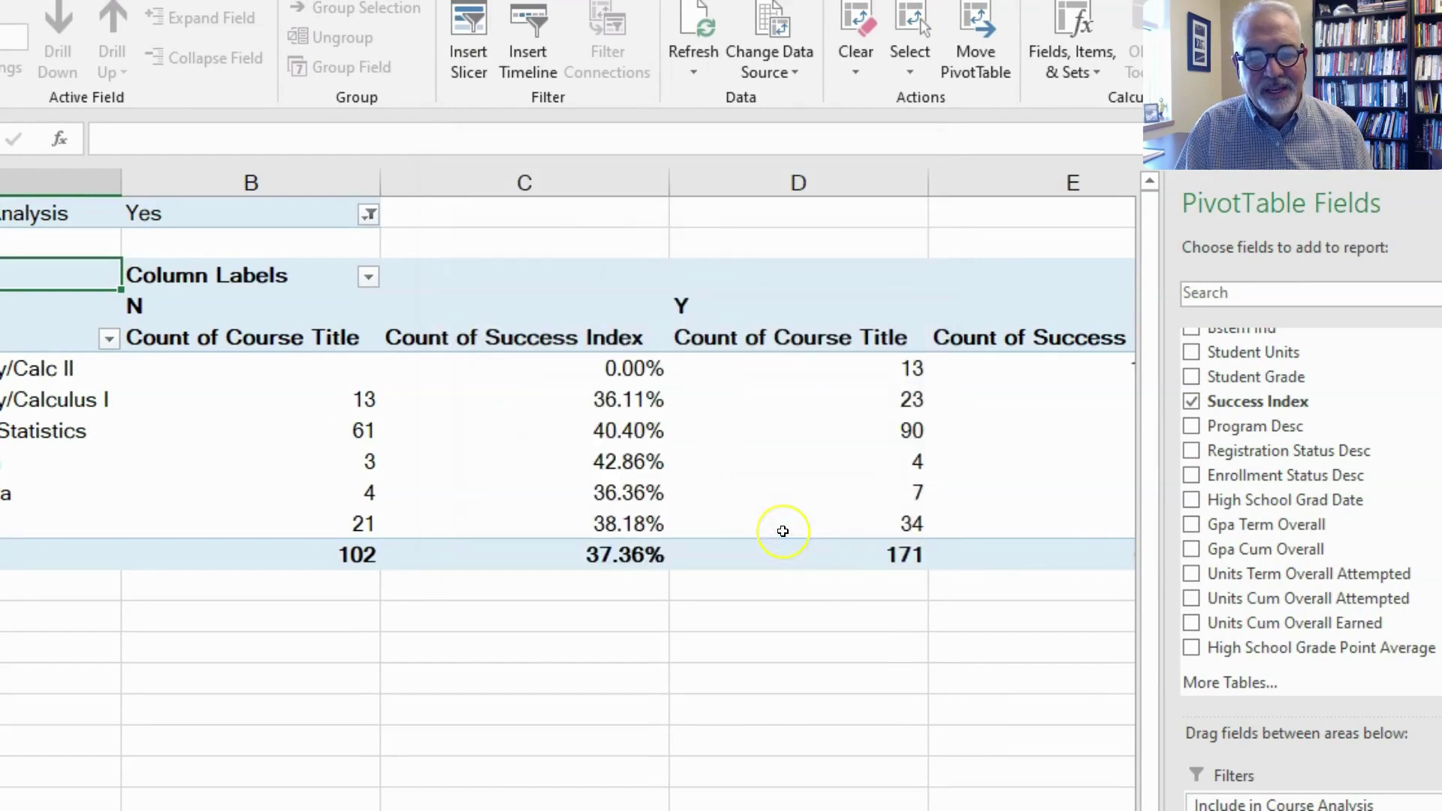
Hide total columns F and G of the course PivotTable.
click(744, 679)
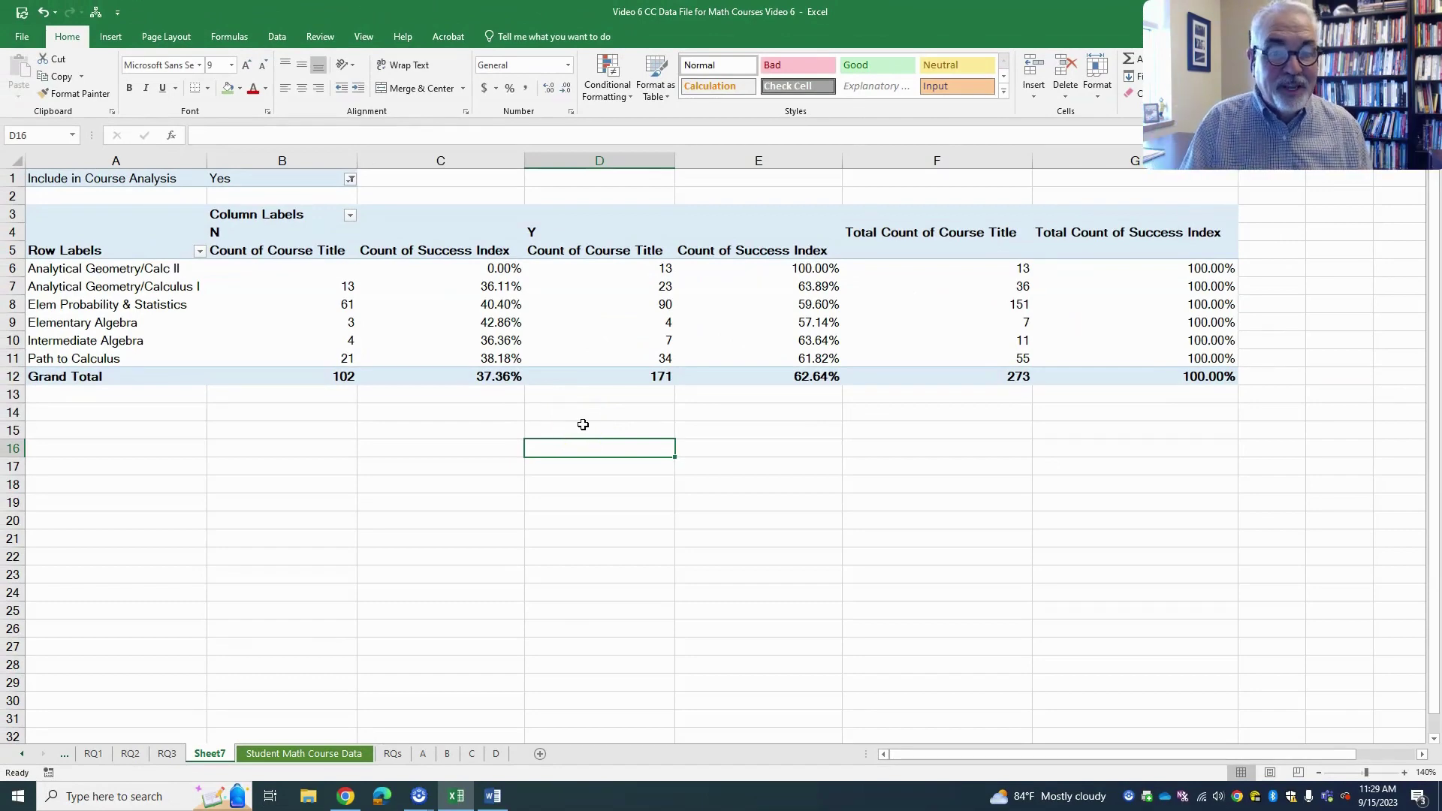
click(915, 162)
drag(915, 161, 1072, 161)
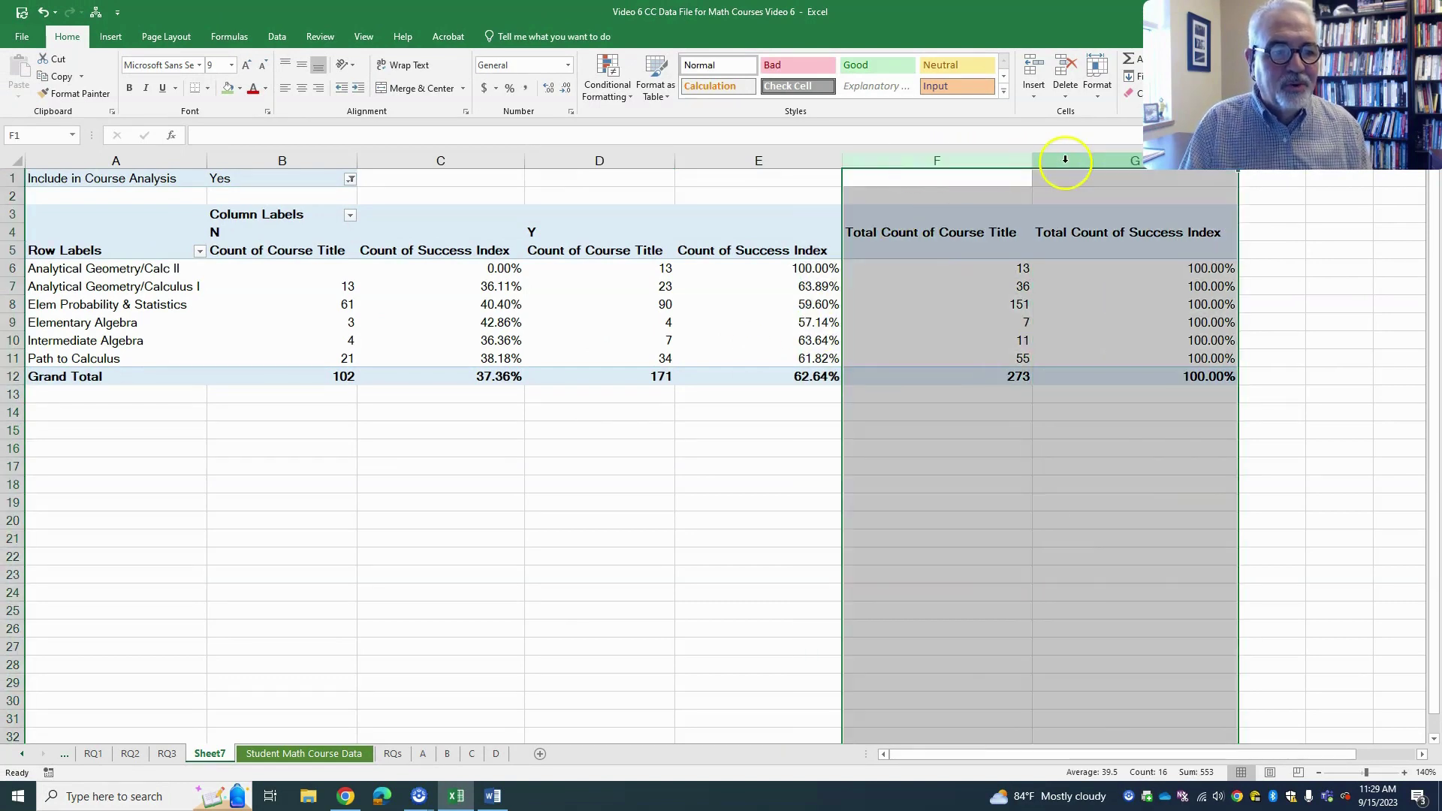
right_click(1067, 186)
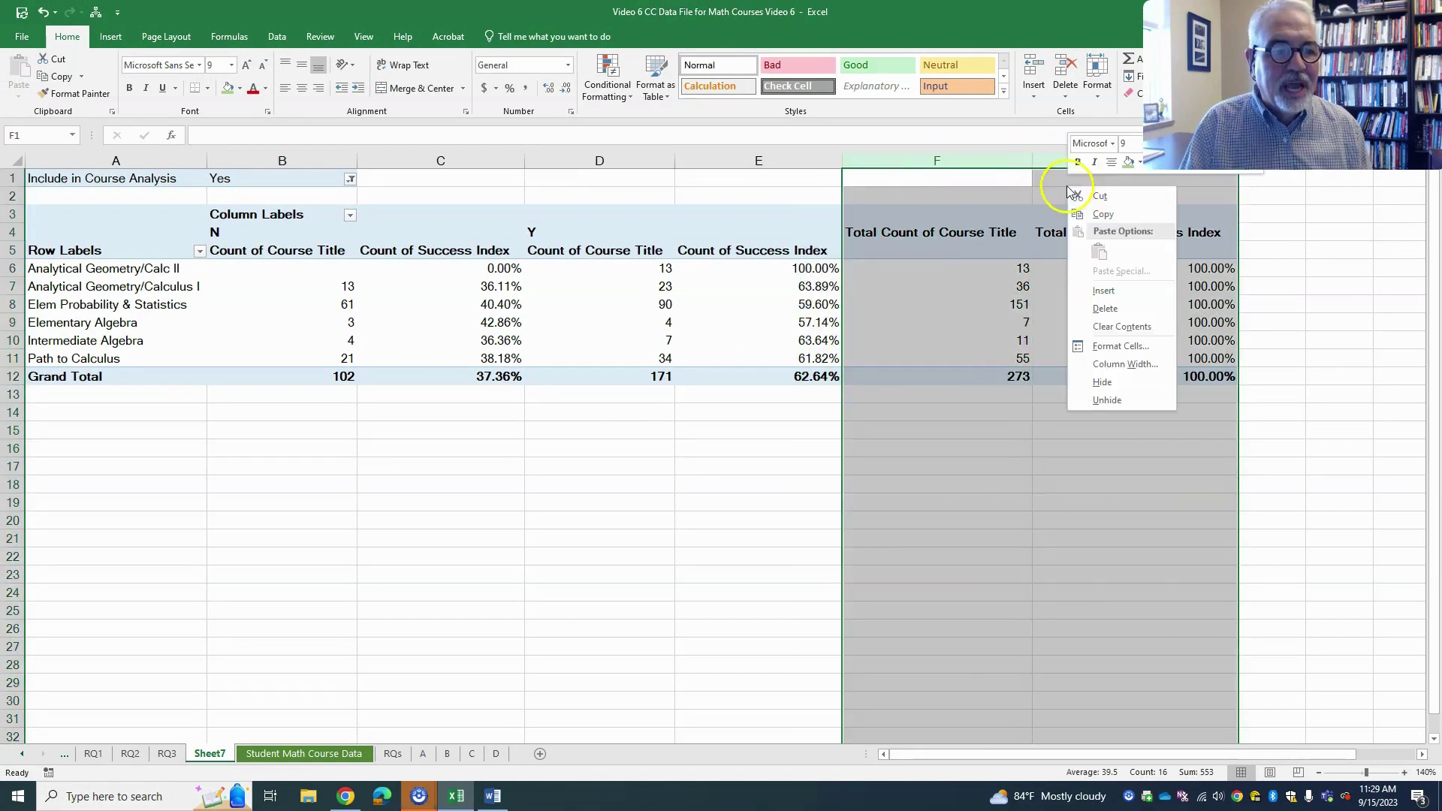
click(1092, 384)
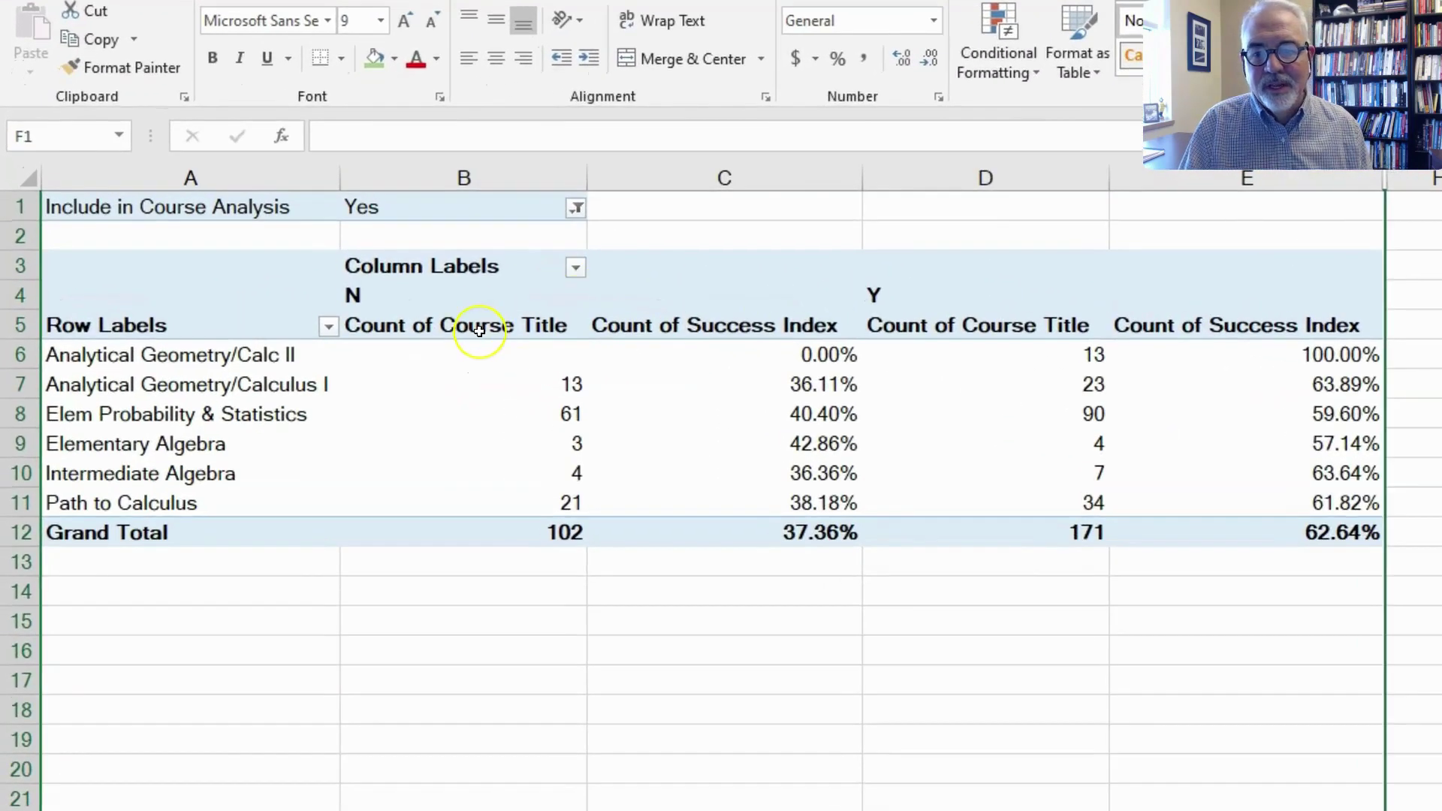
Rename the Count of Course Title heading to N and the Count of Success Index heading to Percentage.
click(291, 254)
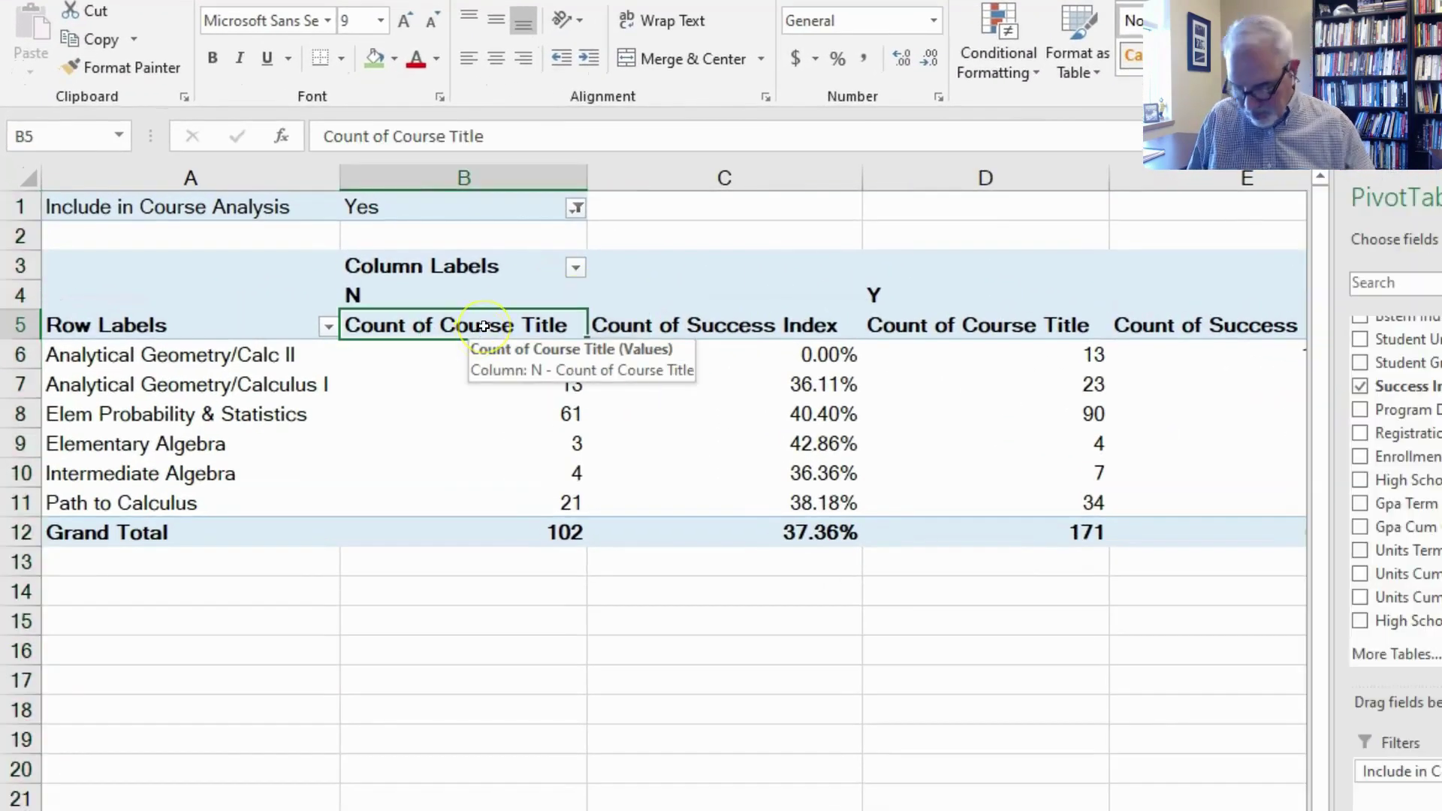
text(N)
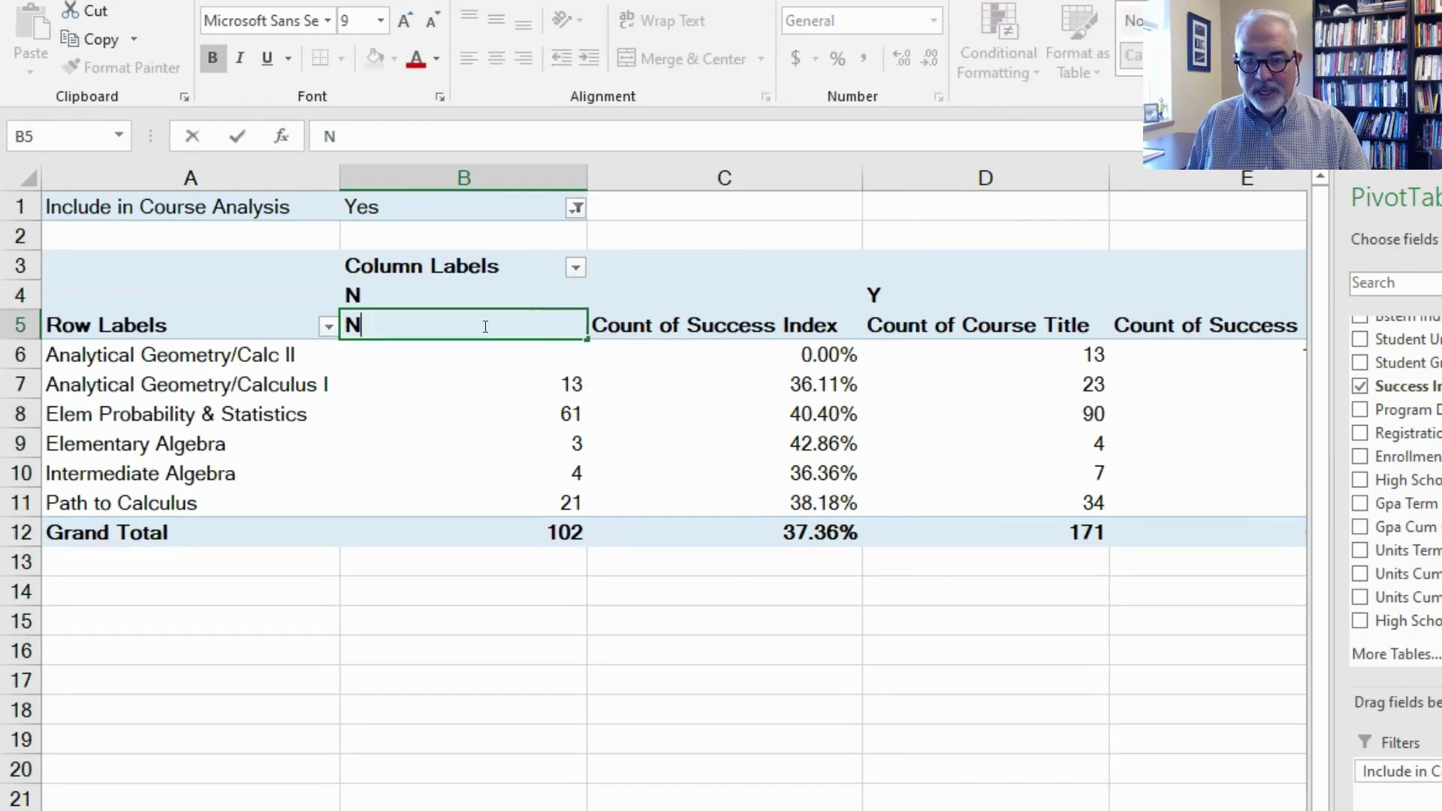
click(719, 324)
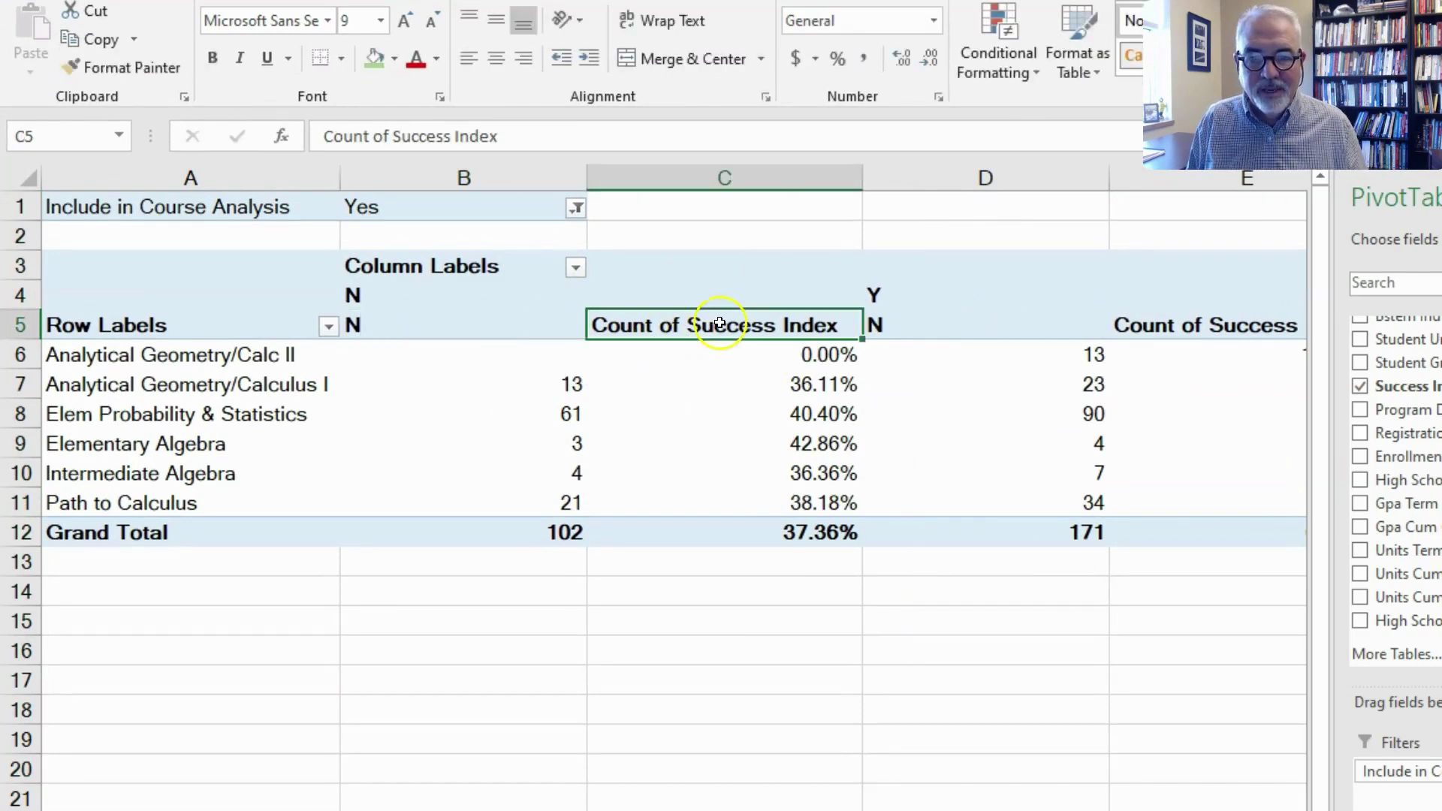
text(Perc)
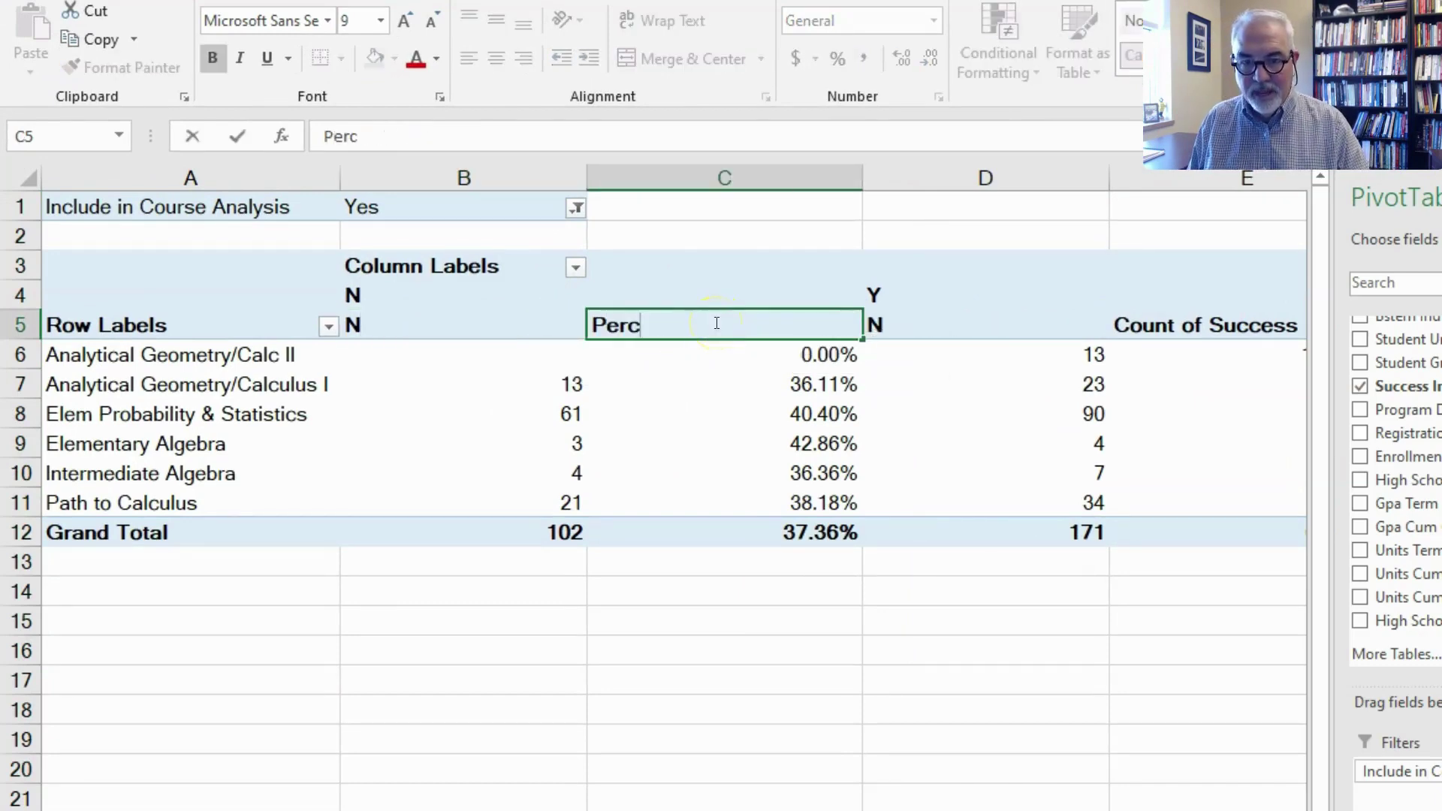
text(entage)
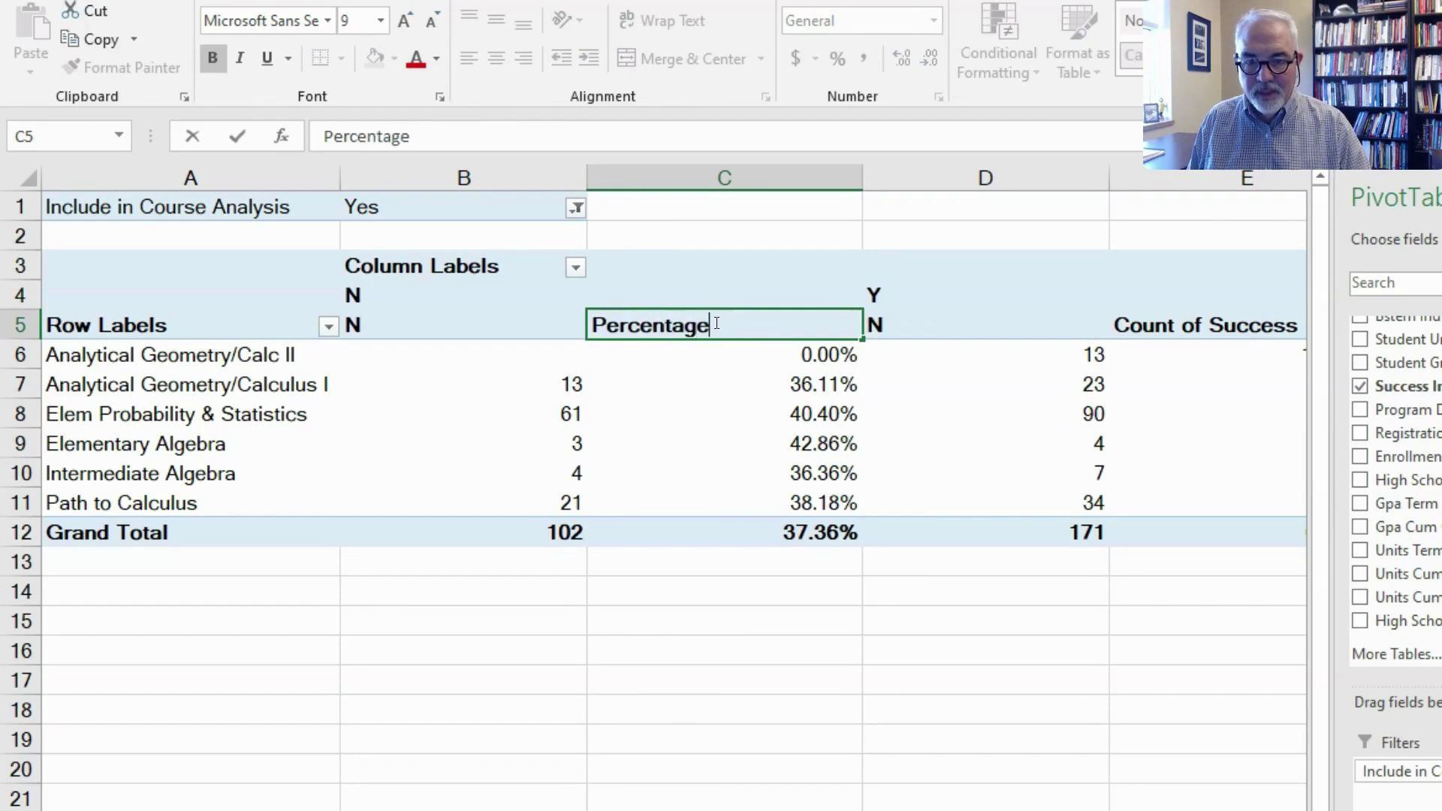
key(Return)
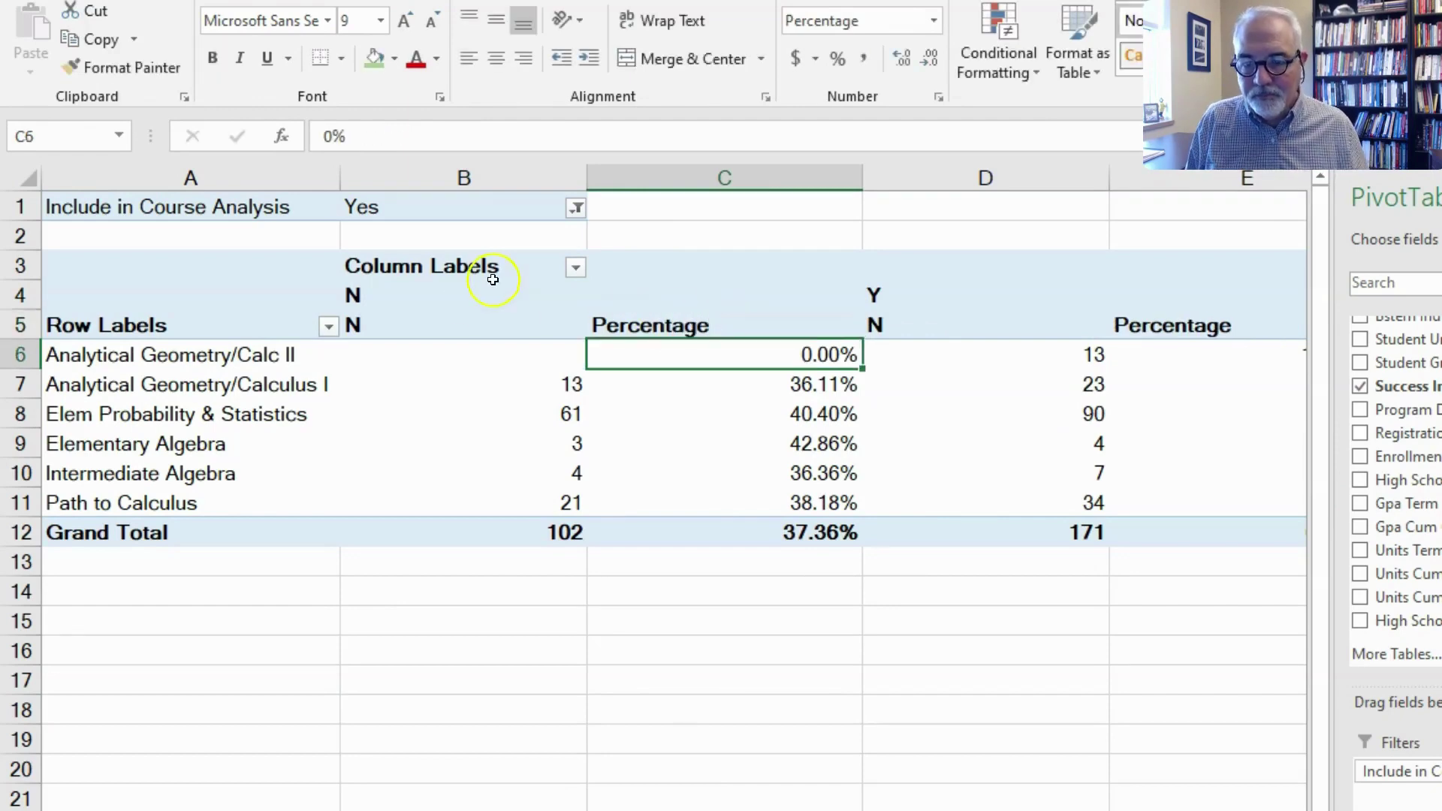
Rename the PivotTable's N column label to Failed and its Y column label to Passed.
click(455, 297)
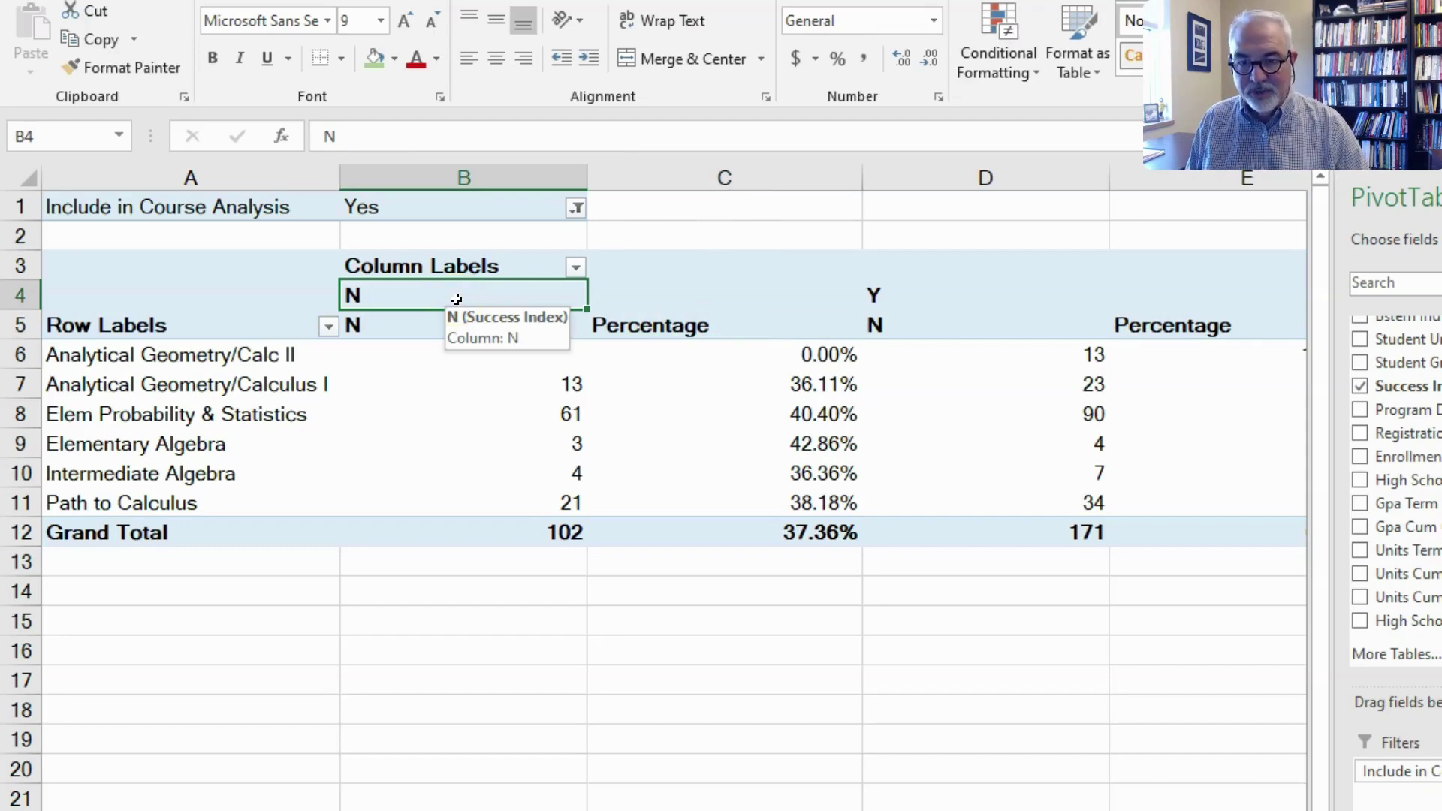
text(Failed)
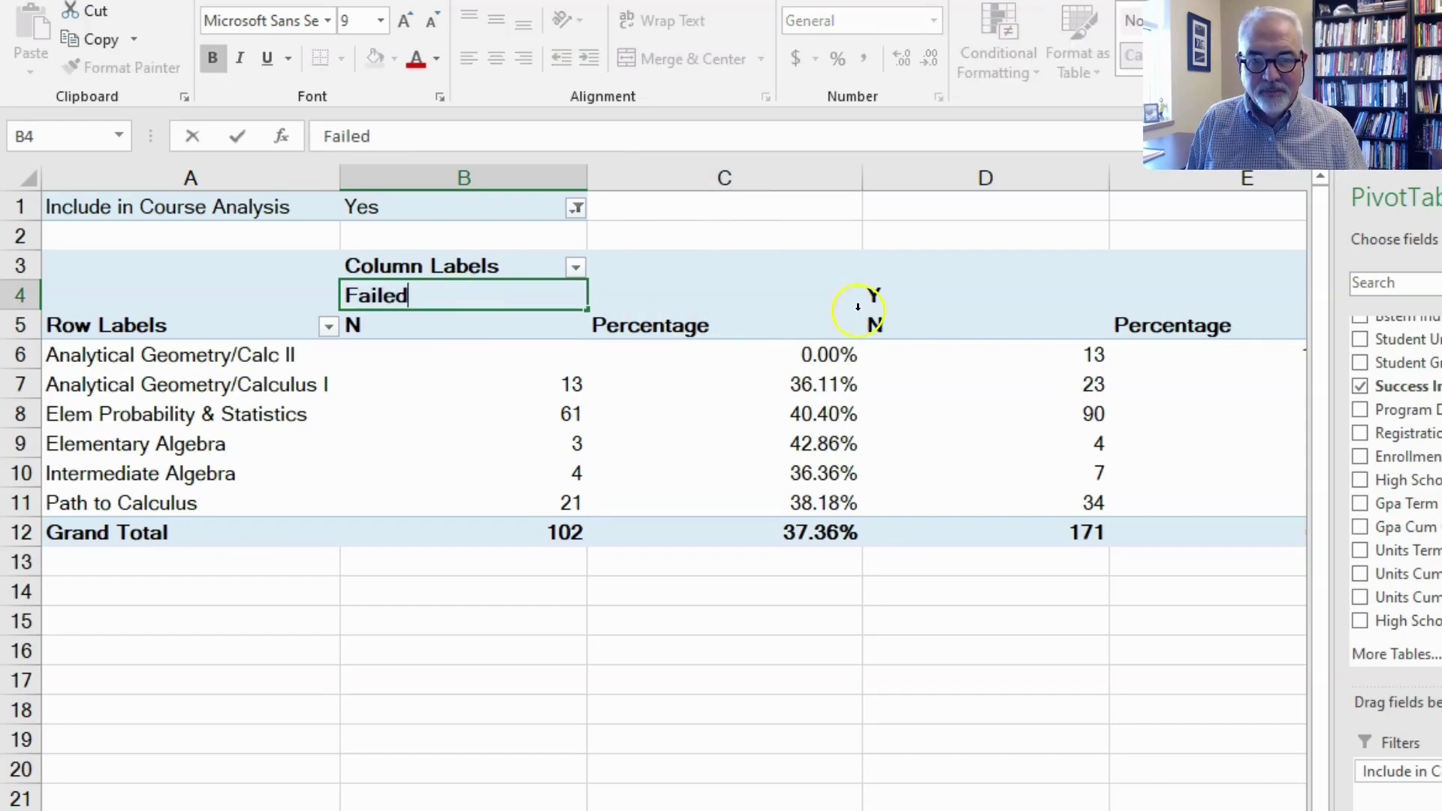
click(904, 301)
text(Pa)
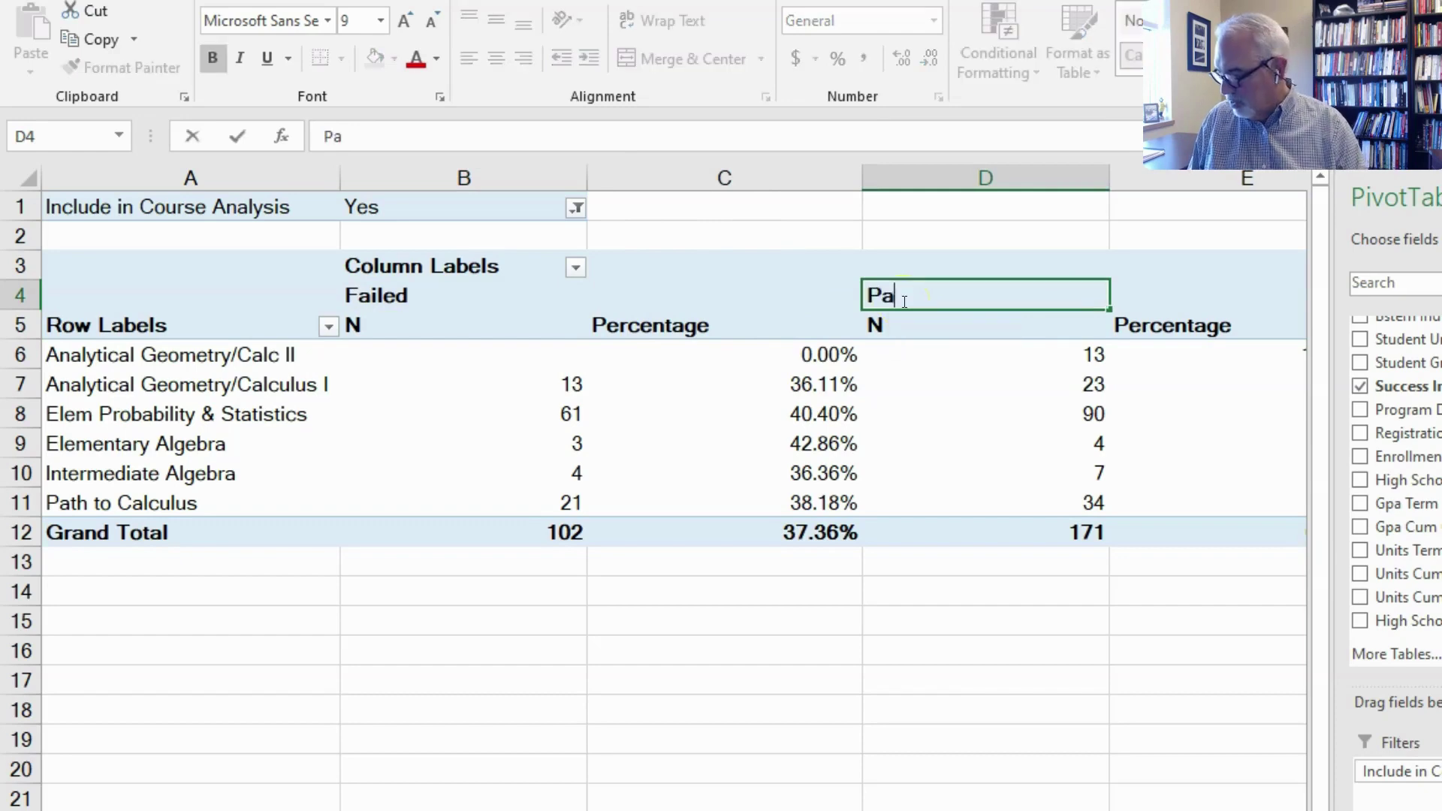
text(ssed)
key(Return)
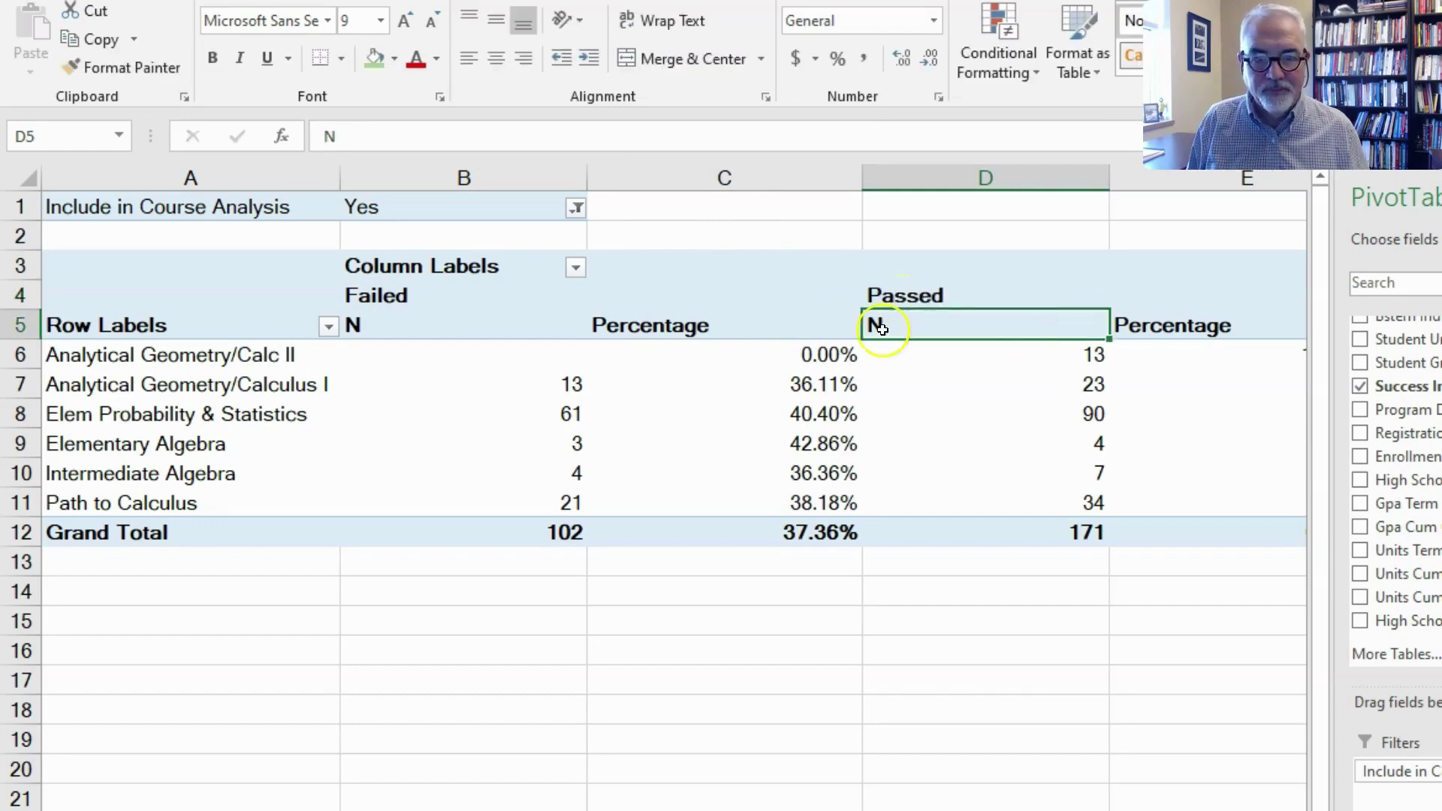
Narrow columns B through E of the course PivotTable to one equal width.
click(853, 444)
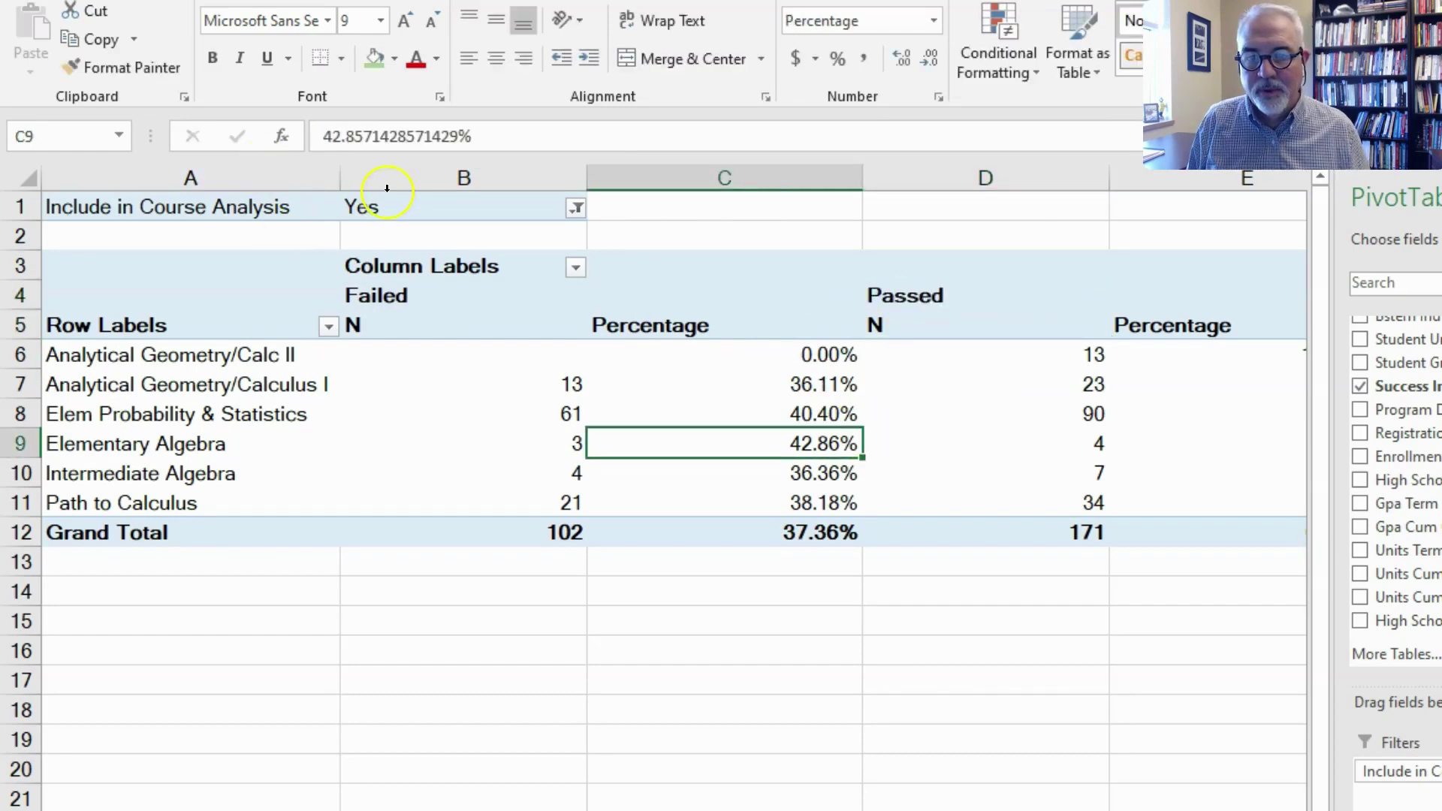
drag(387, 188, 1005, 202)
drag(810, 181, 734, 177)
Center the N and Percentage headings and the course values in B5:E11.
drag(354, 354, 338, 473)
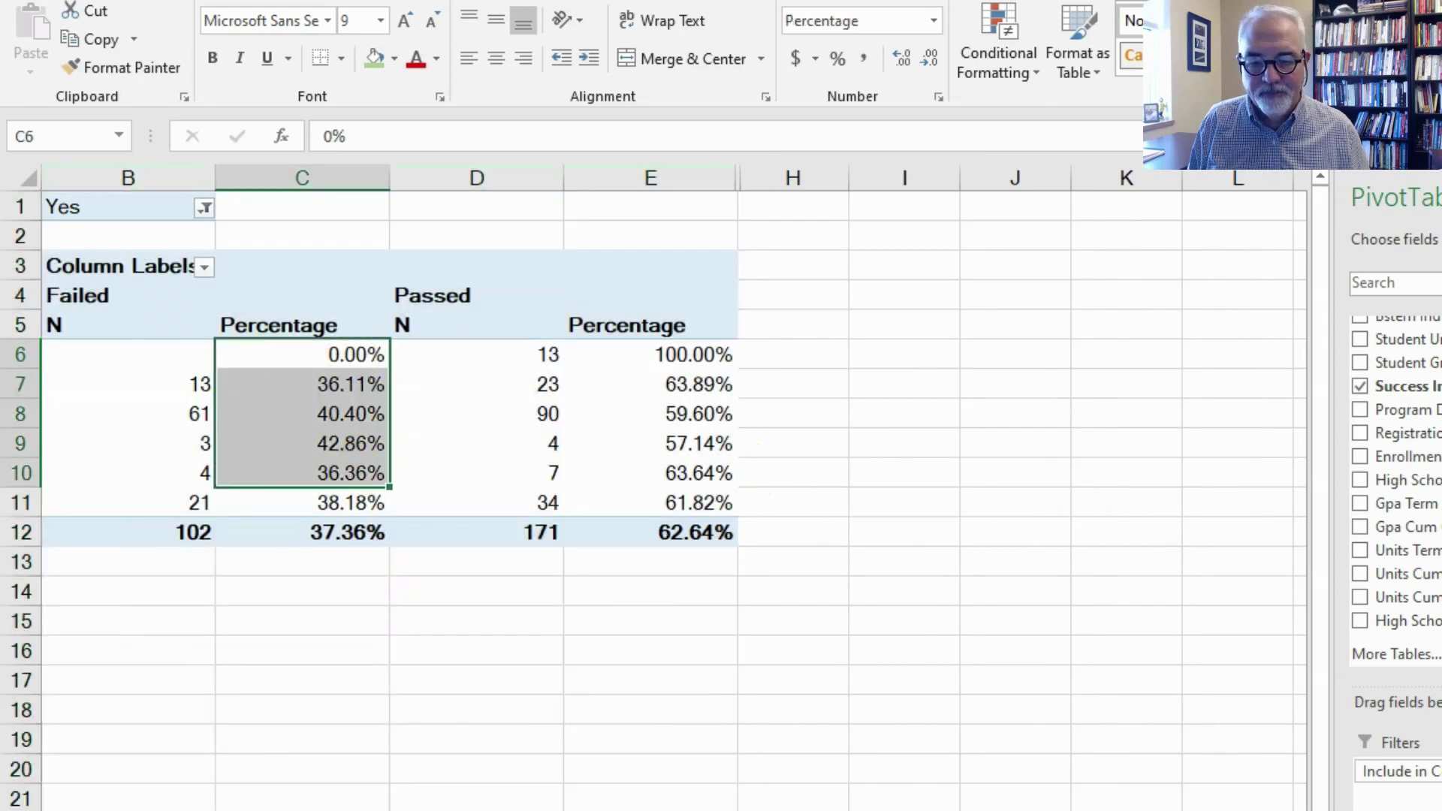
scroll(473, 346, left, 2)
drag(473, 351, 941, 495)
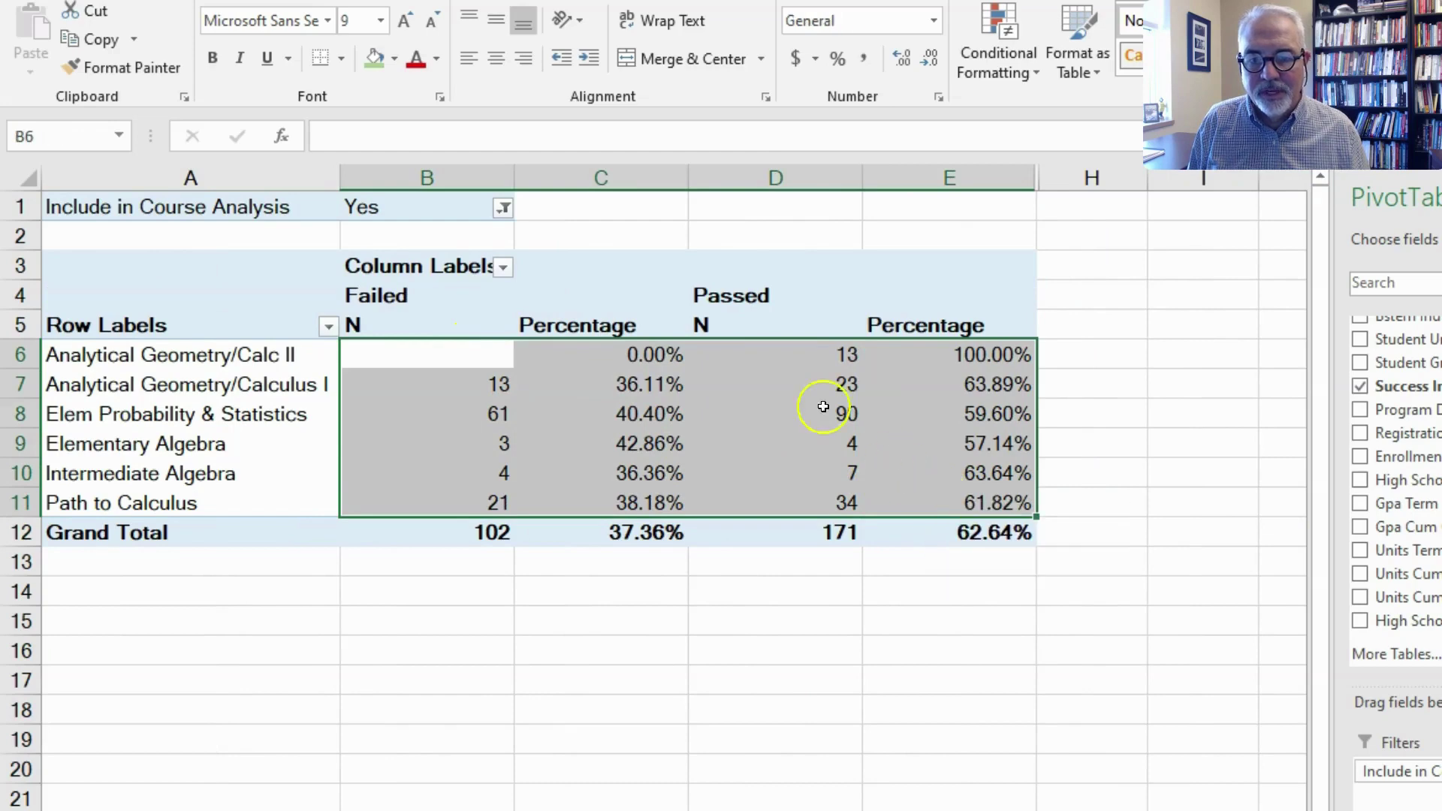
drag(454, 327, 909, 492)
click(495, 60)
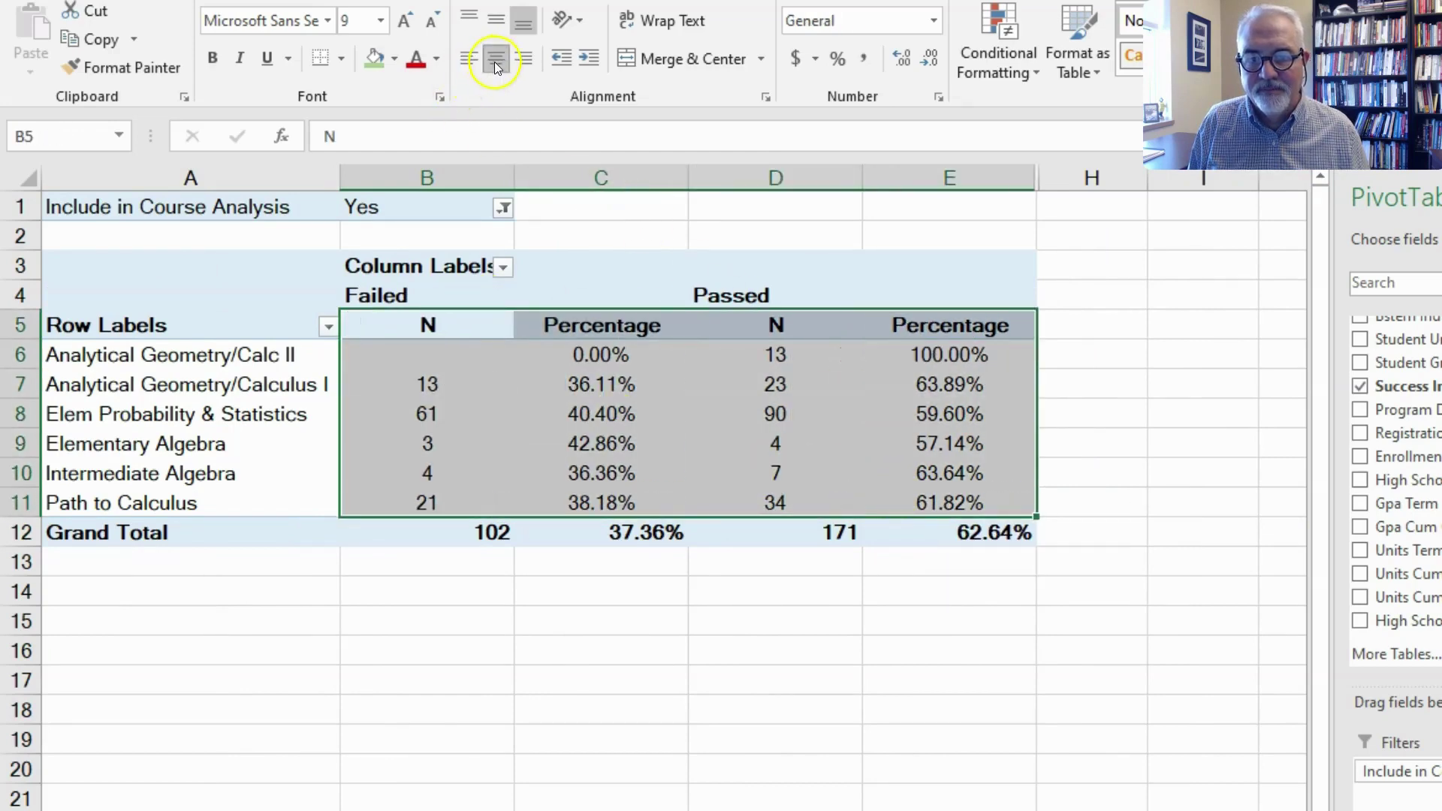
click(601, 373)
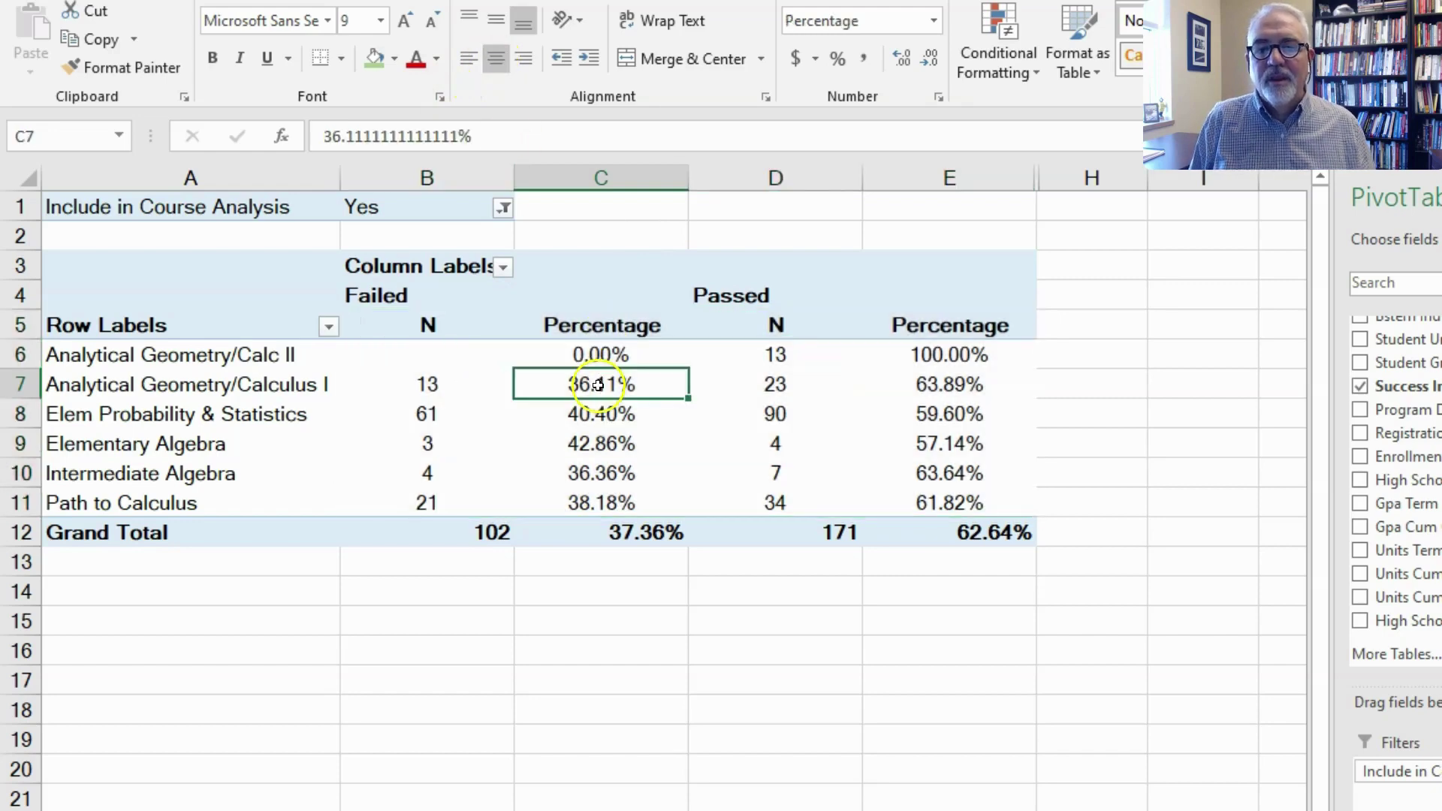
Remove the decimal places from both Percentage columns, including the Grand Total row.
drag(603, 354, 624, 532)
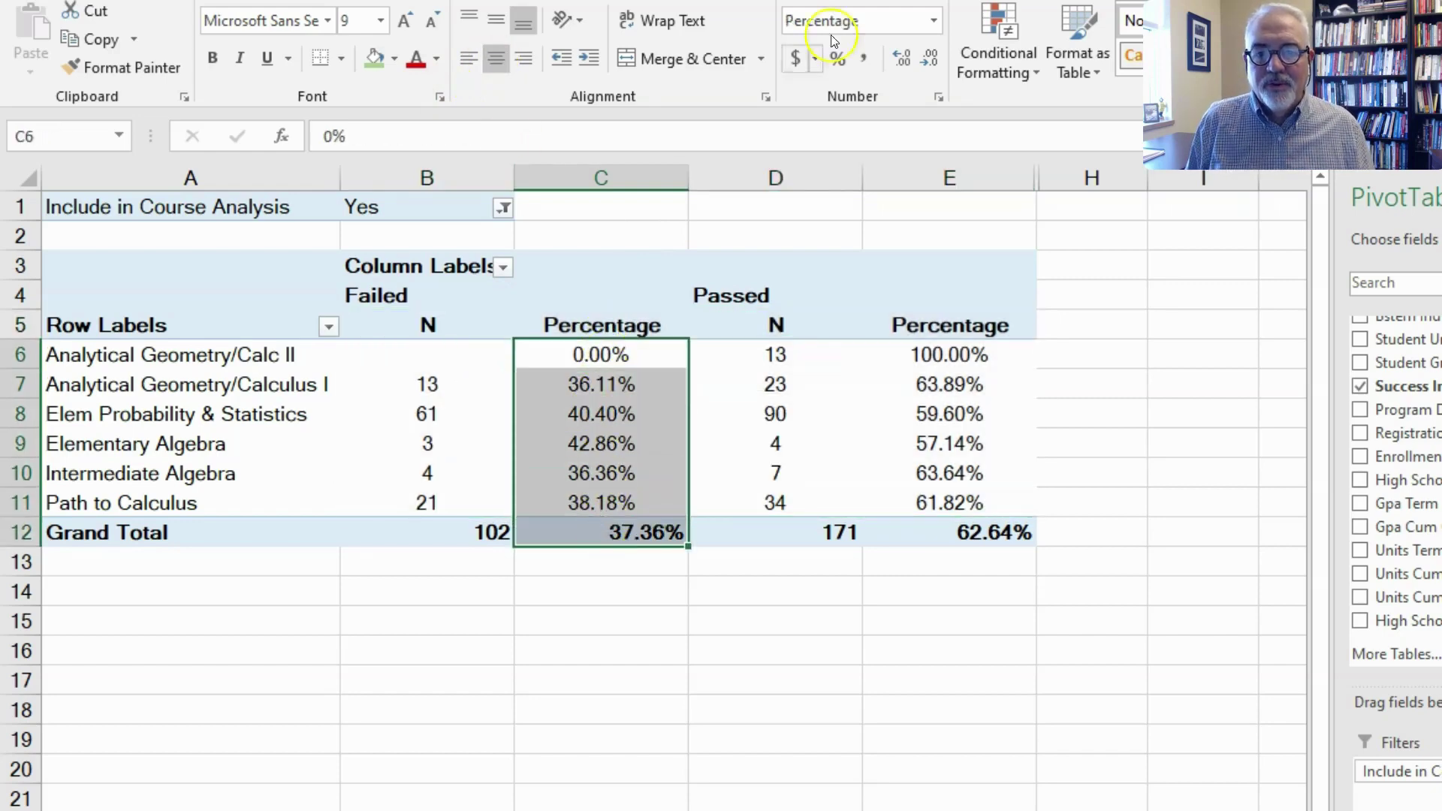
click(931, 60)
click(931, 60)
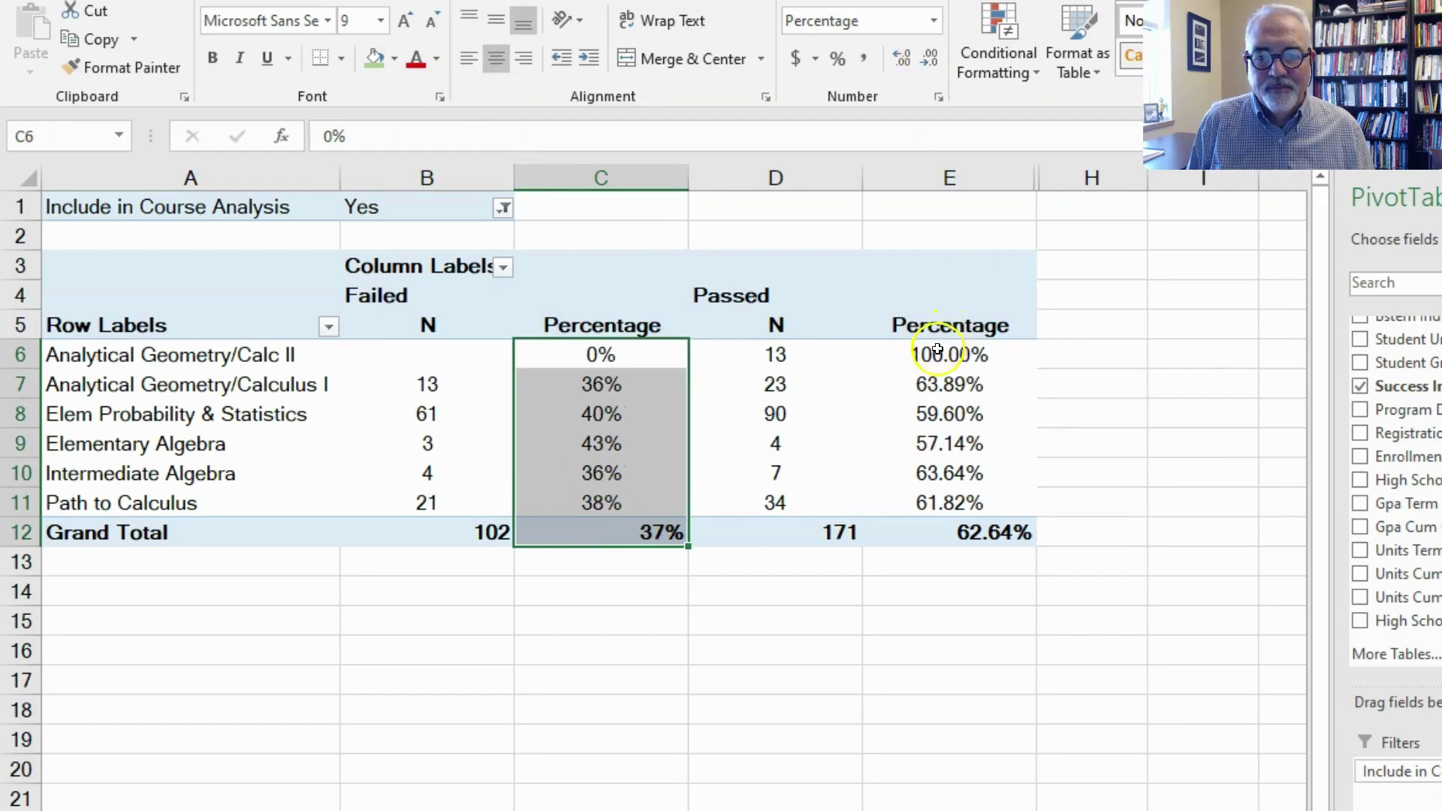
drag(941, 347, 949, 535)
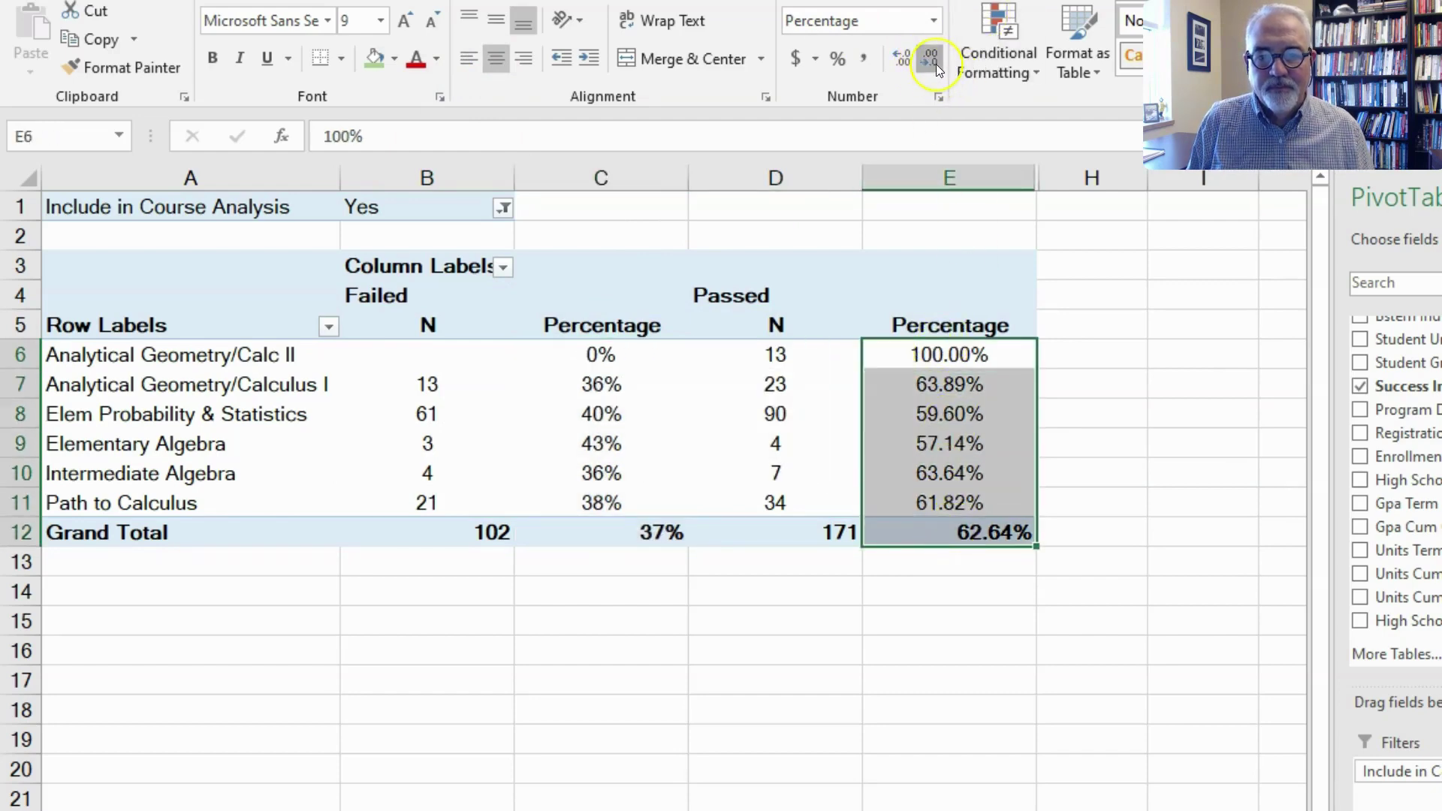
click(930, 60)
click(930, 60)
click(844, 383)
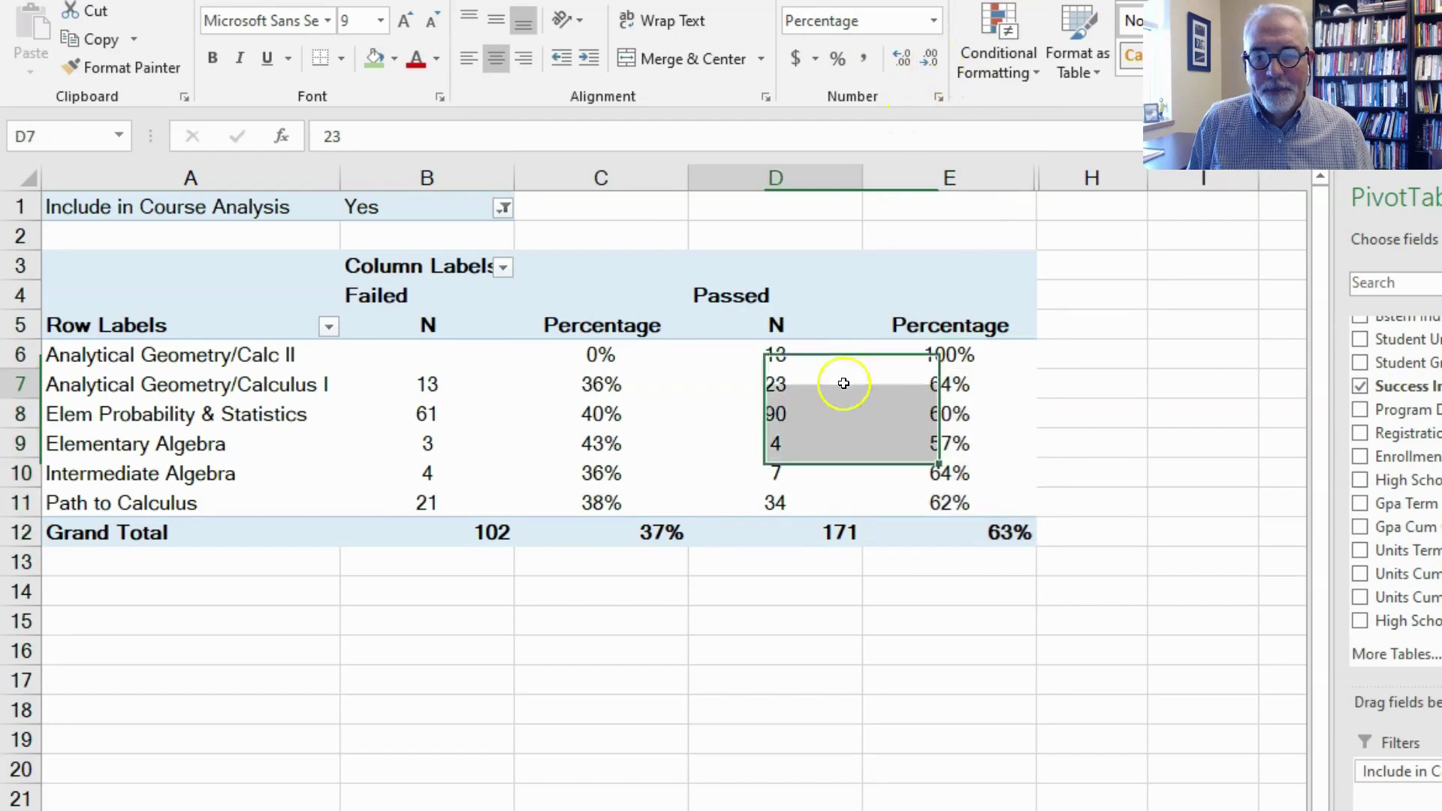
Fill the Failed heading cells B4:C5 with light gold.
click(426, 306)
drag(570, 327, 563, 325)
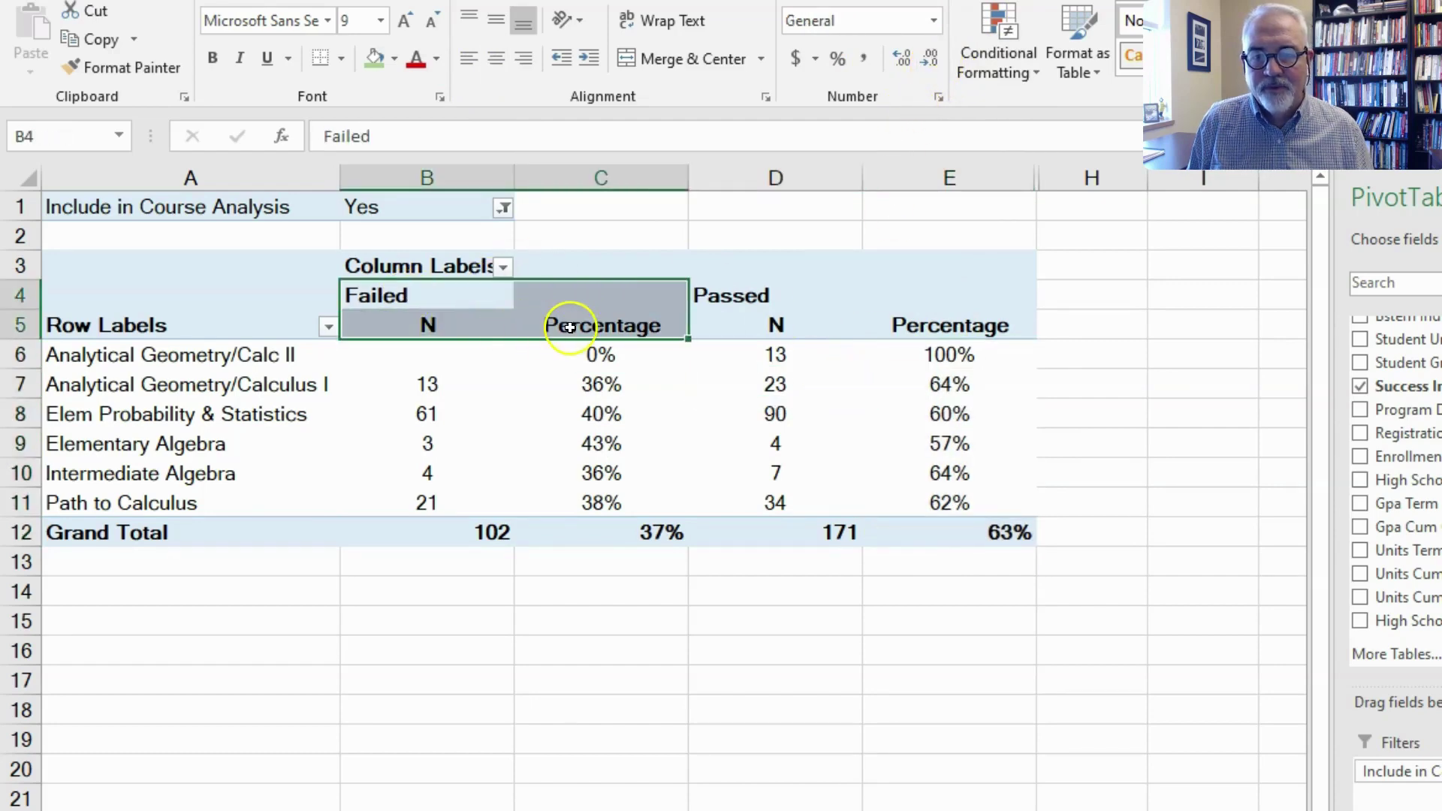
click(397, 59)
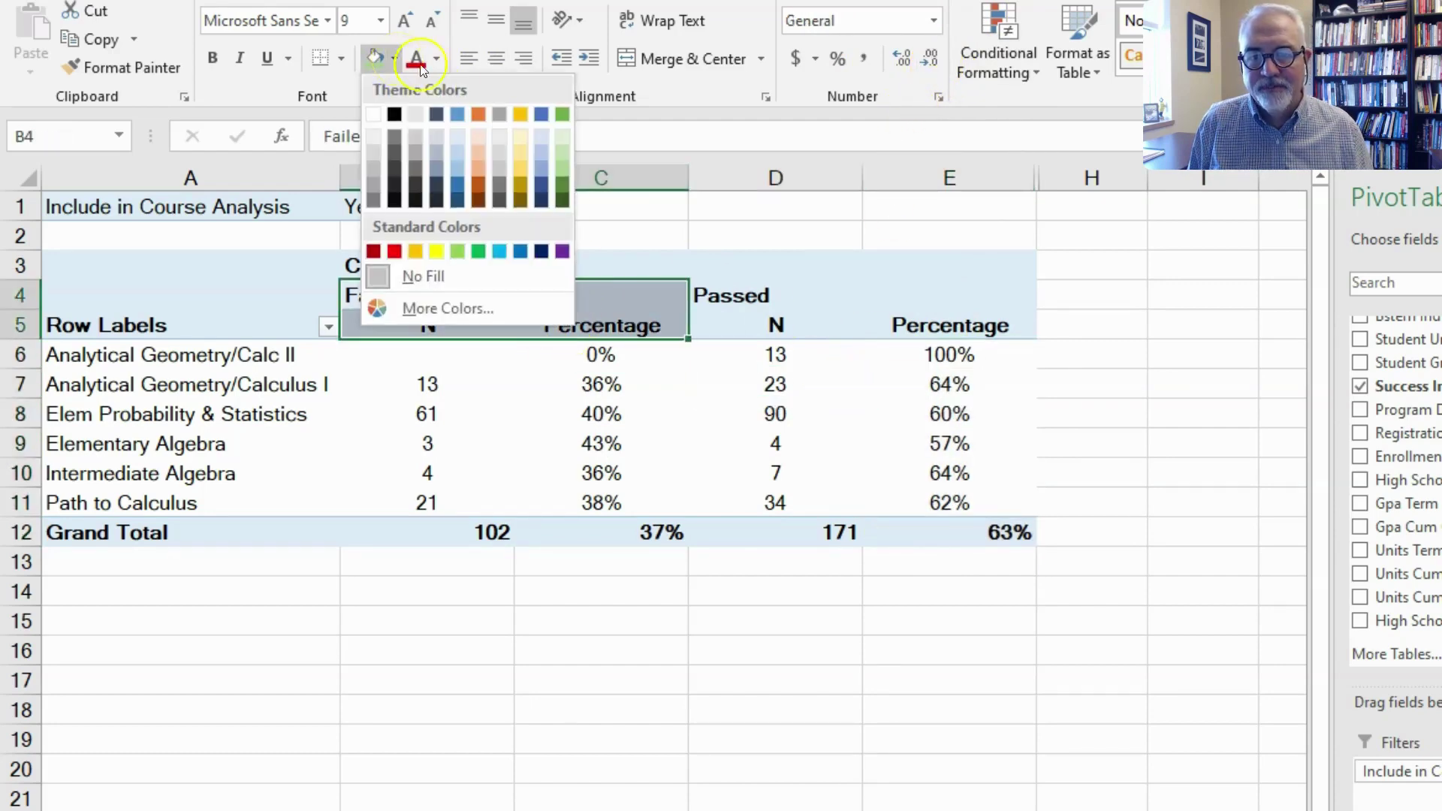
click(521, 135)
Fill the Passed heading cells D4:E5 with light green.
drag(767, 295, 951, 326)
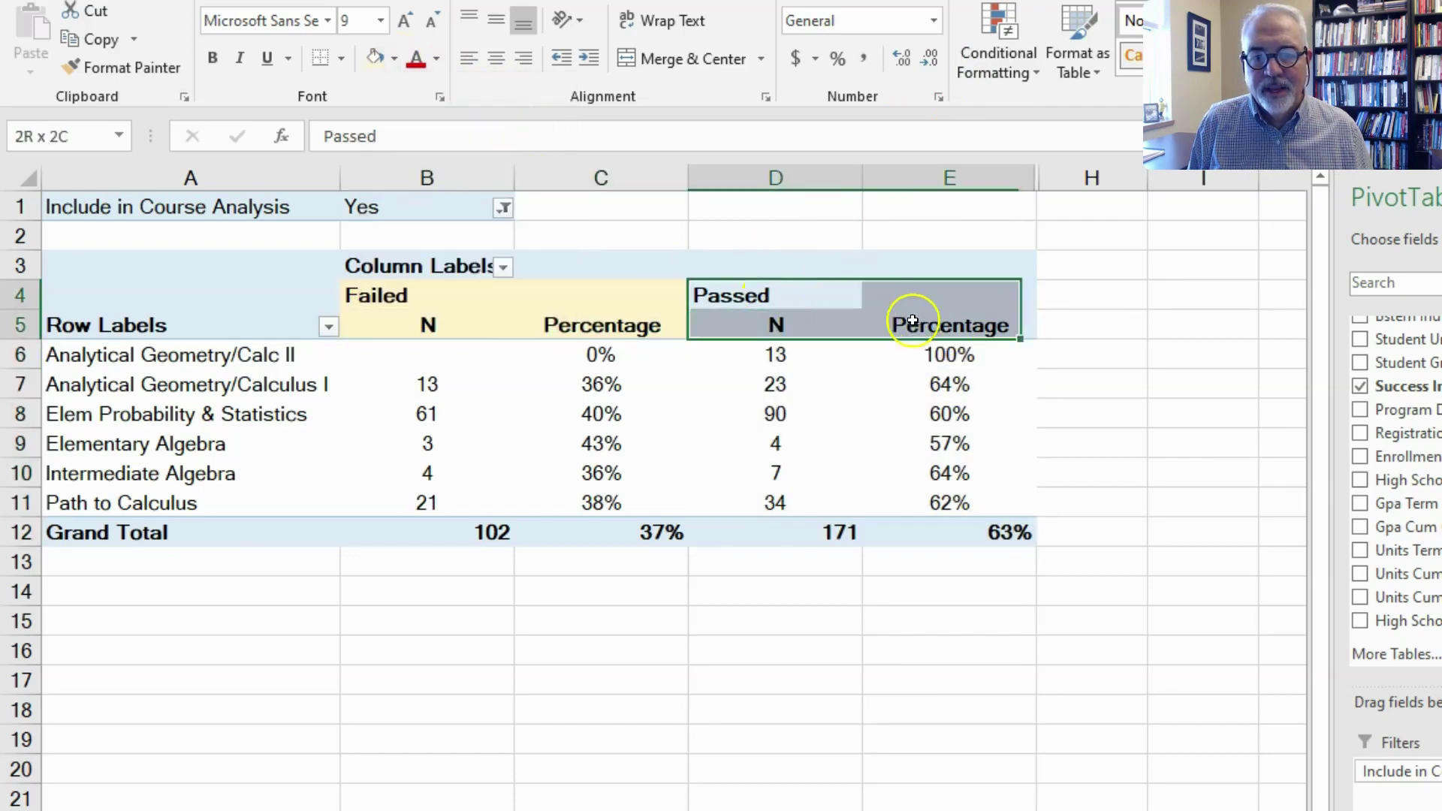
click(398, 61)
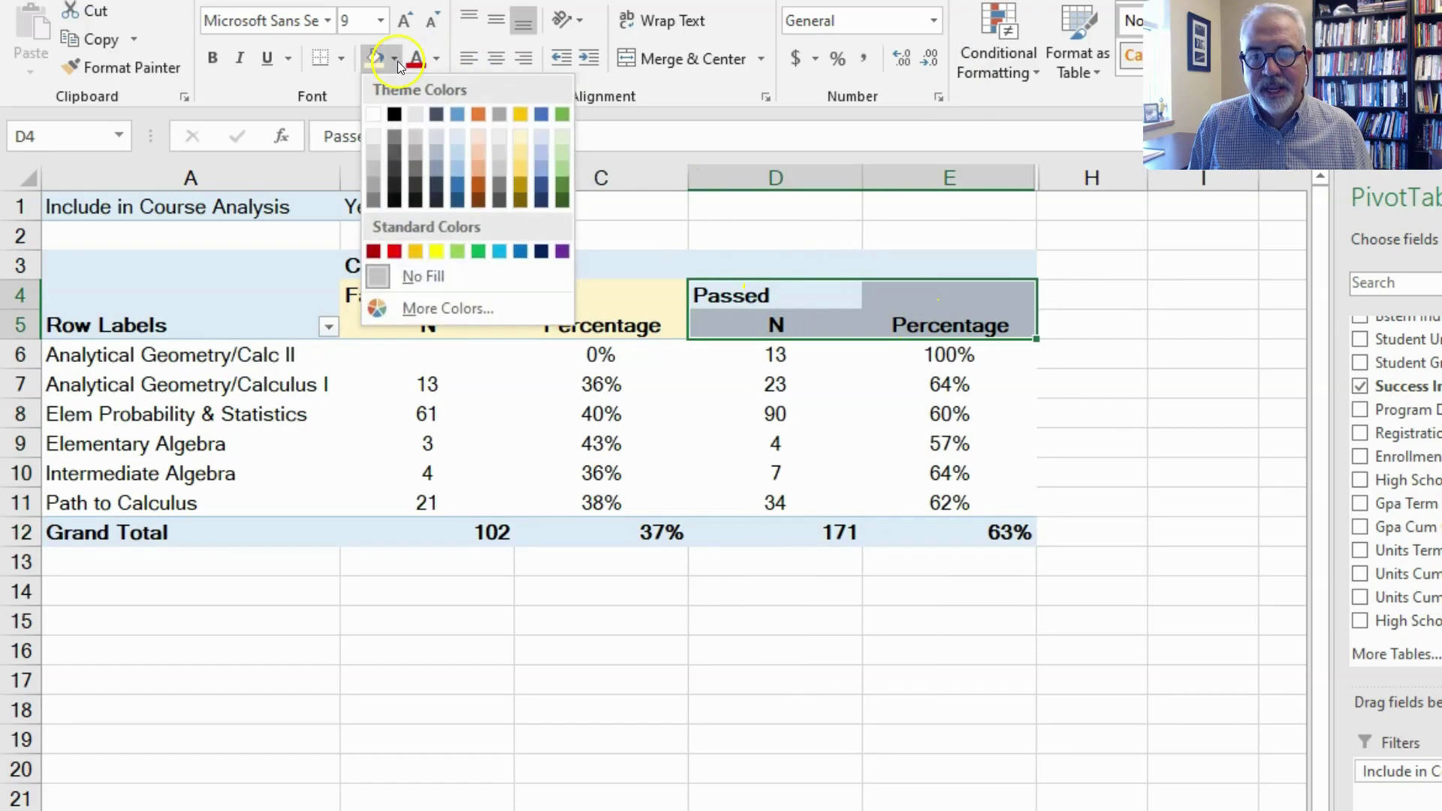
click(568, 166)
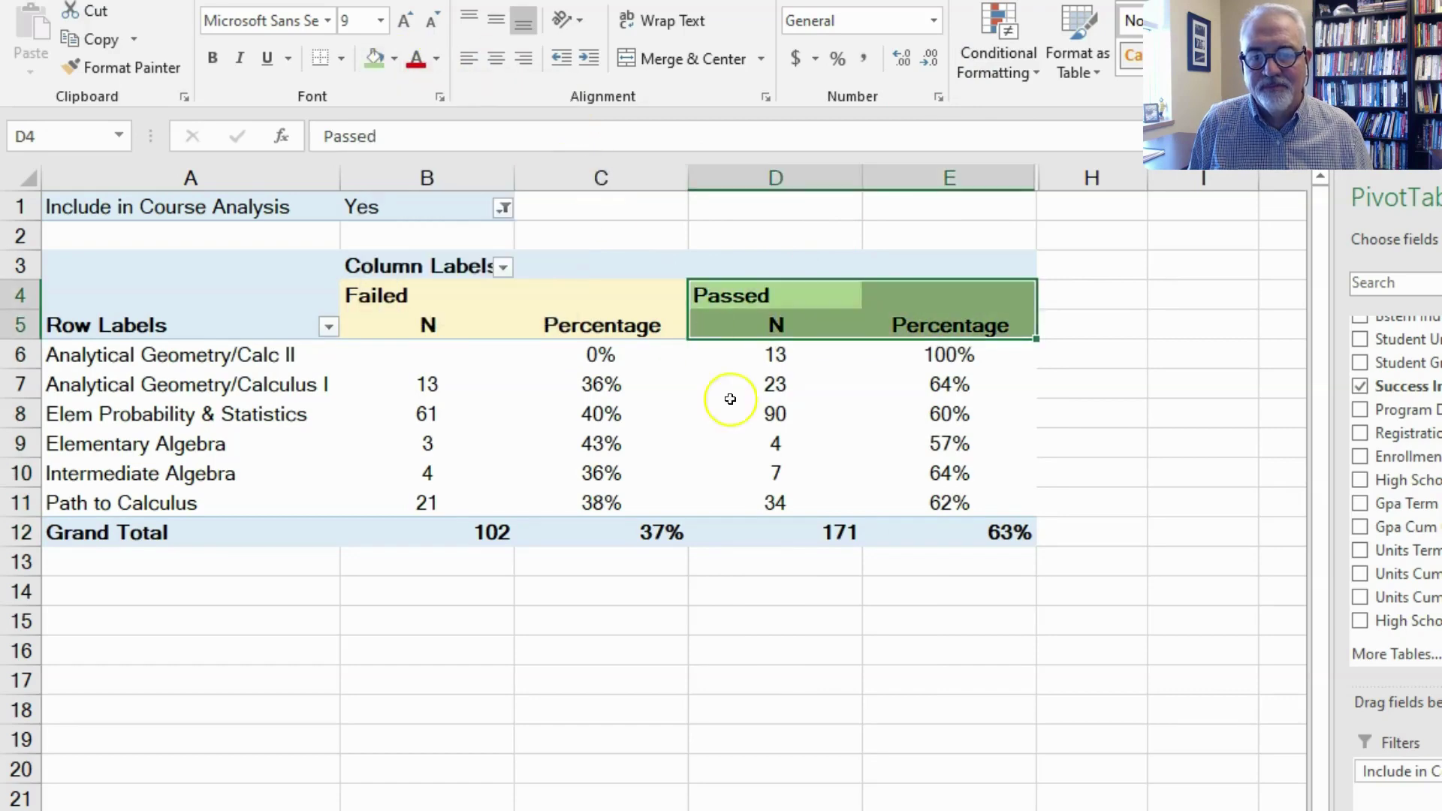
click(729, 470)
click(713, 645)
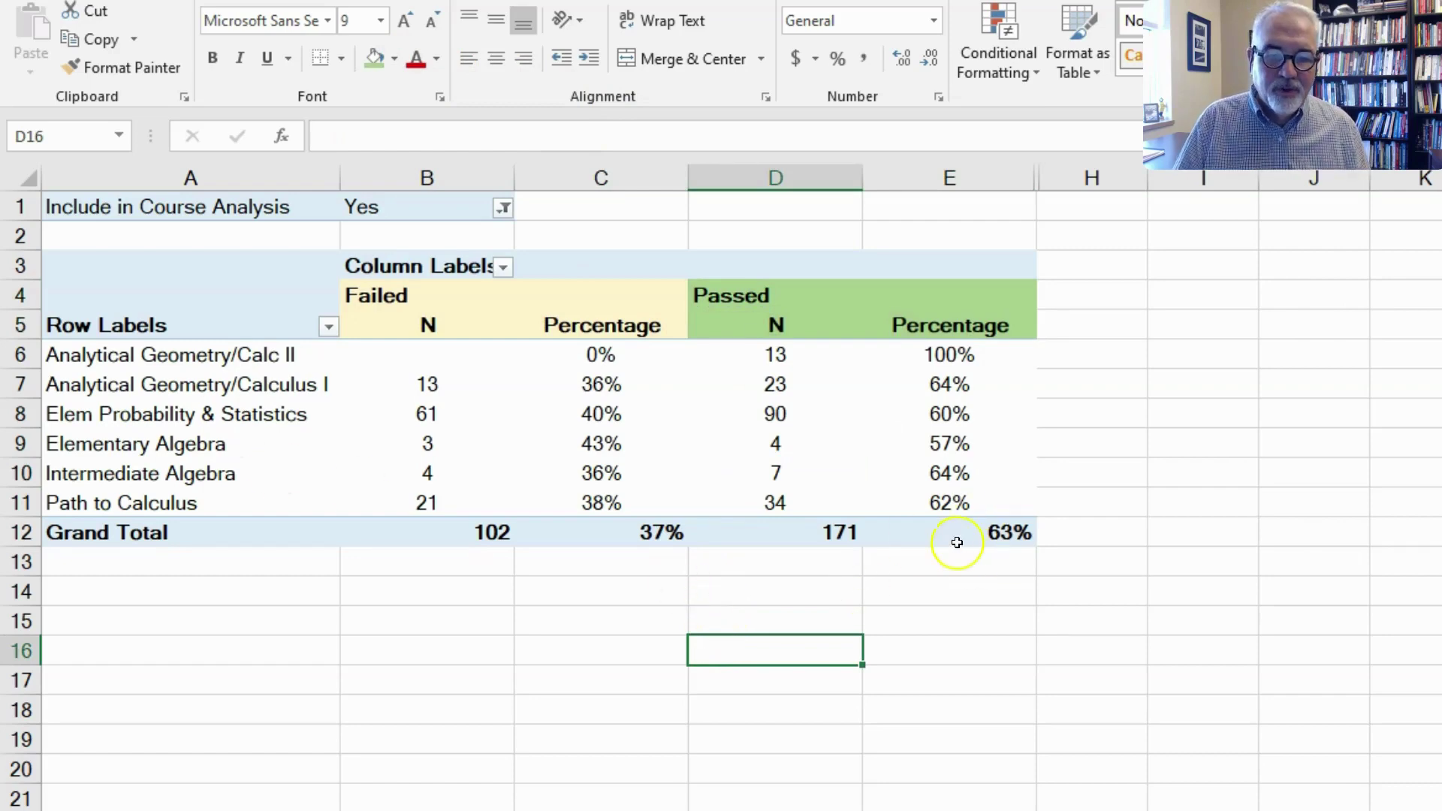
Examine the passed counts and percentages for each math course and the grand total.
mouse_move(984, 535)
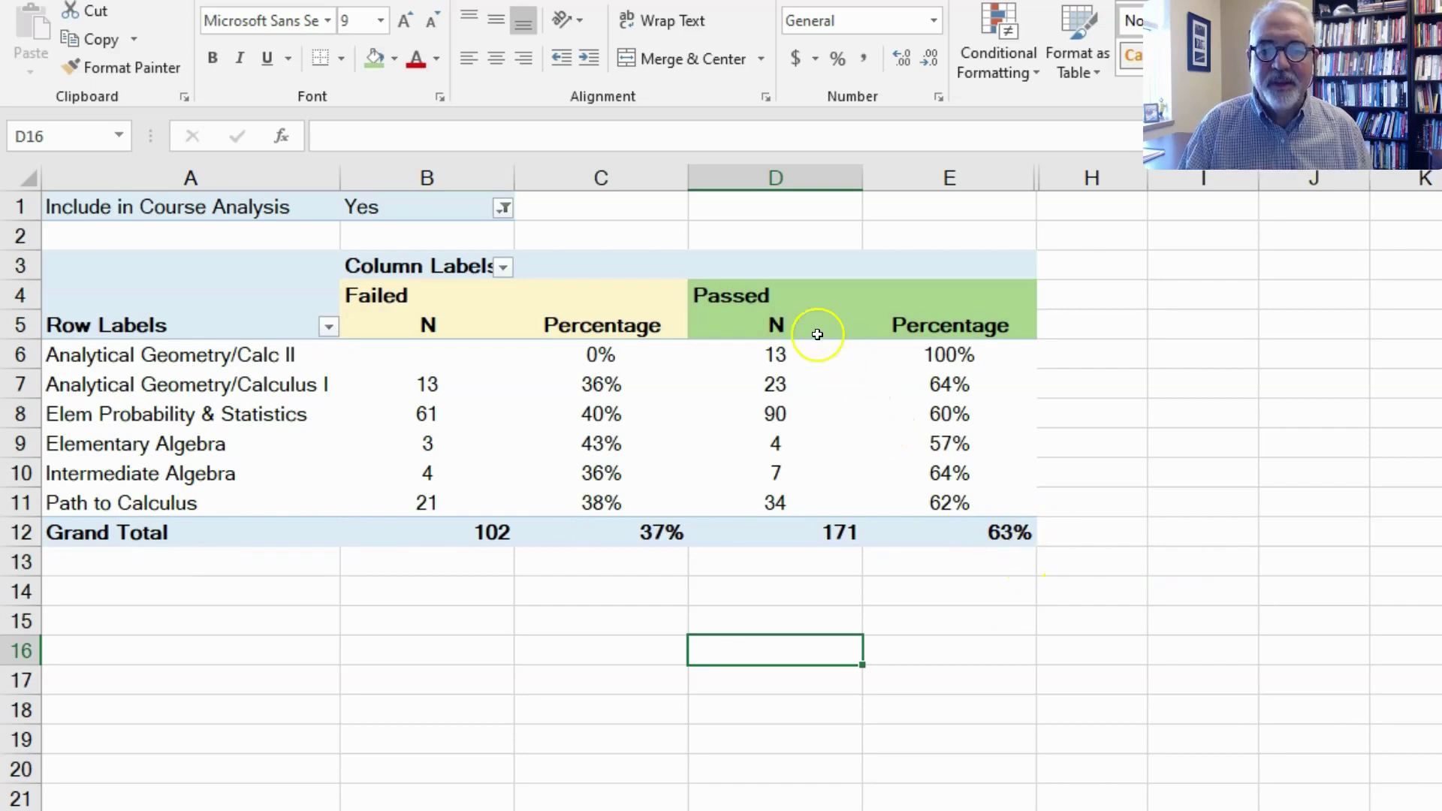
mouse_move(793, 354)
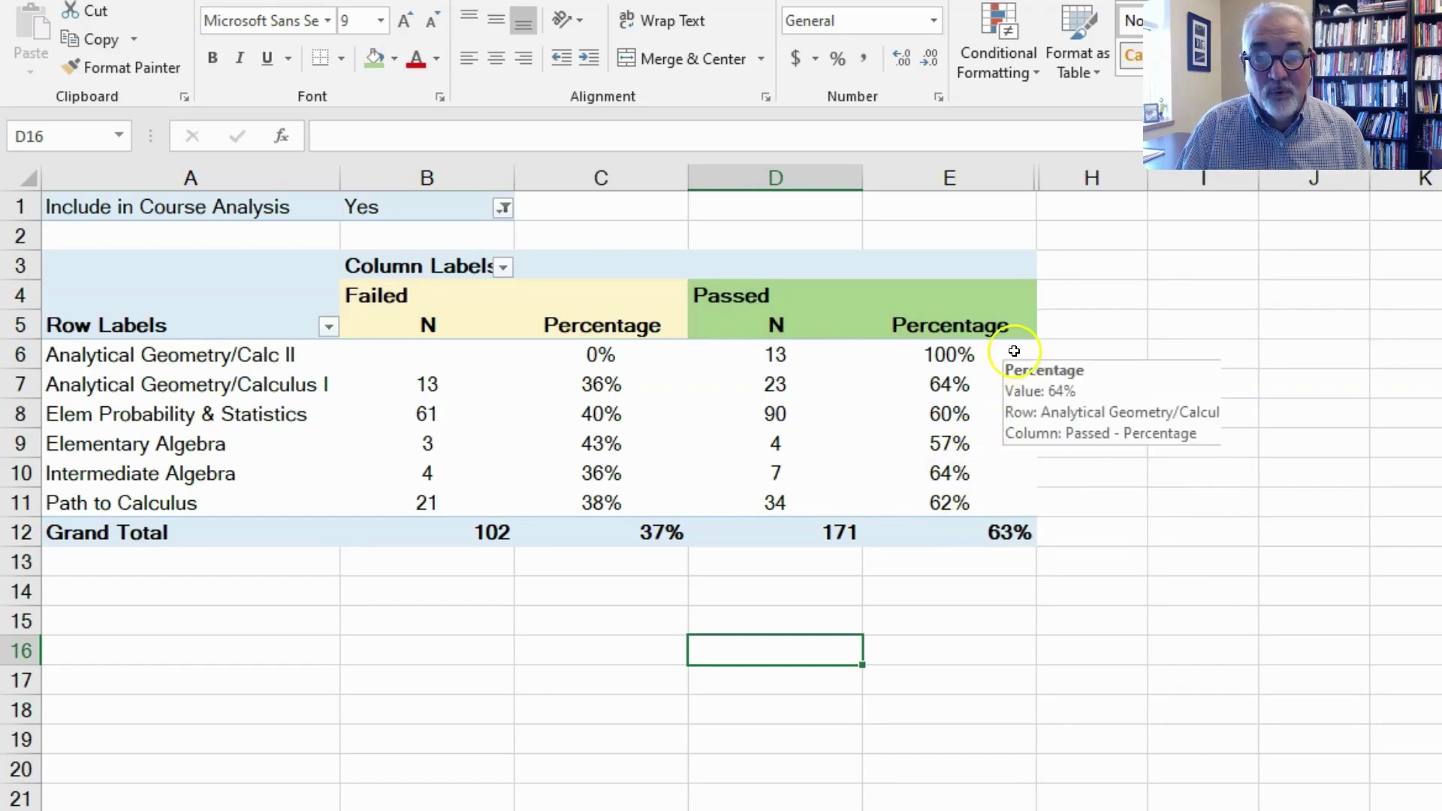
mouse_move(1019, 351)
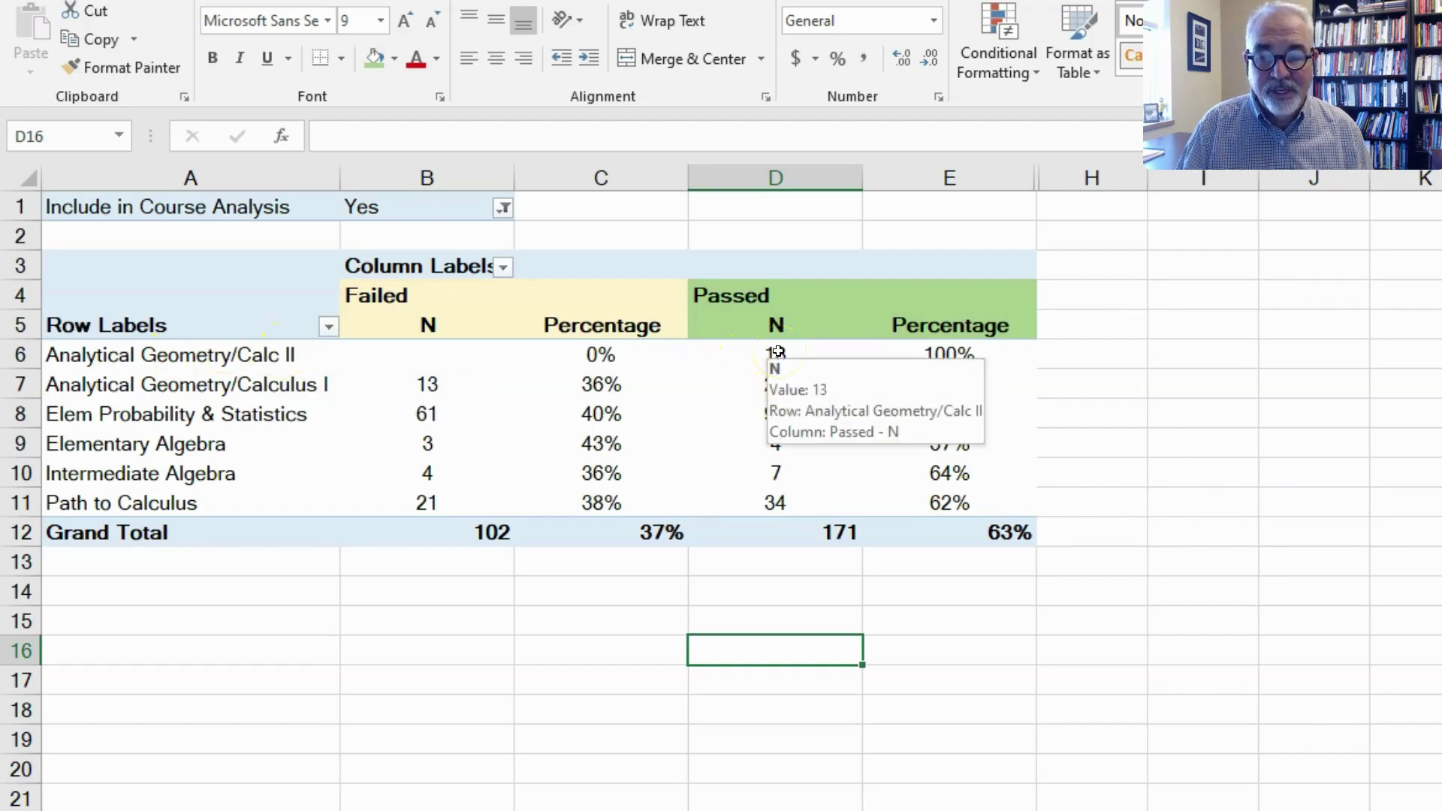
mouse_move(917, 351)
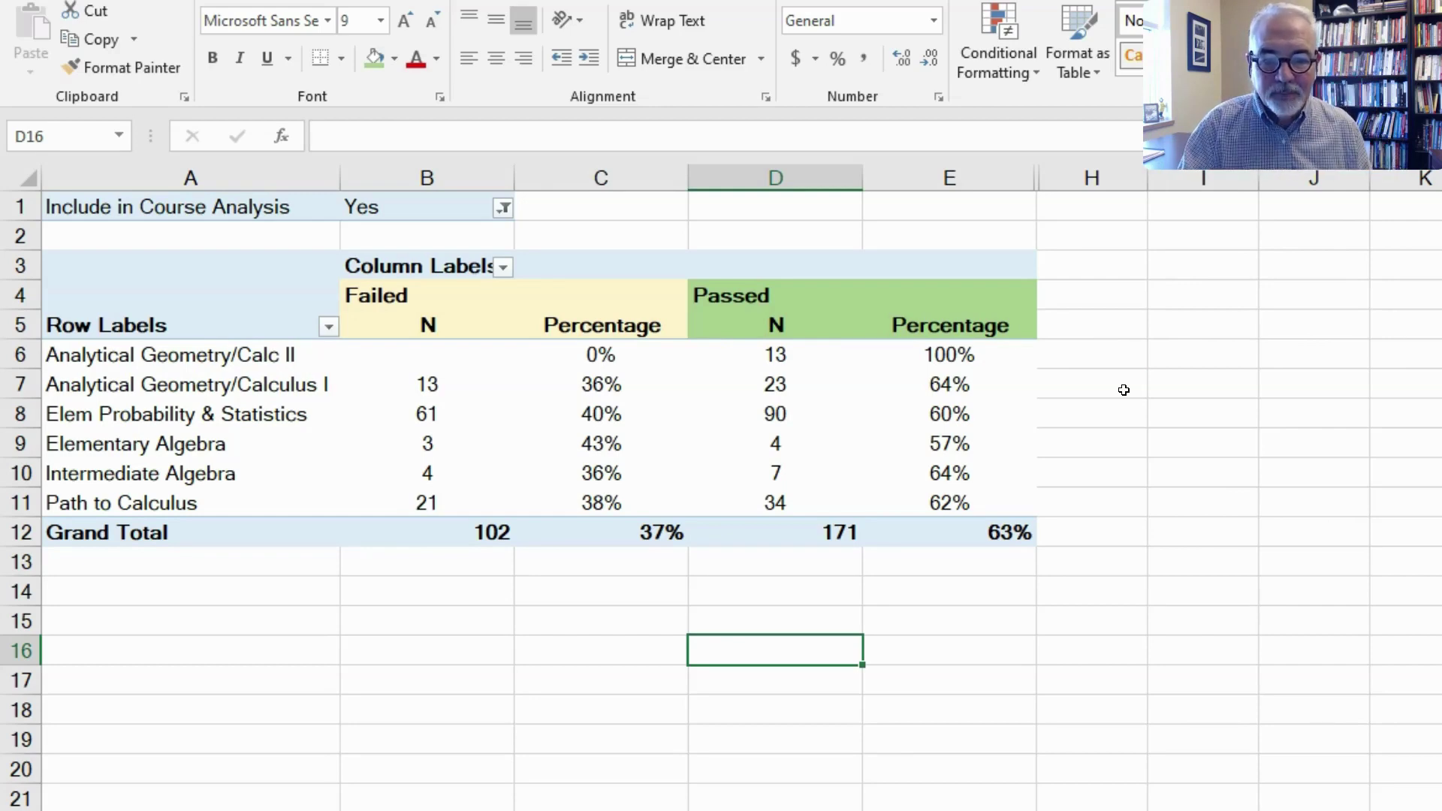
mouse_move(967, 505)
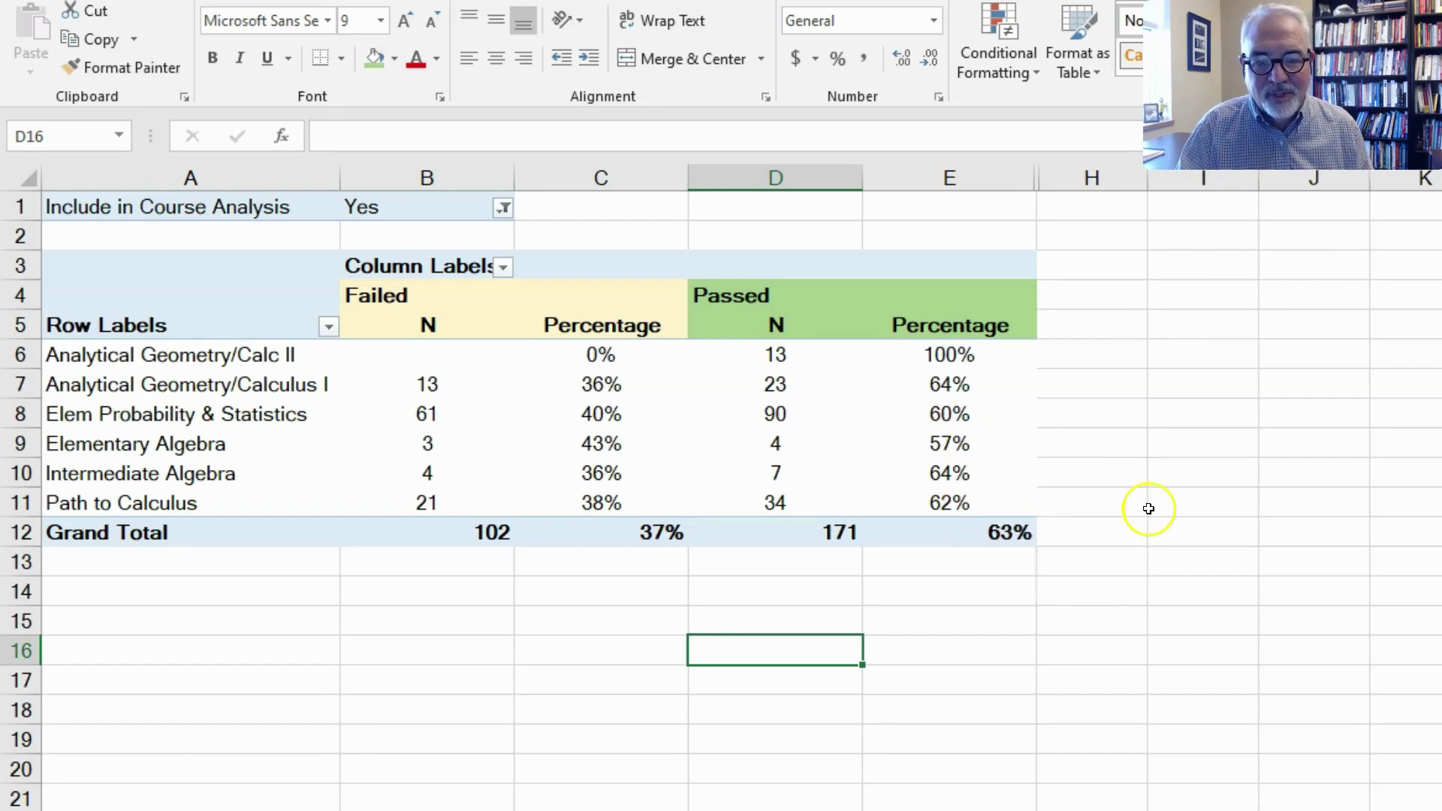
mouse_move(992, 406)
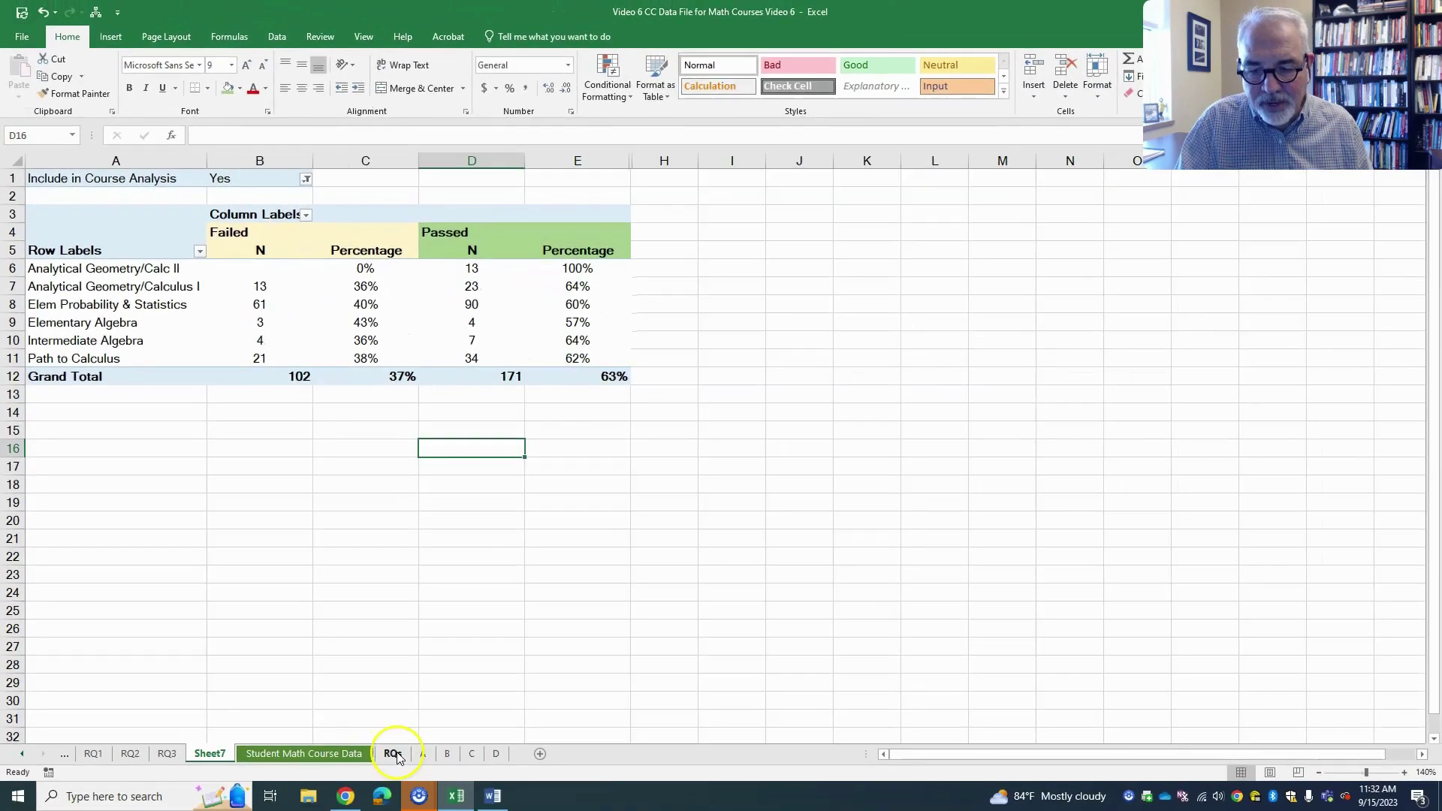
Copy the RQ4 question from the RQs sheet into cell A14 below the PivotTable on Sheet7.
click(393, 753)
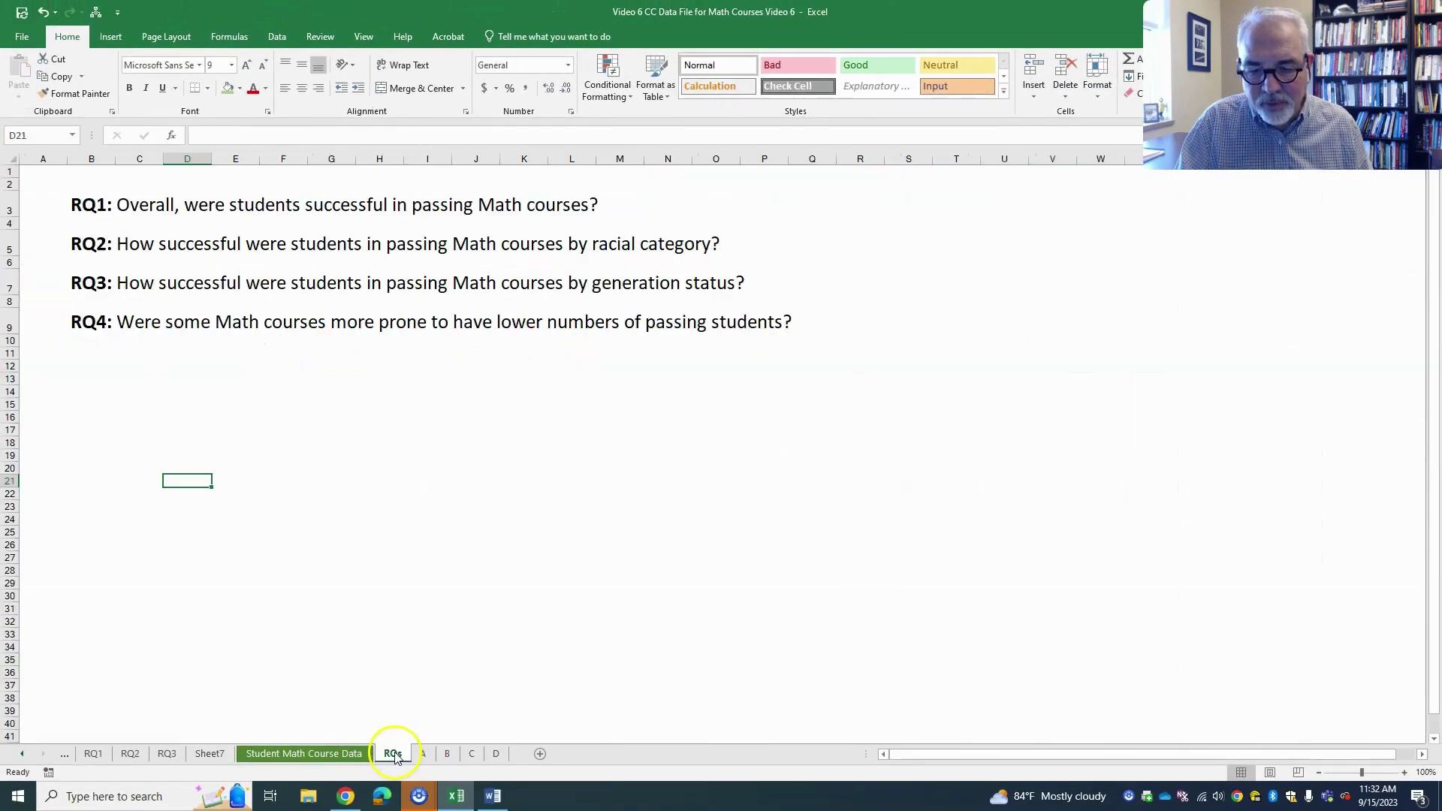
click(91, 323)
right_click(90, 323)
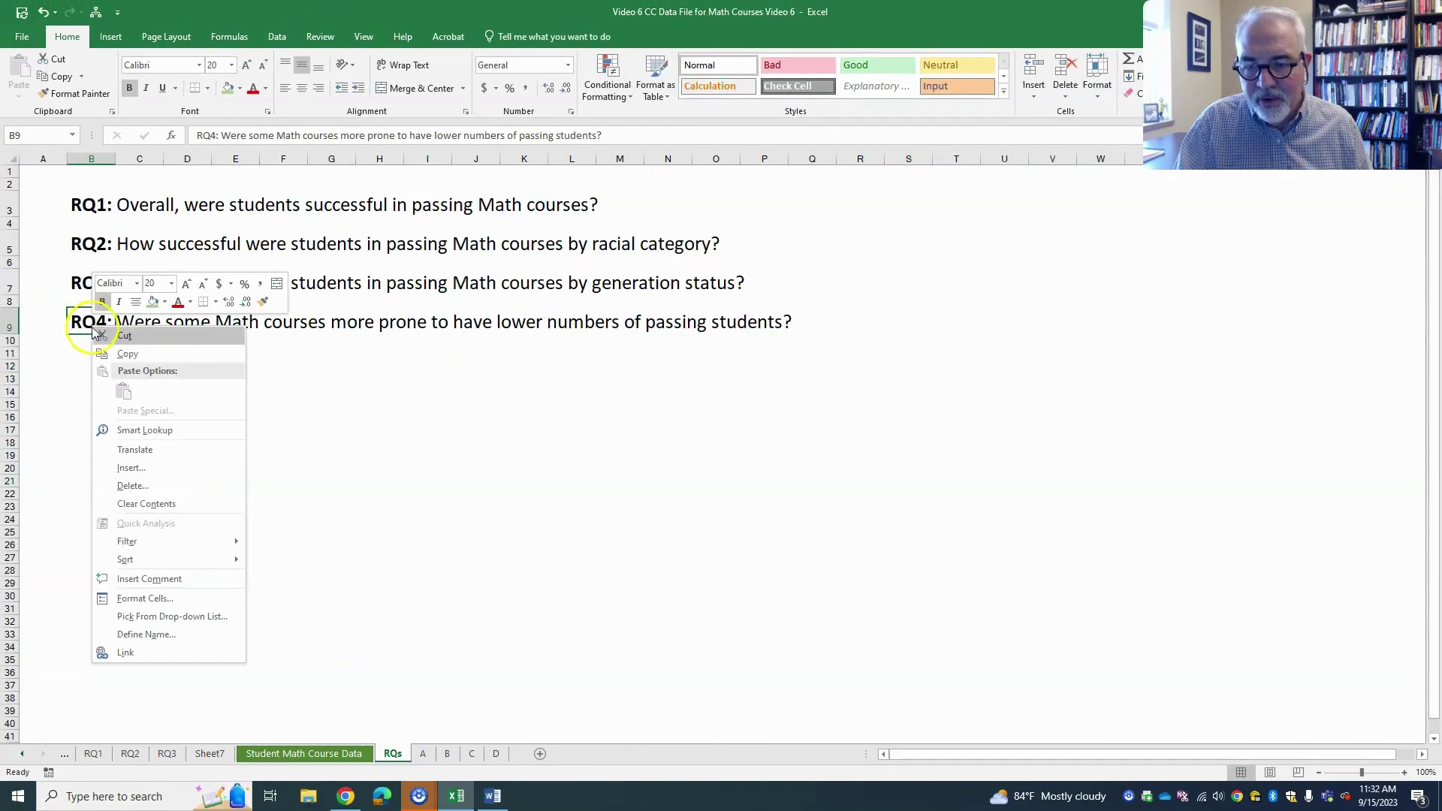
click(128, 356)
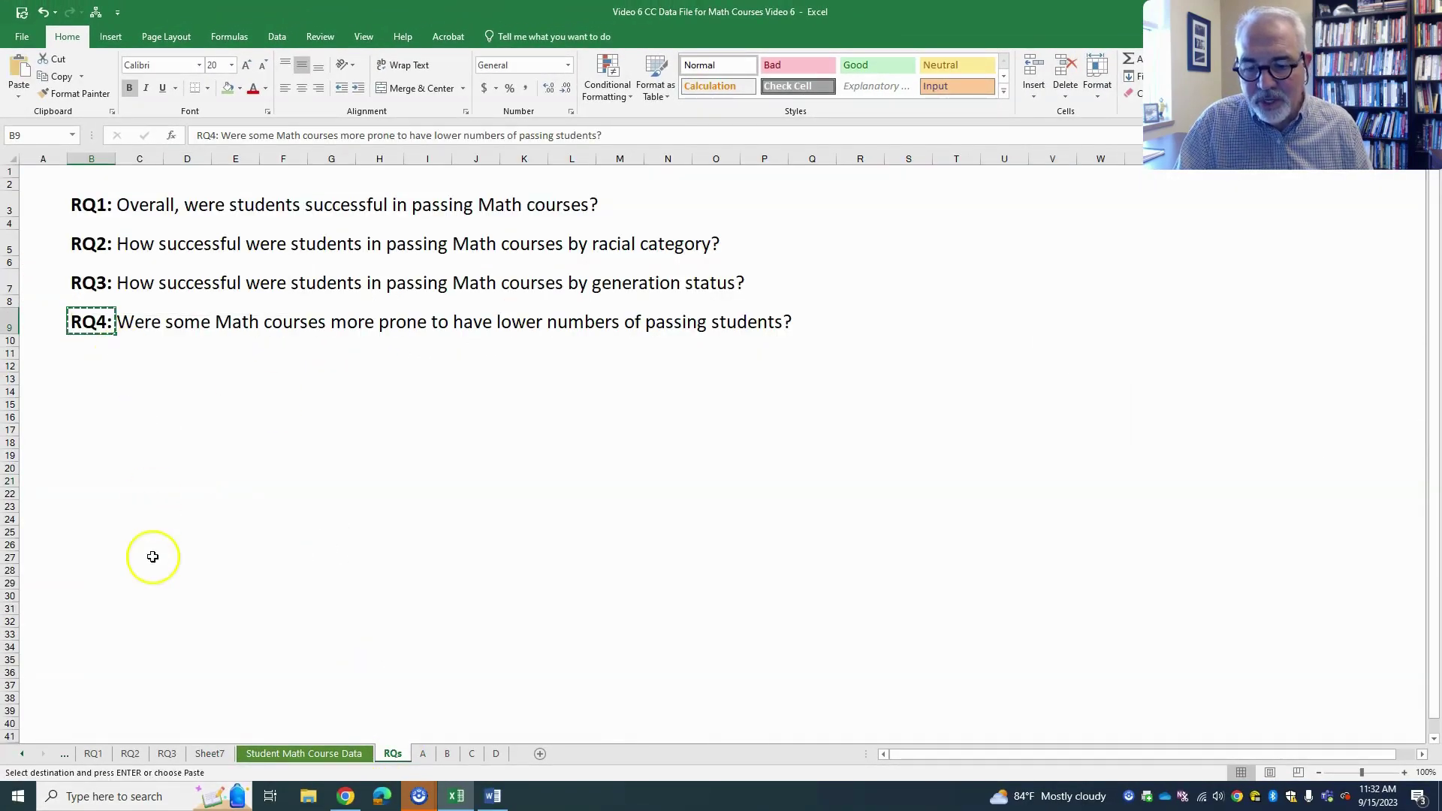
click(204, 754)
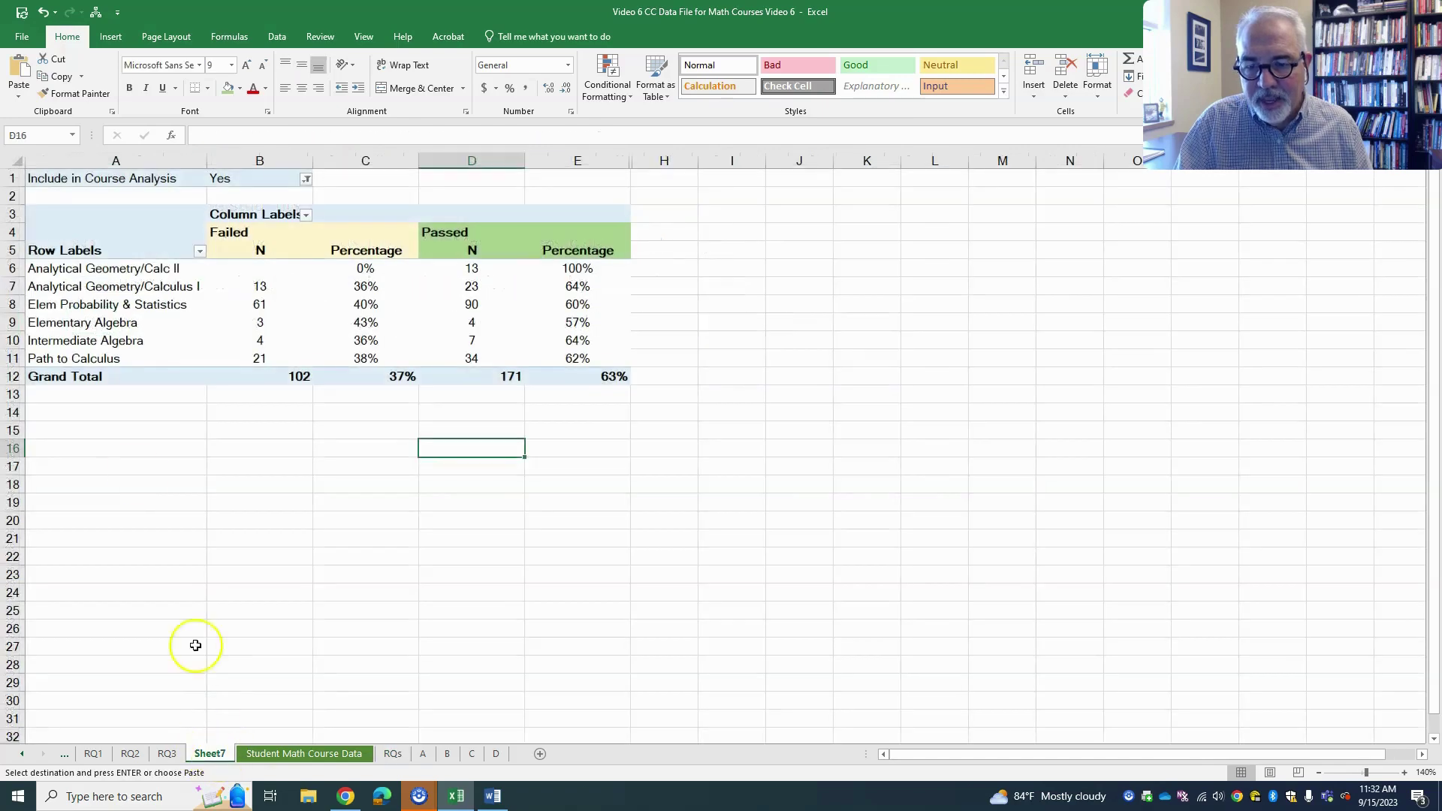
right_click(79, 412)
click(112, 474)
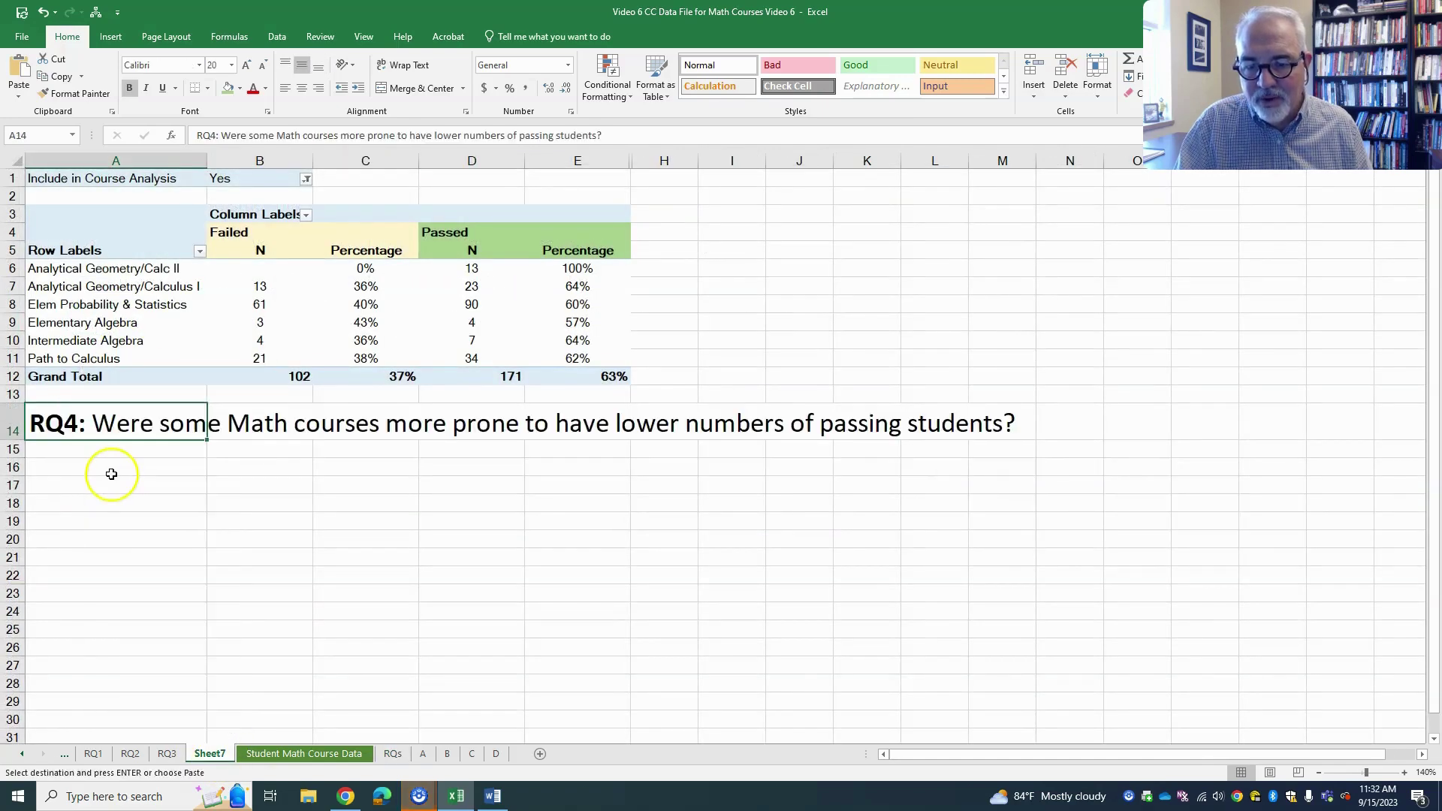
Rename the Sheet7 worksheet as RQ4.
double_click(210, 754)
text(RQ4)
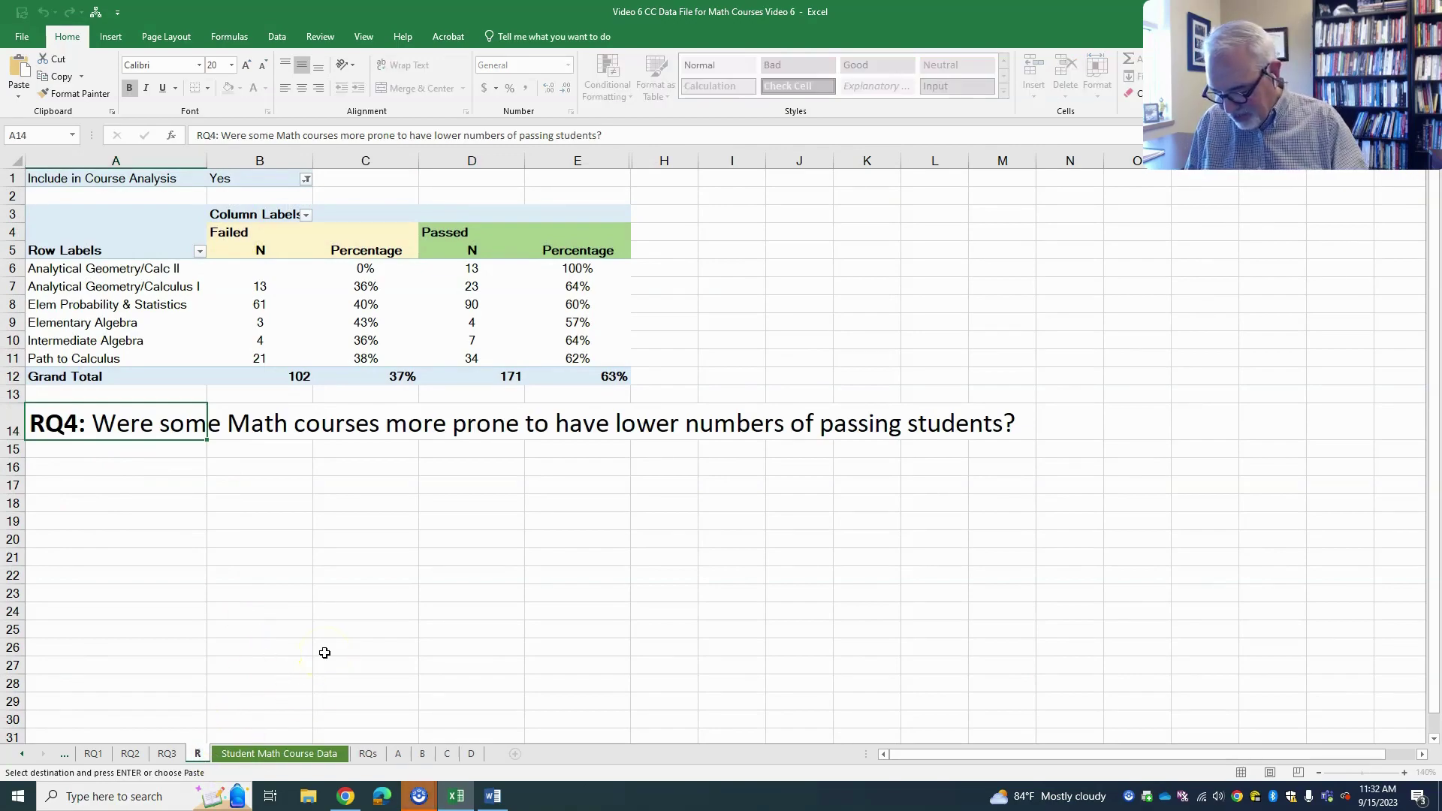
key(Return)
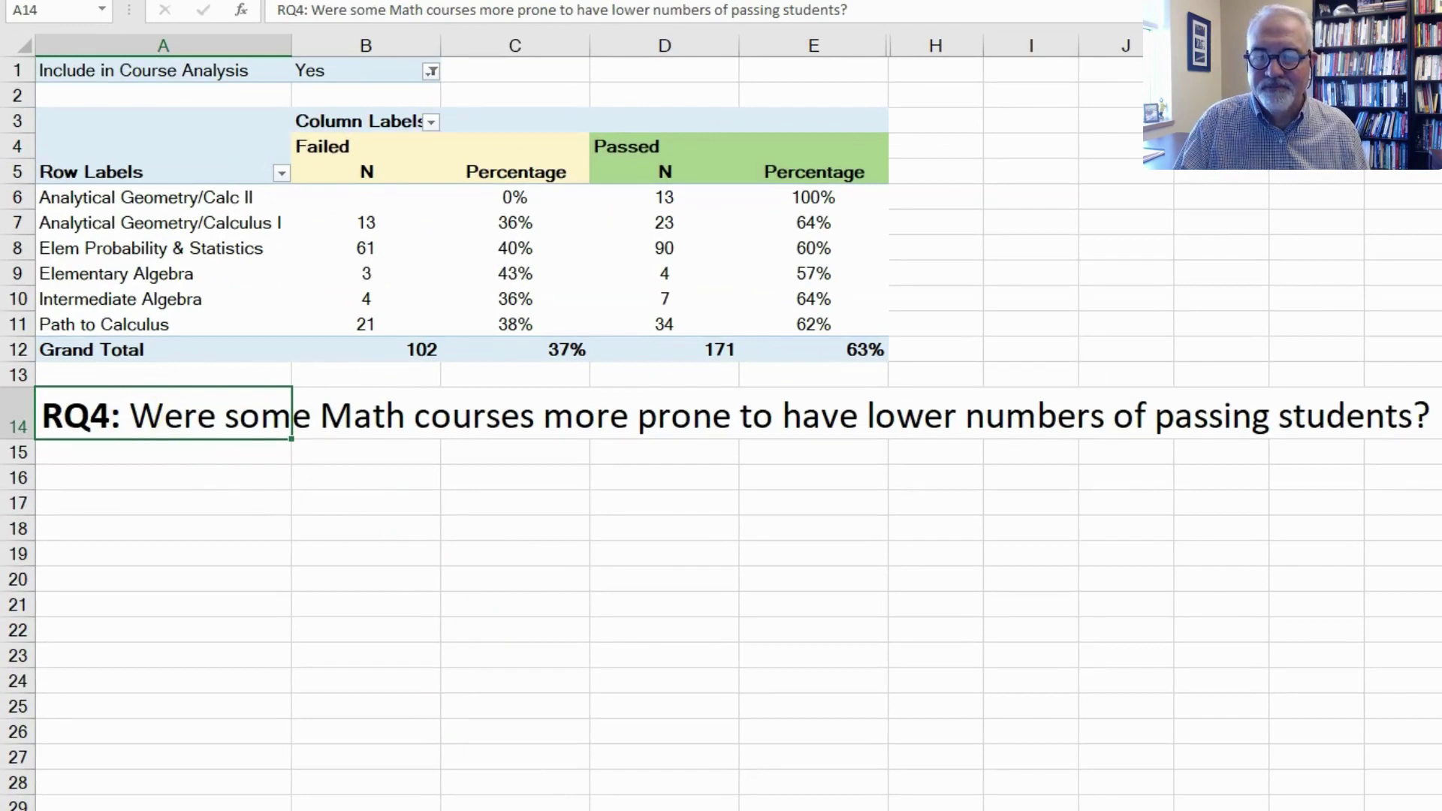
Reduce the font size of the RQ4 question in cell A14 by one increment.
key(alt+h)
key(f)
key(k)
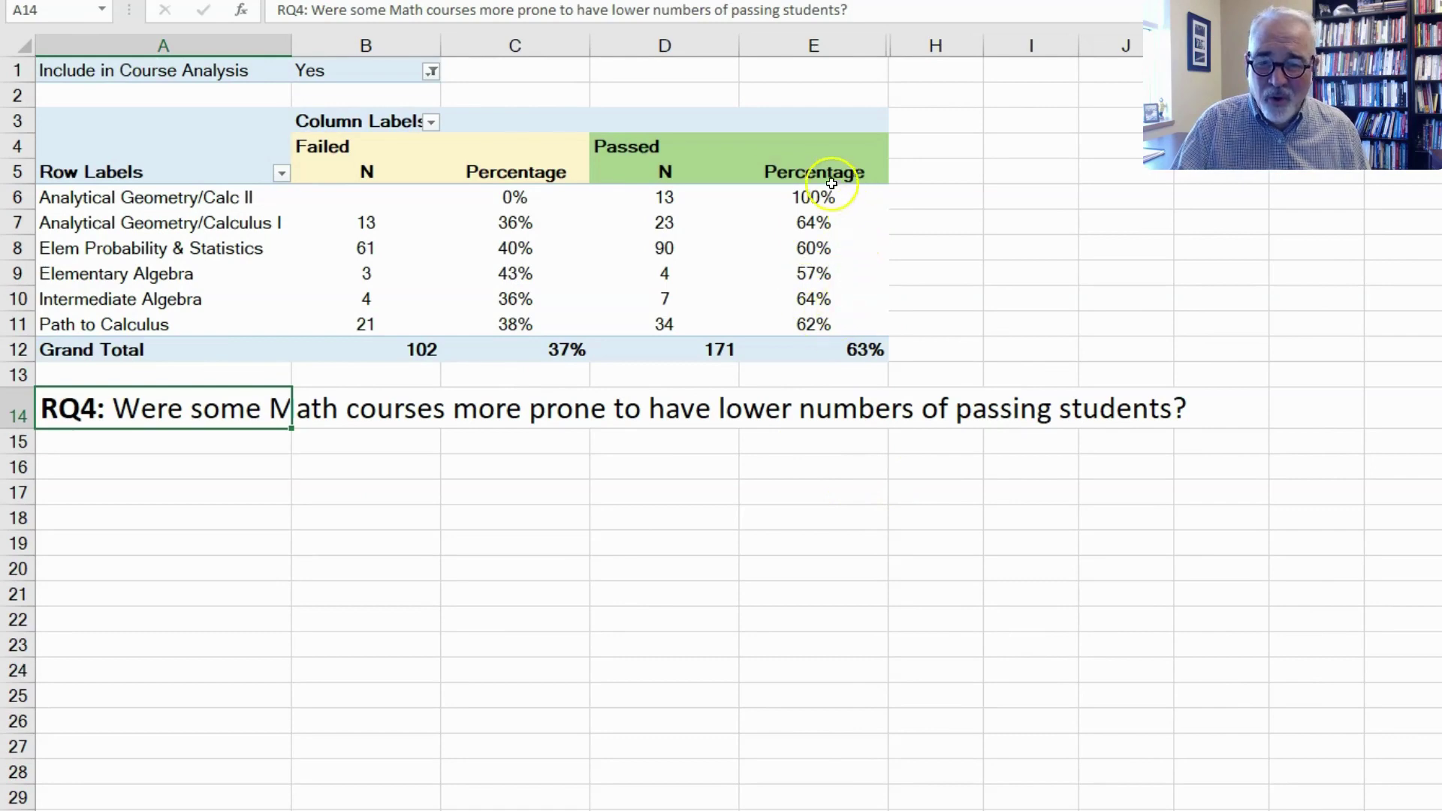
Review the Video 6 research questions RQ1 to RQ4 on the Intro sheet.
mouse_move(801, 332)
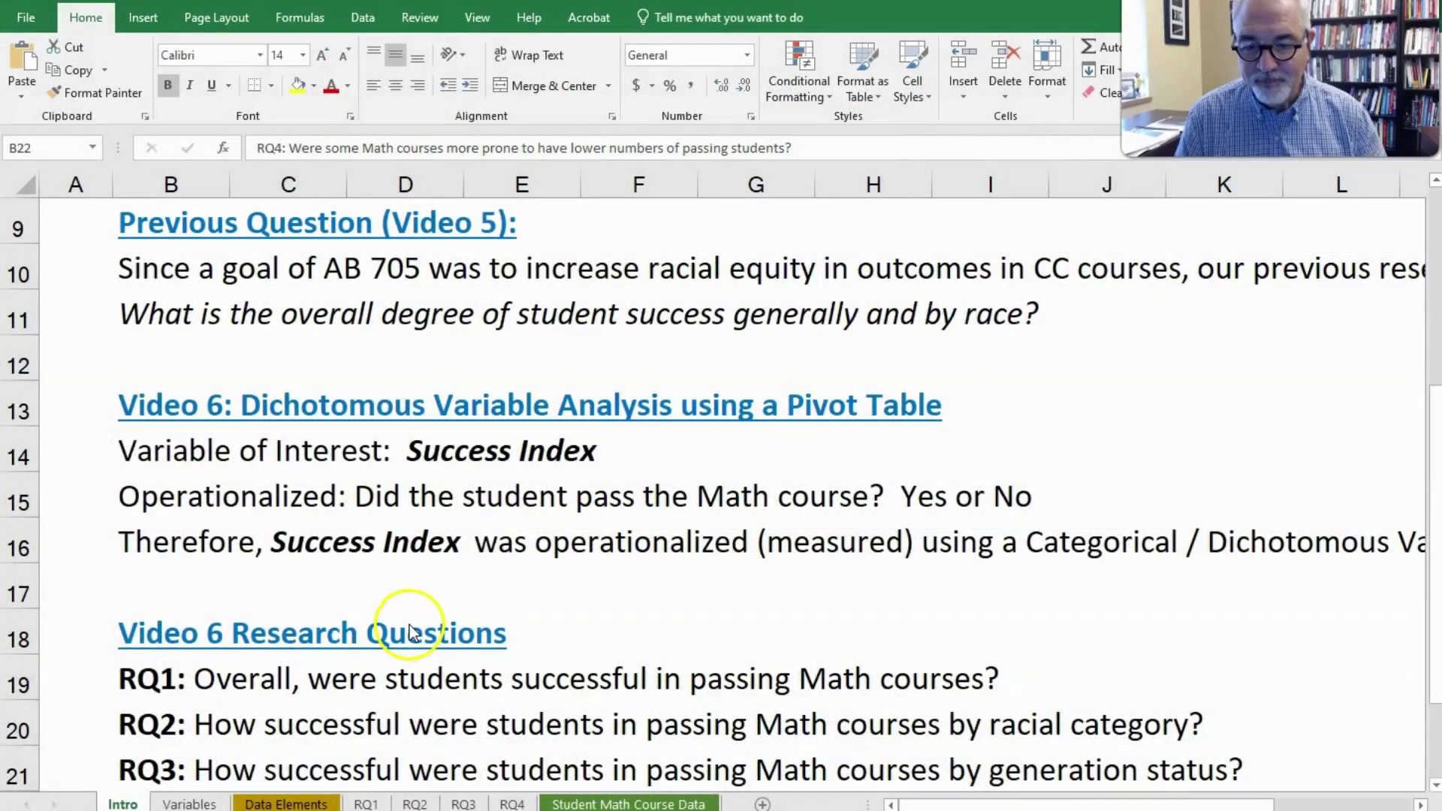
scroll(408, 625, down, 3)
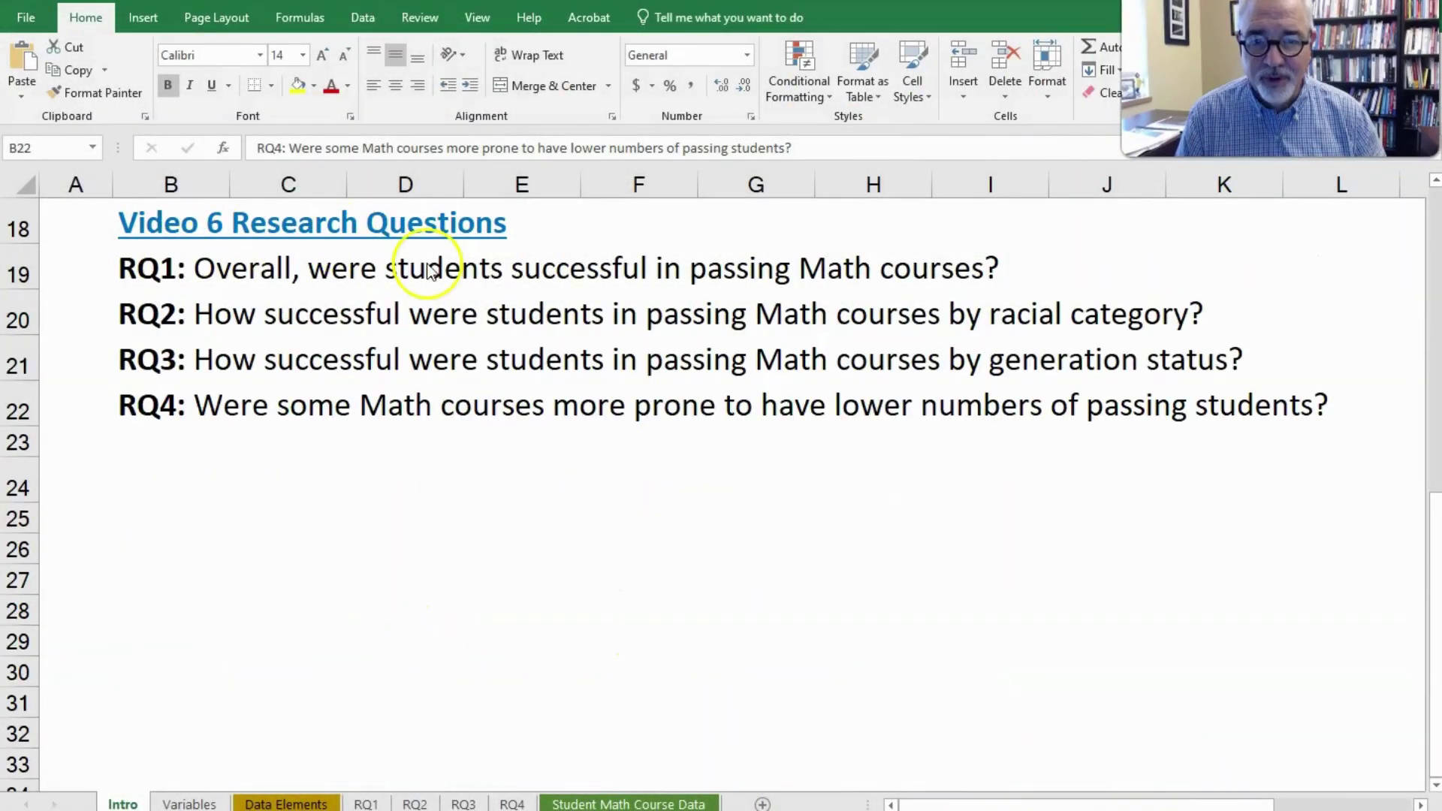